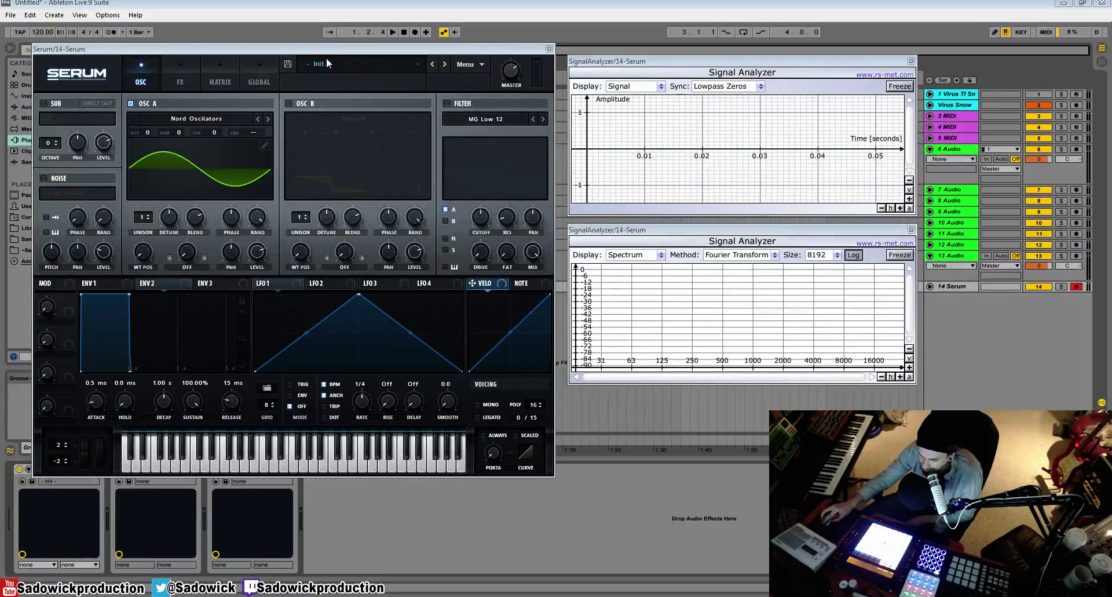
- Shift the Serum plugin window slightly and reset the synth to its Init preset
mouse_move(328, 52)
left_mouse_down()
mouse_move(320, 39)
mouse_move(330, 47)
left_mouse_up()
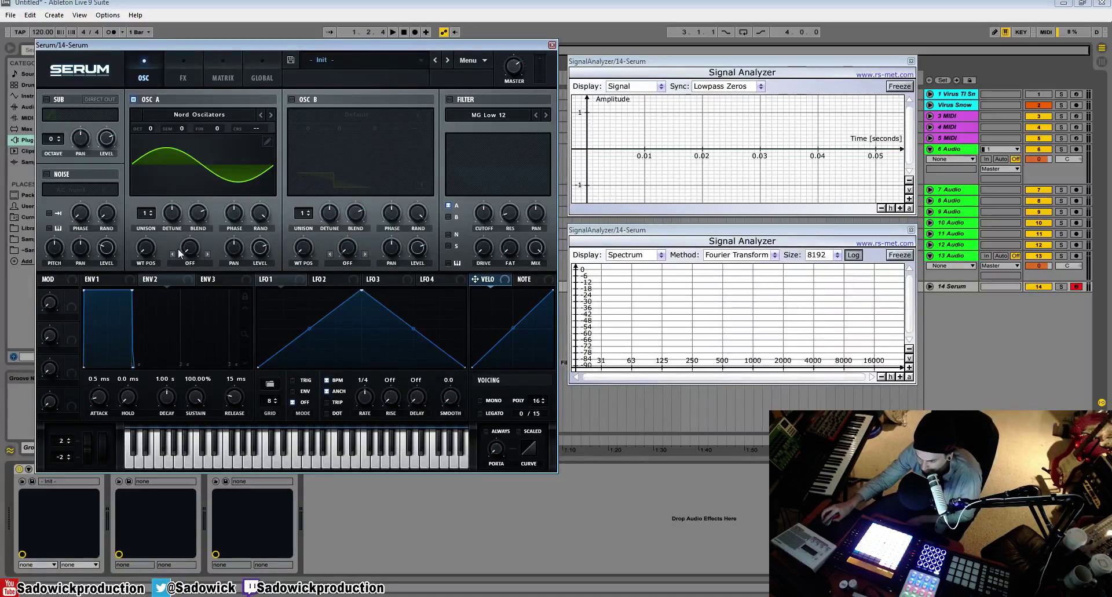
mouse_move(329, 47)
left_mouse_down()
mouse_move(343, 37)
mouse_move(329, 32)
mouse_move(328, 44)
left_mouse_up()
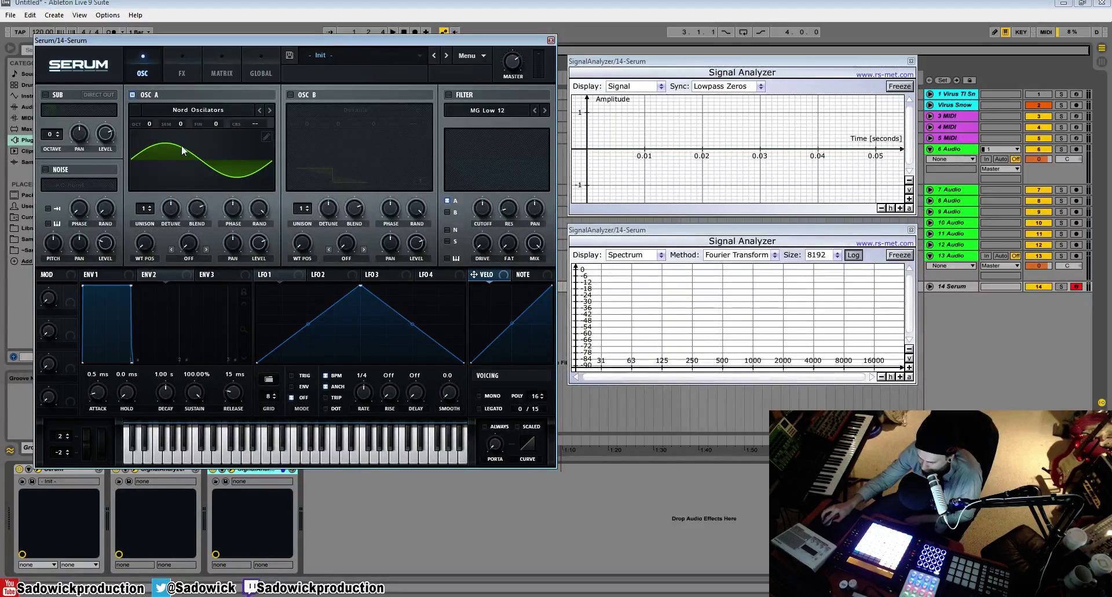
left_click(214, 108)
mouse_move(155, 178)
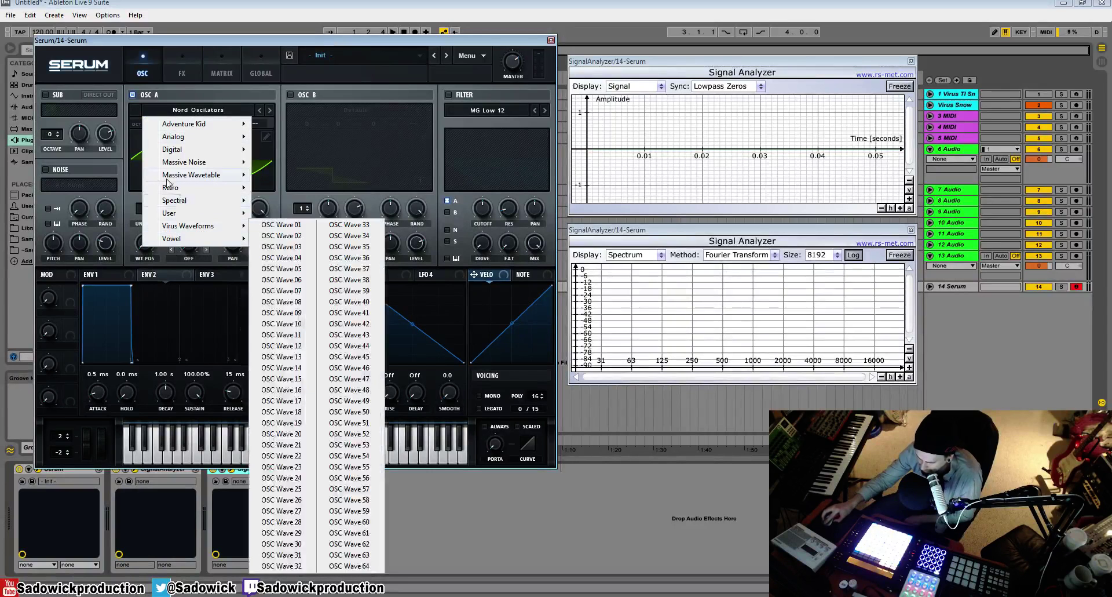
left_click(478, 54)
left_click(470, 55)
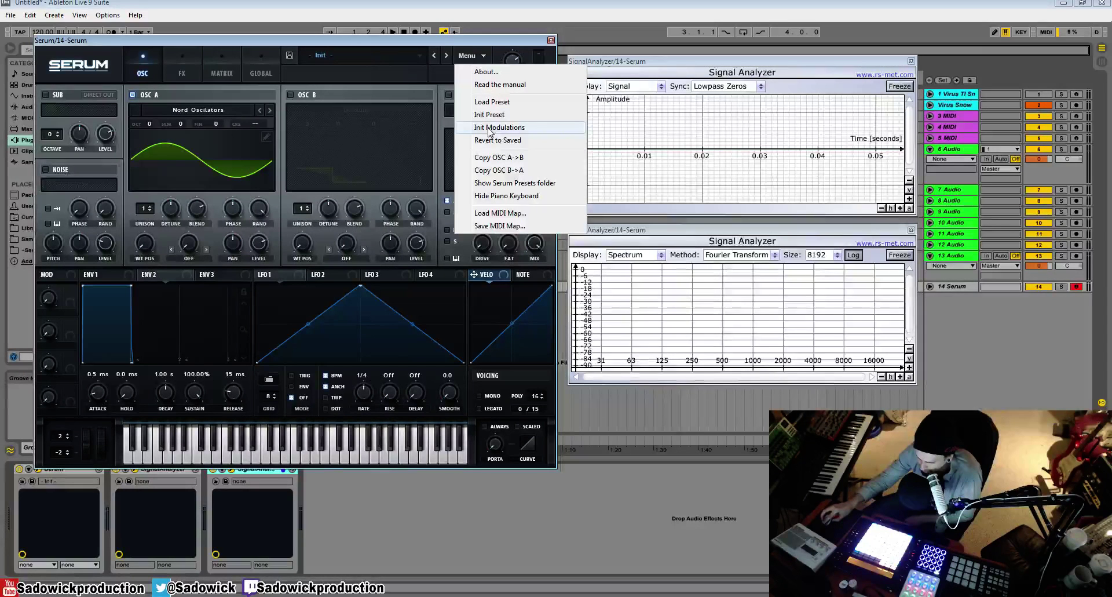
left_click(491, 114)
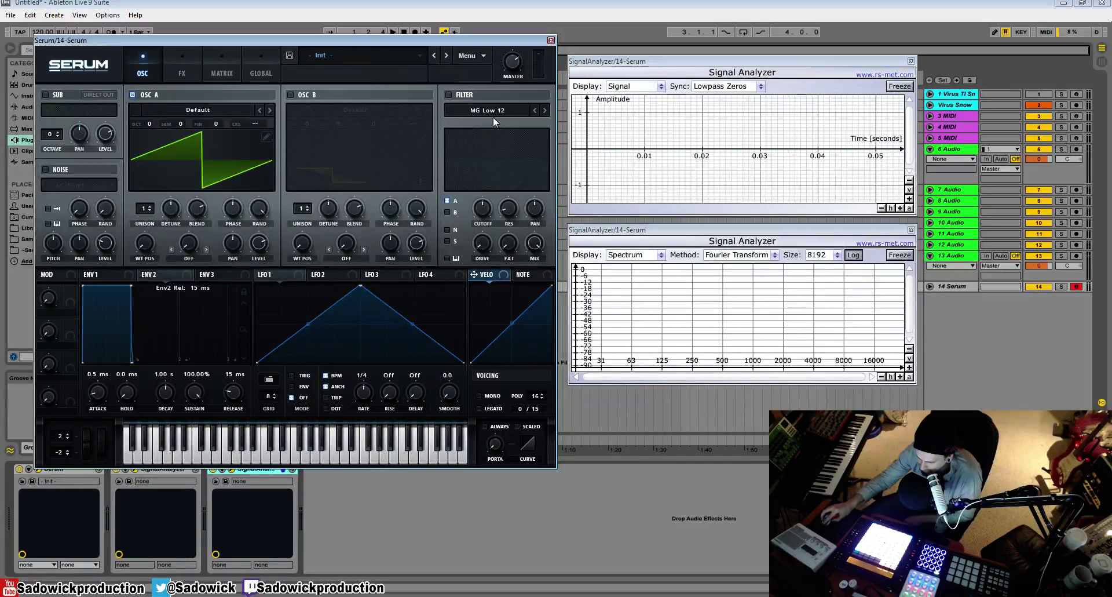
- Load the Monster 1 [SL] spectral wavetable into oscillator A and switch its waveform display to the 3D view
left_click(203, 107)
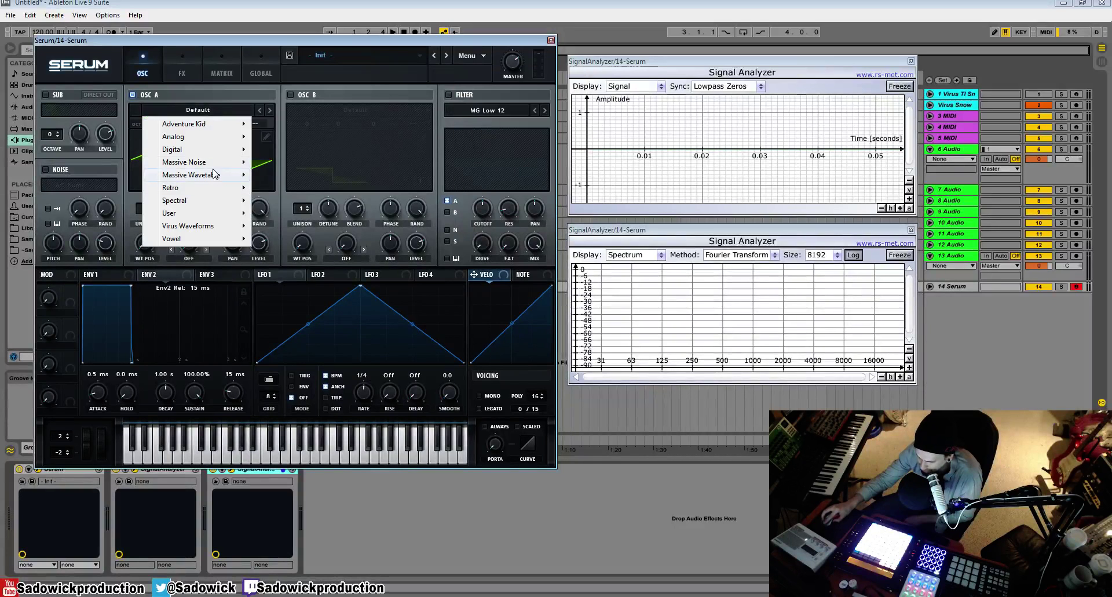
mouse_move(214, 175)
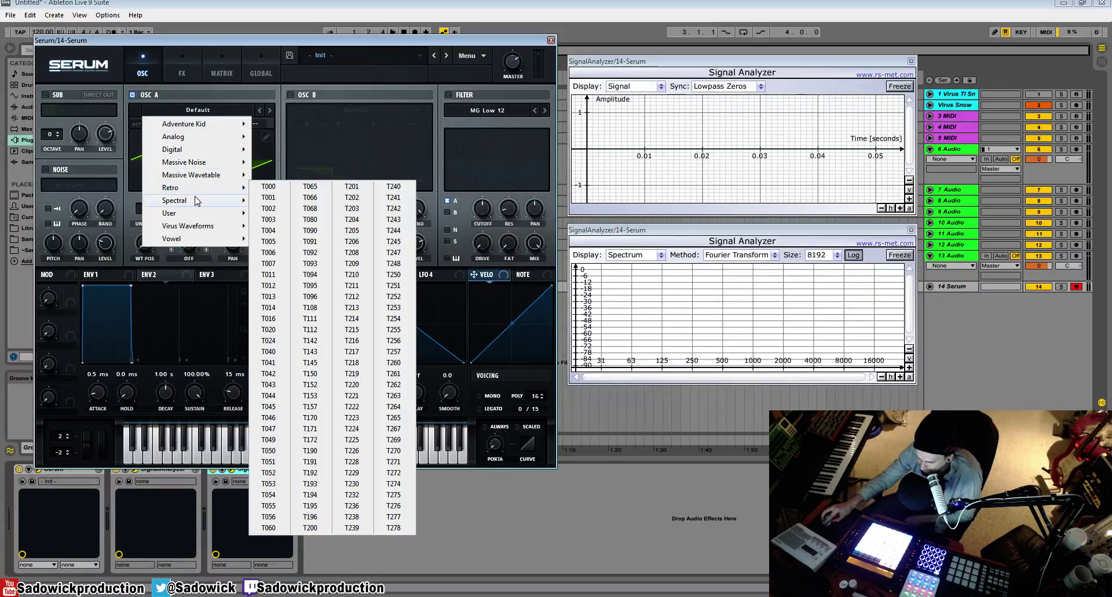
mouse_move(223, 214)
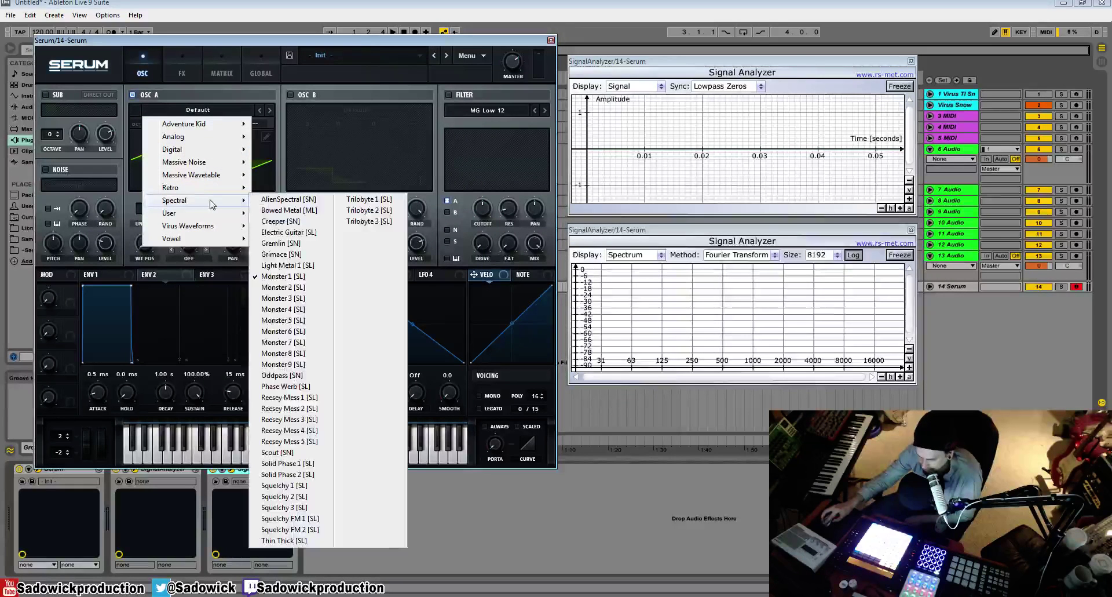
left_click(295, 276)
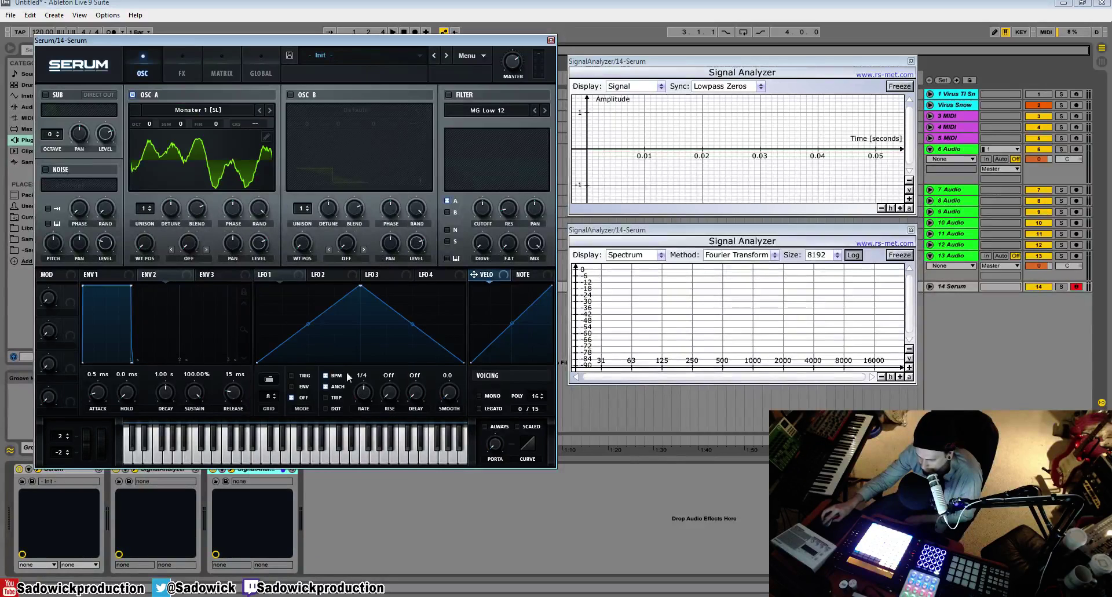
left_click(217, 177)
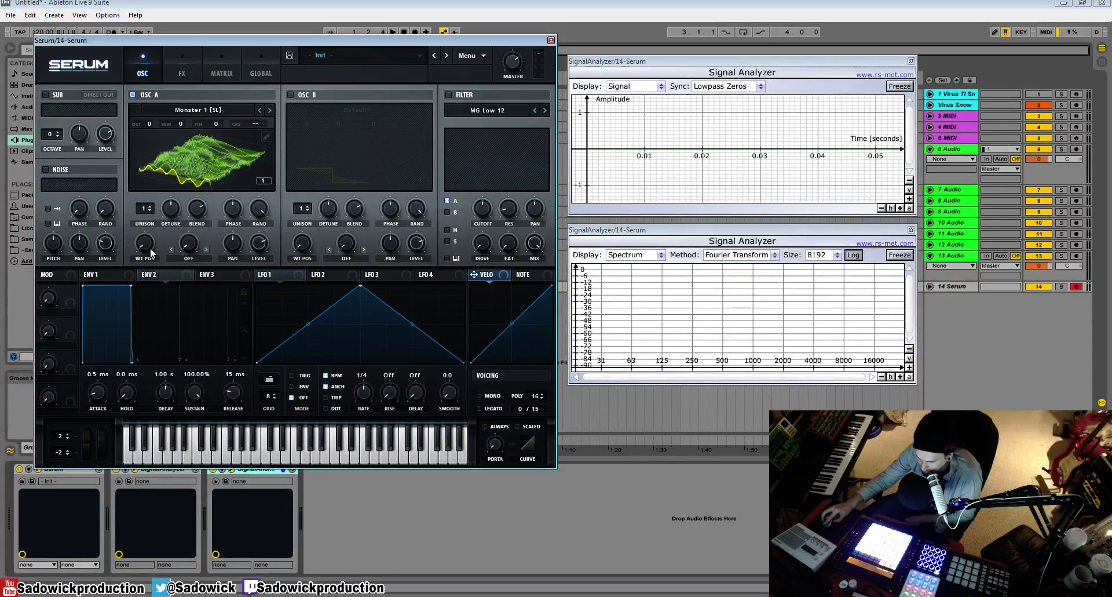
- Return oscillator A's display to 2D and sweep its wavetable position up through the frames and back to the start
left_click(199, 110)
left_click(242, 151)
left_click(242, 151)
left_click_drag(146, 243, 130, 166)
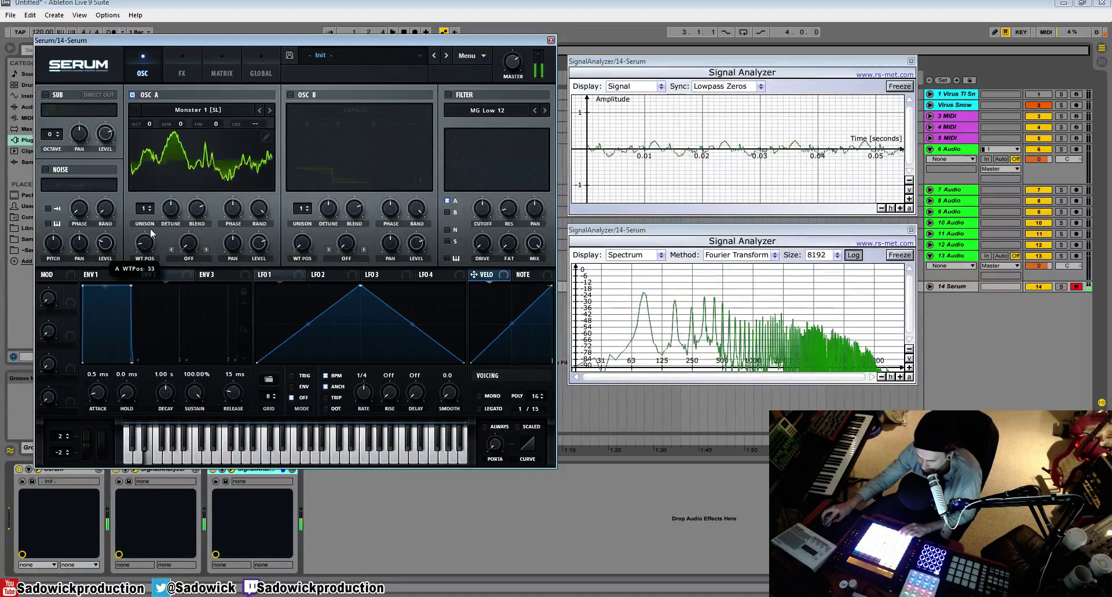
left_click_drag(168, 210, 161, 261)
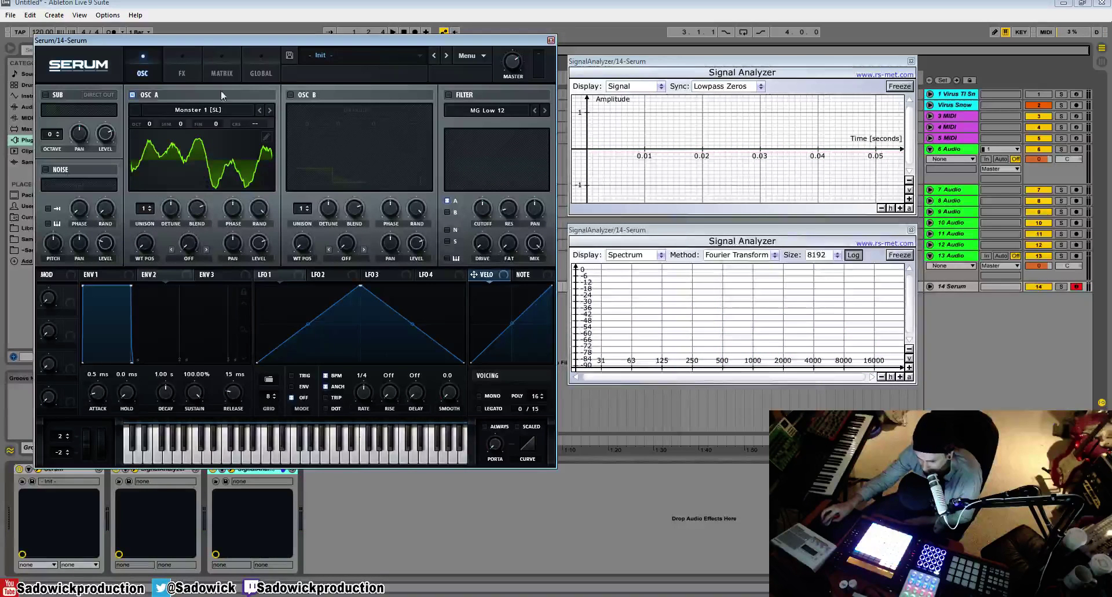
- Reset the synth to the Init preset again and open oscillator A's wavetable editor
left_click(469, 56)
left_click(494, 115)
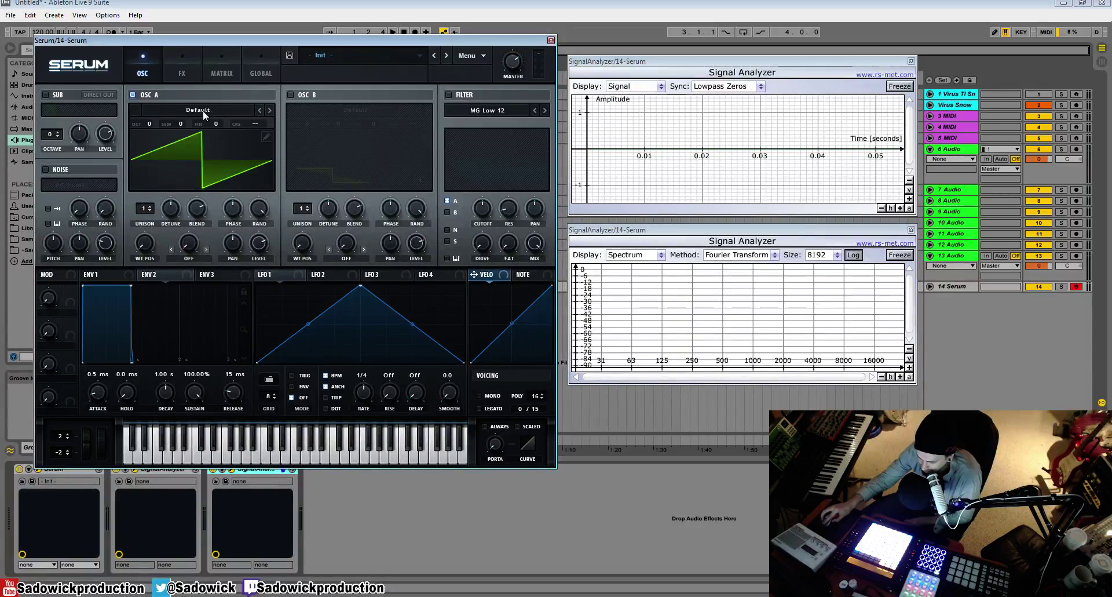
mouse_move(161, 243)
left_click(267, 136)
- Draw a stepped waveform across the single frame, then set both grid sizes to 0 for freehand drawing
mouse_move(148, 228)
left_mouse_down()
mouse_move(196, 283)
mouse_move(377, 276)
mouse_move(548, 287)
left_mouse_up()
left_click_drag(510, 339, 511, 395)
left_click_drag(534, 323, 534, 371)
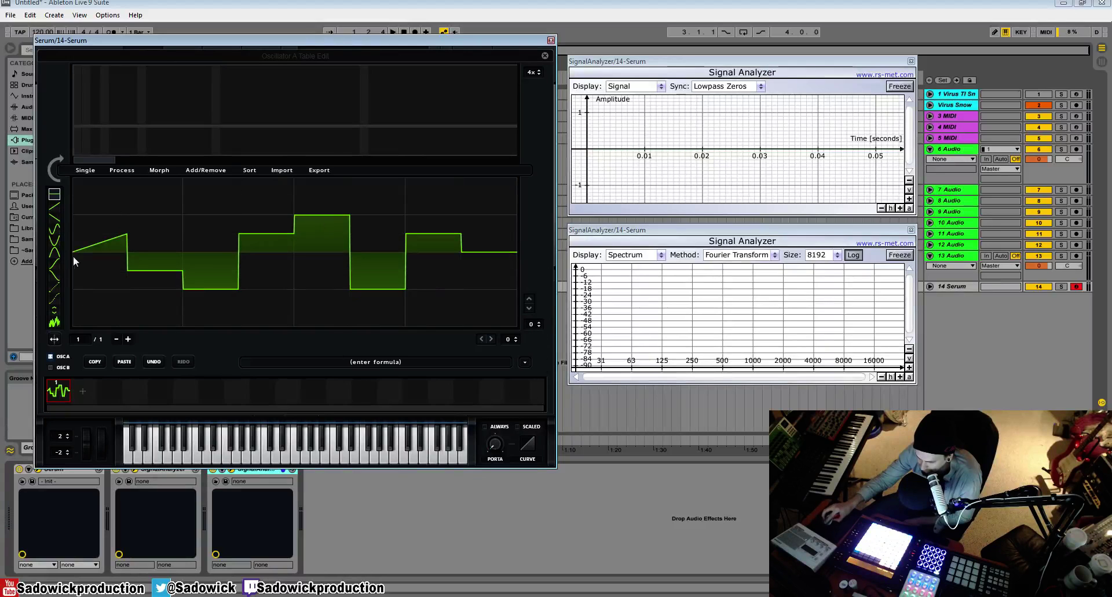
- Redraw the waveform freehand as smooth uneven waves with a flat step on the second peak, and close the wavetable editor
mouse_move(74, 252)
left_mouse_down()
mouse_move(126, 213)
mouse_move(166, 252)
left_mouse_up()
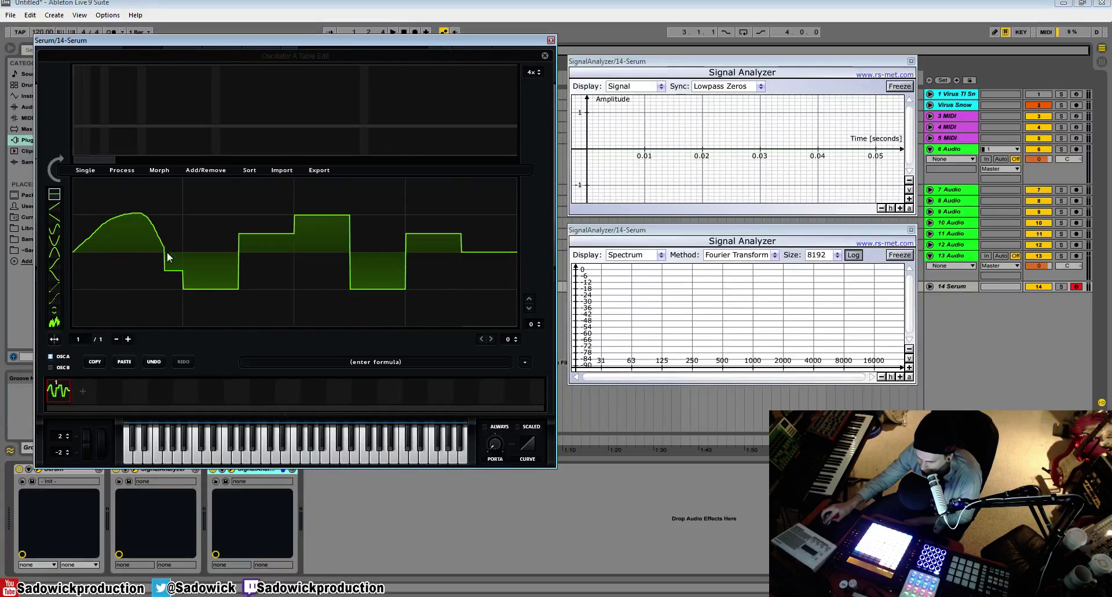
mouse_move(276, 233)
left_mouse_down()
mouse_move(368, 315)
mouse_move(517, 276)
left_mouse_up()
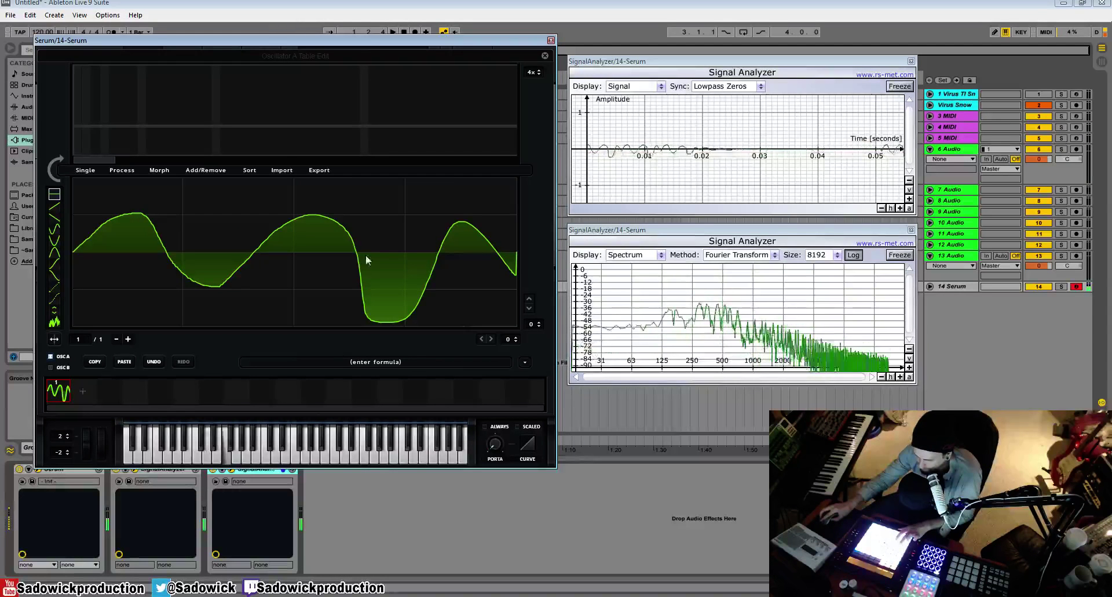
left_click_drag(325, 198, 357, 201)
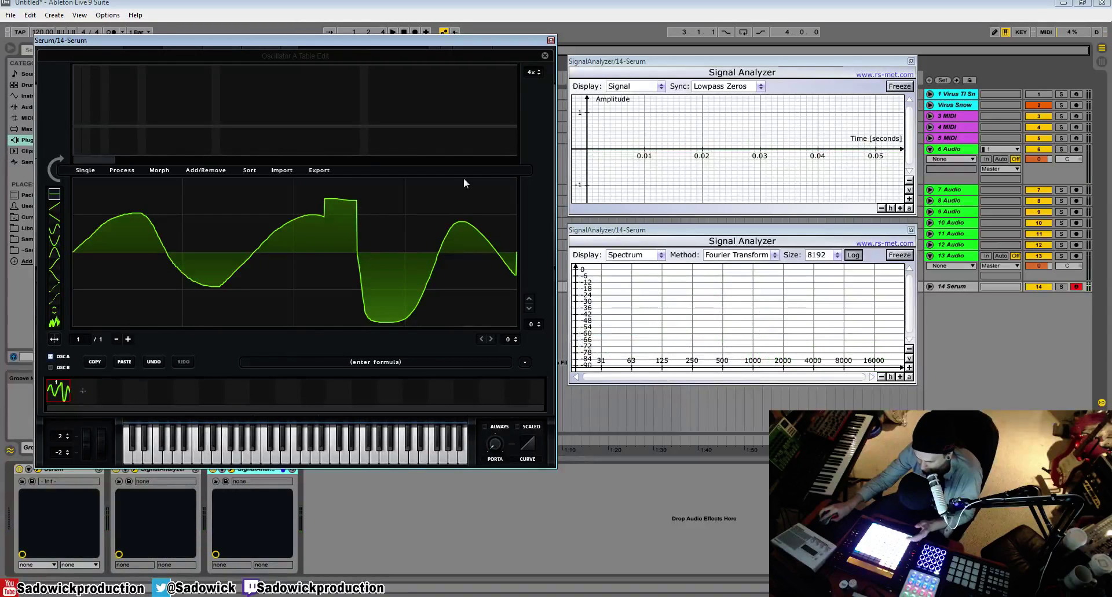
left_click(544, 55)
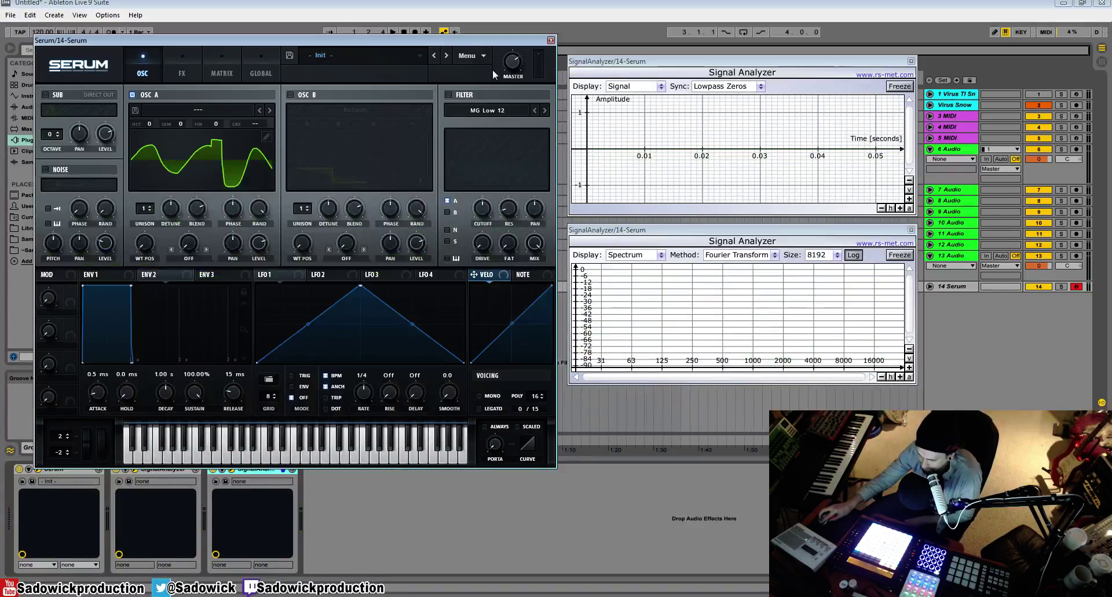
- Load the Virus_Hypersaw user wavetable into oscillator A
left_click(189, 107)
mouse_move(187, 137)
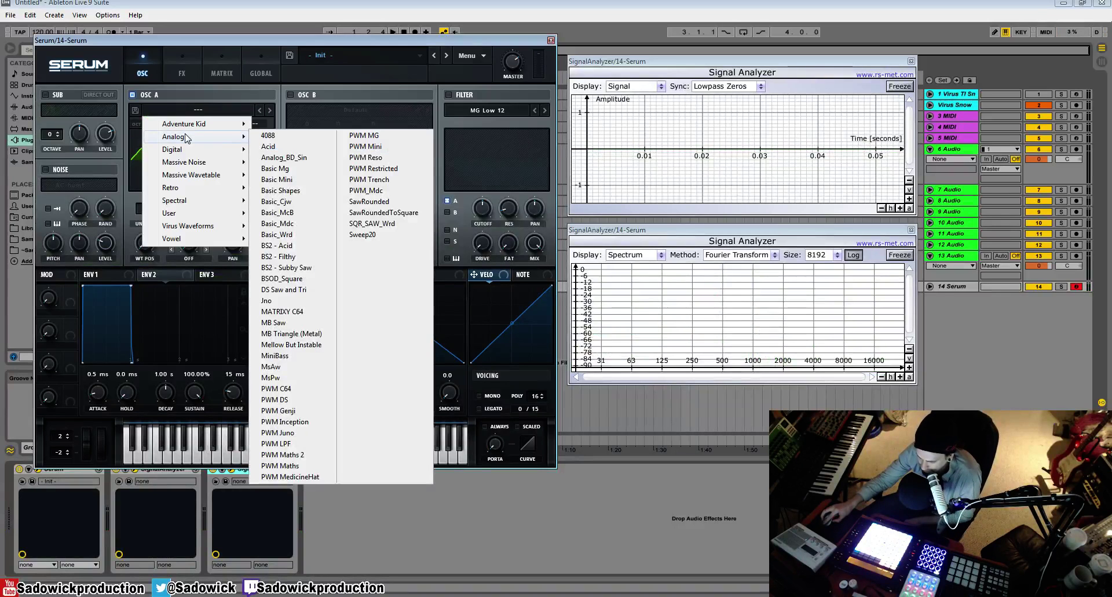
left_click(186, 110)
left_click(189, 112)
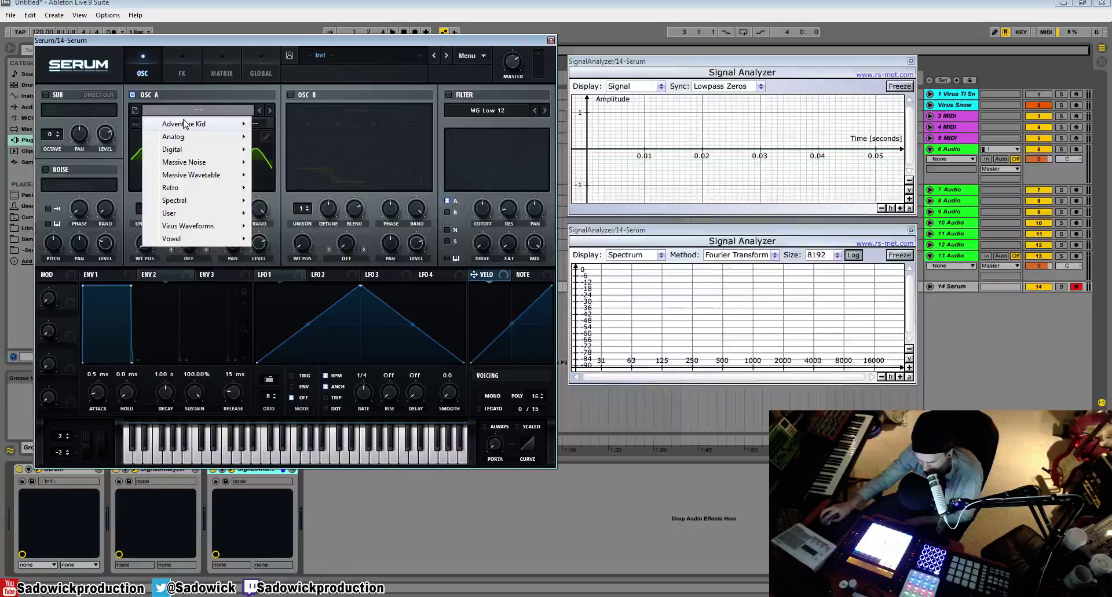
mouse_move(209, 175)
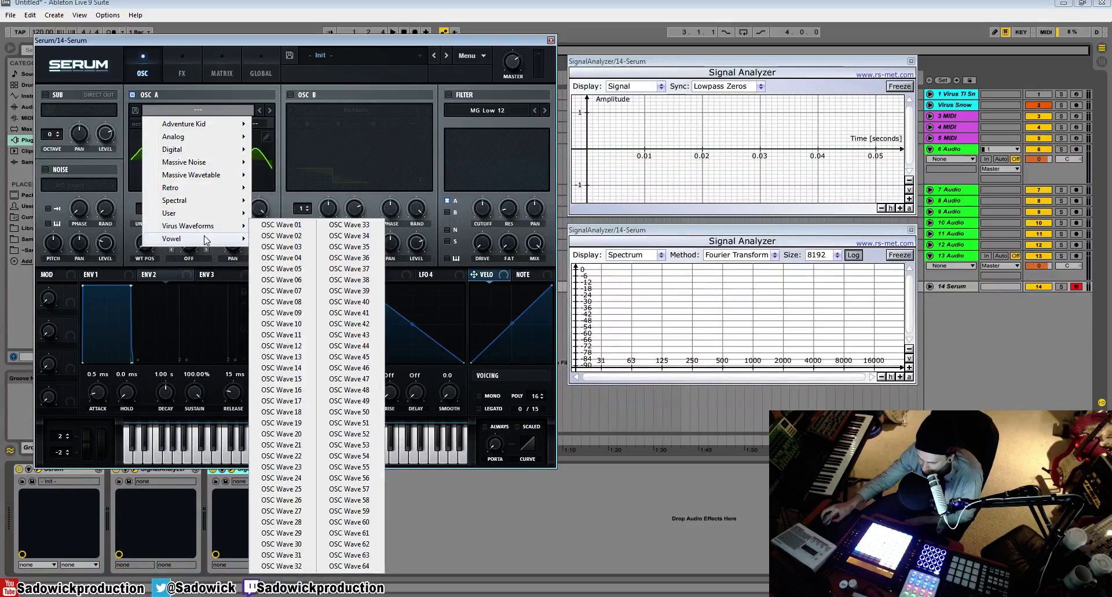
mouse_move(198, 219)
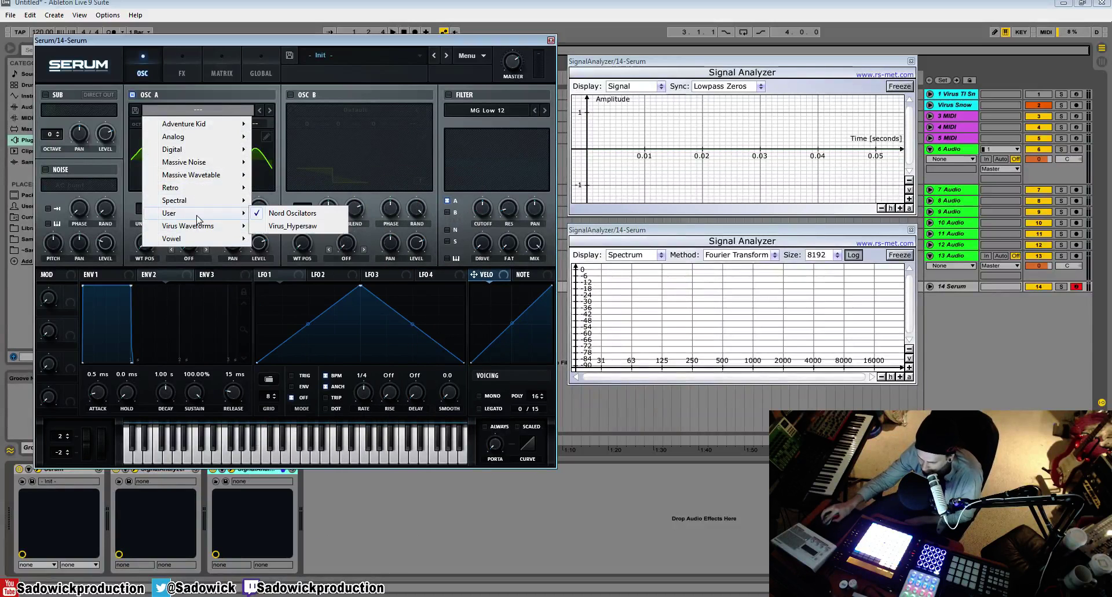
left_click(293, 226)
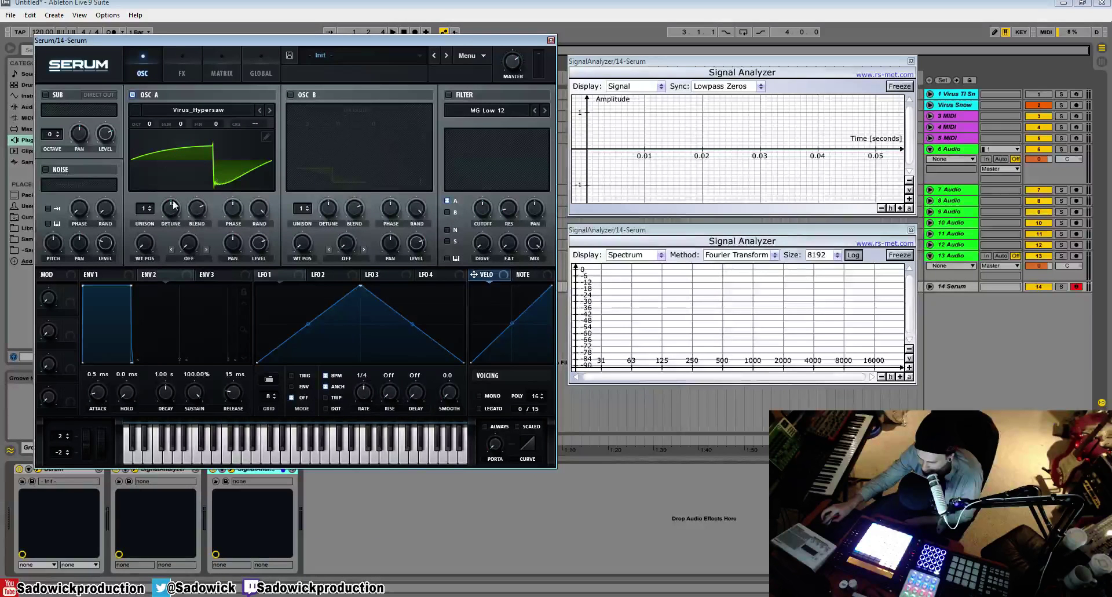
- Load the Basic Shapes analog wavetable into oscillator A
left_click(195, 110)
mouse_move(196, 139)
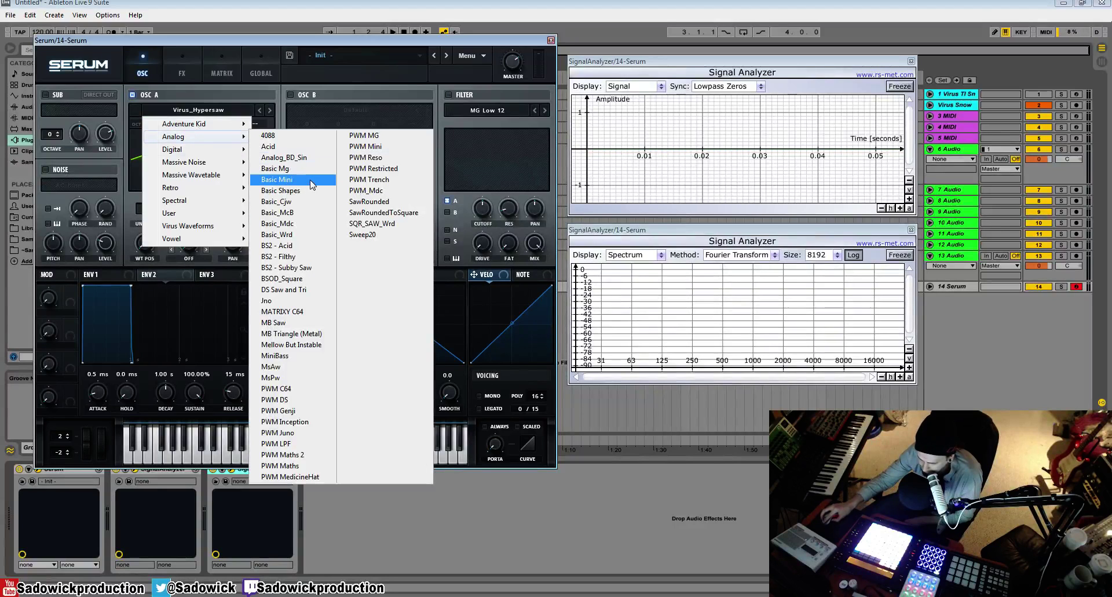
left_click(309, 195)
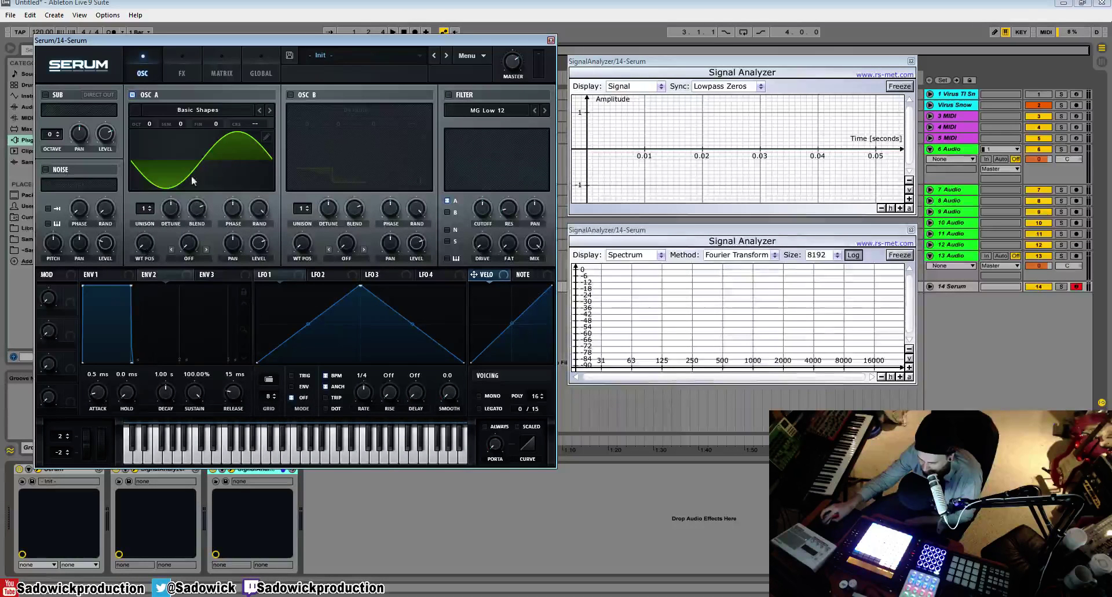
- Sweep oscillator A's wavetable position through the basic shapes and return it to position 1
left_click(174, 181)
left_click_drag(148, 229, 159, 193)
left_click(166, 142)
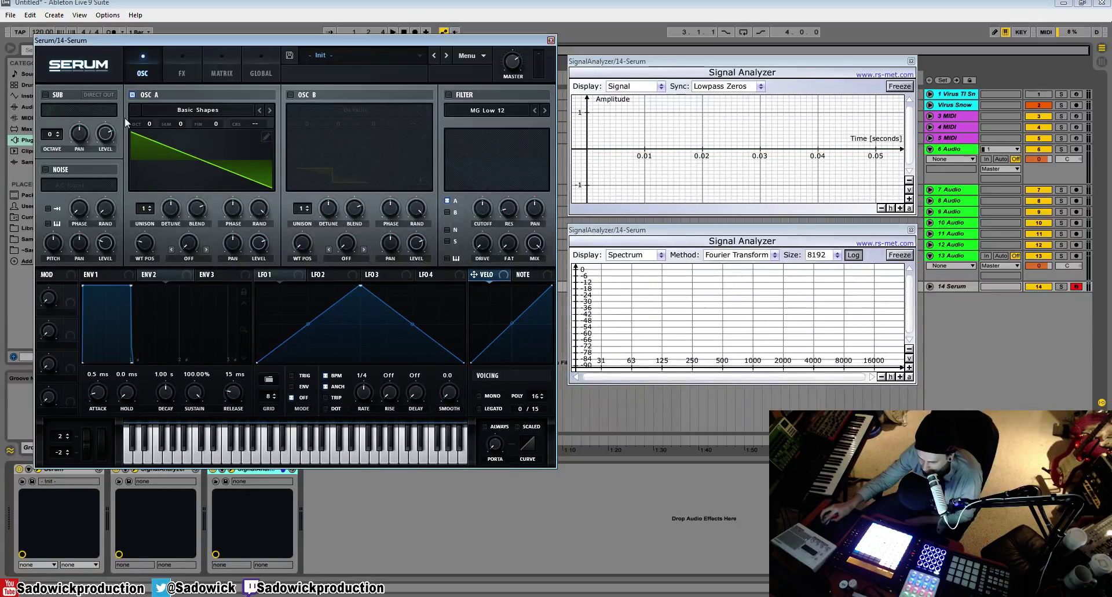
double_click(138, 247)
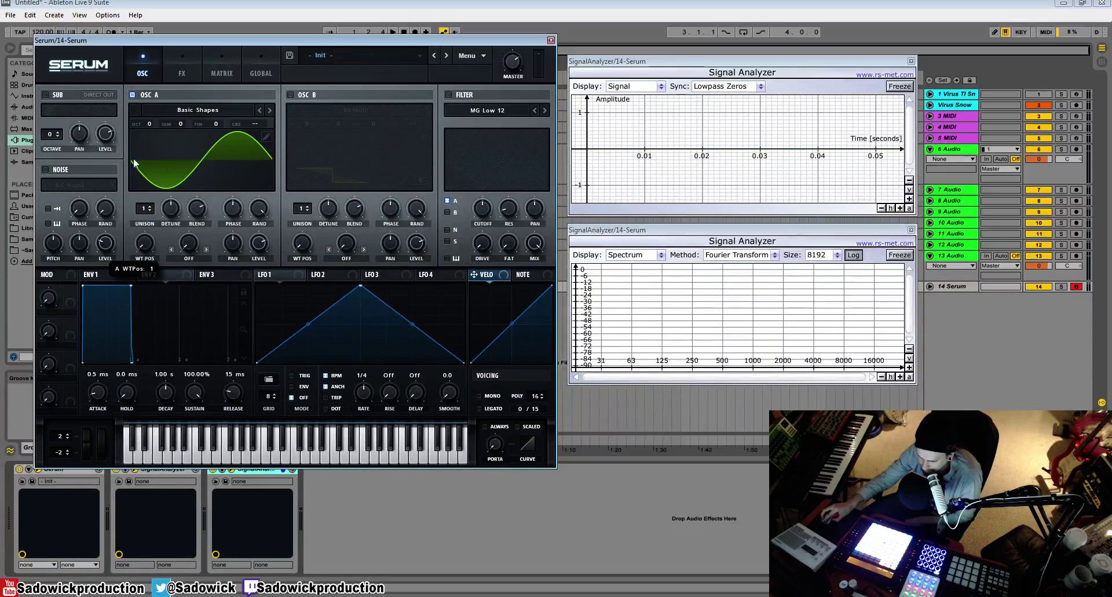
left_click_drag(147, 250, 162, 192)
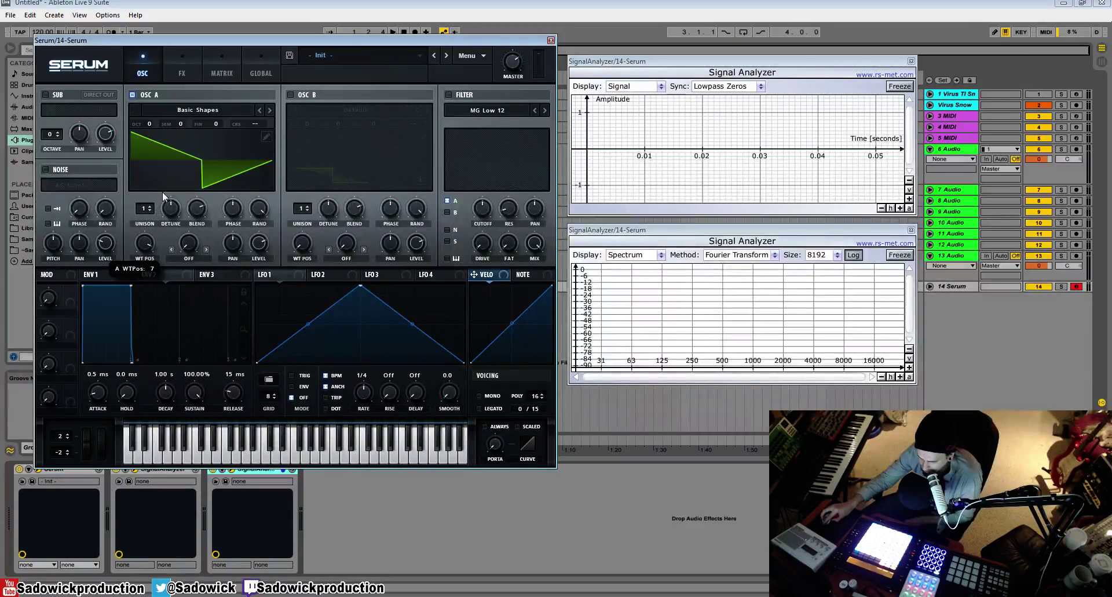
left_click_drag(144, 209, 185, 354)
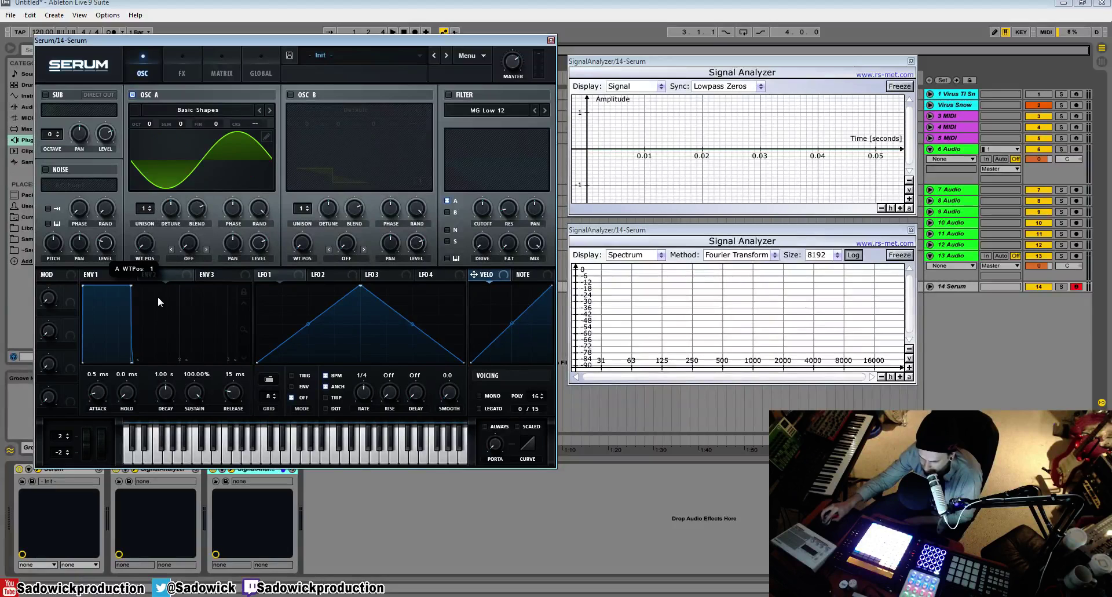
- Move oscillator A to its sawtooth frame, set unison to 7 voices, and vary the detune, ending on a low amount
left_click_drag(144, 244, 145, 225)
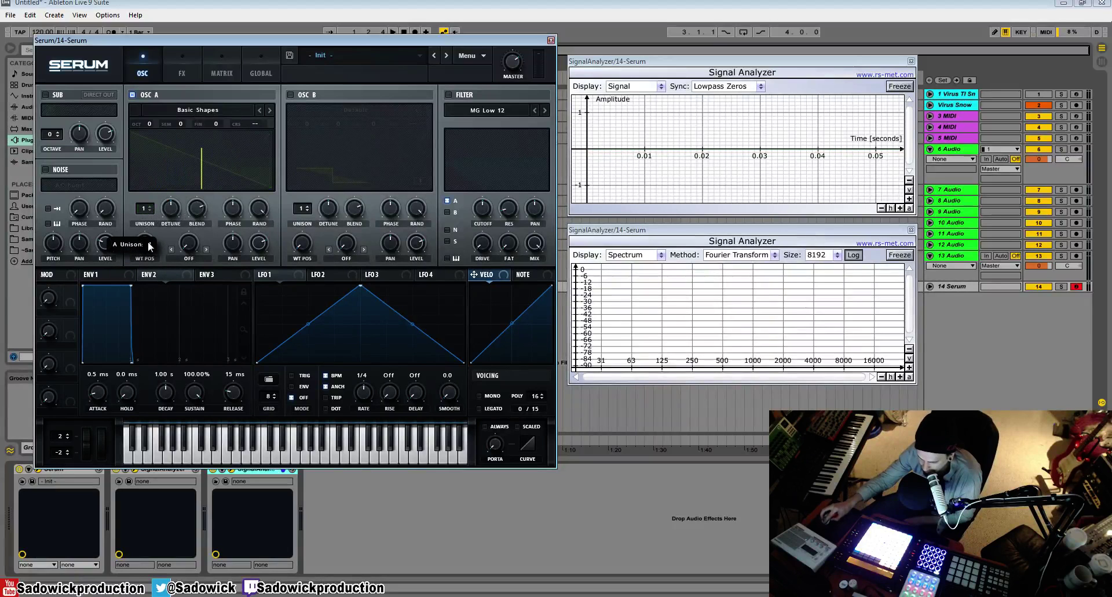
left_click_drag(176, 209, 158, 163)
left_click_drag(177, 210, 174, 252)
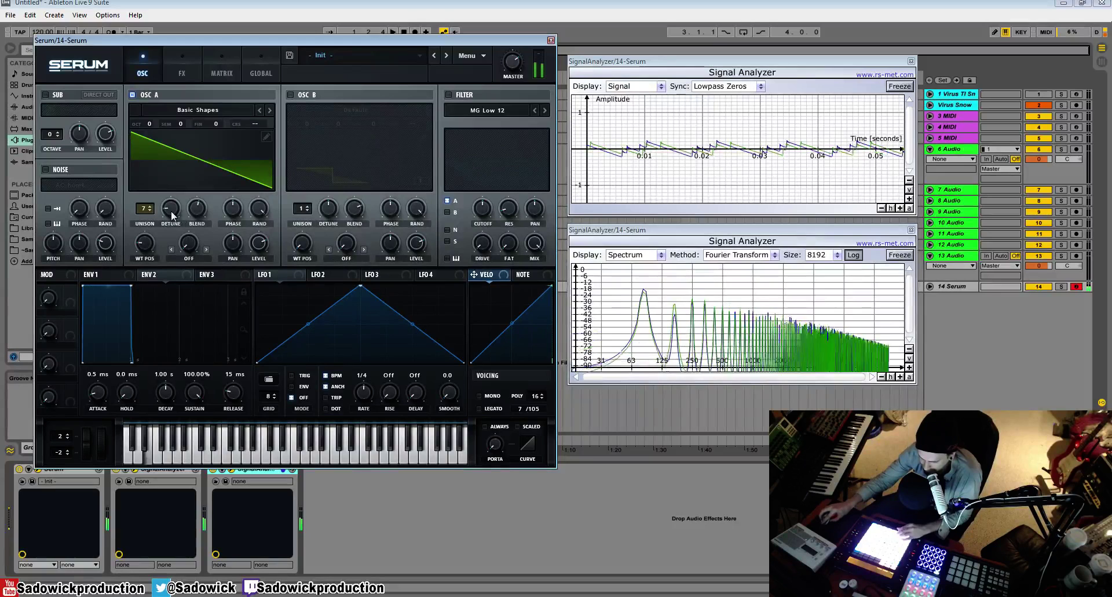
- Adjust oscillator A's unison blend, trying a value of 51
left_click(199, 204)
mouse_move(229, 222)
left_mouse_down()
mouse_move(206, 203)
mouse_move(209, 213)
left_mouse_up()
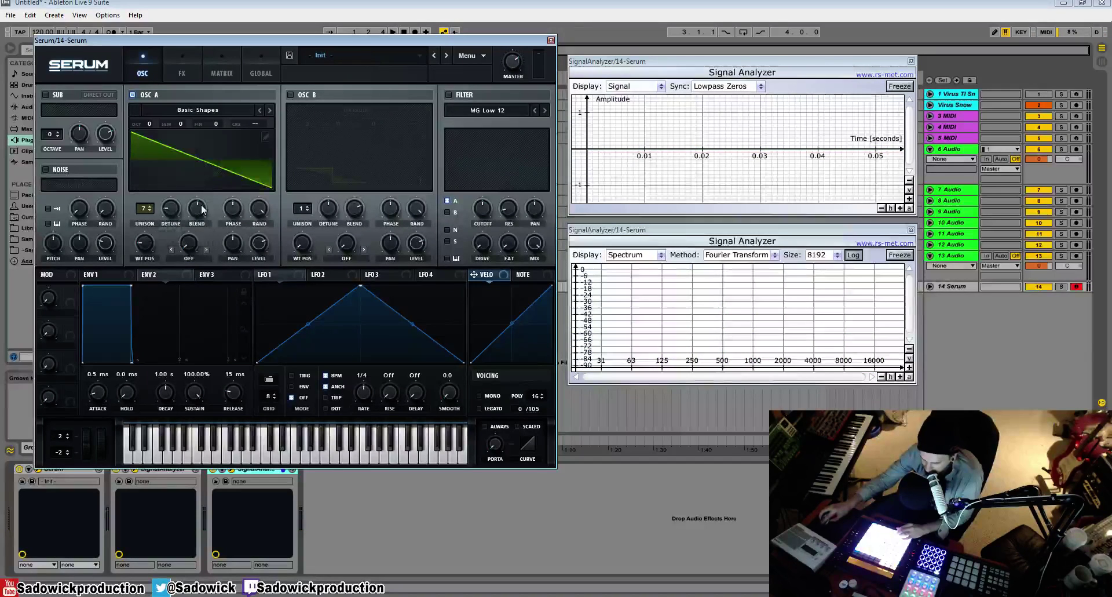
left_click_drag(200, 204, 201, 206)
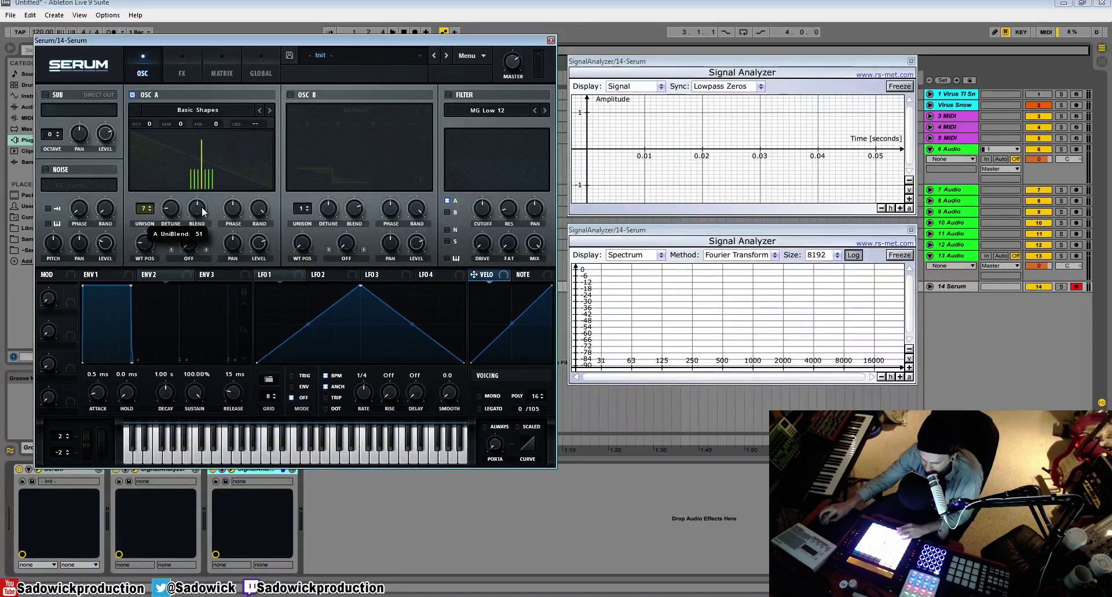
mouse_move(202, 207)
left_mouse_down()
mouse_move(188, 190)
mouse_move(213, 206)
mouse_move(179, 204)
left_mouse_up()
left_click_drag(196, 182, 192, 202)
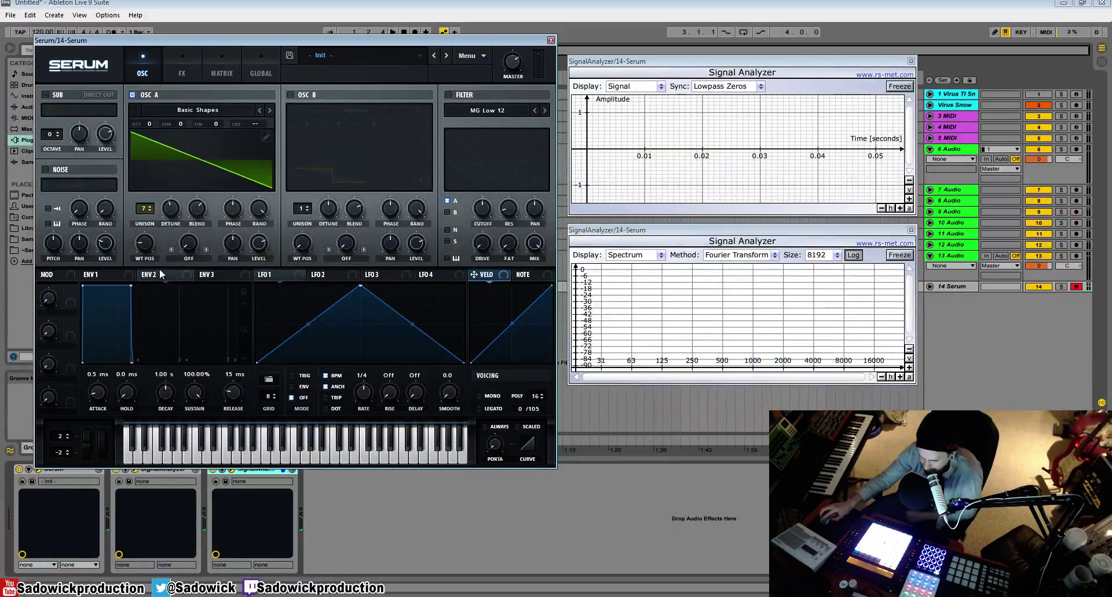
- Load the user wavetable Virus_Hypersaw into oscillator A
left_click(203, 109)
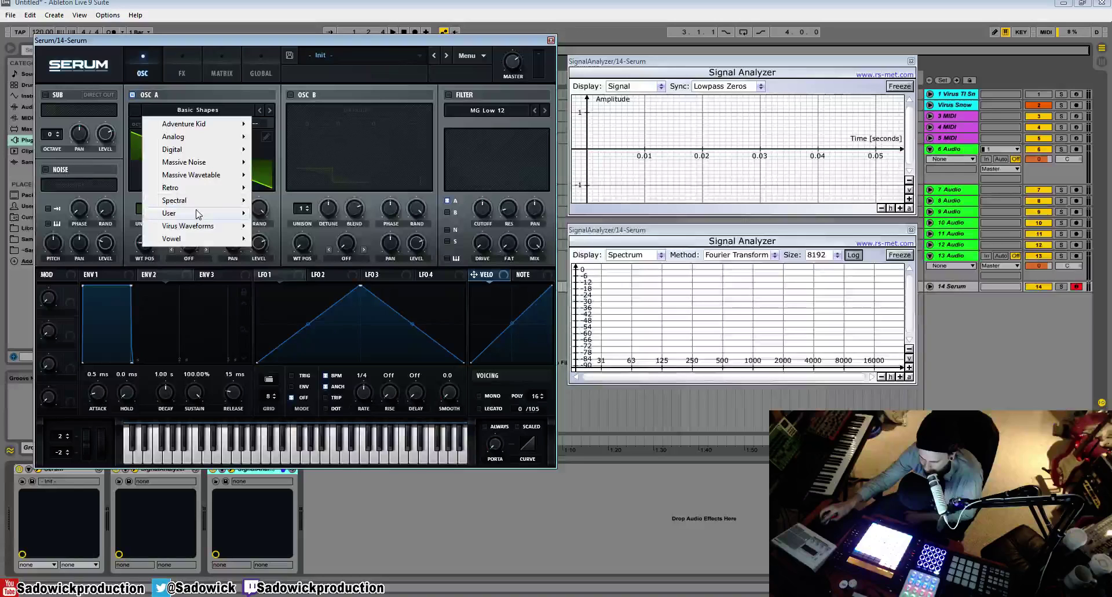
mouse_move(197, 214)
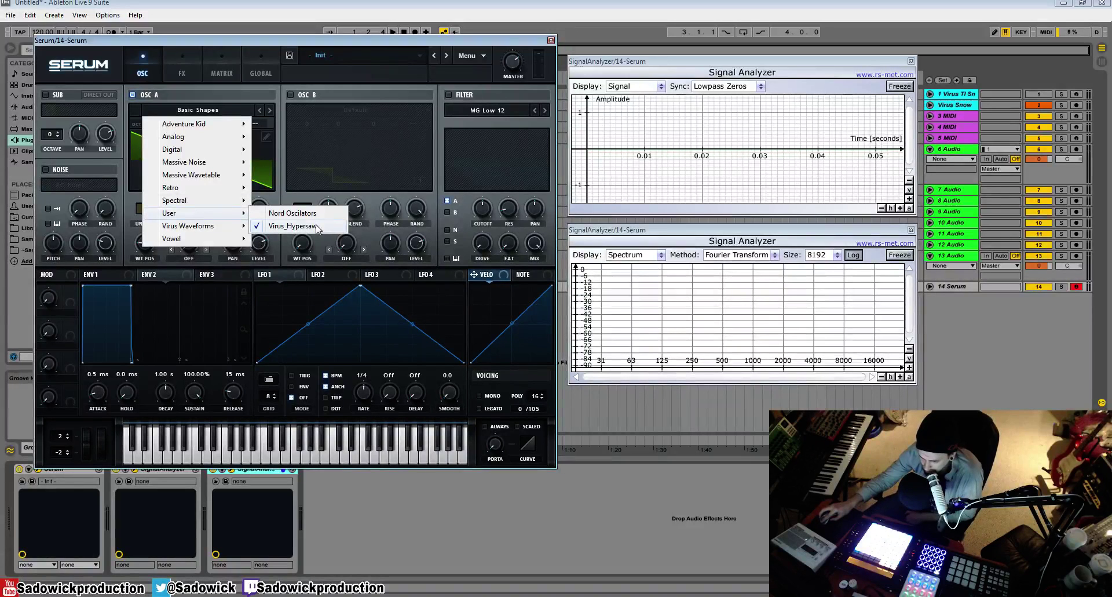
left_click(293, 226)
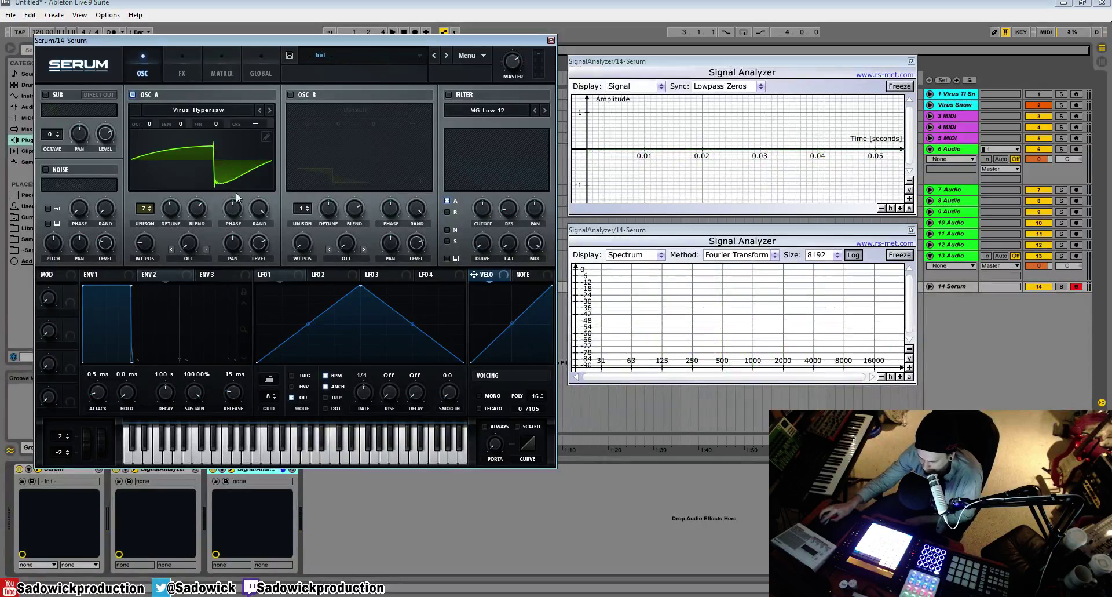
- Open the Serum Presets folder on disk, view the wavetable category folders inside Tables, and close the window
left_click(202, 109)
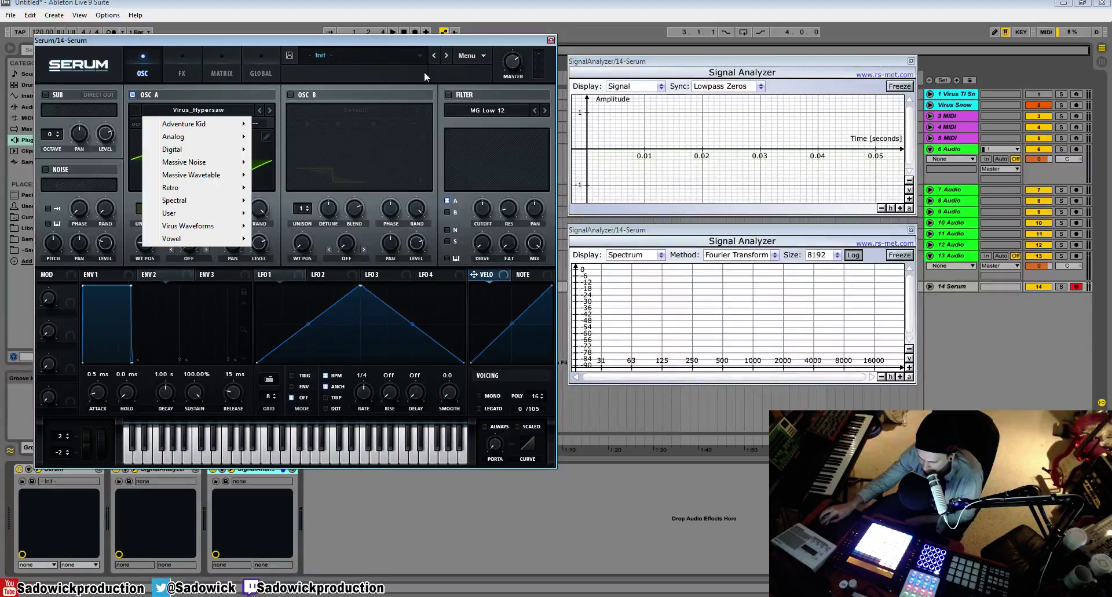
left_click(471, 53)
left_click(471, 55)
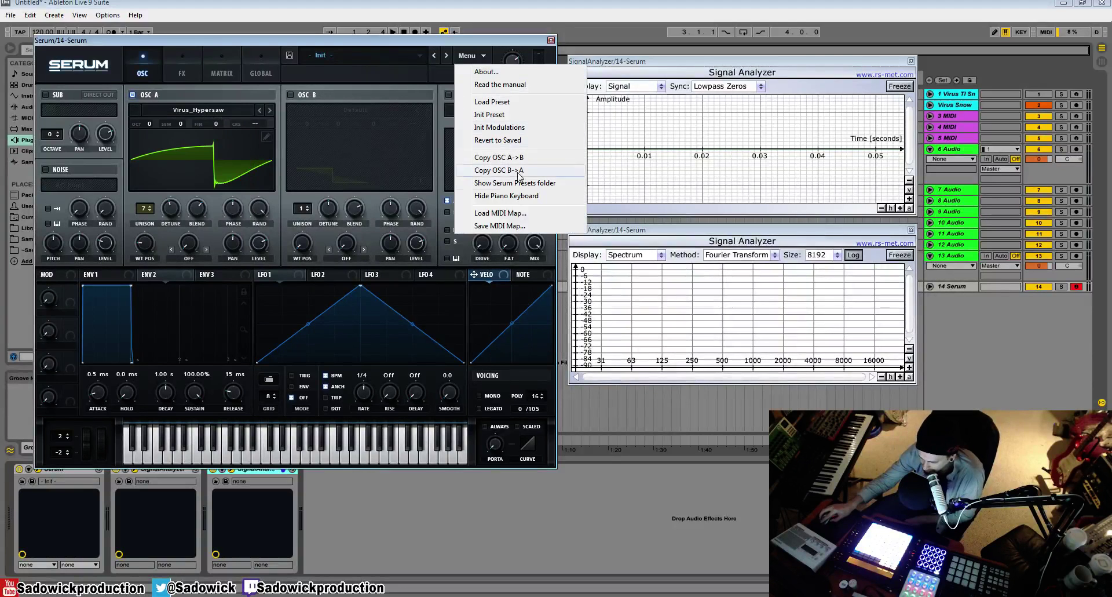
left_click(529, 184)
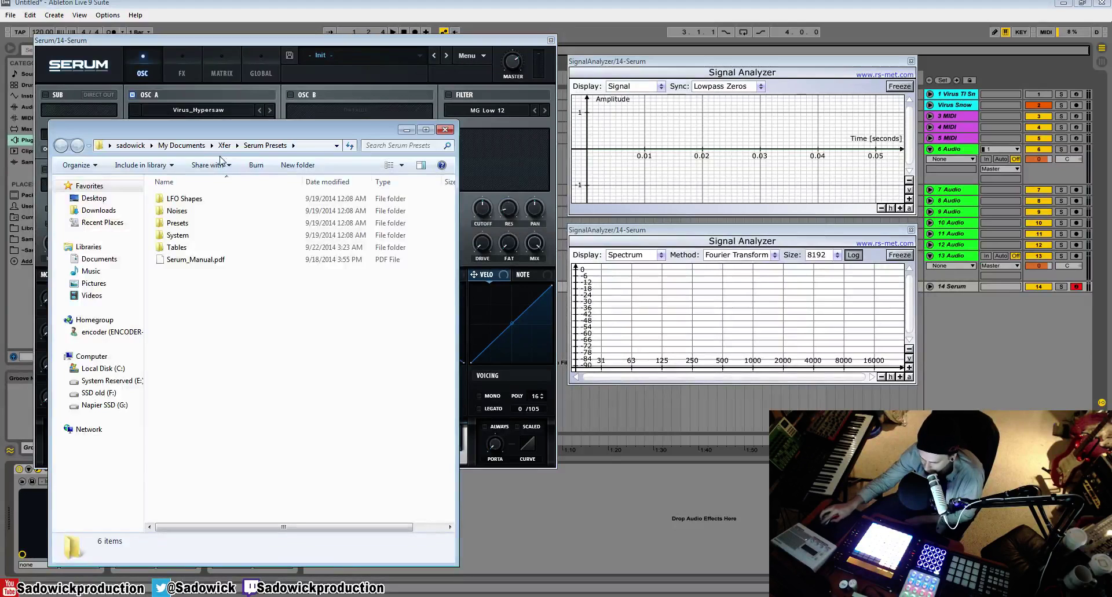
double_click(184, 248)
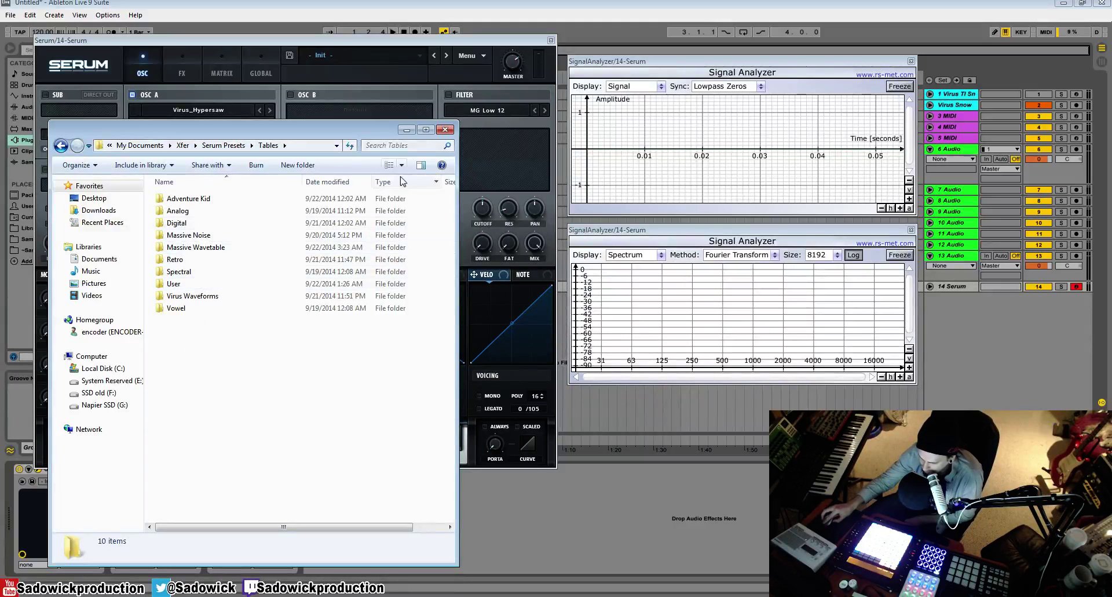
left_click(445, 130)
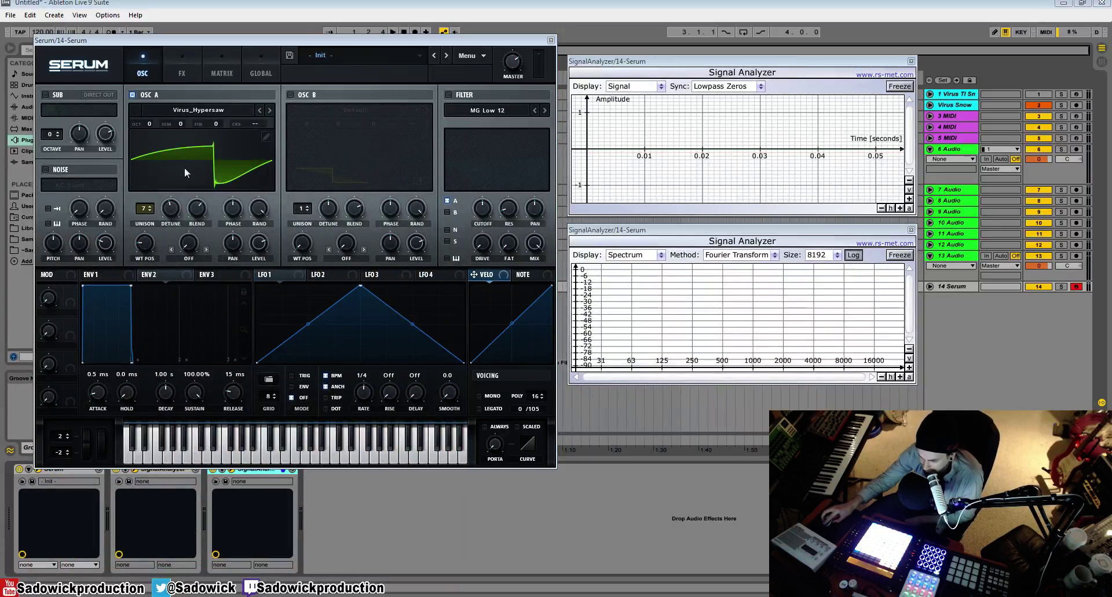
- Load the analog Basic Shapes wavetable into oscillator A and set its unison to 1 voice
left_click(227, 109)
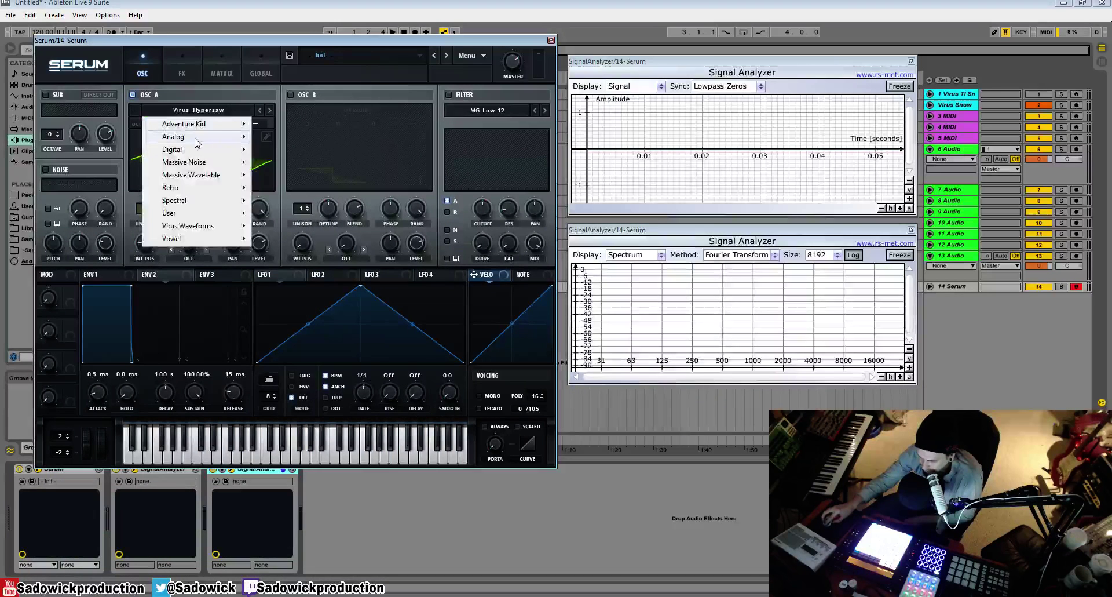
mouse_move(197, 139)
left_click(308, 191)
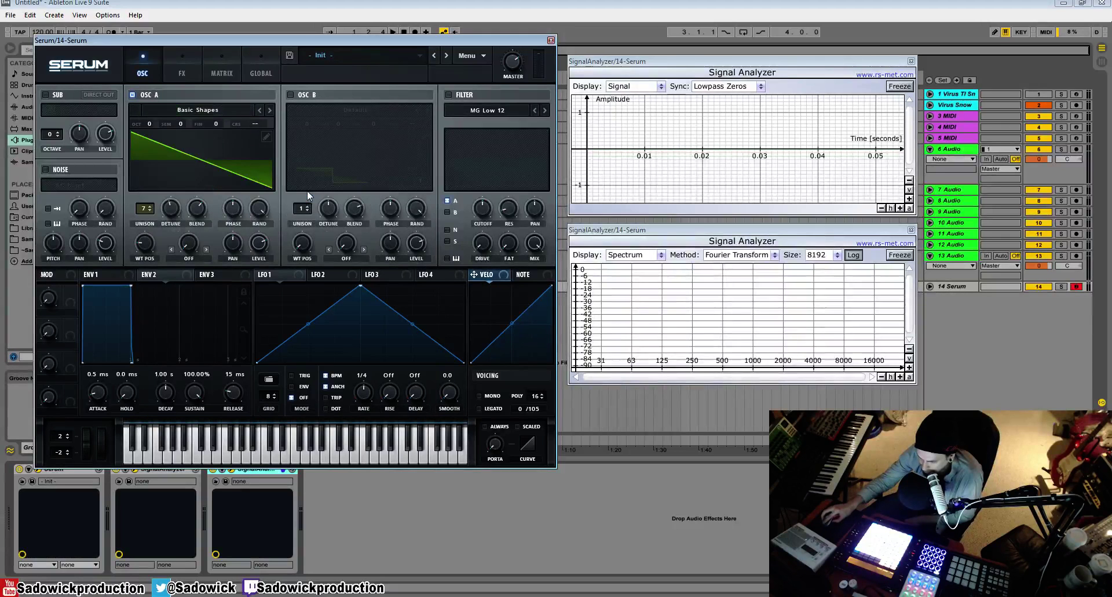
left_click_drag(149, 213, 146, 258)
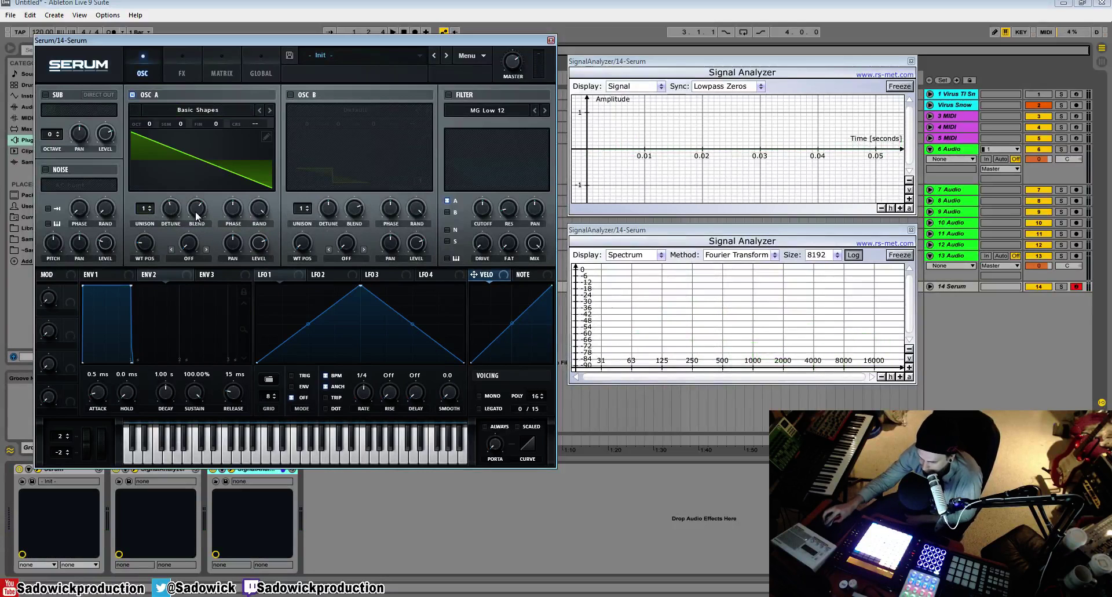
- Adjust oscillator A's phase and random phase amounts, and sweep its wavetable position to the square frame
mouse_move(231, 208)
left_mouse_down()
mouse_move(244, 206)
mouse_move(244, 226)
mouse_move(260, 232)
mouse_move(264, 283)
left_mouse_up()
left_click_drag(256, 211, 257, 197)
left_click_drag(151, 255, 202, 269)
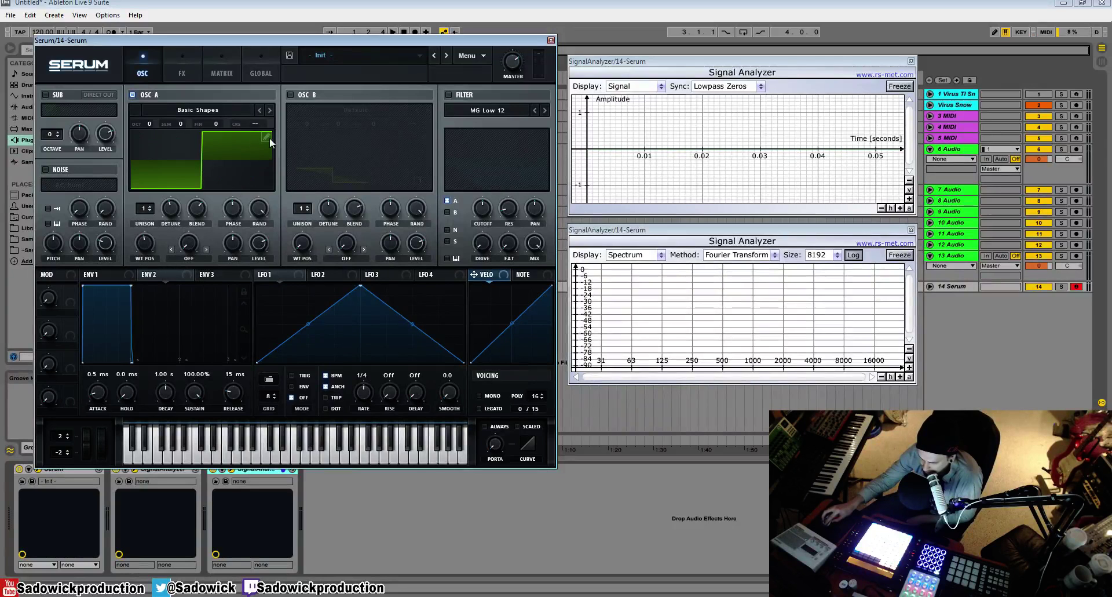
- Apply Morph - Crossfade to oscillator A's Basic Shapes frames in the wavetable editor and close the editor
left_click(267, 138)
left_click(159, 170)
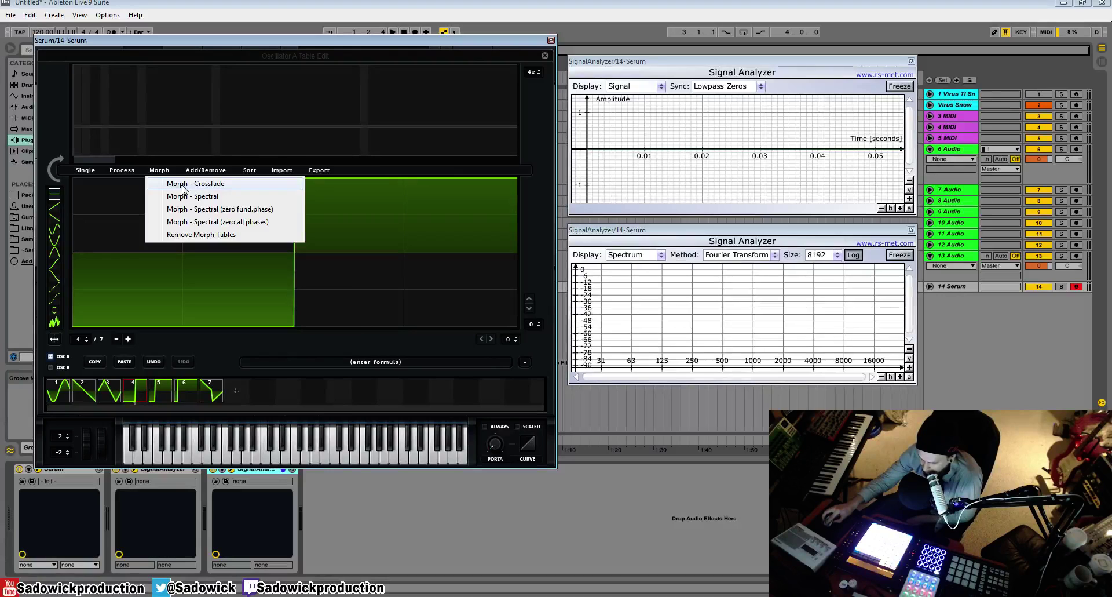
left_click(208, 393)
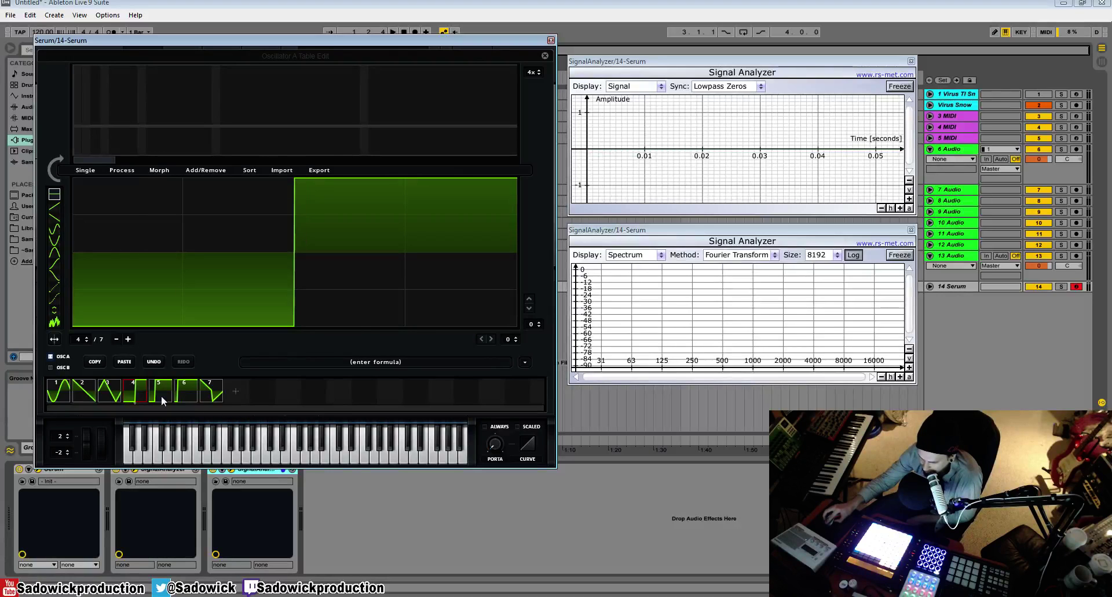
left_click(167, 171)
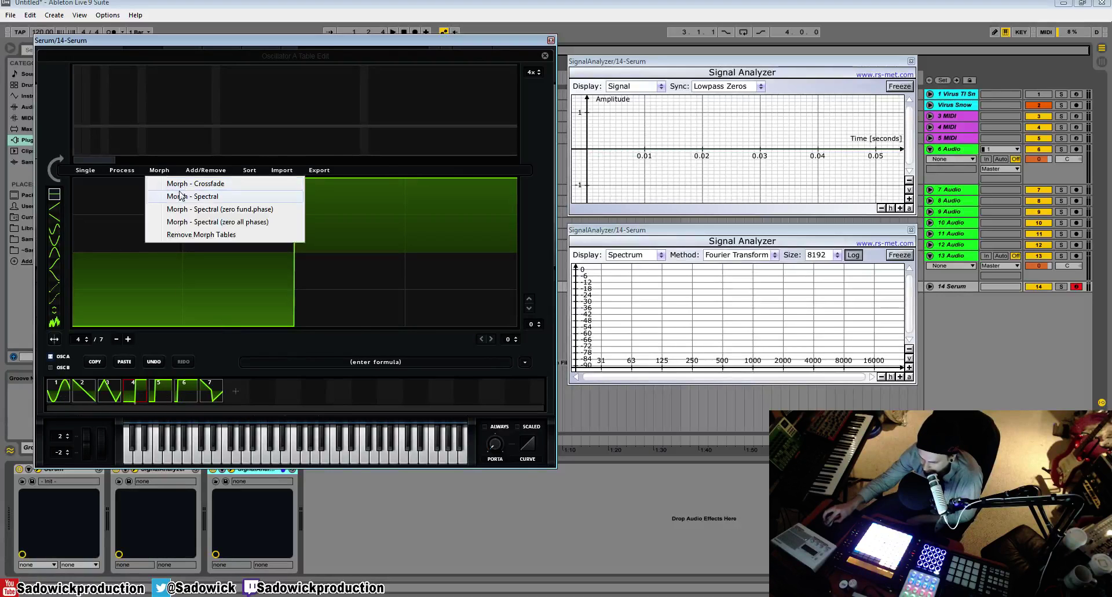
left_click(185, 185)
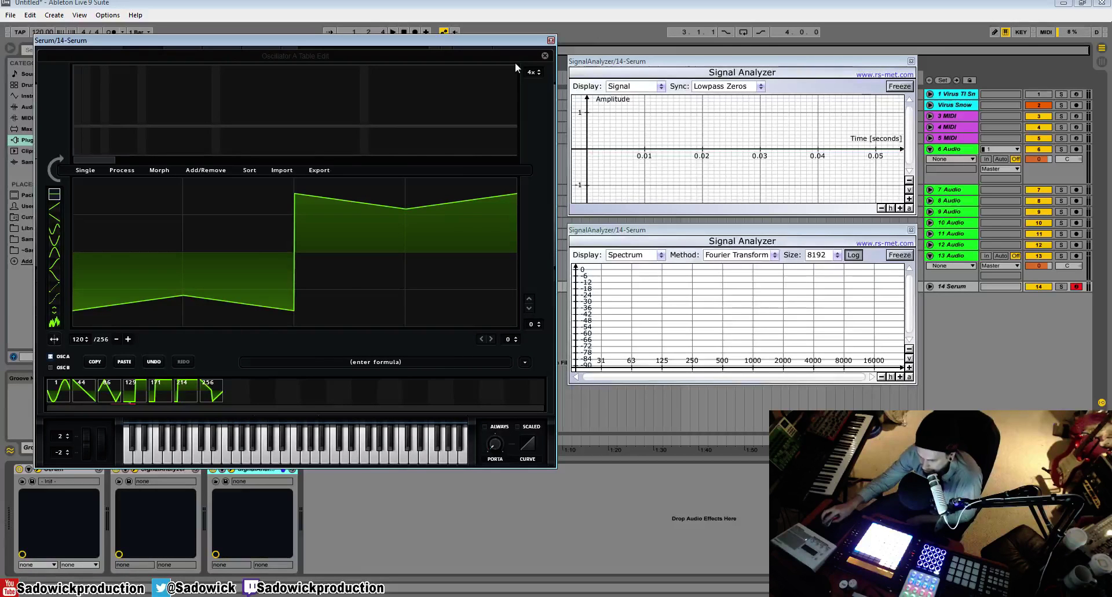
left_click(545, 55)
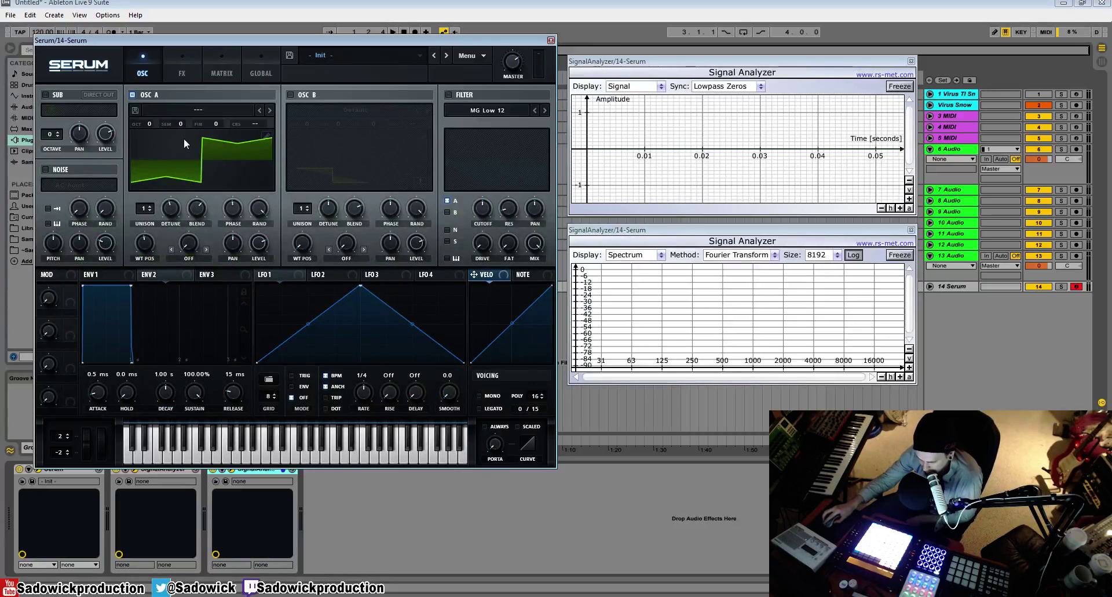
- Sweep the morphed wavetable's position down to its sine frame and toggle the 3D waveform display on and off
left_click_drag(139, 245, 182, 352)
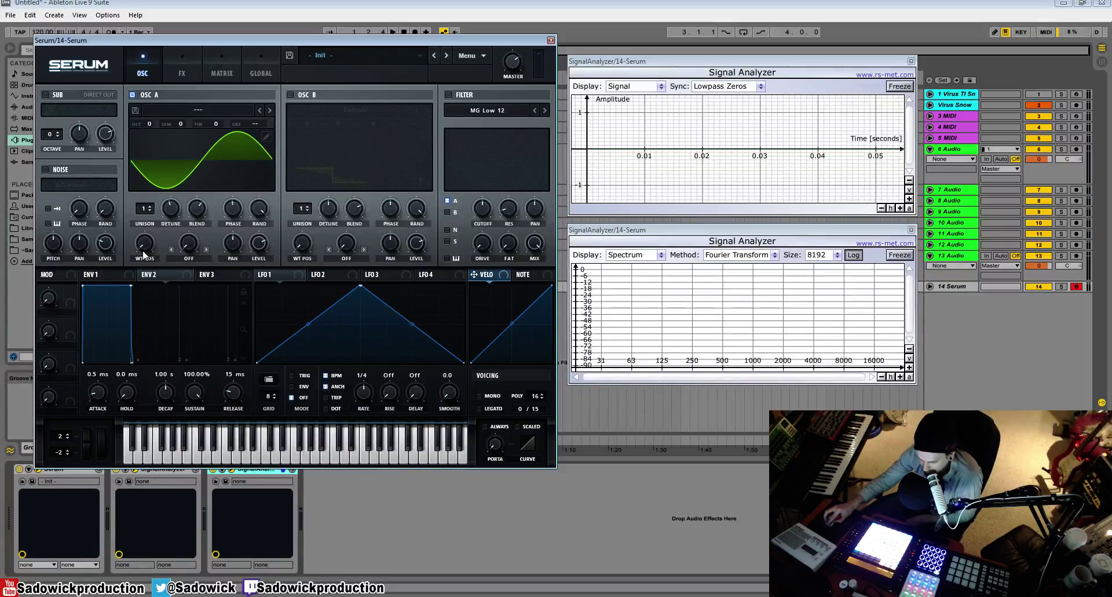
left_click(197, 176)
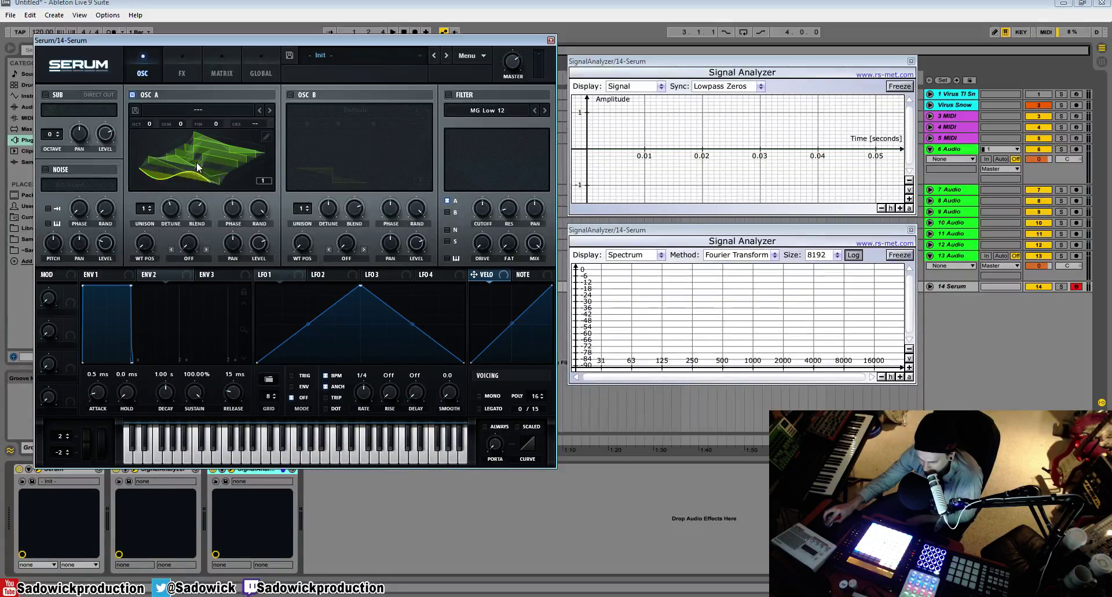
left_click(172, 173)
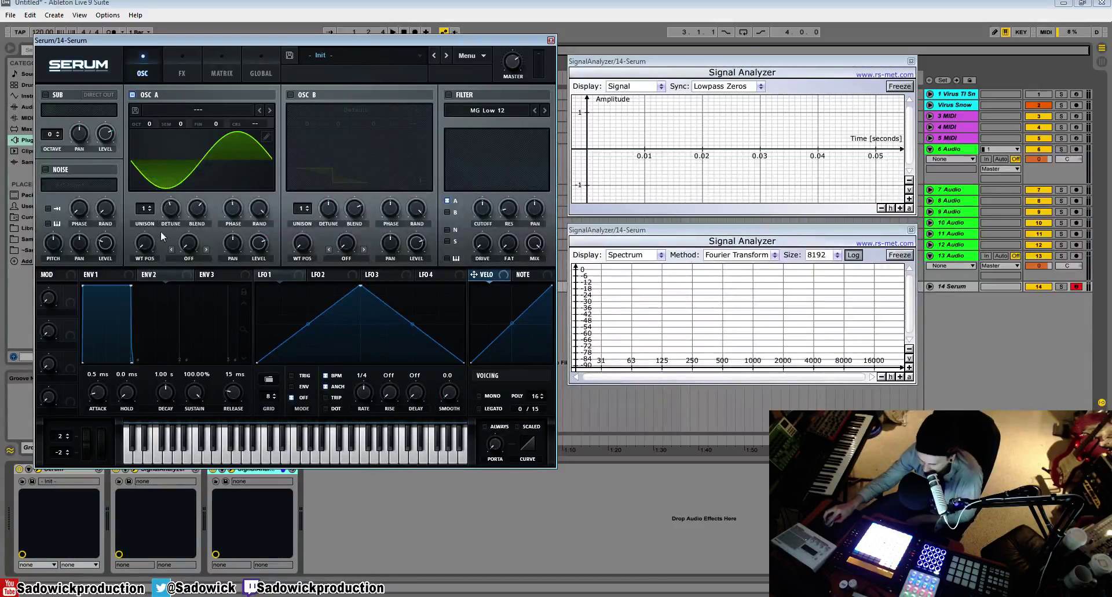
- Sweep oscillator A's wavetable position through the crossfaded shapes and reset it to position 1
left_click_drag(145, 245, 155, 243)
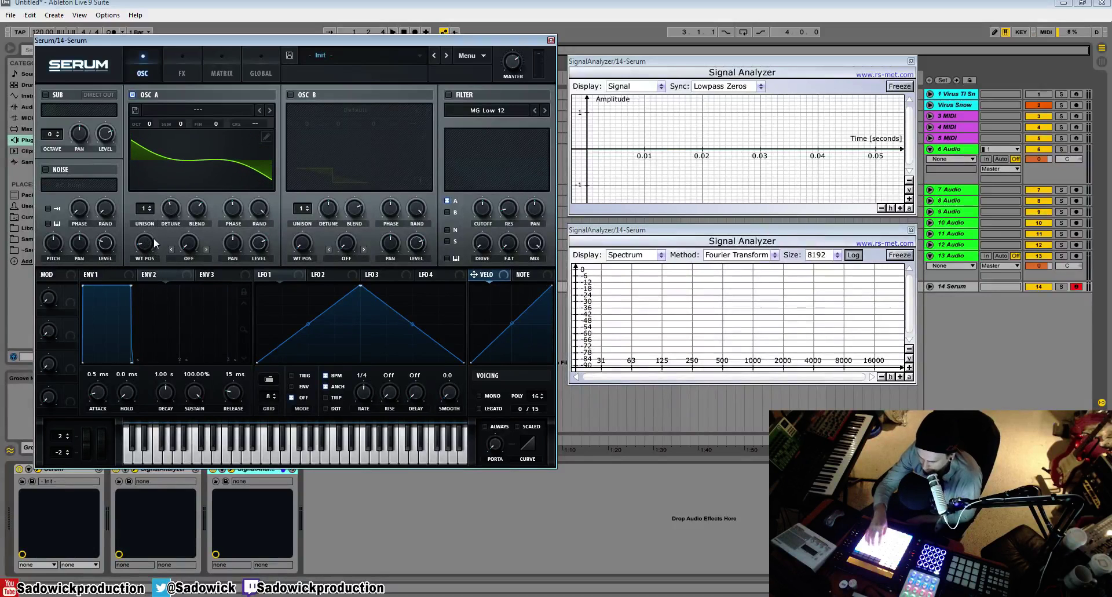
mouse_move(154, 238)
left_mouse_down()
mouse_move(150, 227)
mouse_move(166, 221)
left_mouse_up()
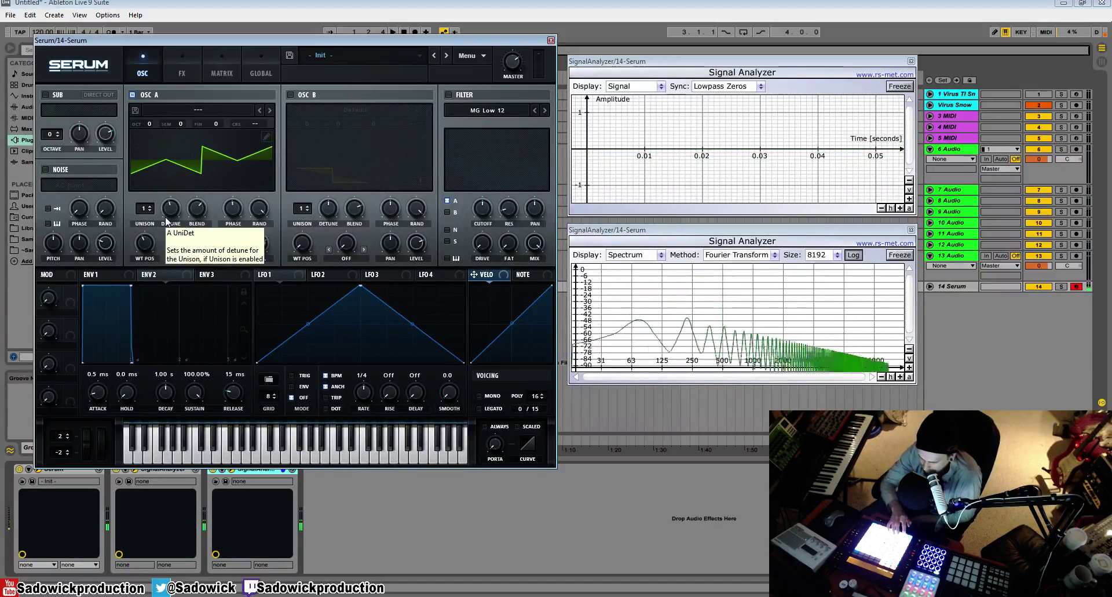
double_click(149, 253)
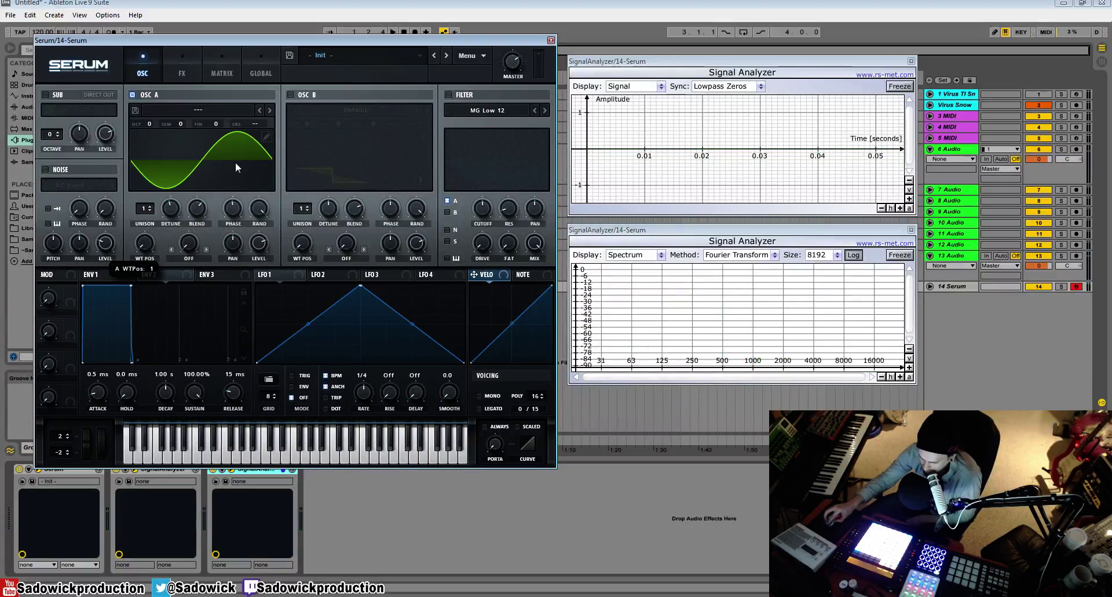
double_click(169, 222)
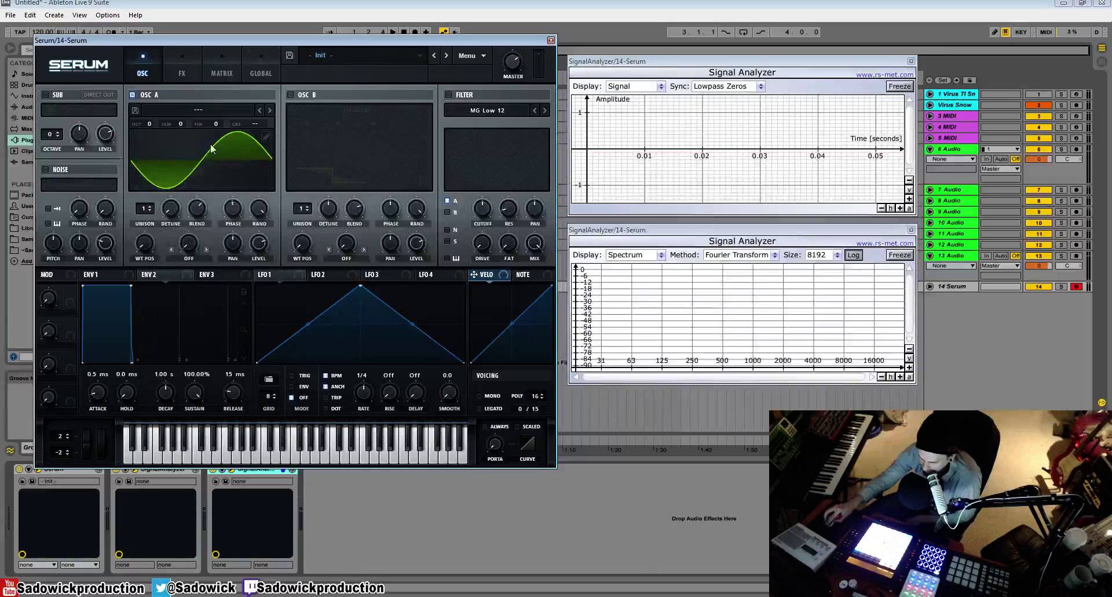
- Load the spectral wavetable Monster 4 [SL] into oscillator A
left_click(210, 109)
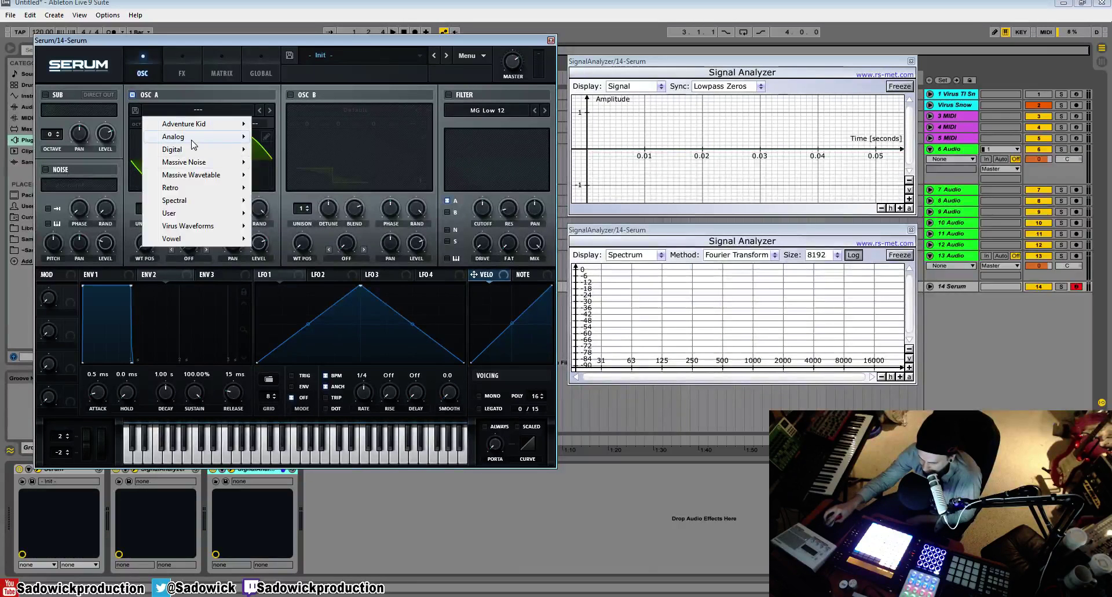
mouse_move(228, 246)
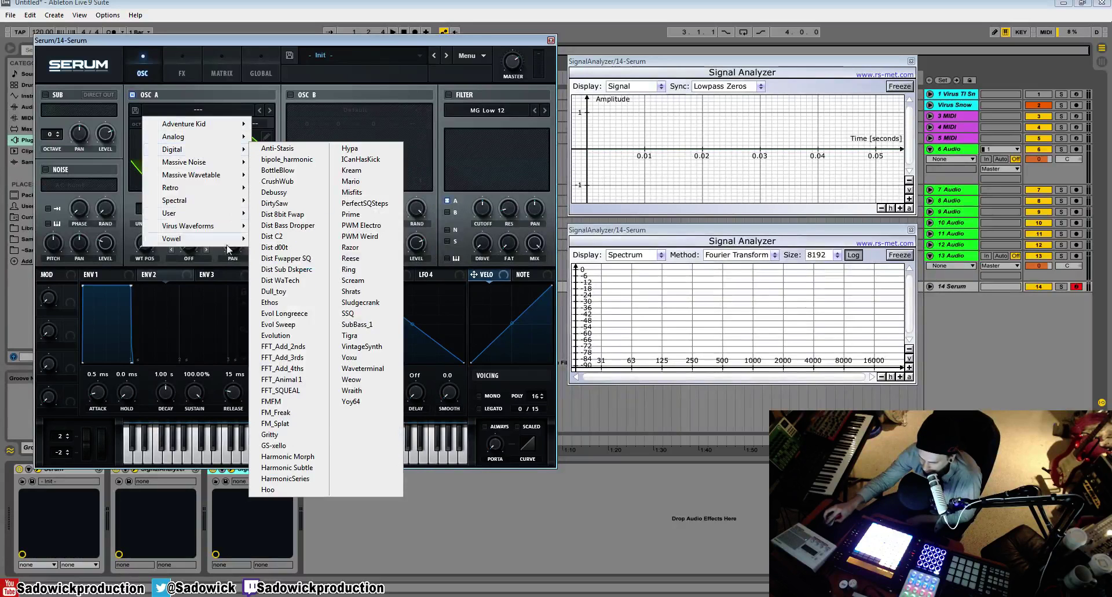
mouse_move(193, 202)
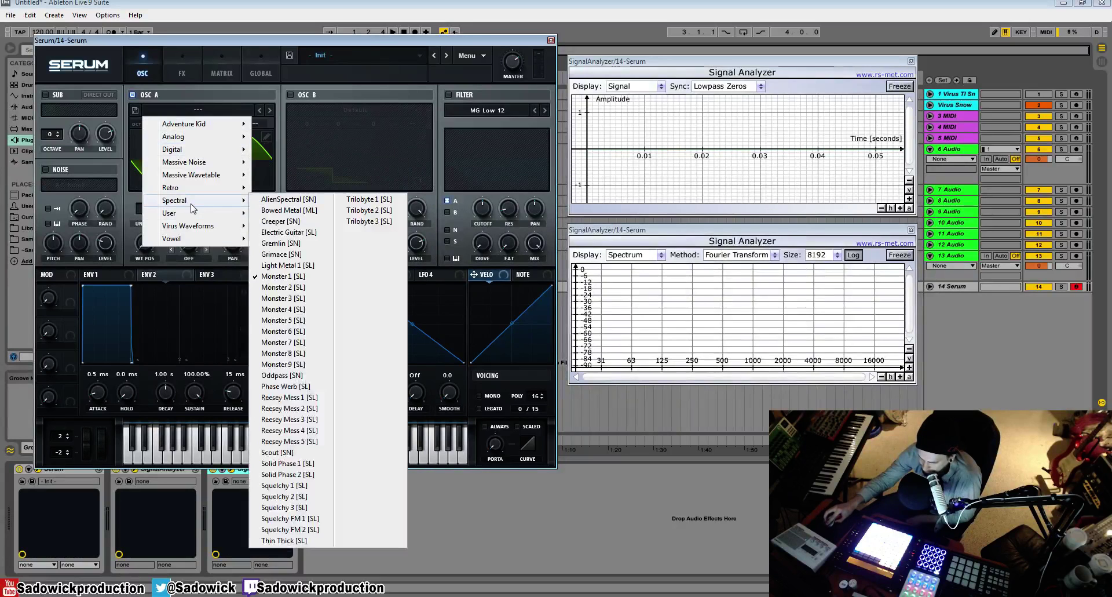
left_click(277, 310)
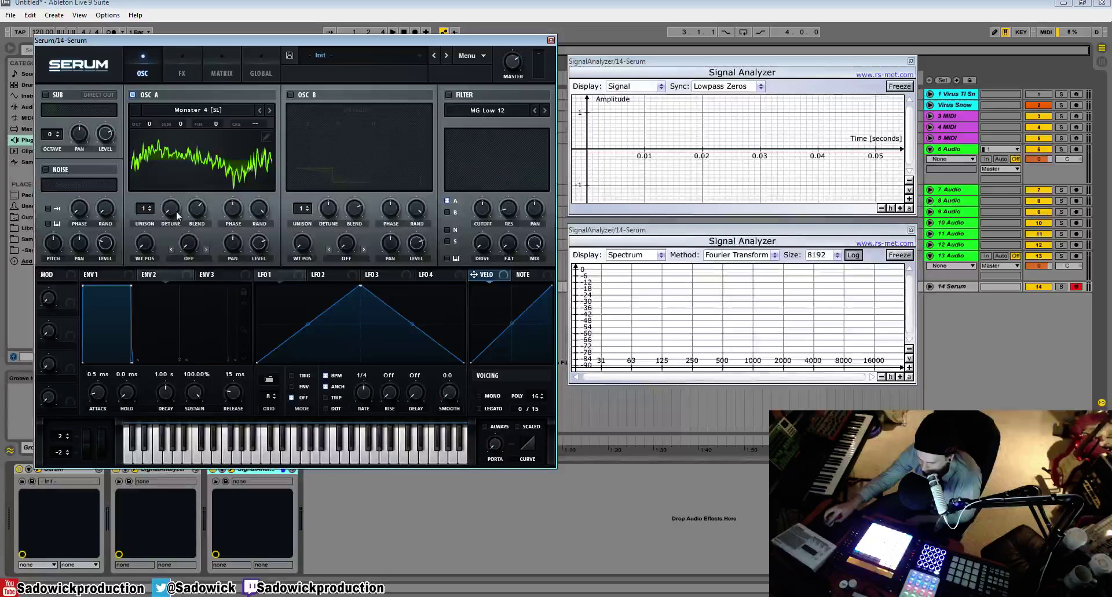
- Sweep oscillator A's wavetable position through Monster 4 [SL], switching between the 2D and 3D waveform displays
left_click(189, 168)
left_click_drag(158, 246, 197, 293)
left_click(171, 170)
left_click_drag(150, 233, 224, 355)
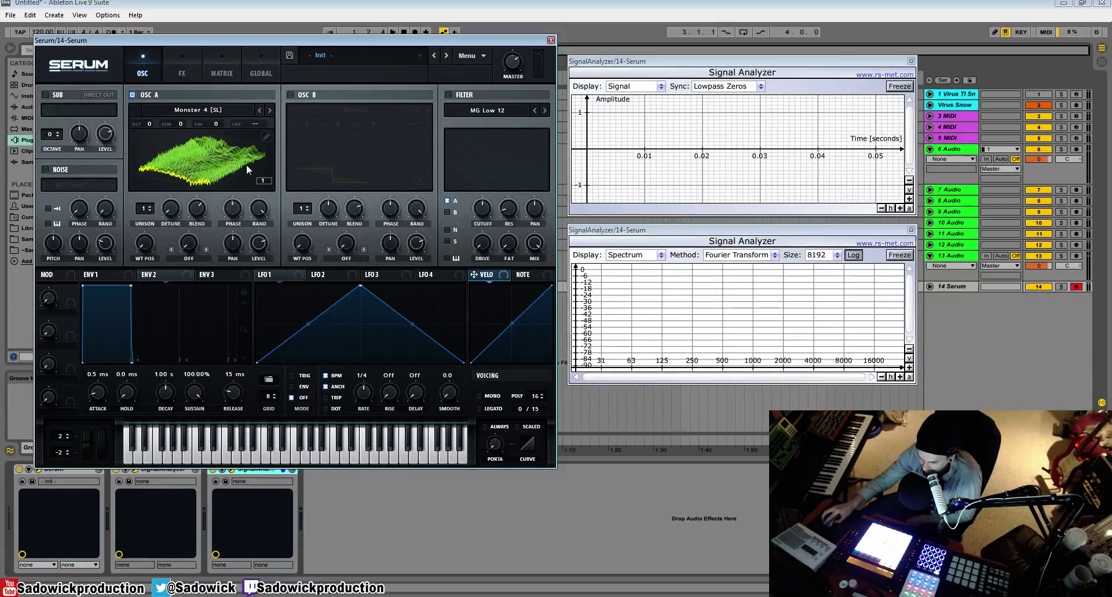
left_click(168, 153)
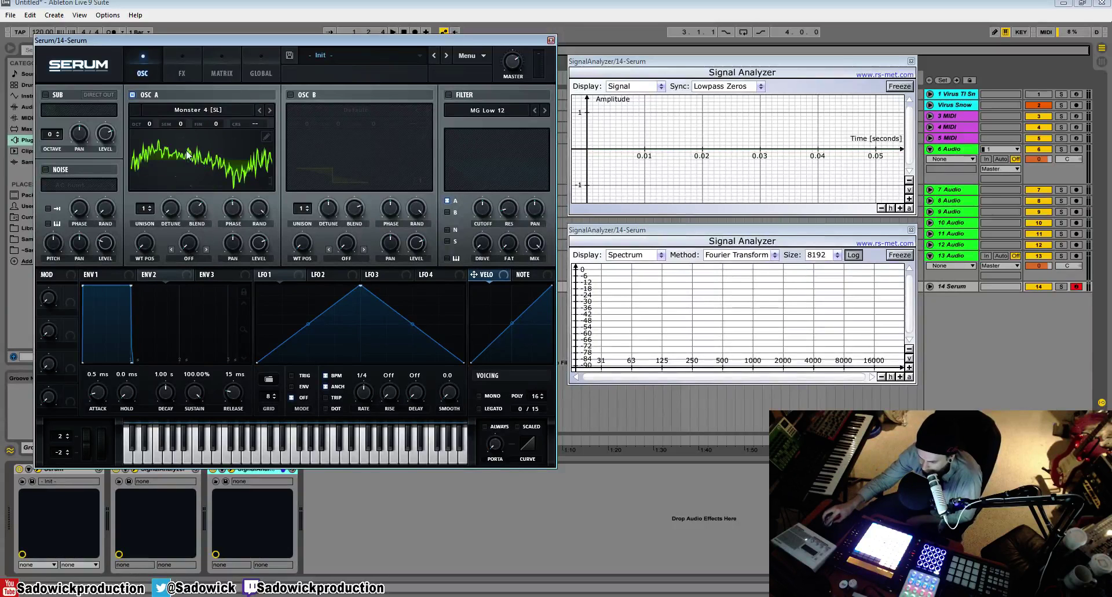
left_click(188, 154)
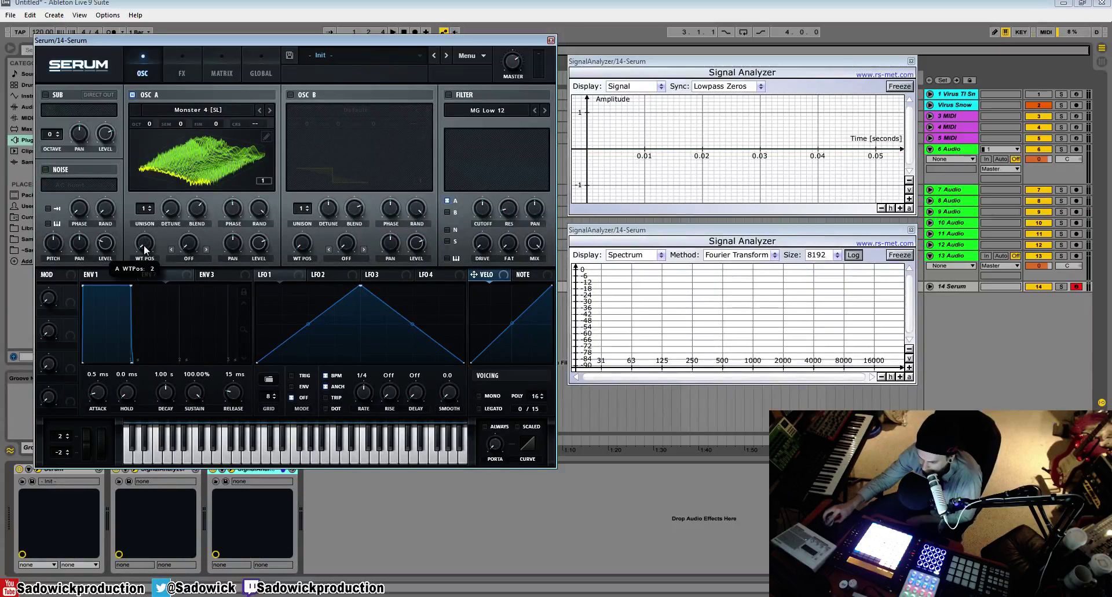
- Load the user wavetable Nord Oscilators into oscillator A, sweep its position back to 1, and show it in 3D
left_click(196, 109)
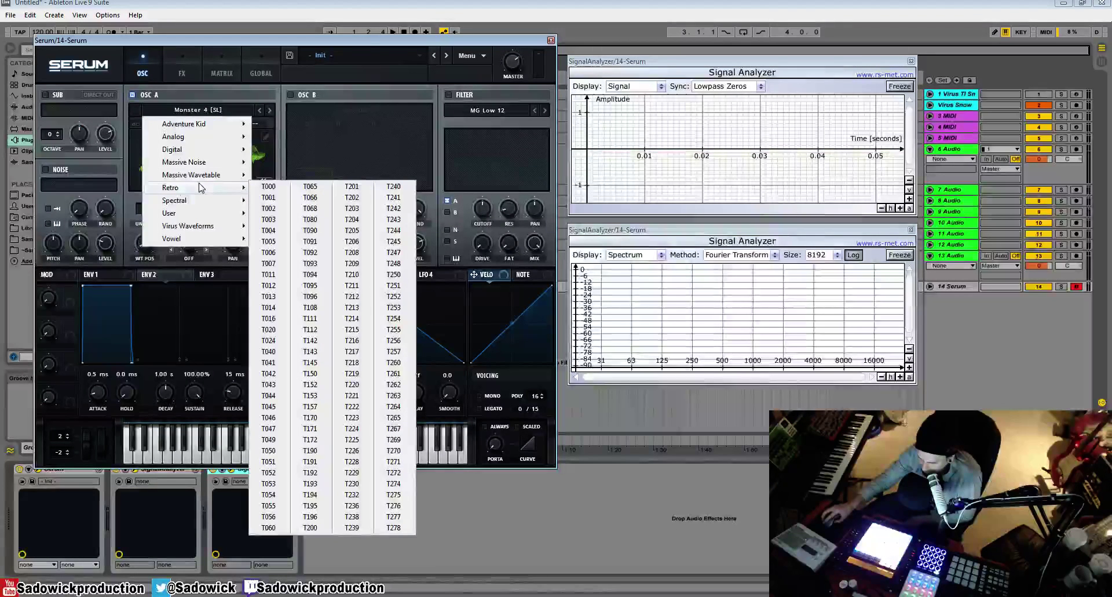
mouse_move(200, 215)
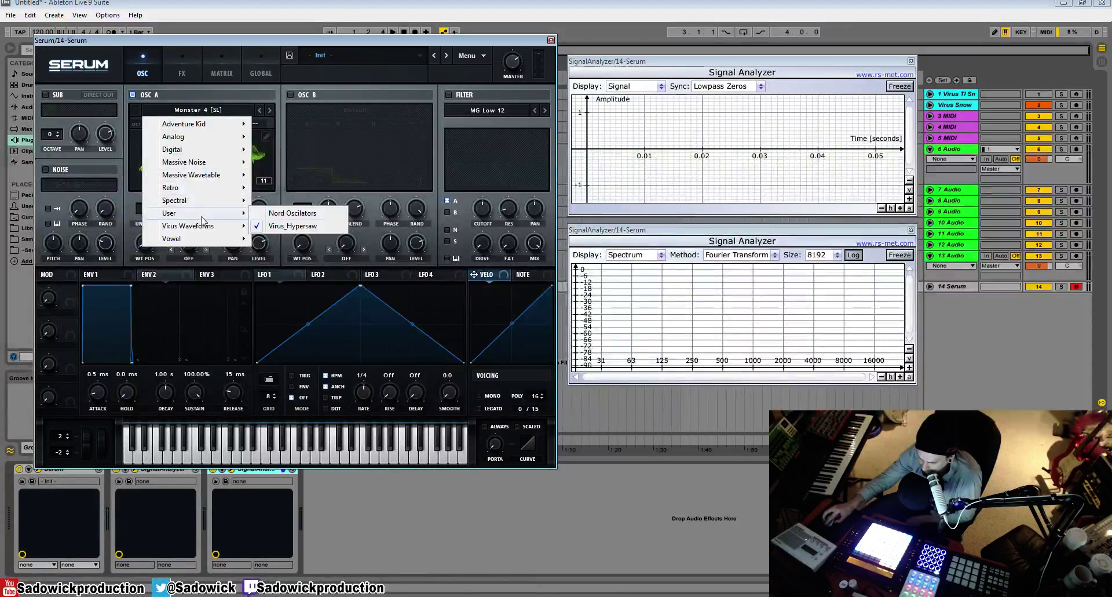
left_click(293, 214)
left_click_drag(145, 243, 151, 270)
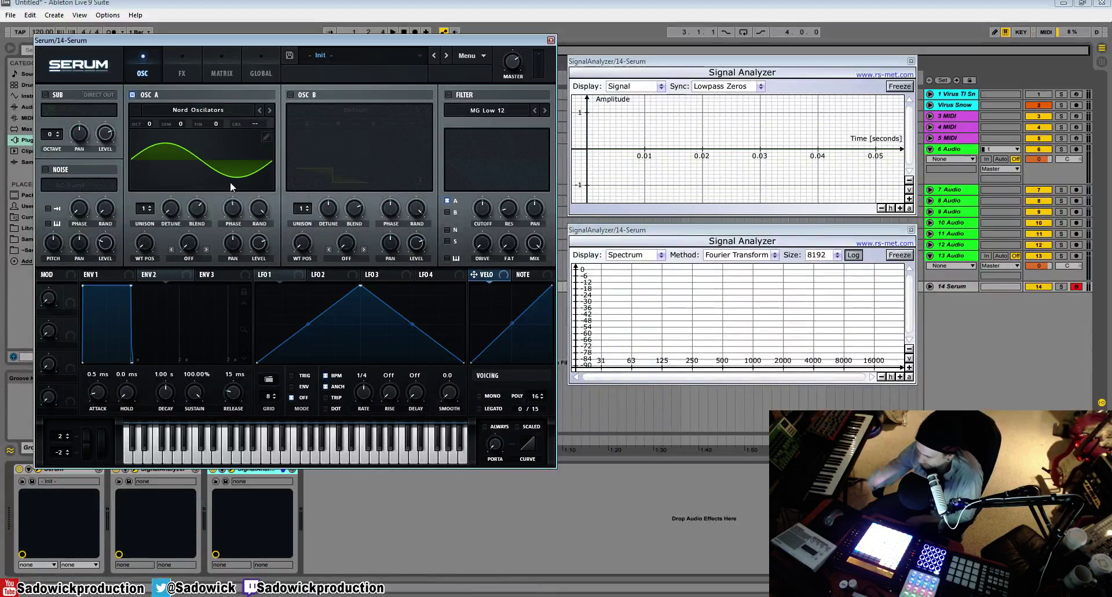
left_click(173, 181)
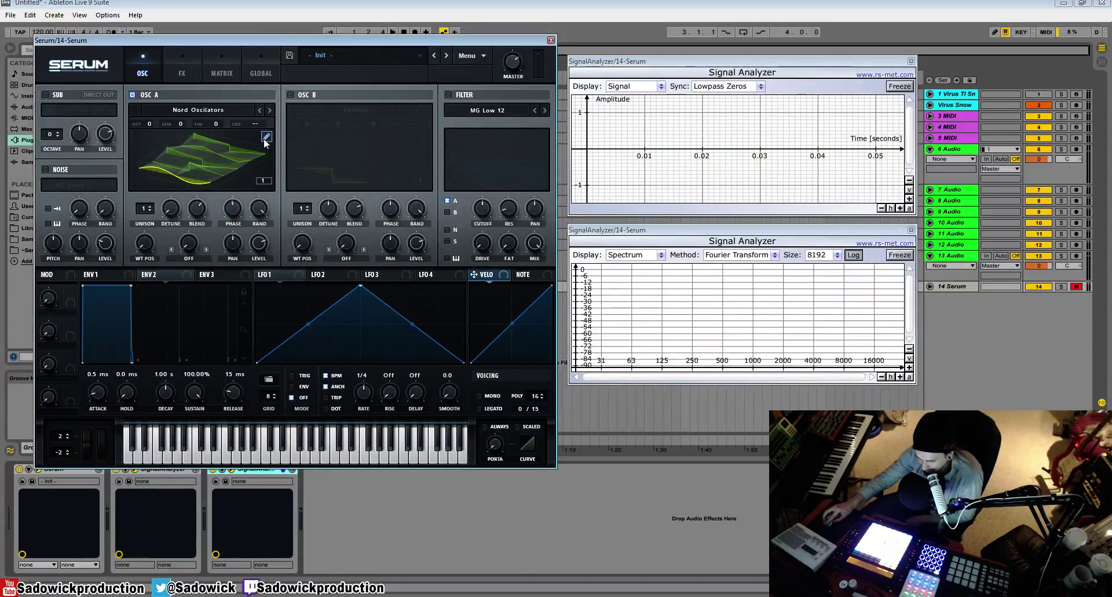
- Open Nord Oscilators in oscillator A's wavetable editor, examine its frames and the available morph modes, and close the editor
left_click(224, 168)
left_click_drag(148, 244, 183, 311)
left_click(266, 136)
mouse_move(88, 398)
left_mouse_down()
mouse_move(116, 396)
mouse_move(67, 398)
left_mouse_up()
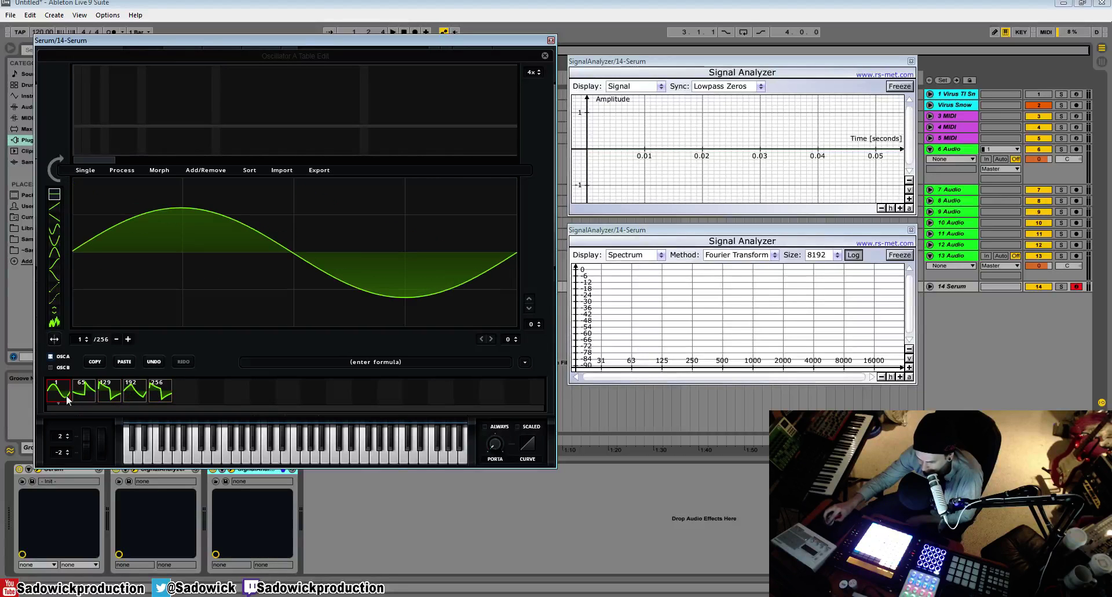
left_click(50, 166)
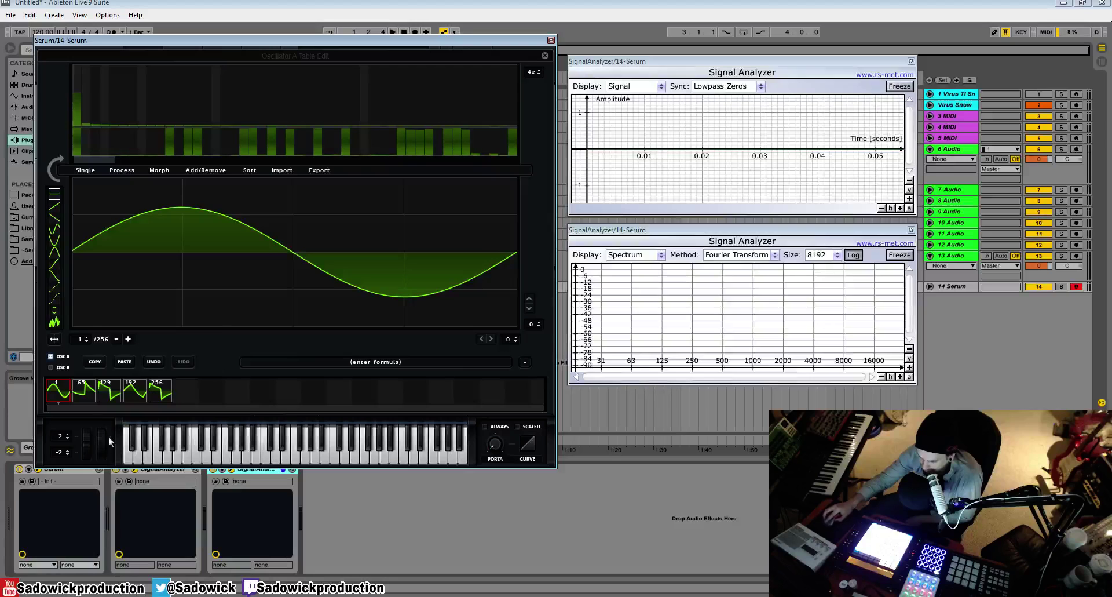
left_click(159, 170)
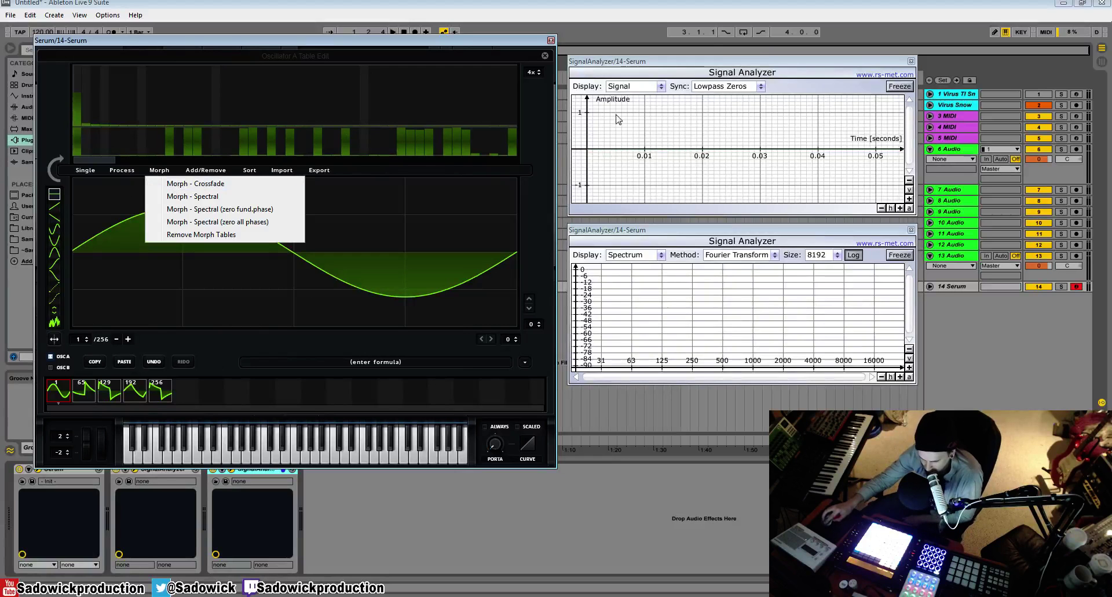
left_click(545, 55)
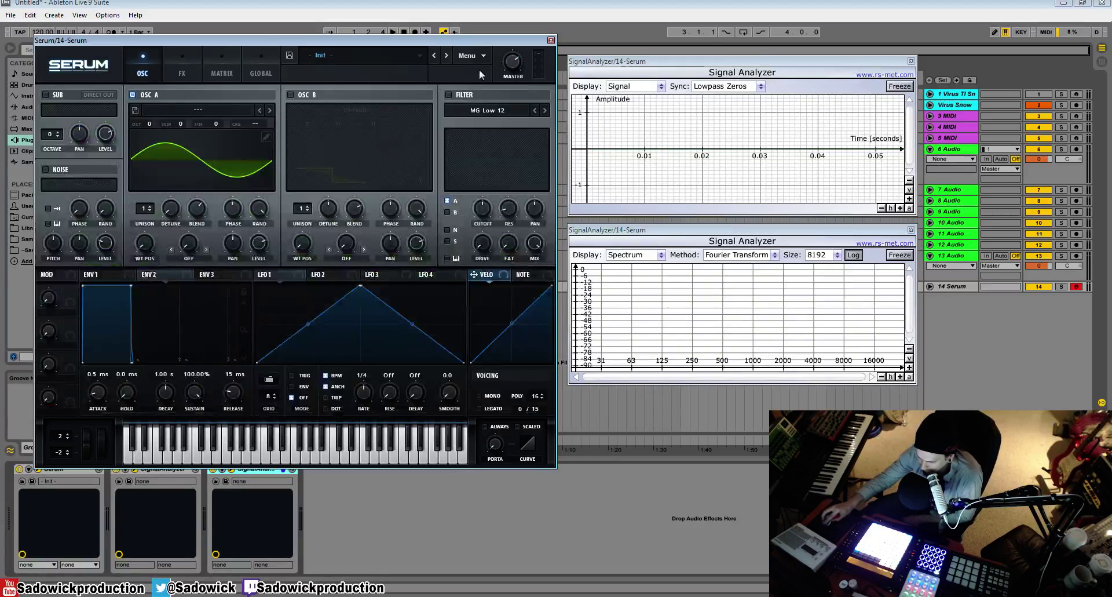
- Initialize the patch, set oscillator A's warp mode to Bend +/-, and adjust the bend amount on the default saw
left_click(469, 56)
left_click(491, 117)
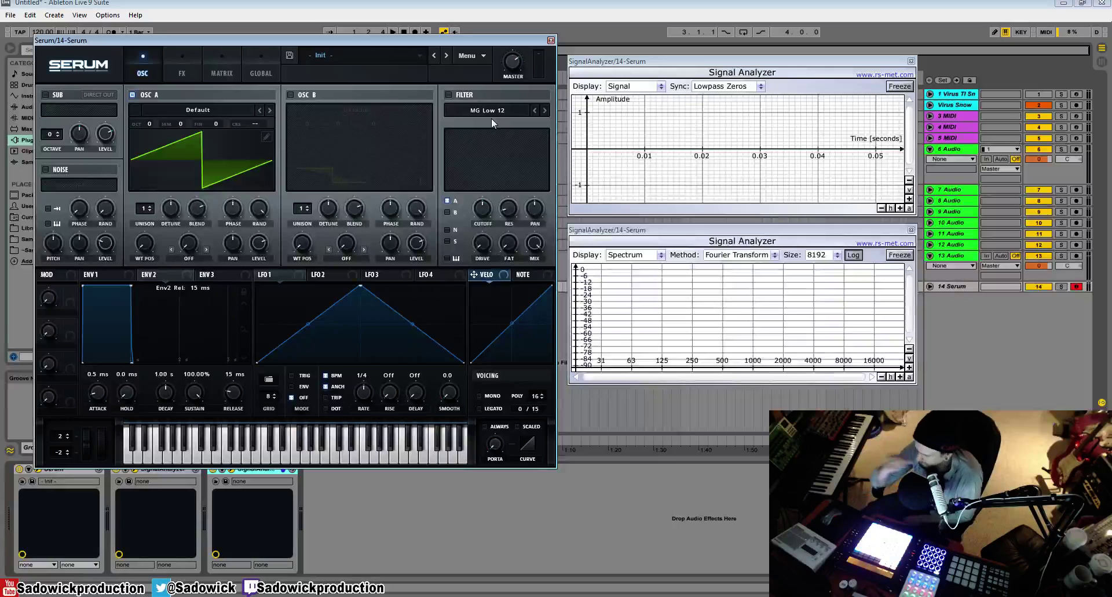
left_click(189, 257)
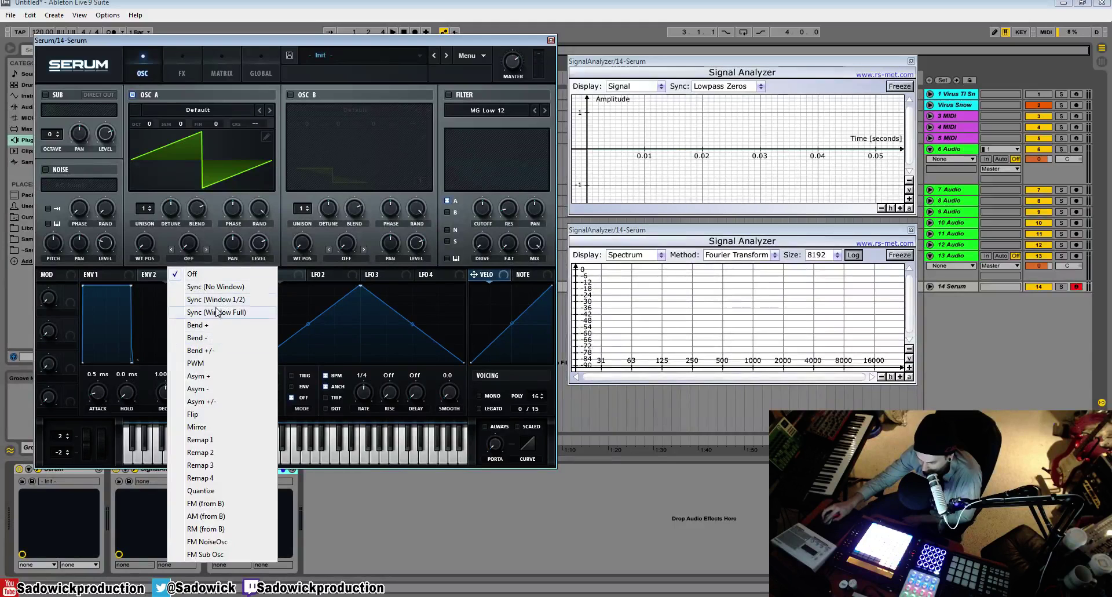
left_click(215, 350)
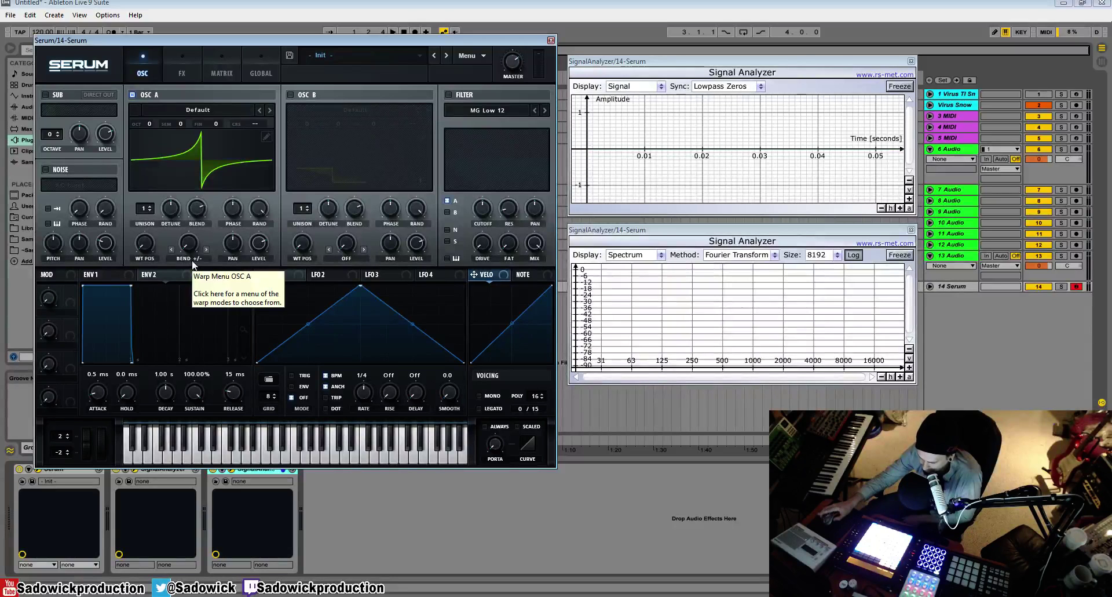
left_click_drag(188, 243, 211, 247)
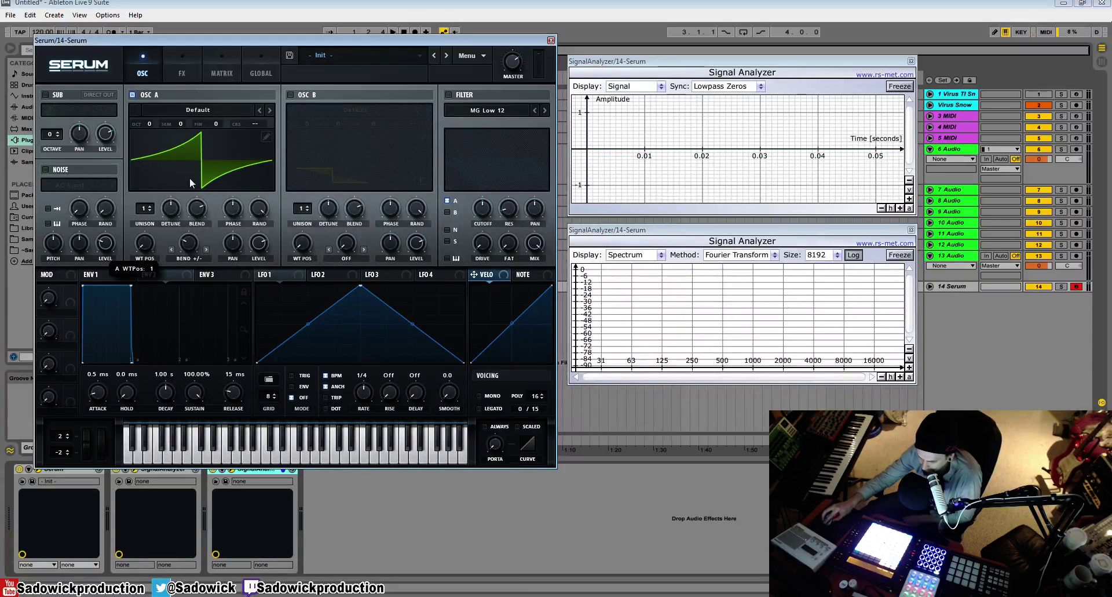
- Load the analog wavetable Basic Shapes into oscillator A and adjust the bend amount on its sine wave
left_click(214, 111)
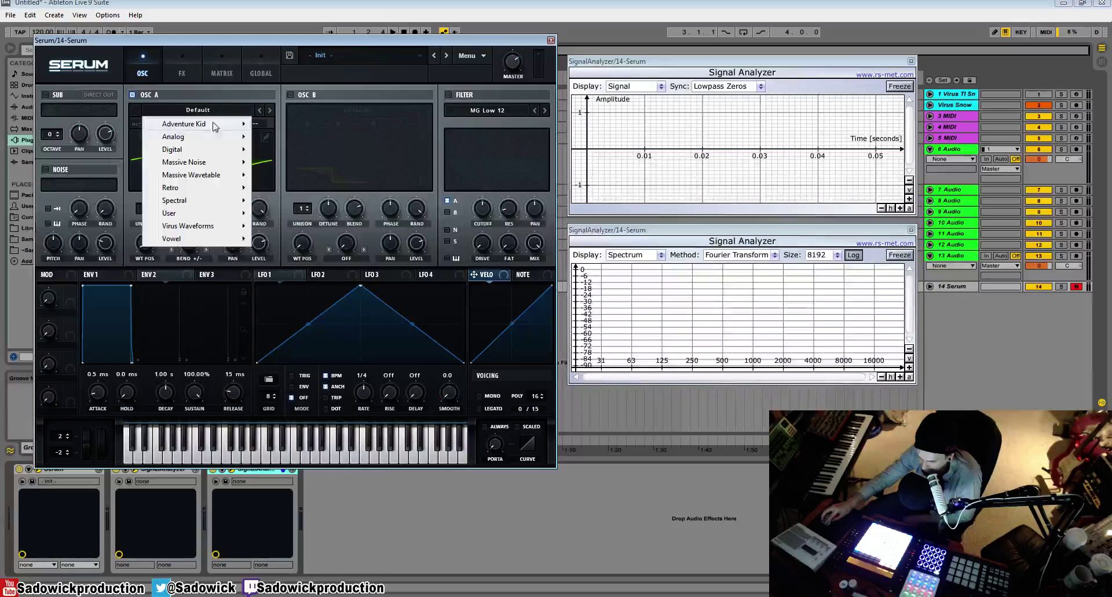
mouse_move(197, 138)
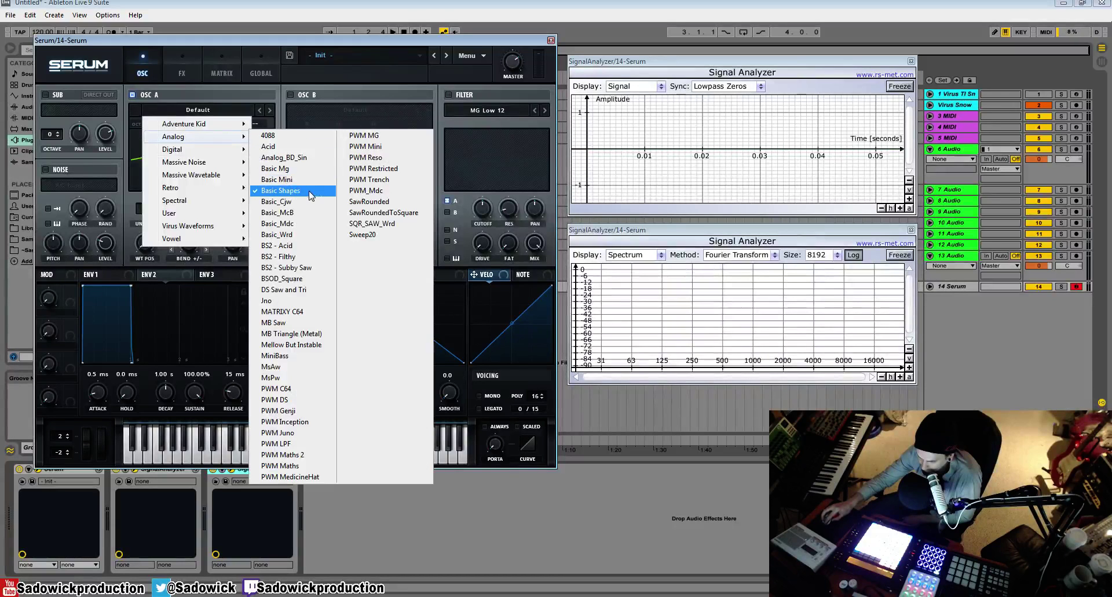
left_click(307, 184)
mouse_move(188, 244)
left_mouse_down()
mouse_move(208, 210)
mouse_move(202, 248)
mouse_move(216, 180)
mouse_move(191, 255)
left_mouse_up()
- Turn oscillator A's bend warp off and select Remap 1 as its warp mode
left_click(189, 259)
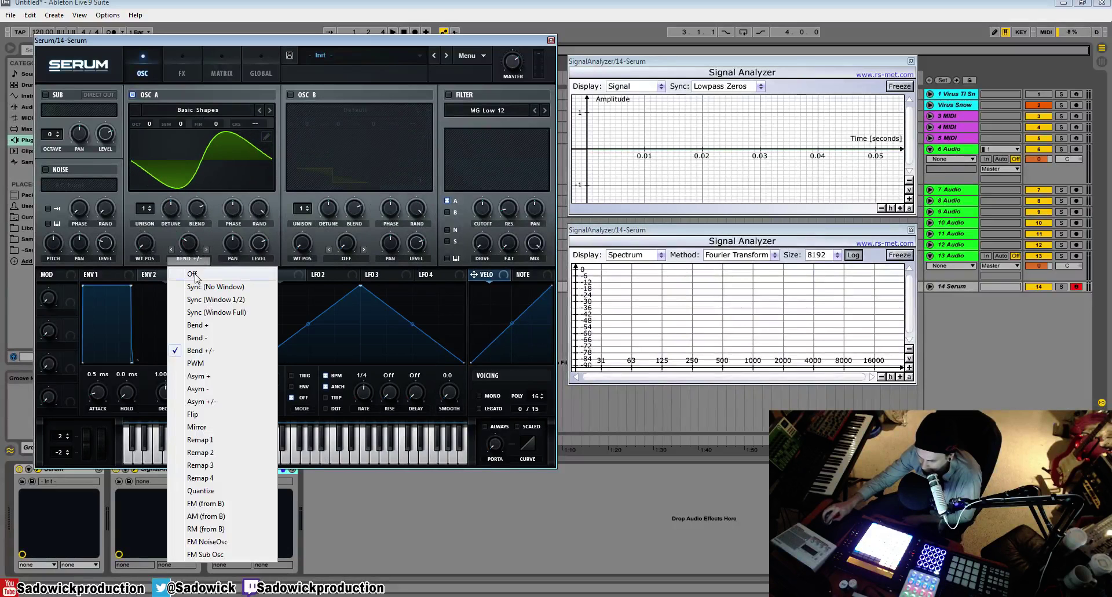
left_click(193, 275)
left_click(187, 259)
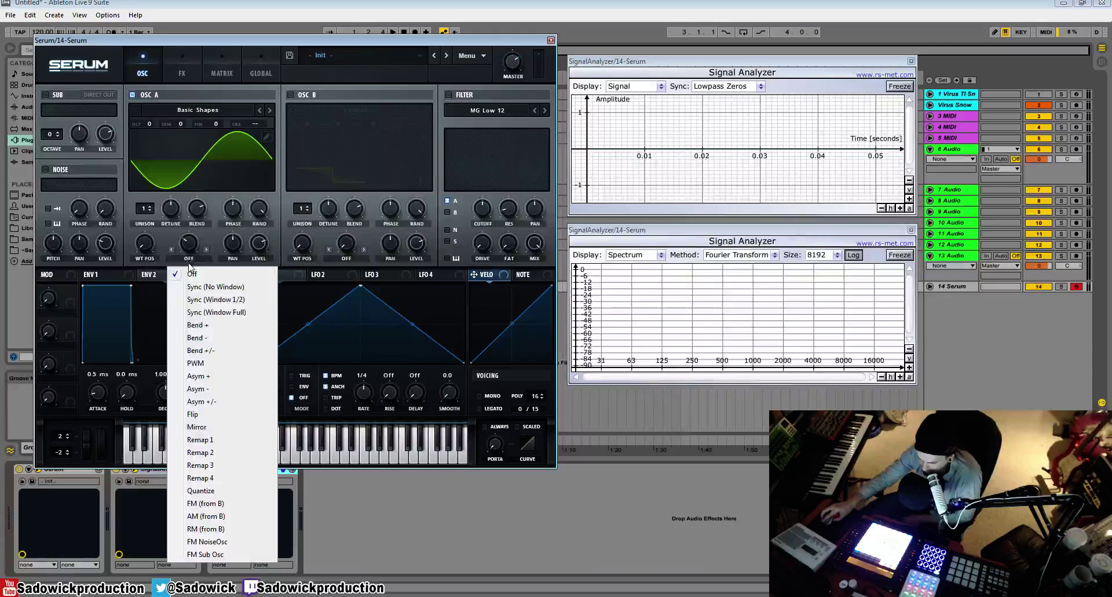
left_click(215, 440)
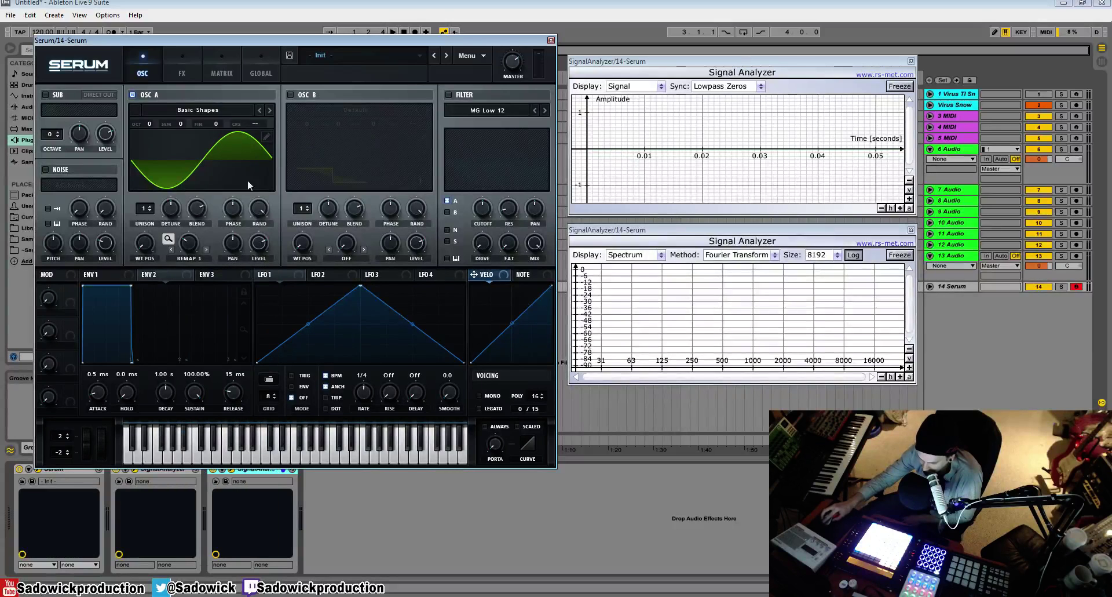
- Draw a zigzag remap curve with alternating high and low points in oscillator A's remap editor
left_click(168, 239)
right_click(317, 128)
double_click(315, 103)
double_click(500, 185)
double_click(413, 189)
double_click(472, 96)
double_click(415, 79)
double_click(364, 114)
double_click(326, 187)
double_click(460, 187)
double_click(520, 107)
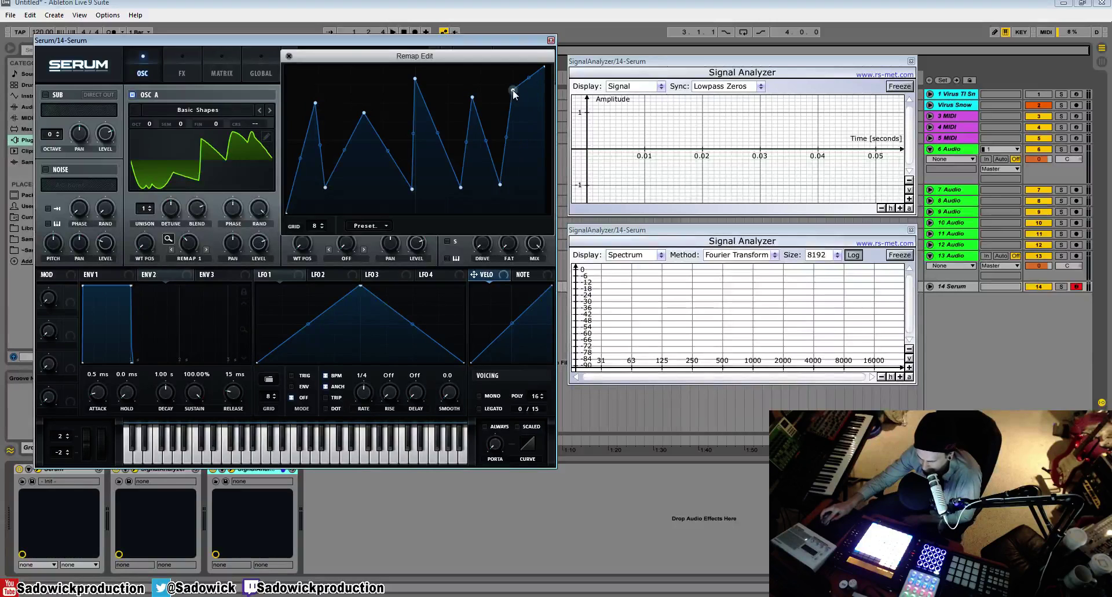
- Reopen the Serum window, turn oscillator A's remap amount down to zero, and review the other warp modes
left_click(551, 40)
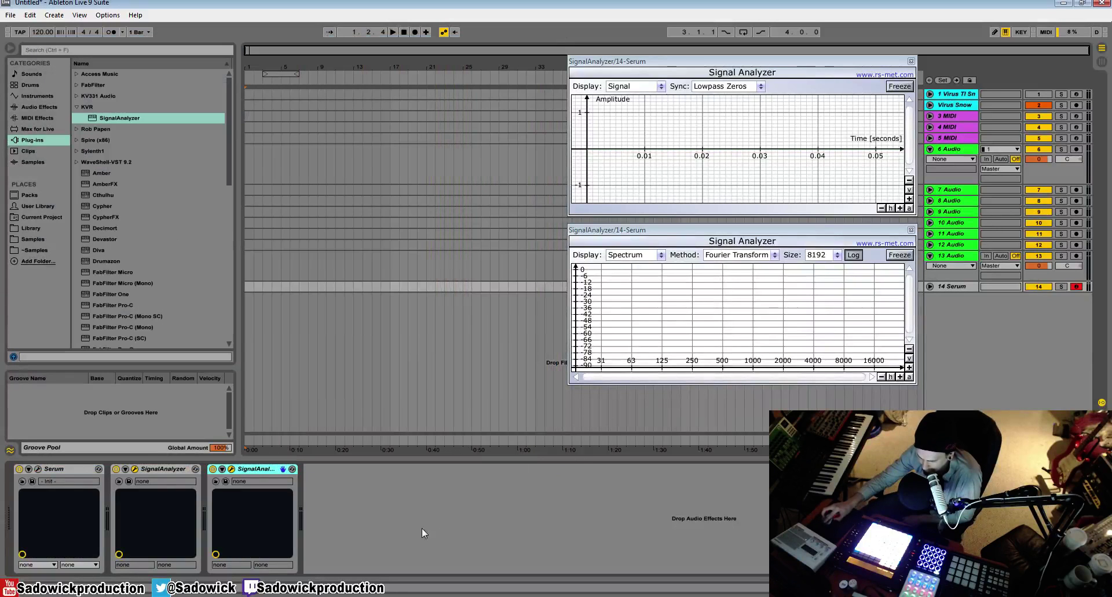
left_click(38, 469)
left_click_drag(193, 239, 181, 353)
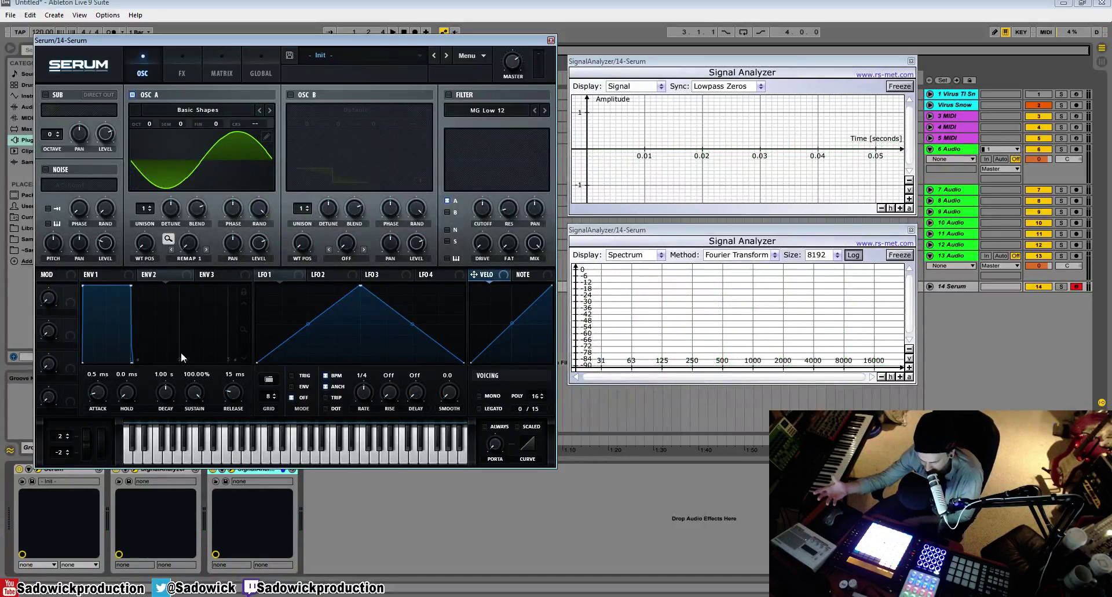
left_click(191, 257)
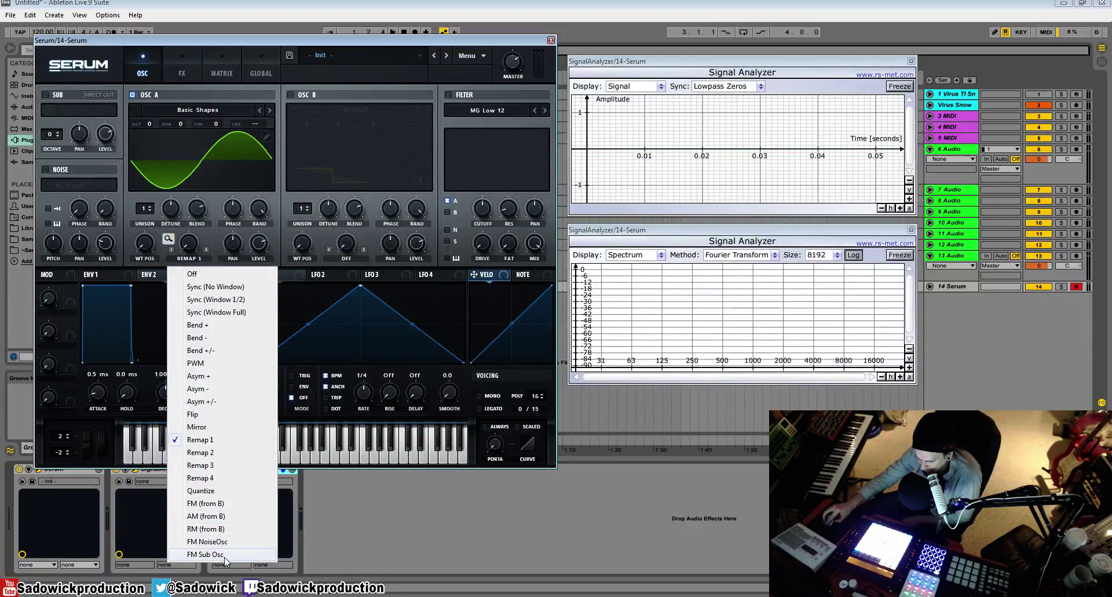
left_click(185, 109)
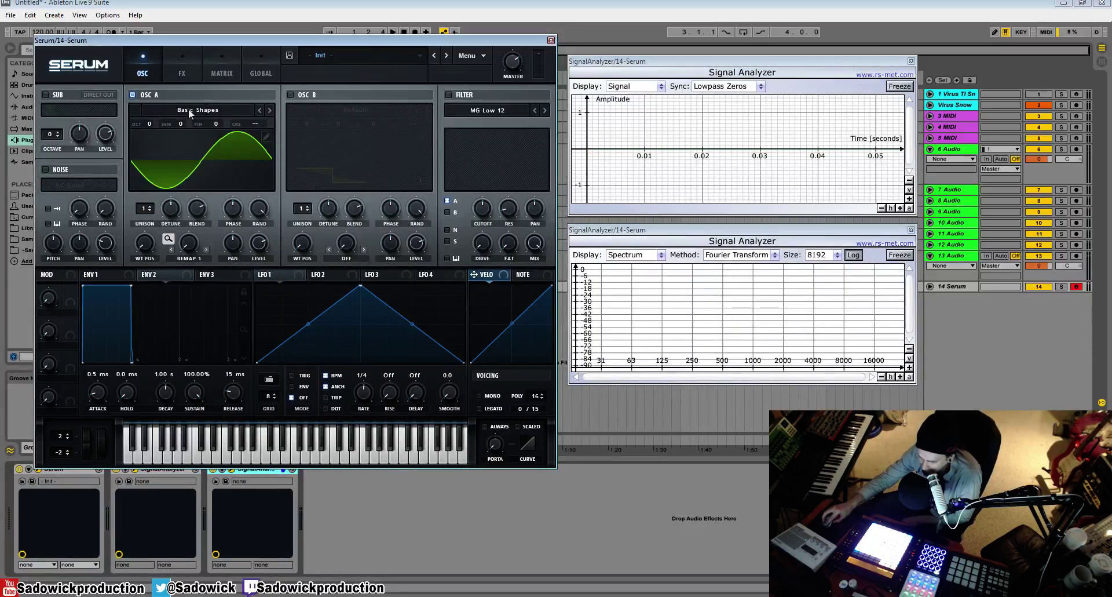
- Toggle oscillator A off and on, enable the sub oscillator, and try its octave at 4 before resetting it to 0
left_click(132, 95)
left_click(132, 94)
left_click(46, 94)
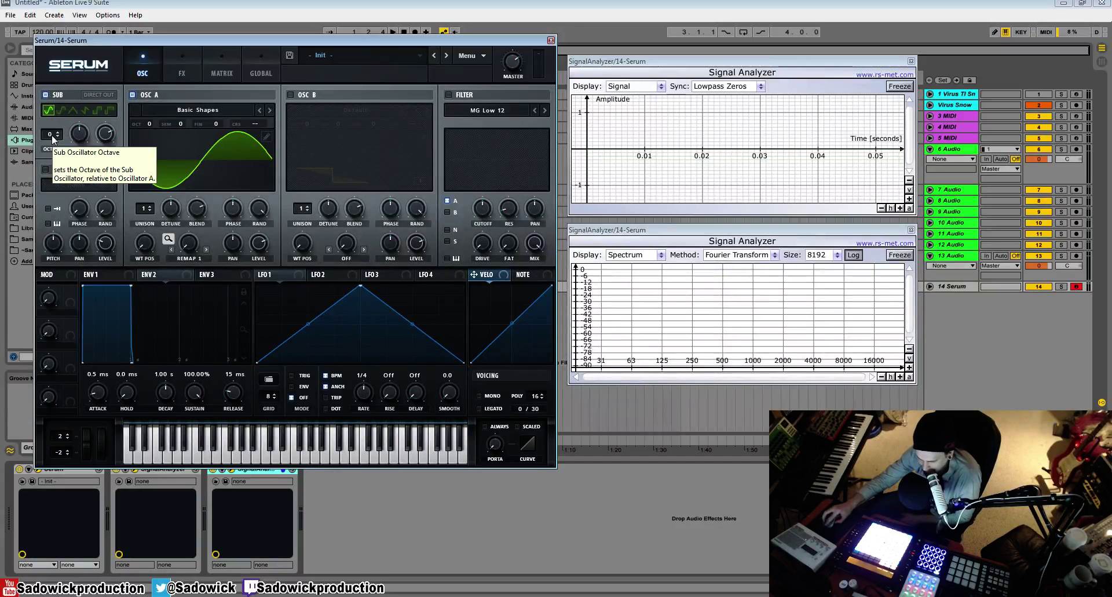
left_click_drag(51, 134, 64, 67)
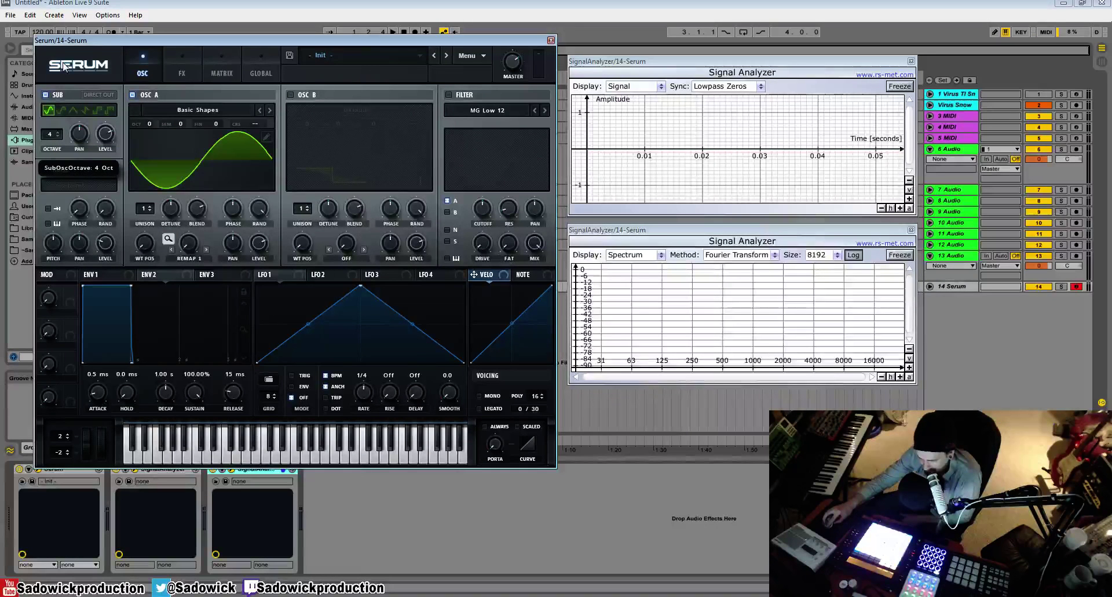
double_click(57, 136)
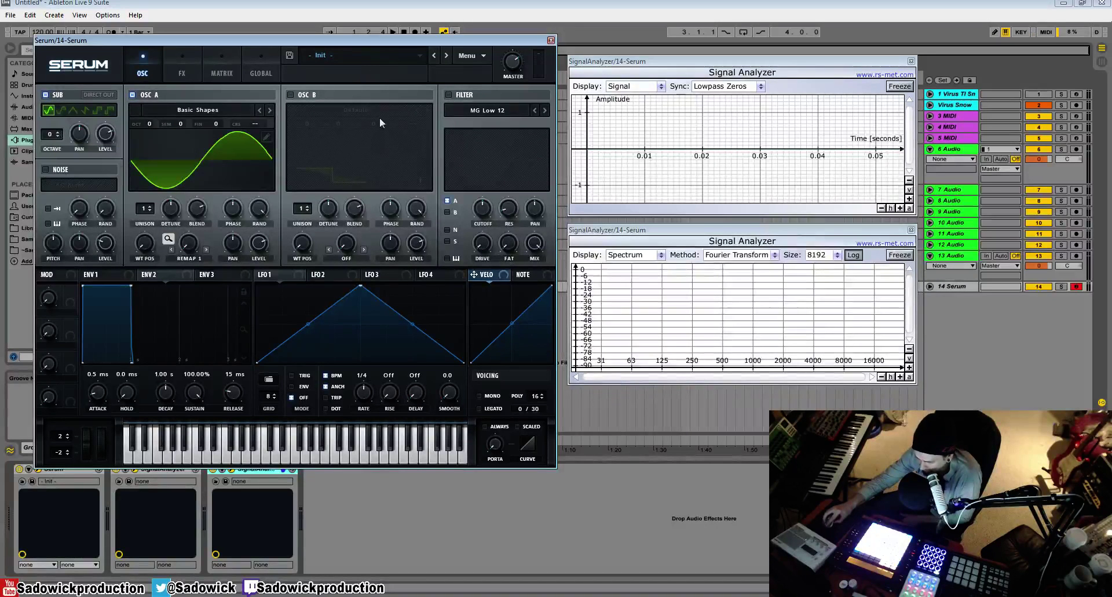
- Initialize the patch and enable the sub oscillator with its octave set to -1
left_click(469, 56)
left_click(490, 114)
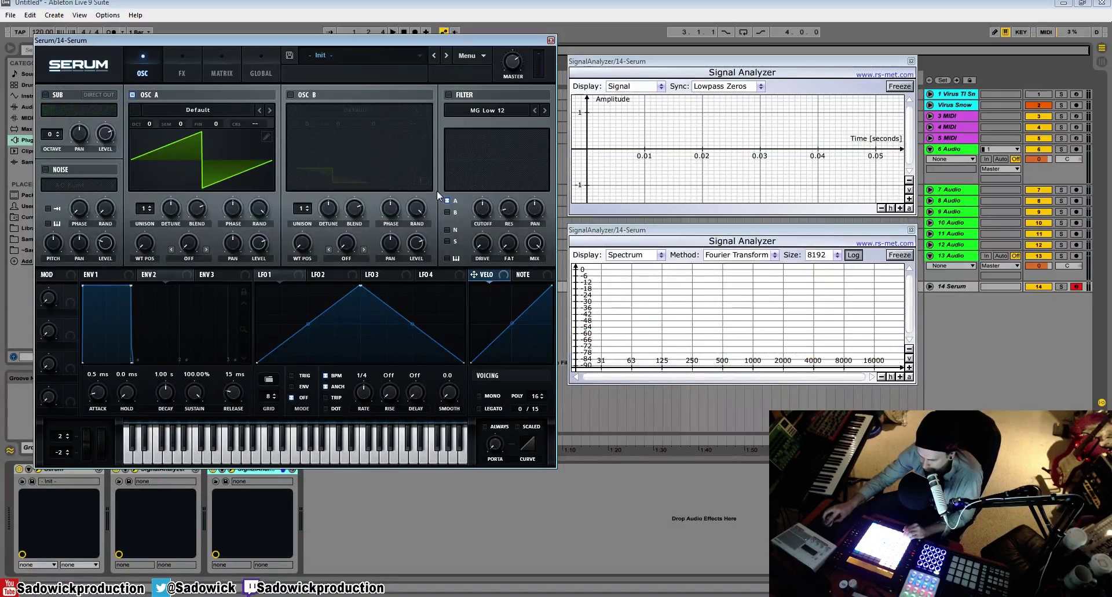
left_click(46, 96)
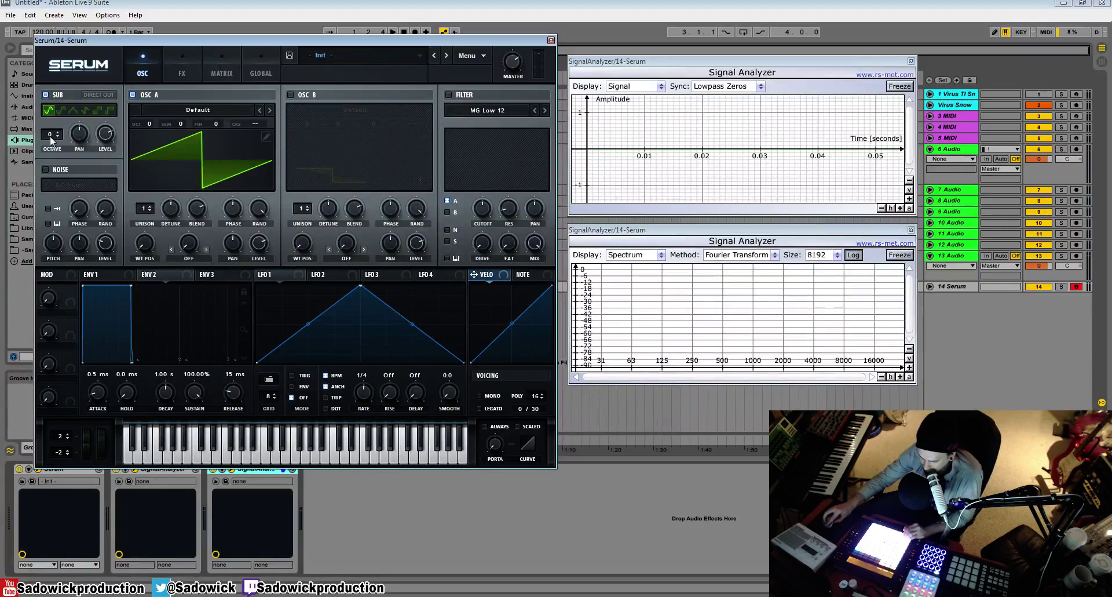
left_click_drag(49, 141, 50, 144)
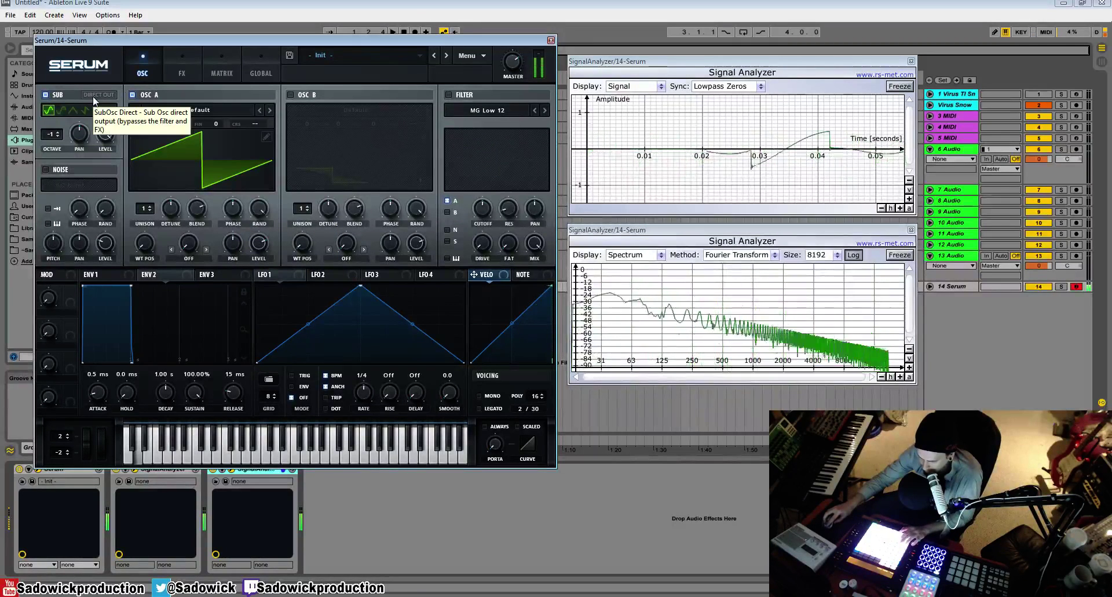
- Try the second sub oscillator waveform, switch it to the square wave, and adjust the sub level
left_click(60, 110)
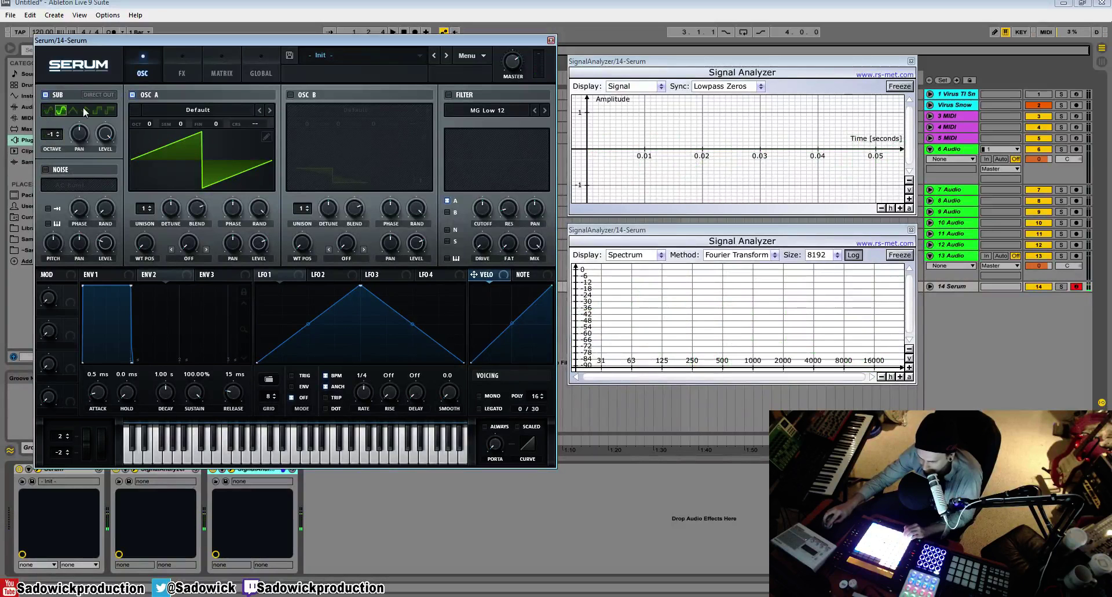
left_click(98, 110)
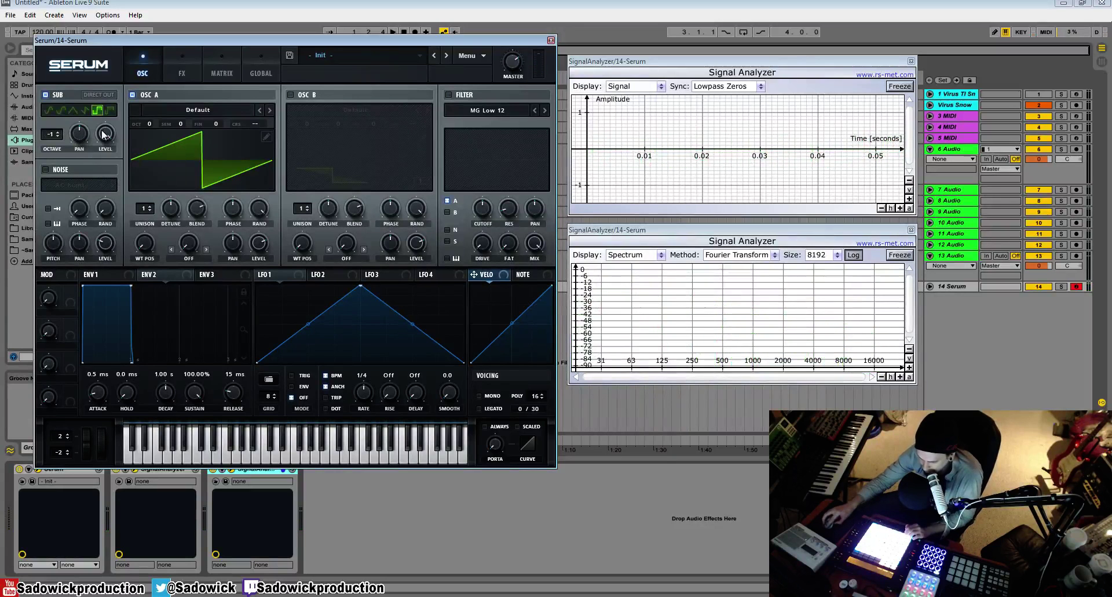
left_click_drag(105, 133, 113, 186)
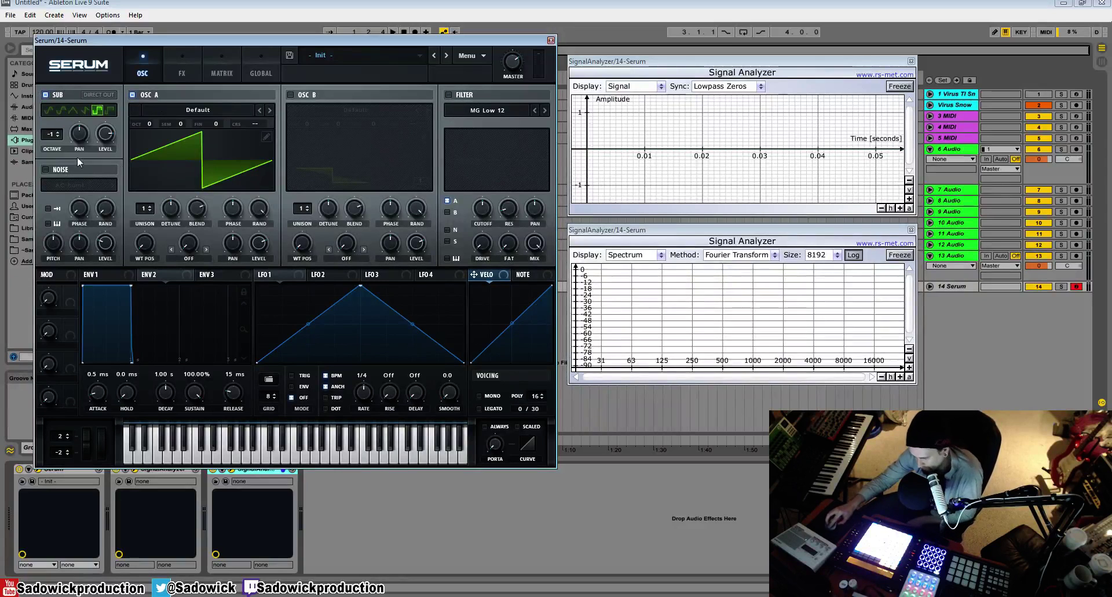
- Enable the filter, set its type to Low 24, and lower the cutoff to about 89 Hz
left_click(448, 95)
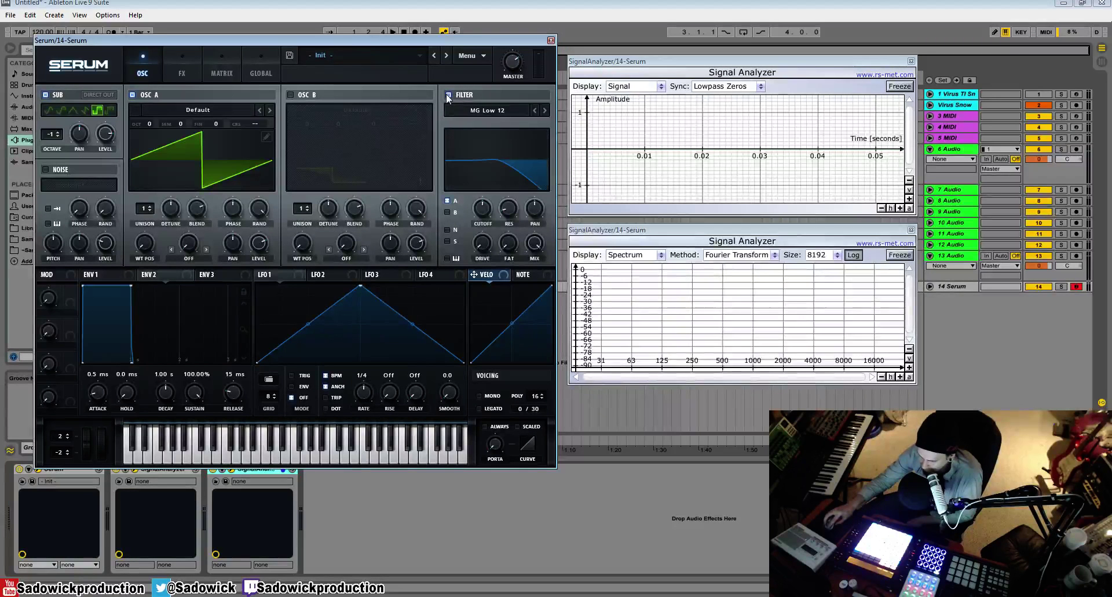
left_click(506, 113)
mouse_move(499, 125)
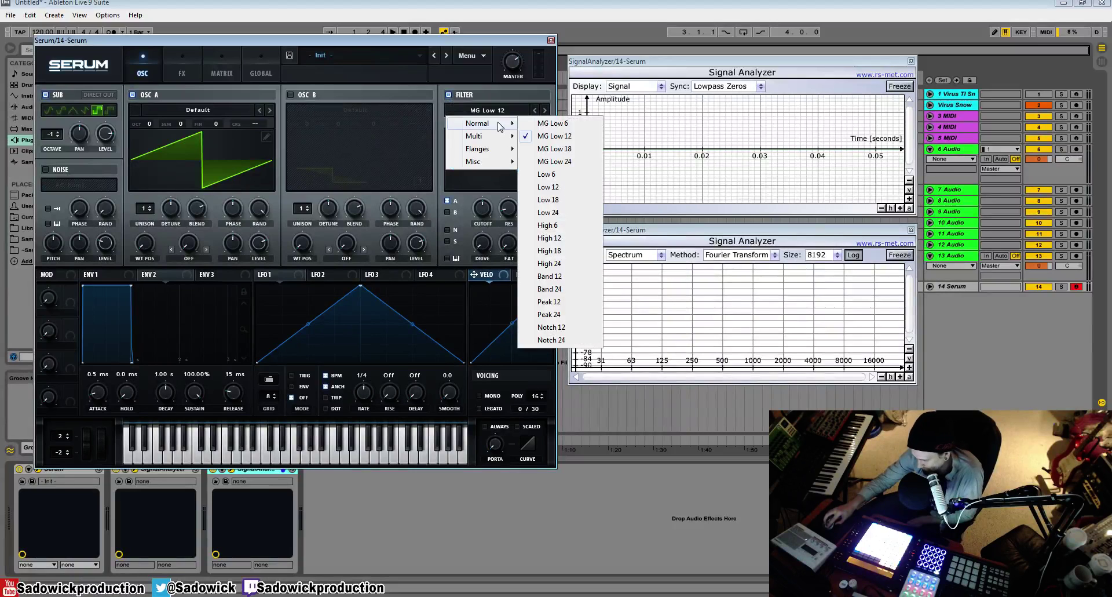
left_click(580, 219)
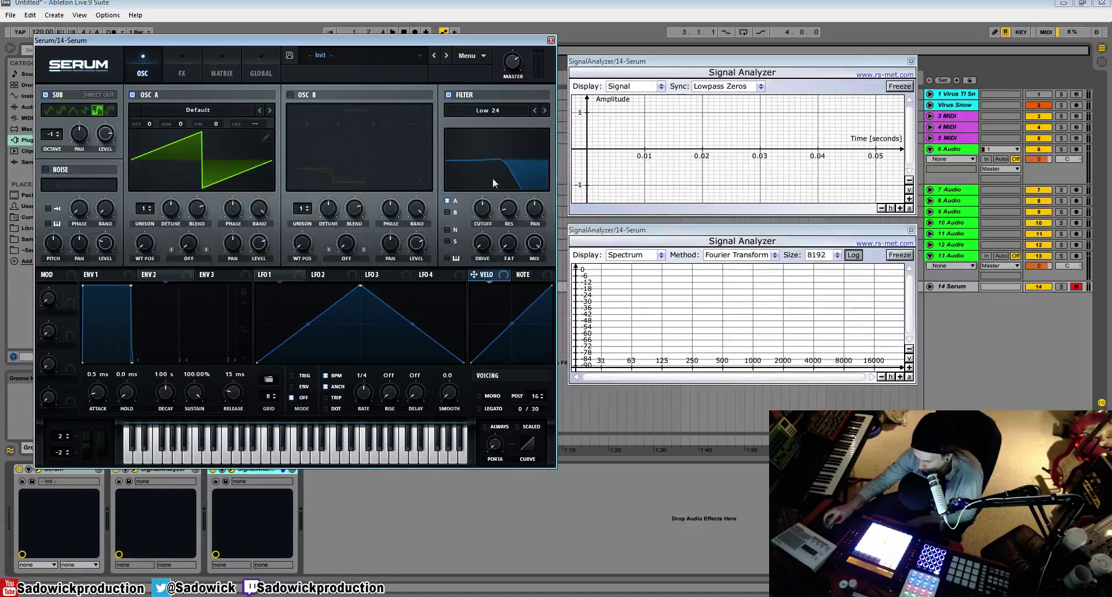
left_click_drag(486, 207, 496, 245)
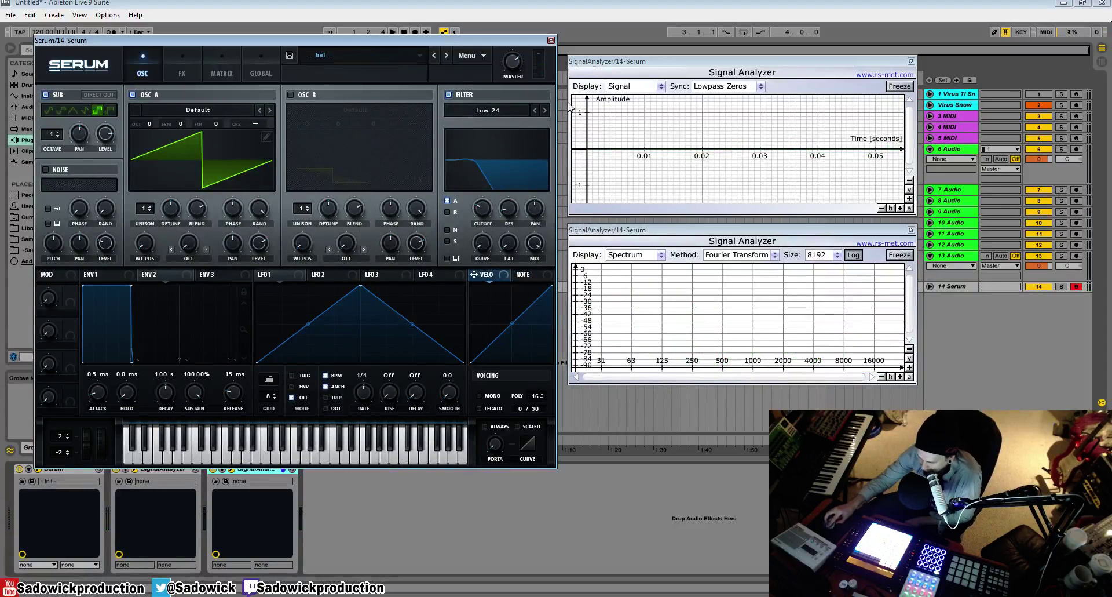
left_click_drag(492, 208, 491, 210)
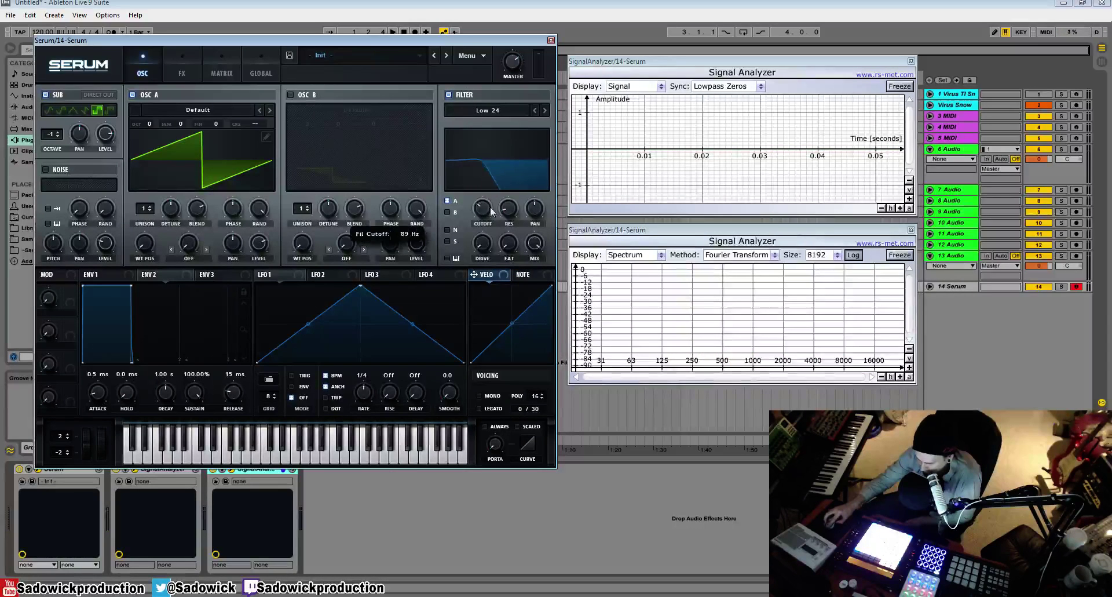
- Route the sub oscillator through the filter and raise the filter cutoff
left_click(447, 241)
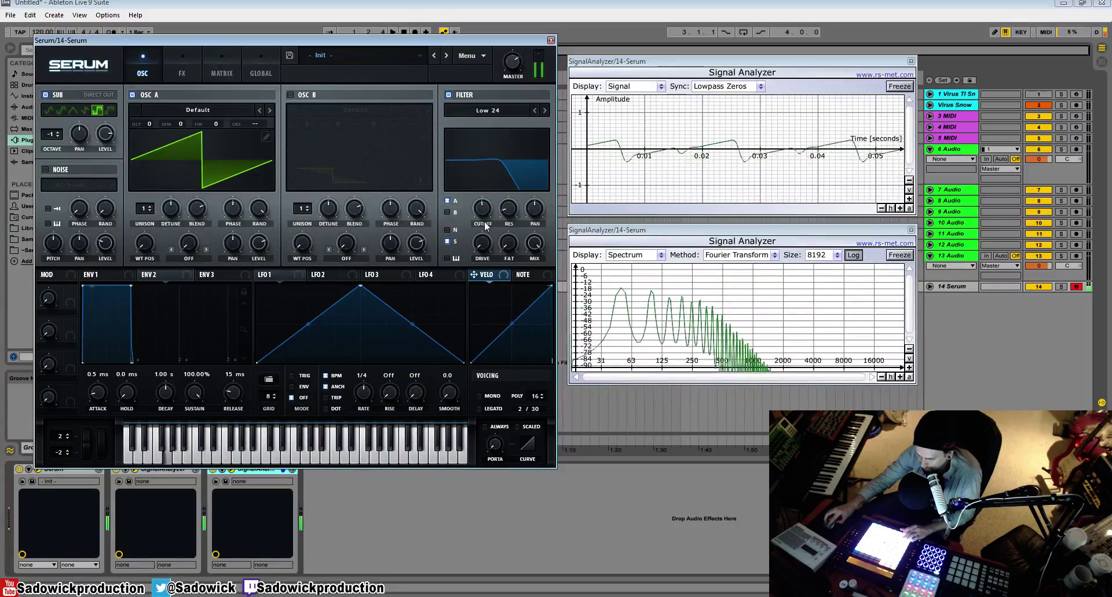
mouse_move(481, 250)
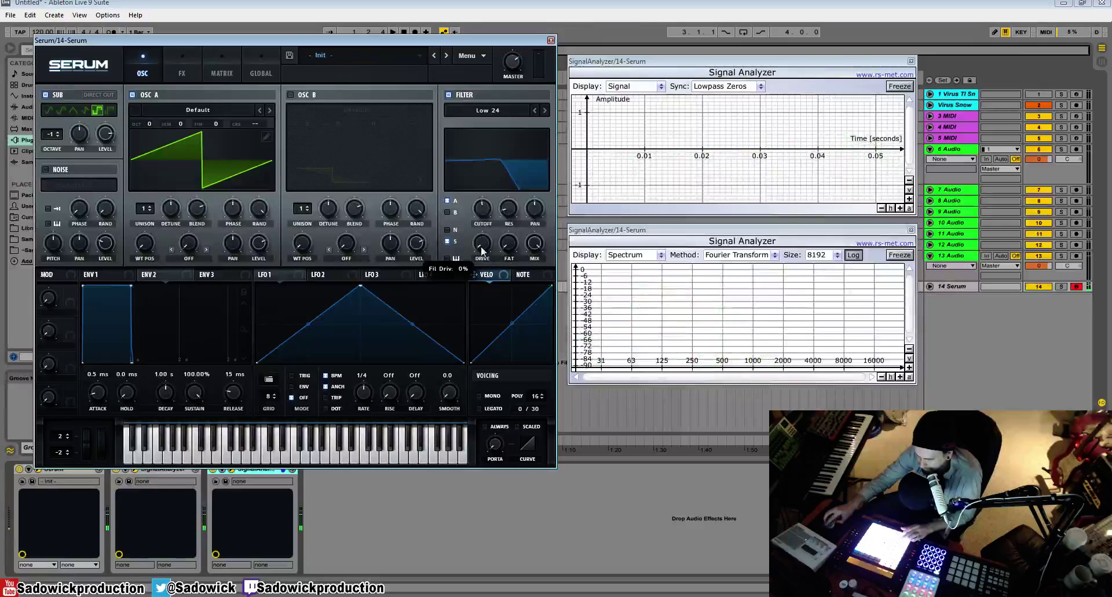
left_click_drag(485, 216, 488, 208)
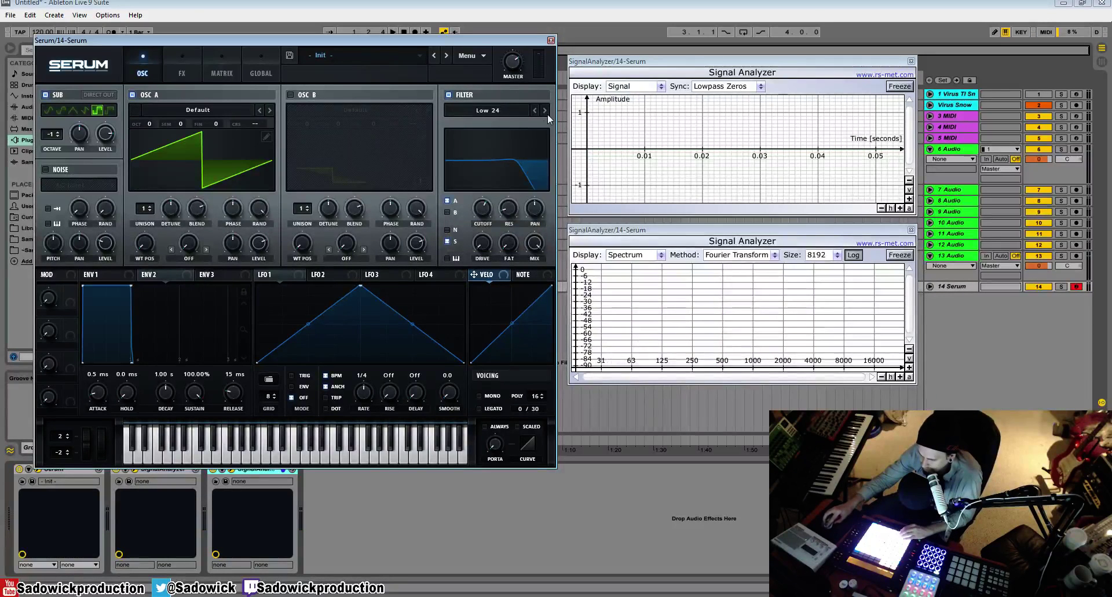
- Try the filter's stereo spread, return it to 50%, and raise the filter resonance
mouse_move(488, 225)
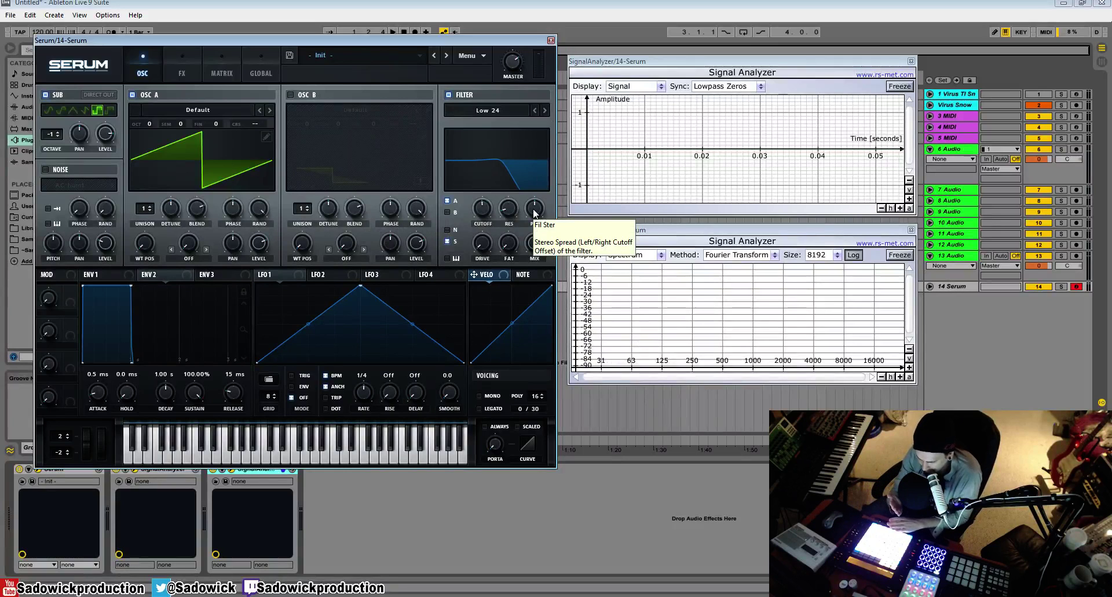
left_click_drag(534, 212, 545, 188)
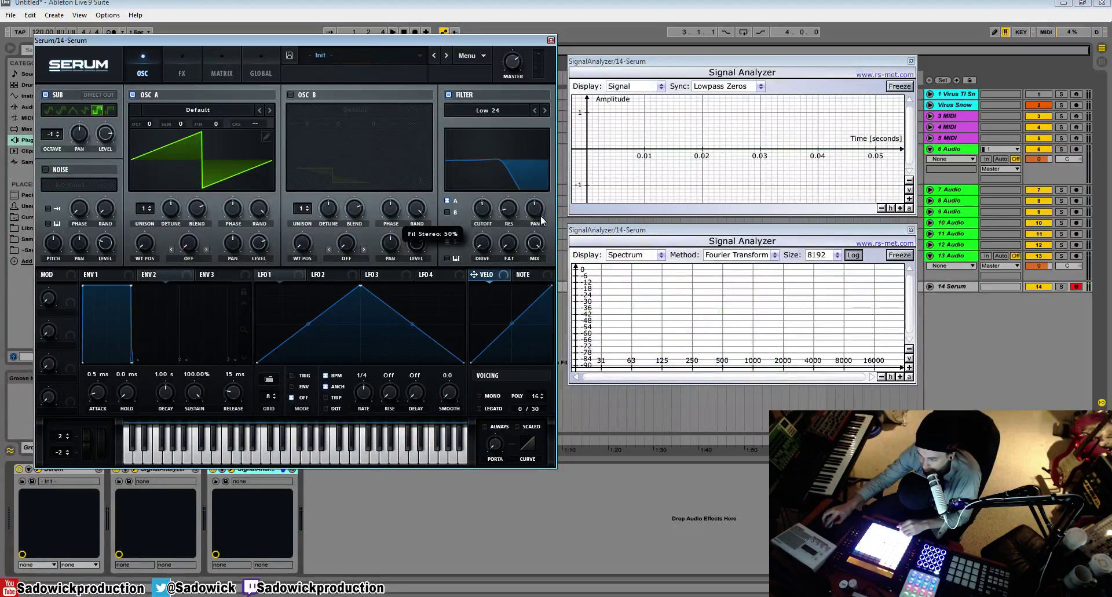
left_click_drag(509, 209, 530, 193)
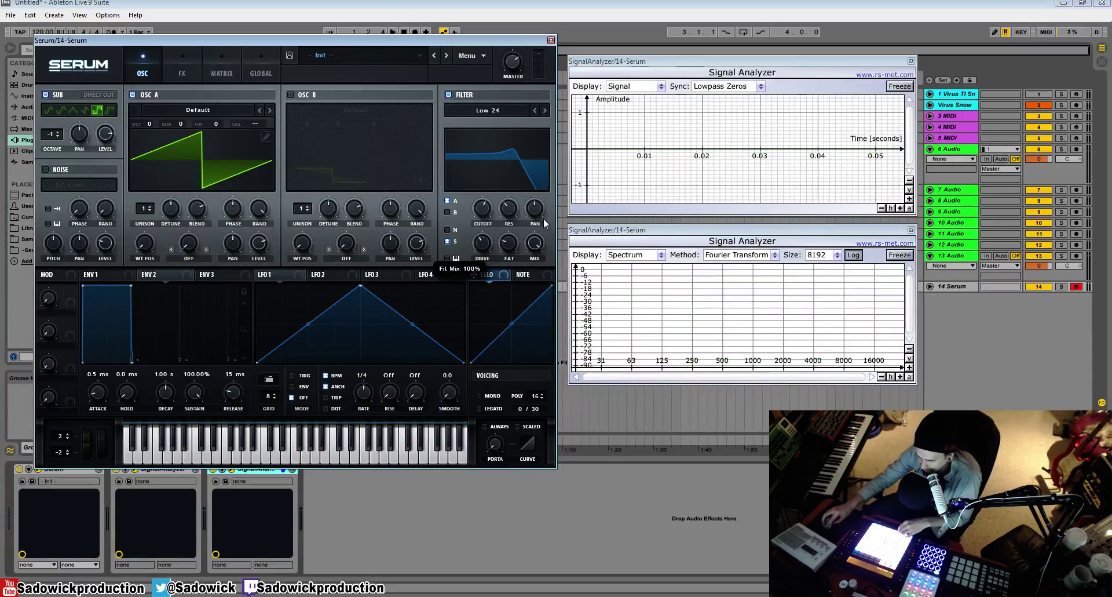
- View the filter's phase response, restore the frequency curve, and readjust the filter drive and cutoff
left_click(509, 153)
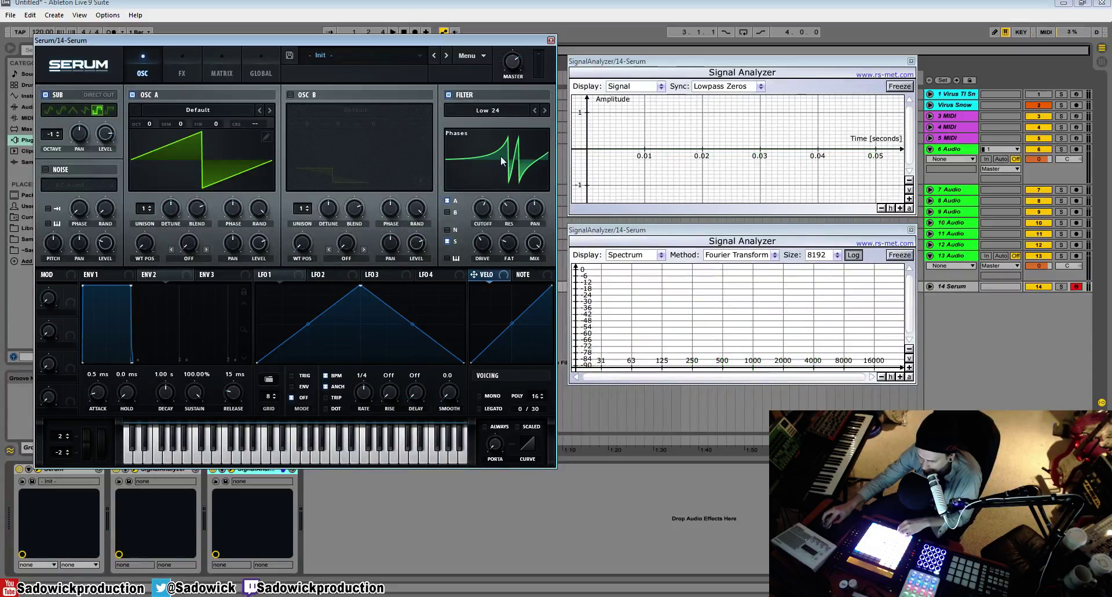
left_click(516, 155)
left_click(516, 155)
left_click(516, 154)
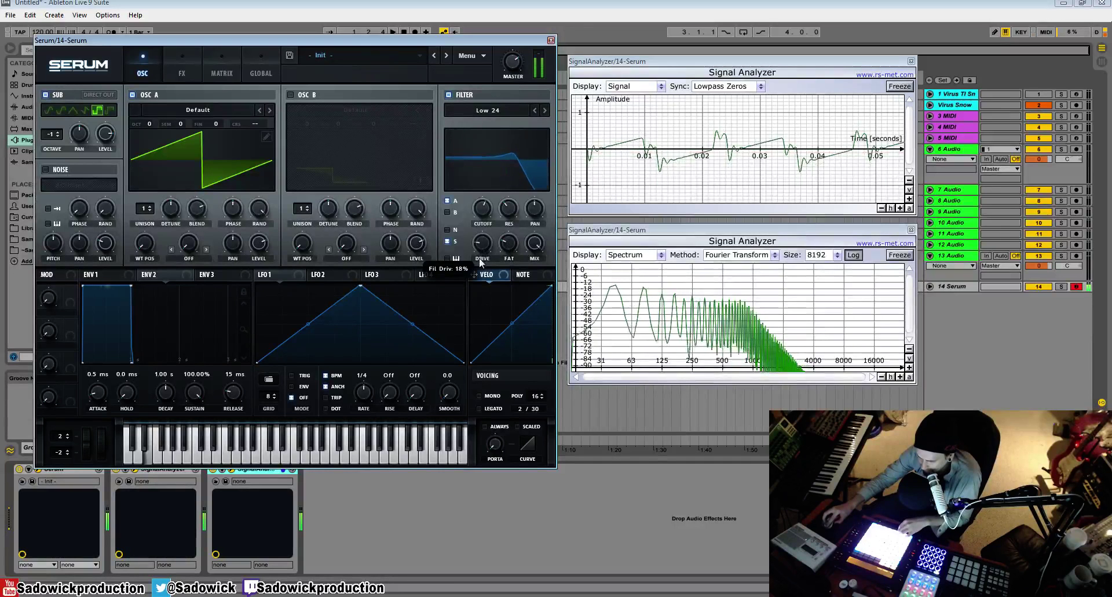
mouse_move(482, 210)
left_mouse_down()
mouse_move(483, 229)
mouse_move(486, 218)
left_mouse_up()
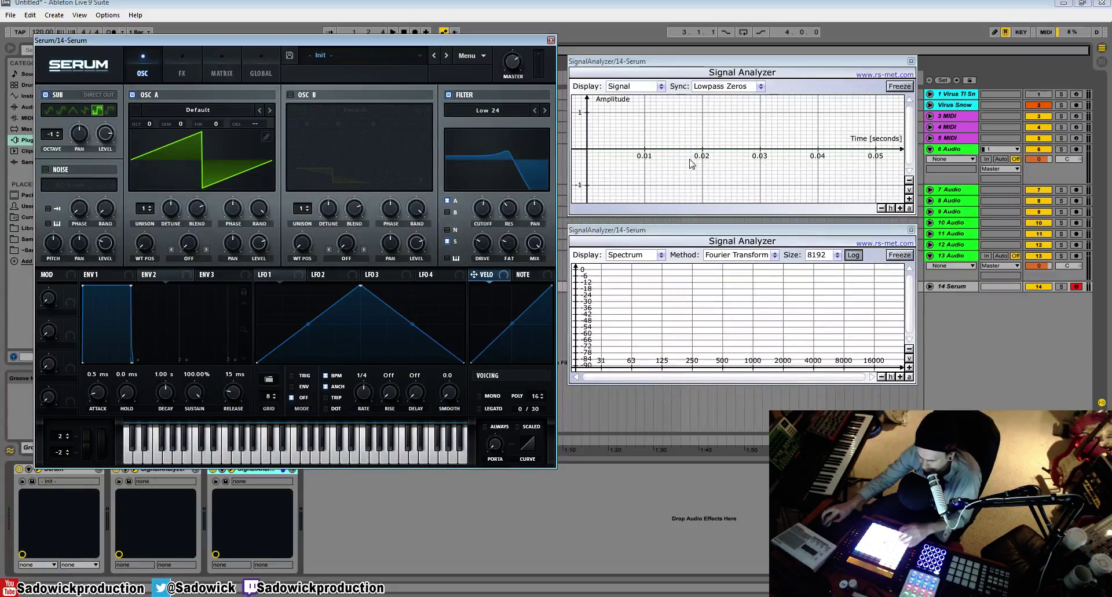
- Set the filter type to Cmb + and adjust its cutoff and resonance with oscillator A turned off
left_click(491, 110)
mouse_move(488, 152)
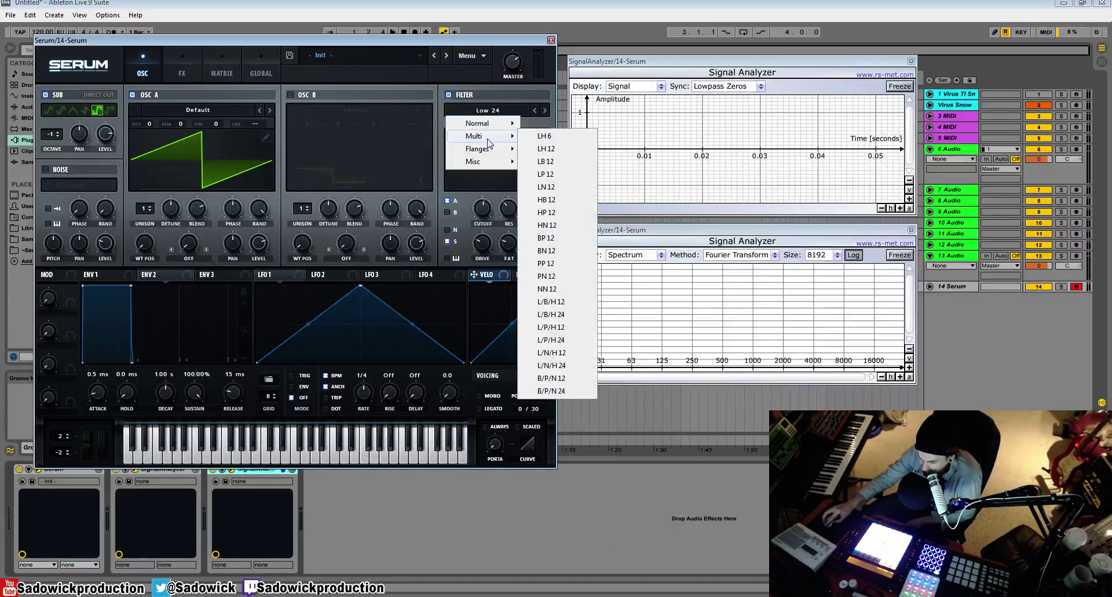
mouse_move(503, 124)
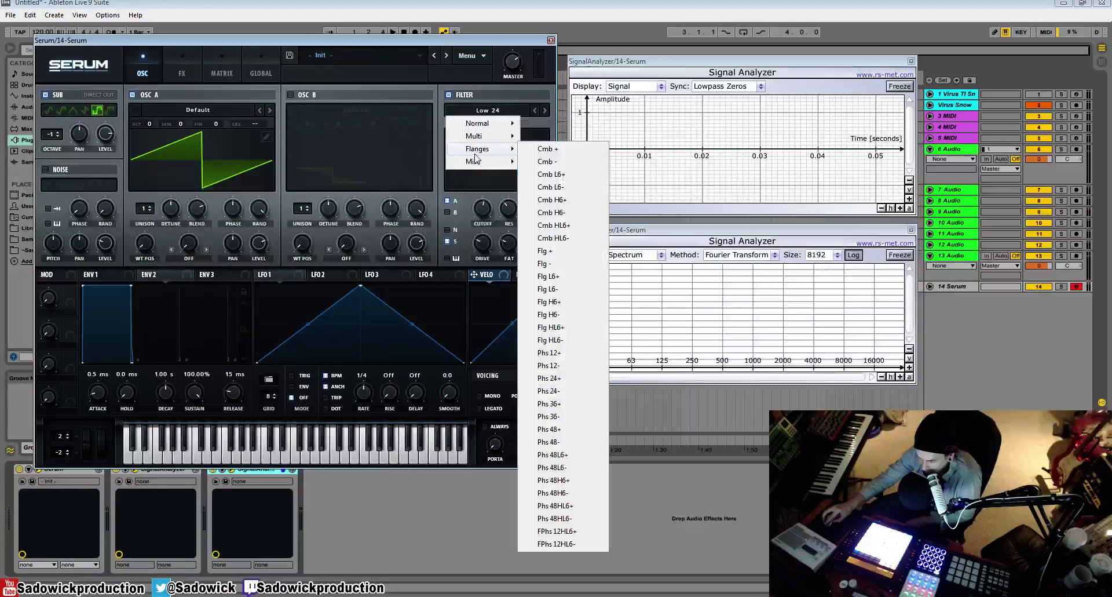
left_click(542, 149)
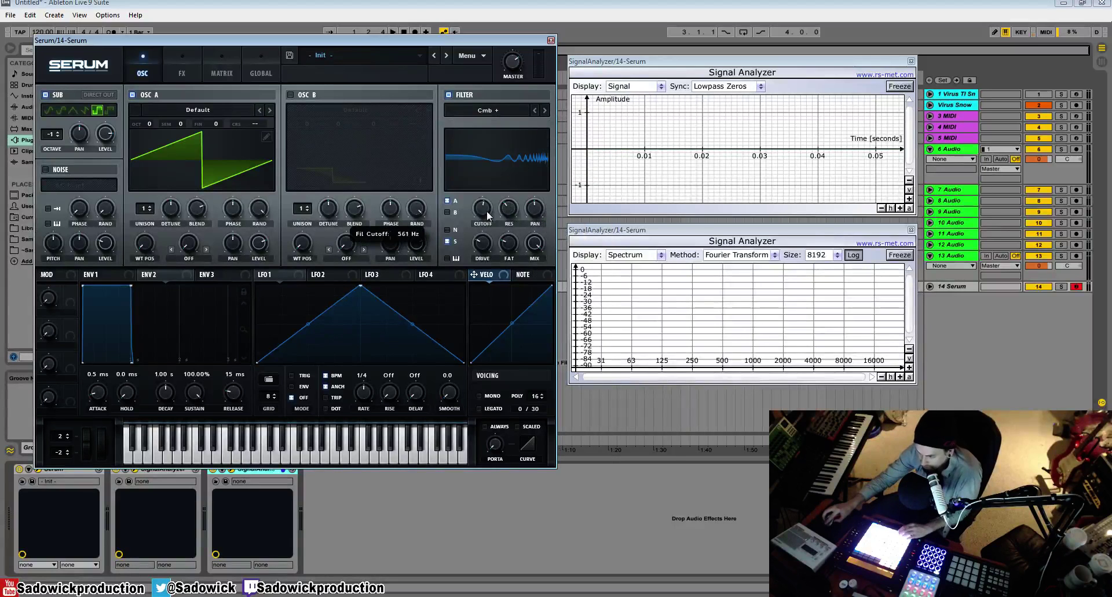
mouse_move(488, 212)
left_mouse_down()
mouse_move(492, 226)
mouse_move(495, 210)
left_mouse_up()
left_click(132, 95)
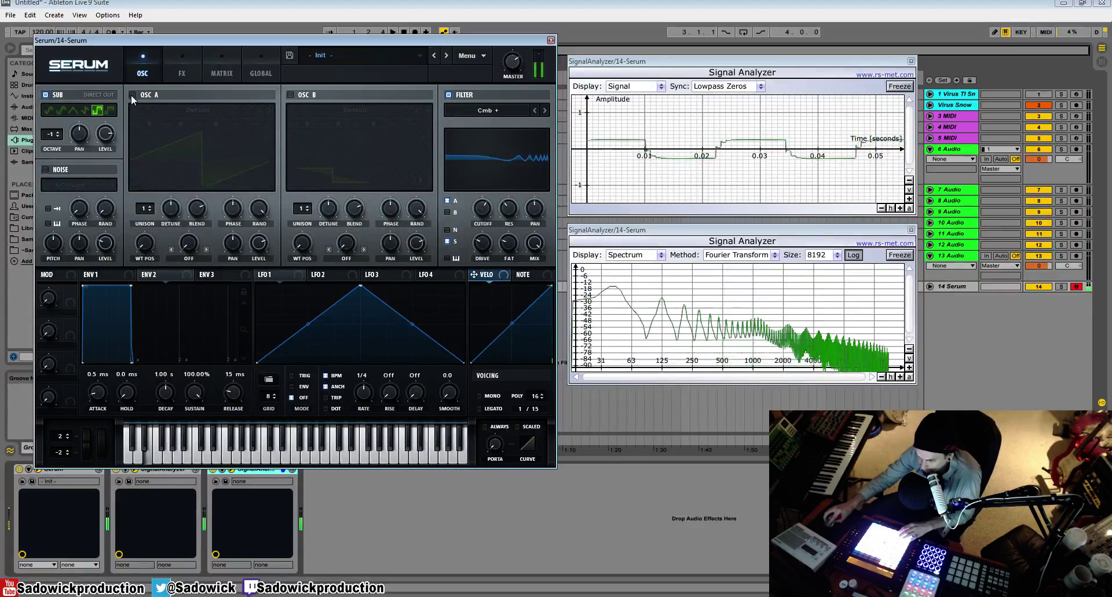
left_click_drag(512, 208, 486, 248)
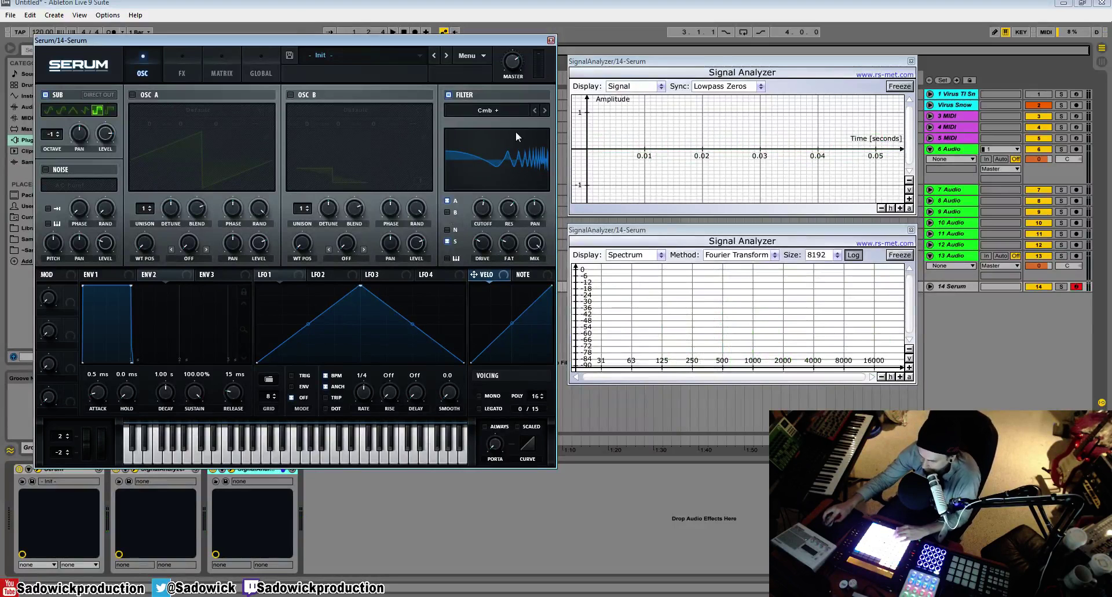
- Advance through the comb filter variants to Cmb H6-, and change the filter type to Reverb
left_click(544, 110)
left_click(544, 110)
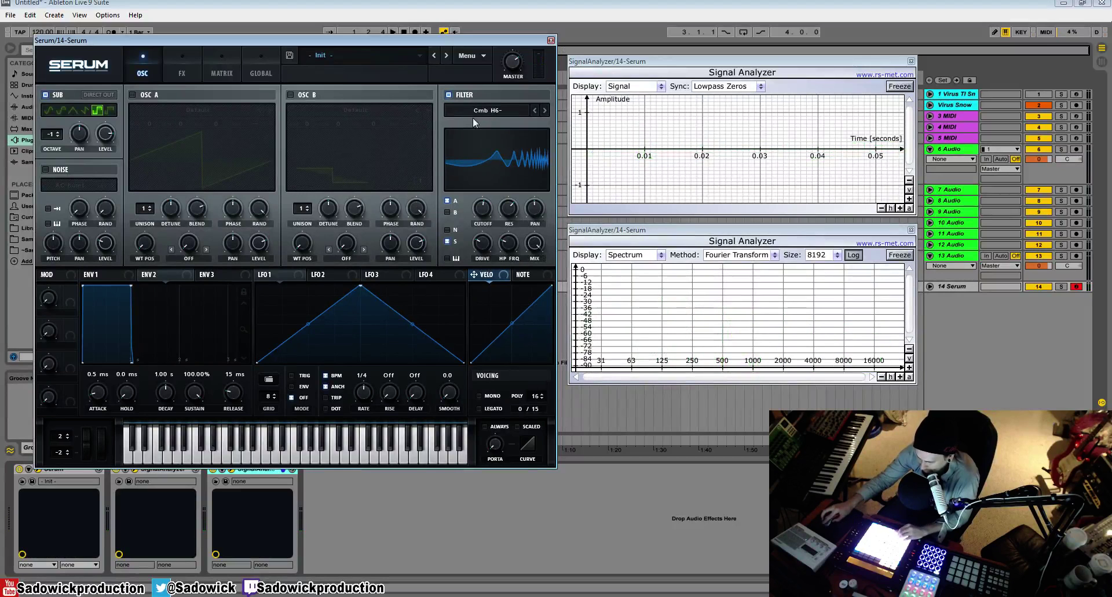
left_click(503, 109)
mouse_move(498, 161)
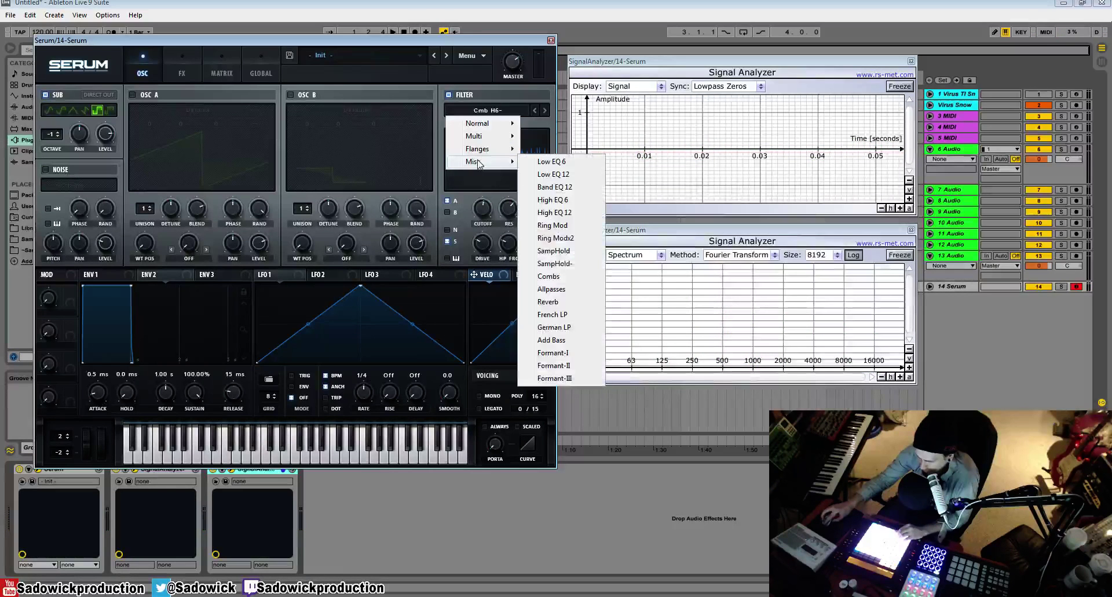
left_click(553, 305)
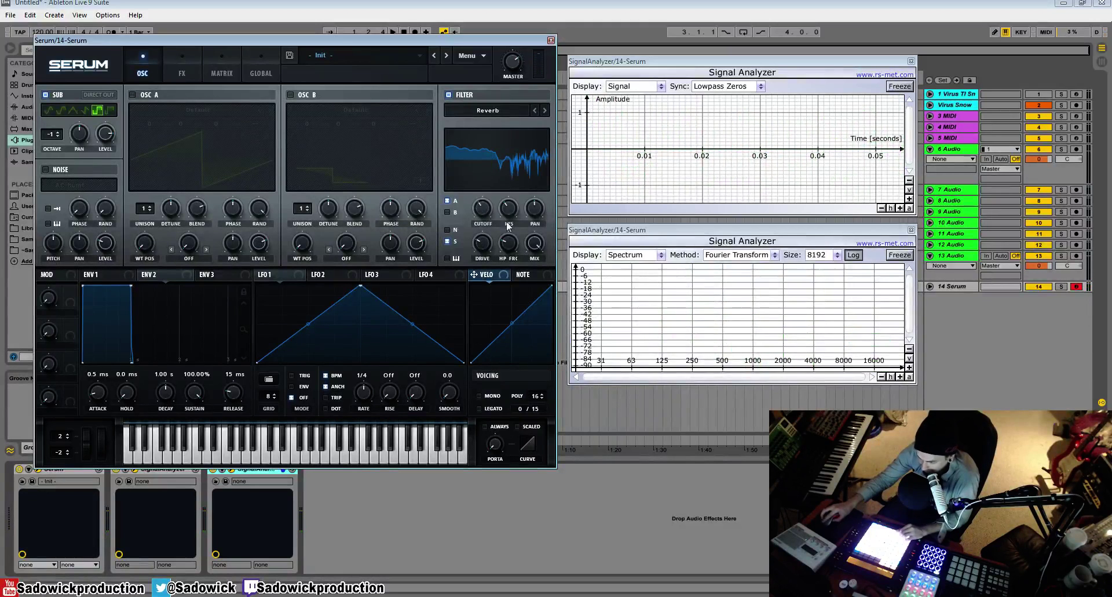
- Set the filter type to French LP and sweep its cutoff down and up
left_click(505, 110)
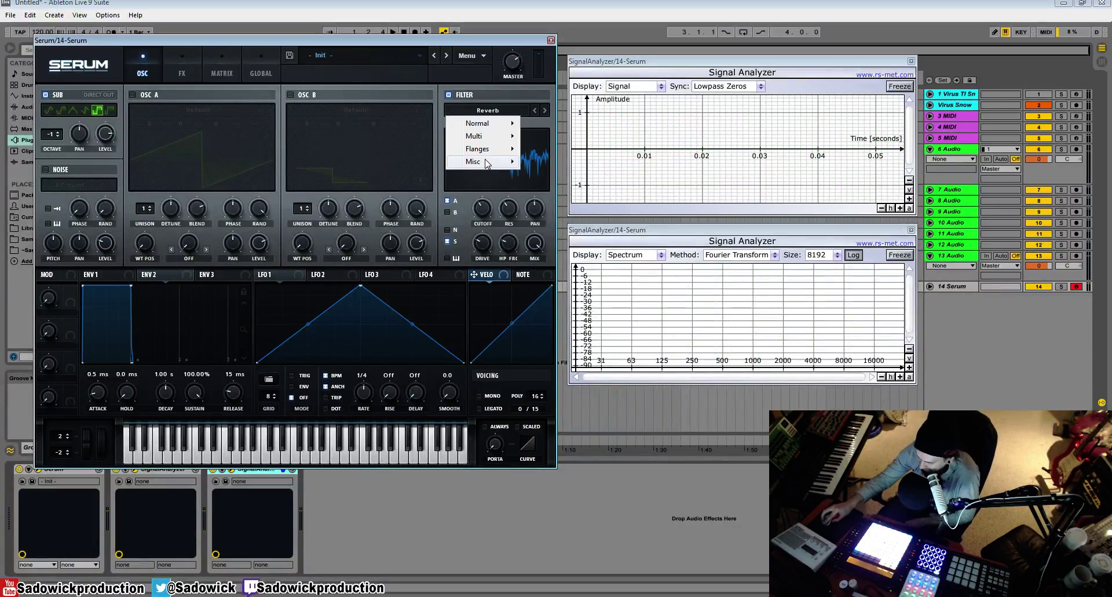
mouse_move(488, 164)
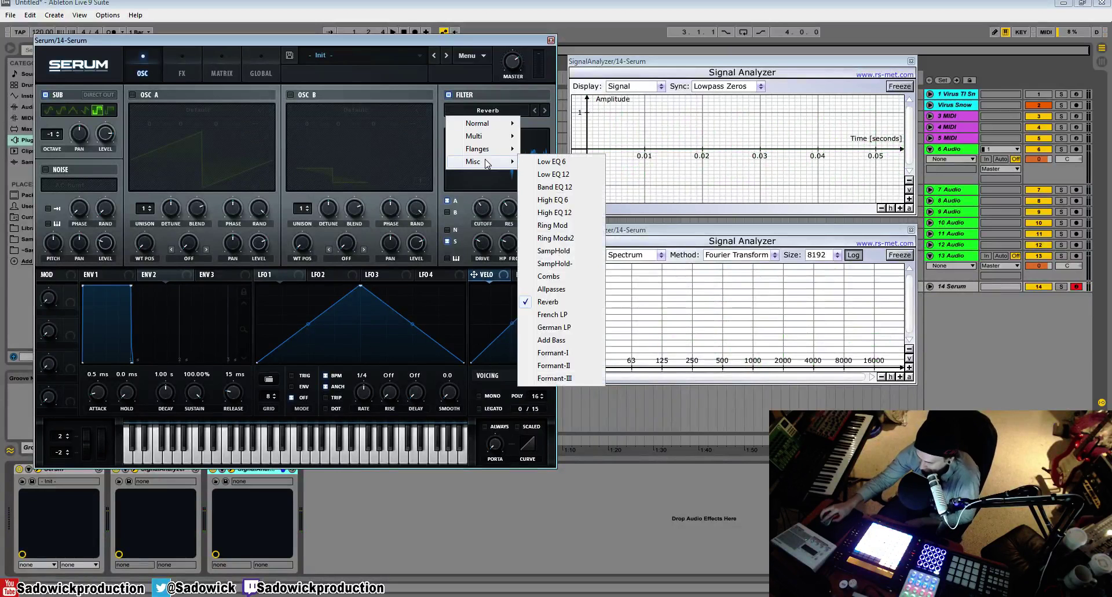
left_click(552, 315)
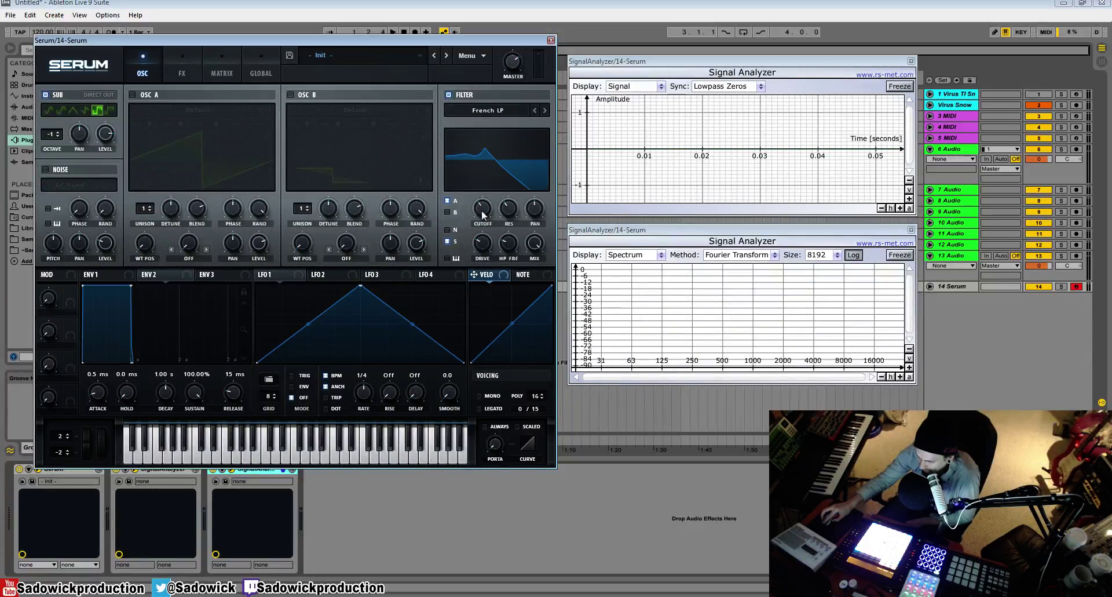
left_click_drag(482, 210, 481, 158)
left_click_drag(485, 211, 490, 241)
- Switch the filter to German LP and readjust its cutoff and resonance
left_click(545, 110)
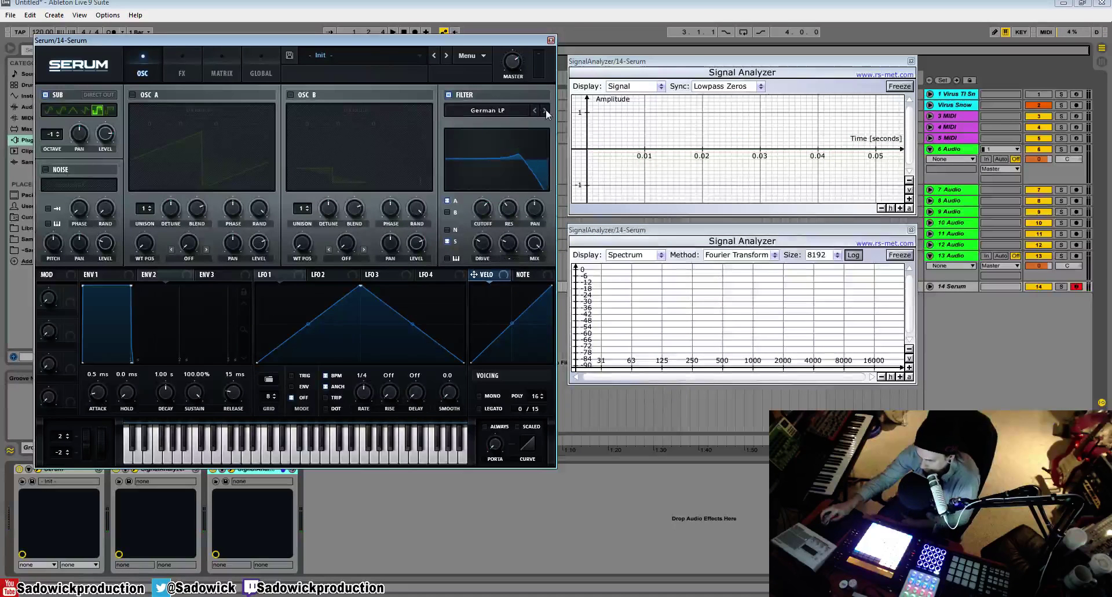
left_click_drag(517, 153, 525, 139)
mouse_move(482, 208)
left_mouse_down()
mouse_move(484, 244)
mouse_move(492, 213)
left_mouse_up()
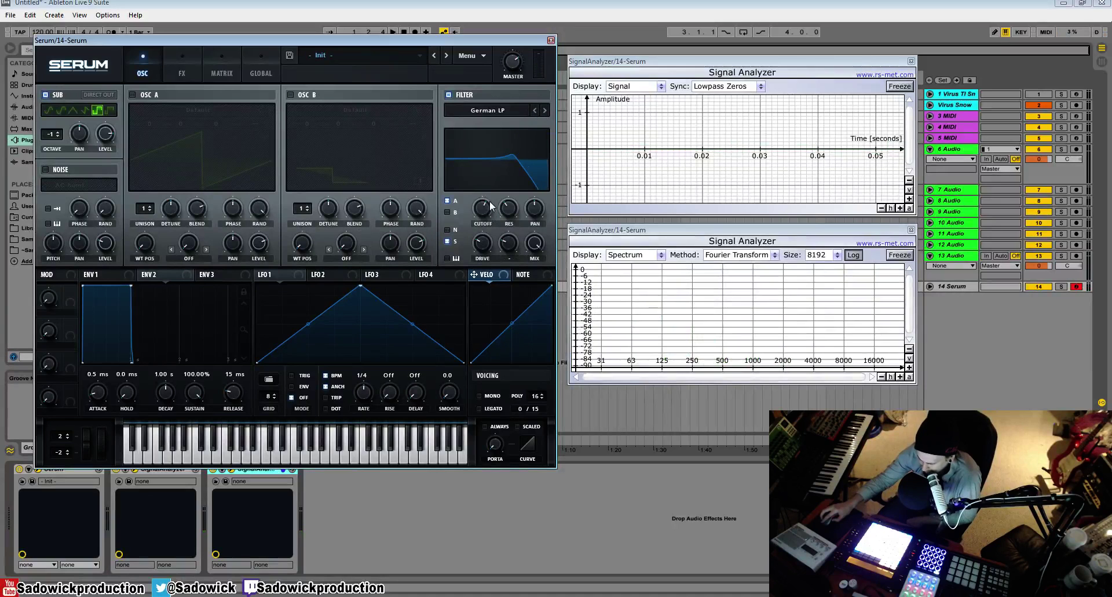
- Set the filter type to Formant-I and adjust its cutoff, formant and drive amounts
left_click(509, 116)
mouse_move(492, 165)
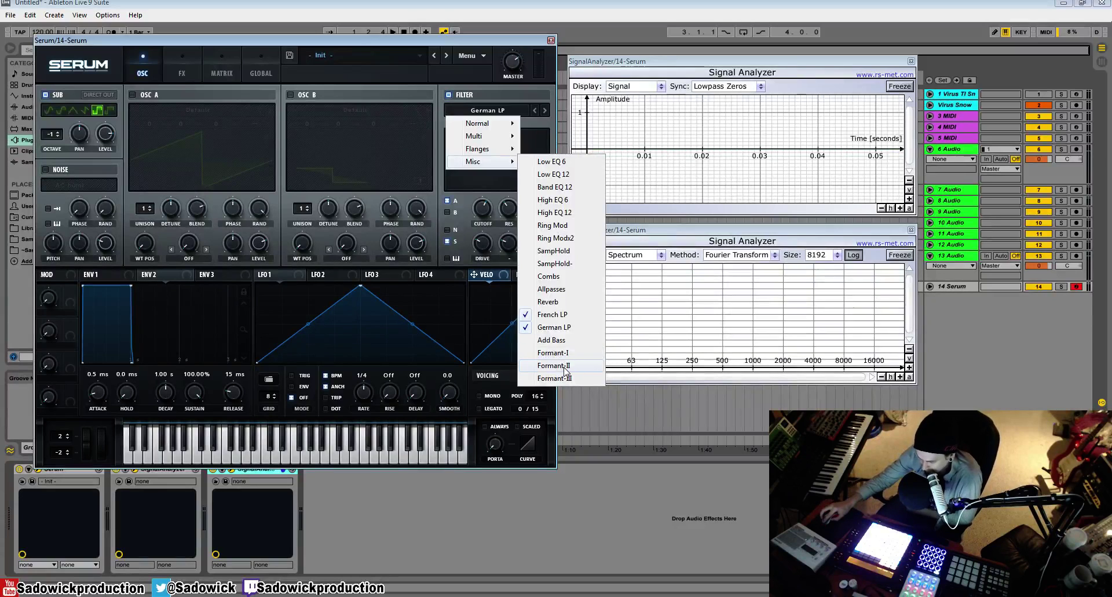
left_click(564, 355)
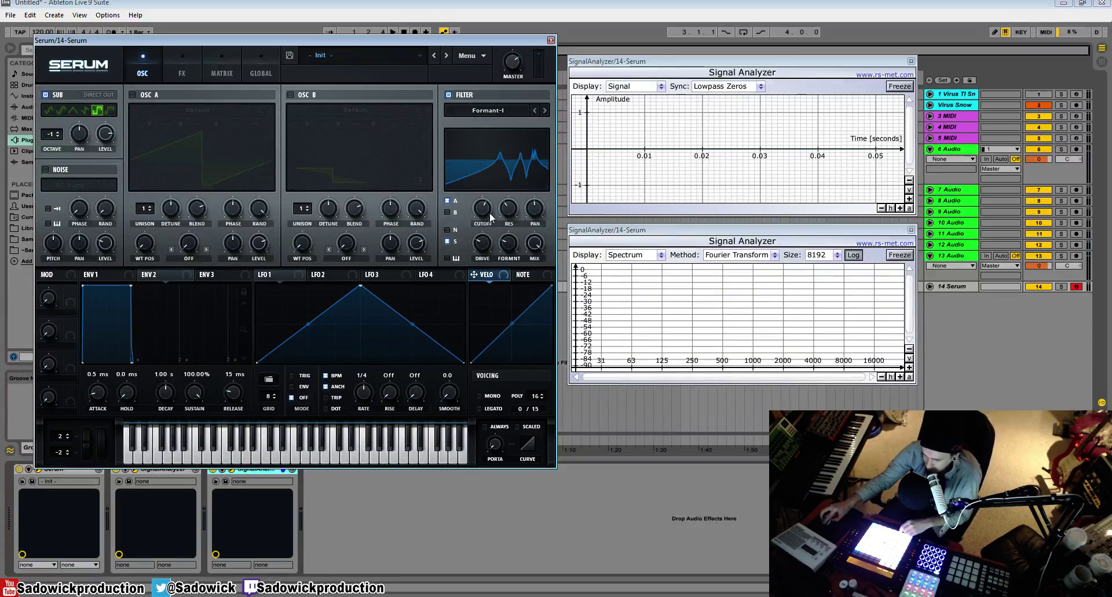
left_click_drag(489, 213, 528, 238)
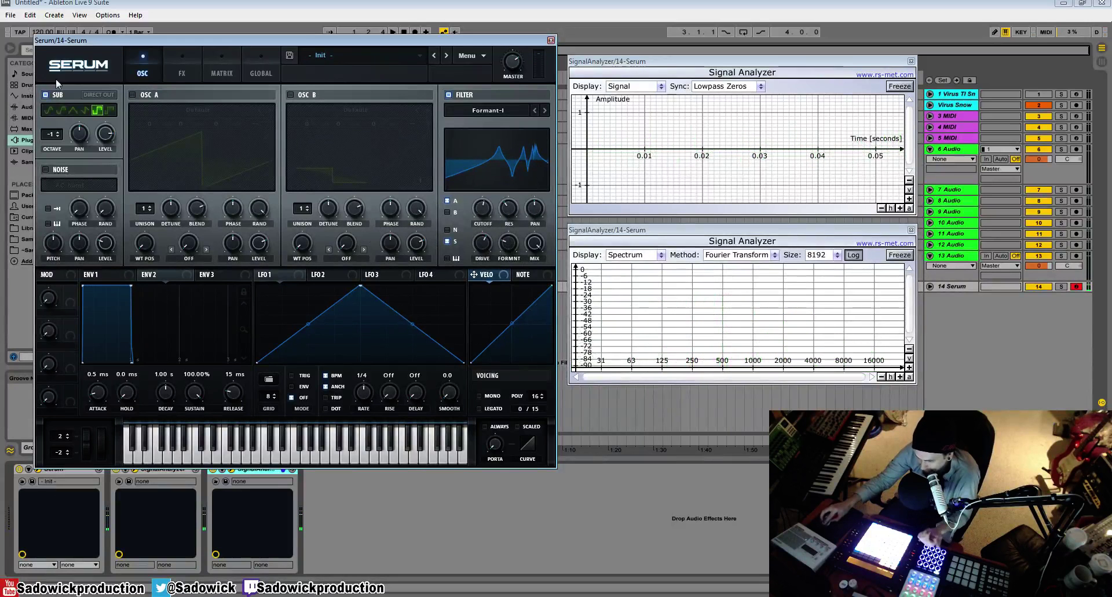
left_click_drag(482, 244, 484, 258)
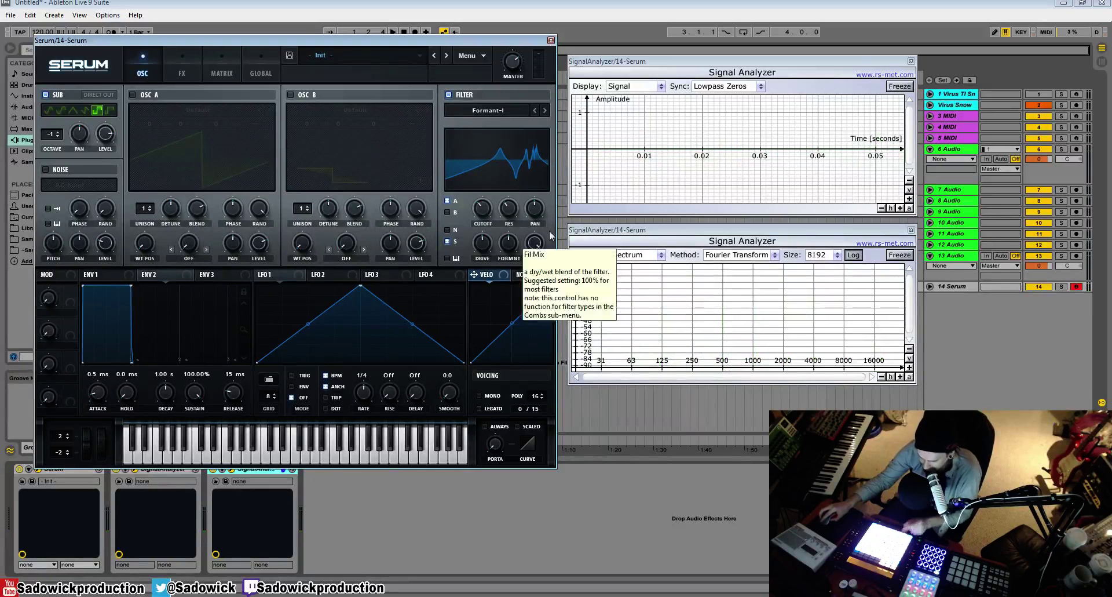
- Bypass the filter and turn oscillator A back on, leaving oscillator B off after toggling it
left_click(449, 93)
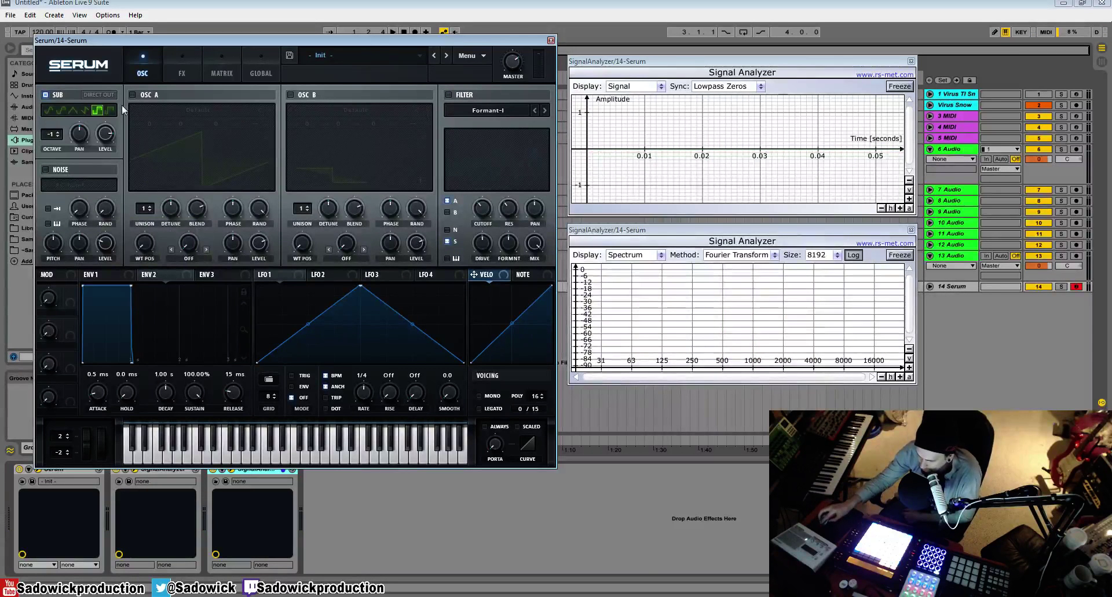
left_click(133, 95)
left_click(290, 94)
left_click(290, 94)
left_click(133, 94)
left_click(132, 95)
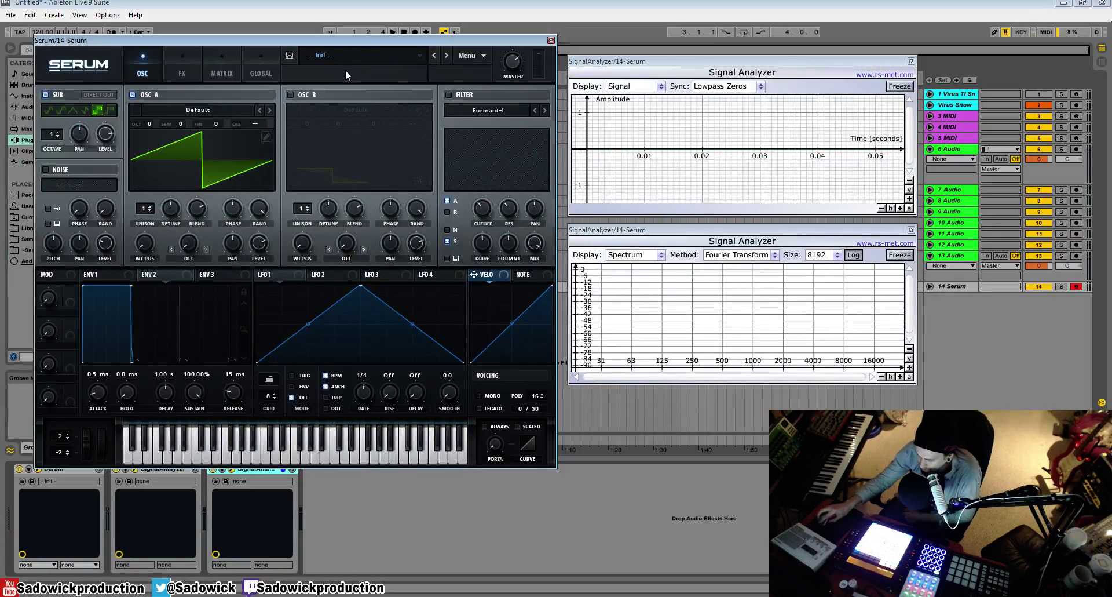
- Browse oscillator A's Spectral and Digital wavetable categories without loading a table
left_click(203, 109)
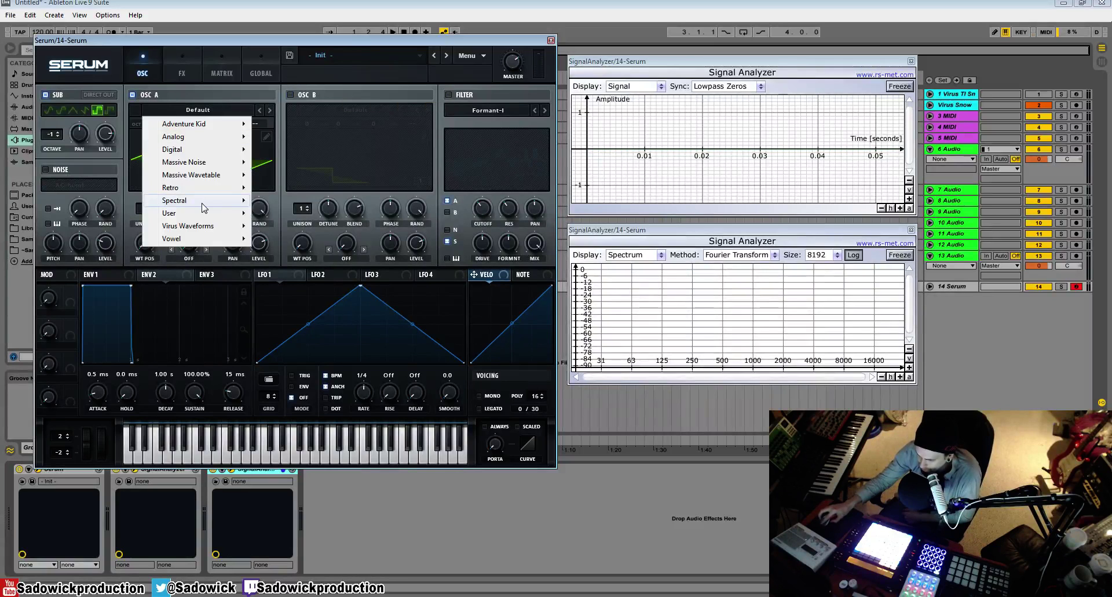
mouse_move(204, 208)
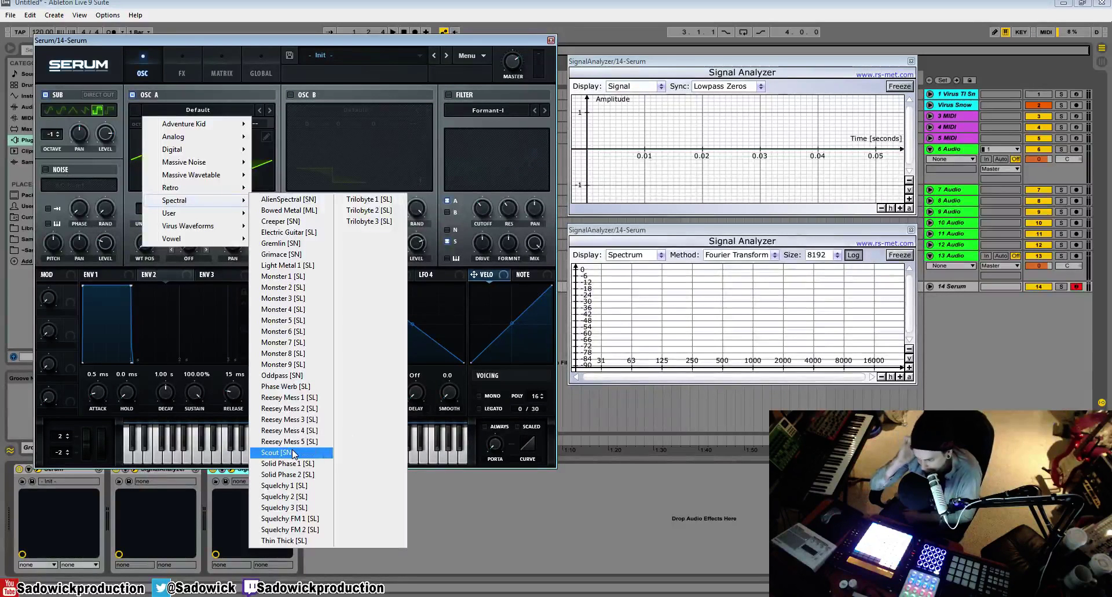
mouse_move(222, 242)
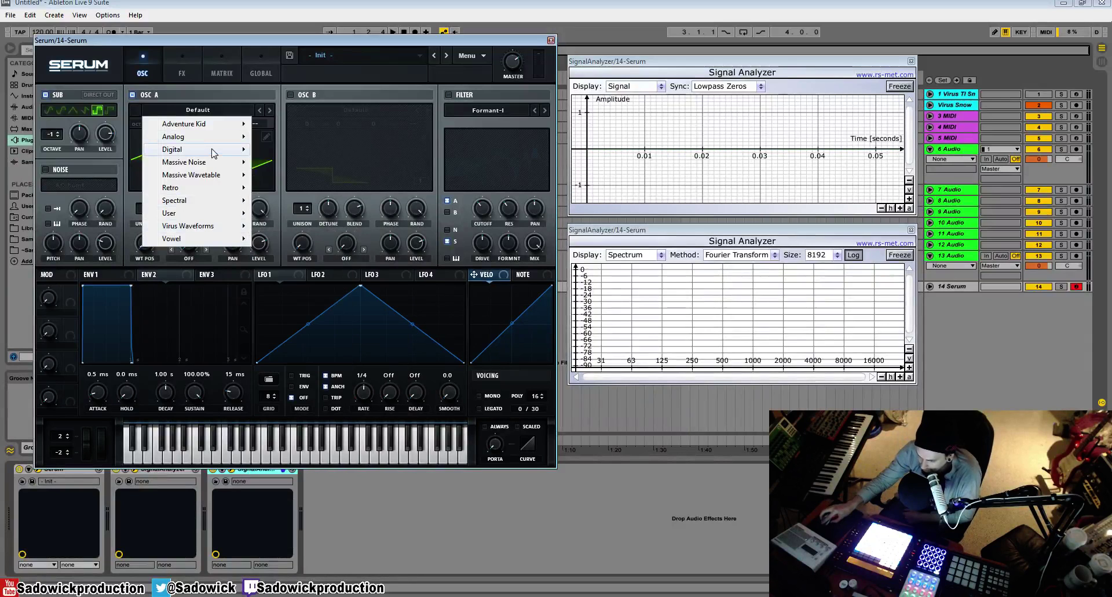
mouse_move(214, 153)
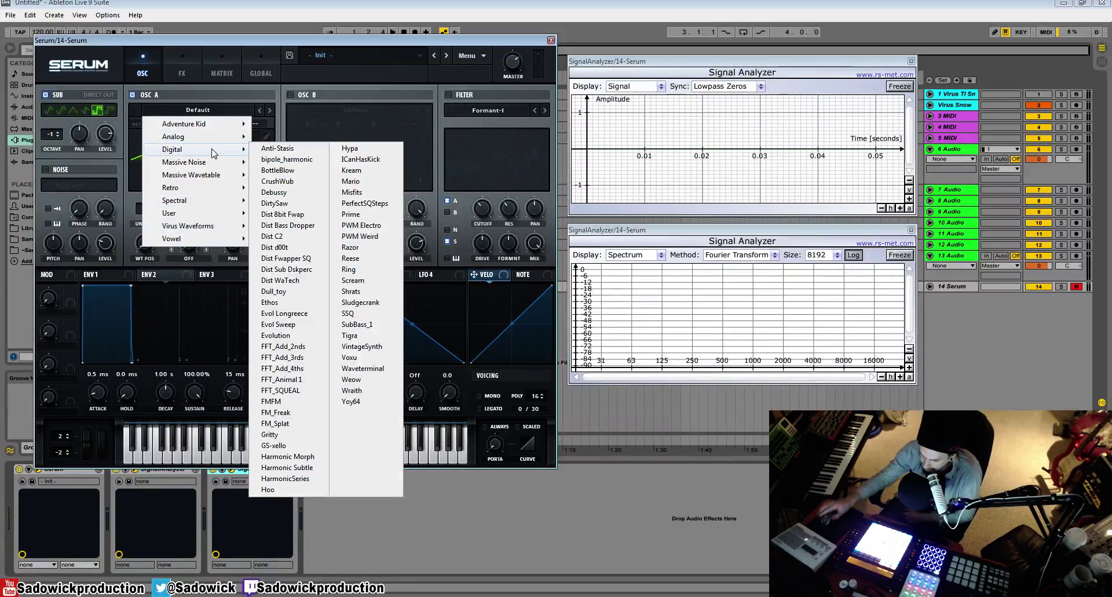
left_click(237, 63)
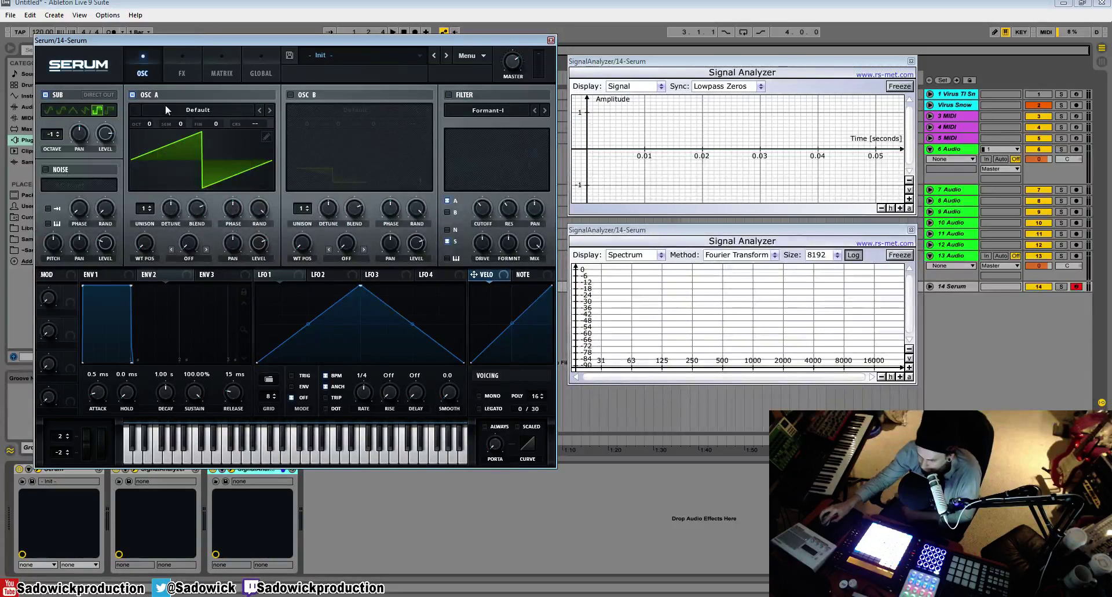
- Re-enable the Formant-I filter with key tracking, readjust its cutoff, and turn off the sub oscillator
left_click(450, 95)
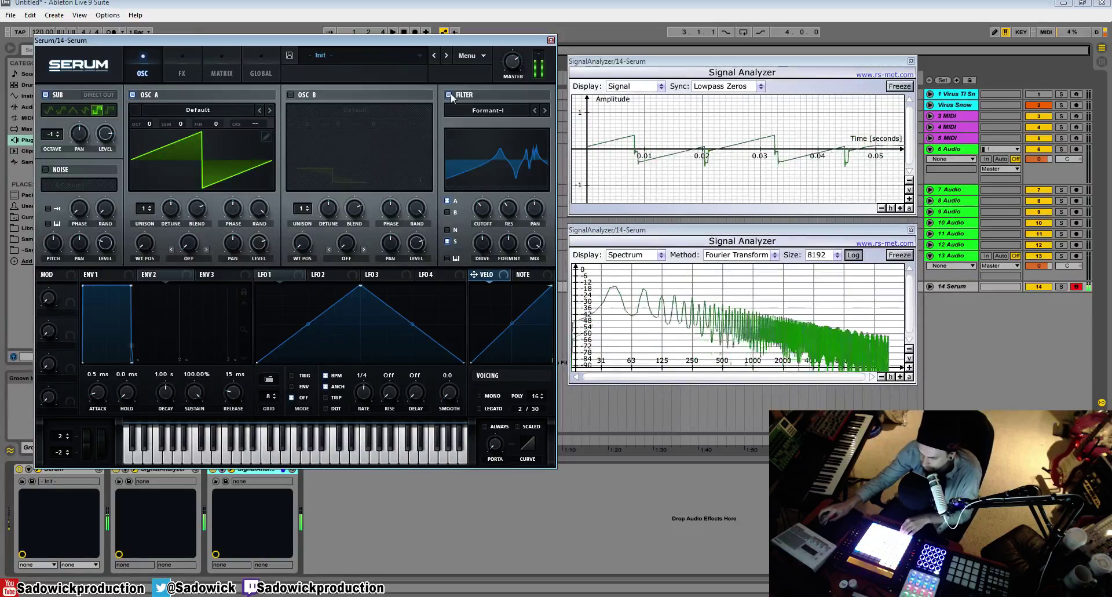
mouse_move(483, 209)
left_mouse_down()
mouse_move(504, 210)
mouse_move(489, 204)
left_mouse_up()
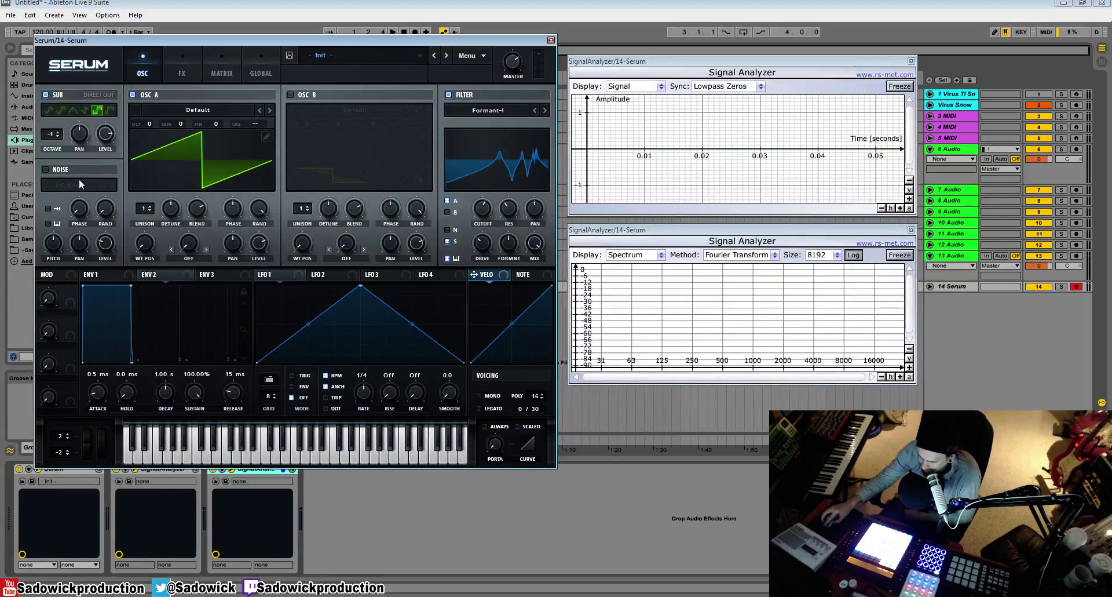
left_click(45, 95)
- Initialize the patch and isolate the noise oscillator by enabling it and turning off oscillator A
left_click(466, 55)
left_click(490, 114)
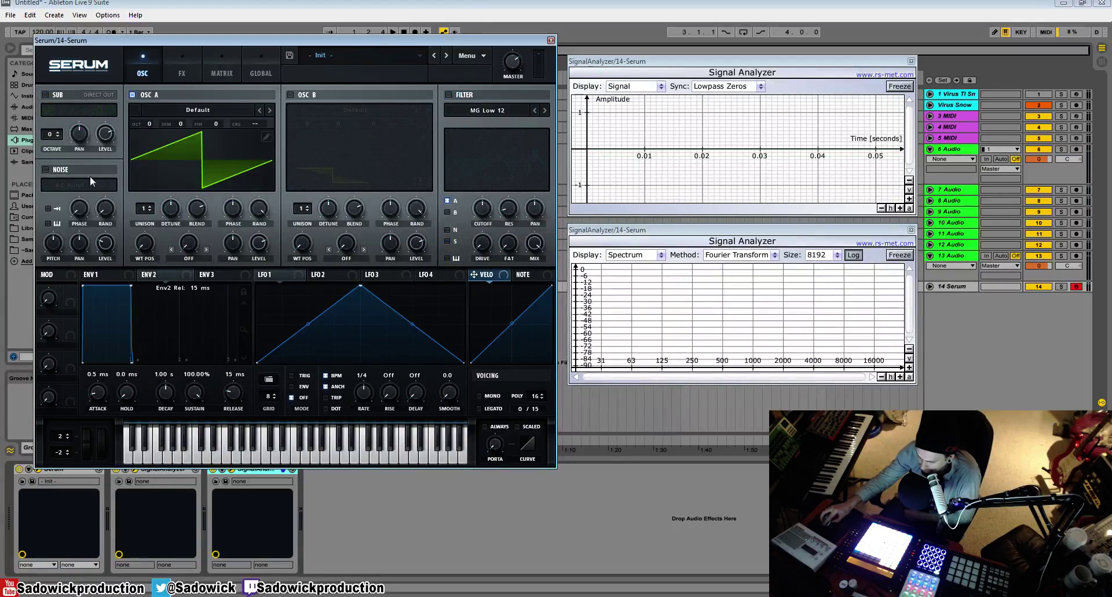
left_click(45, 170)
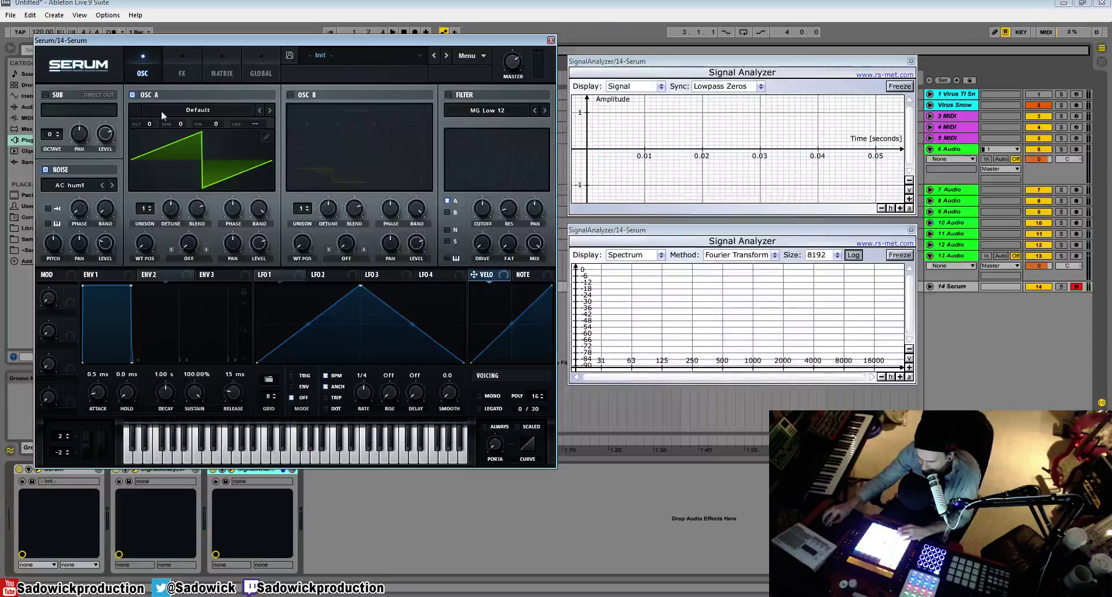
left_click(132, 94)
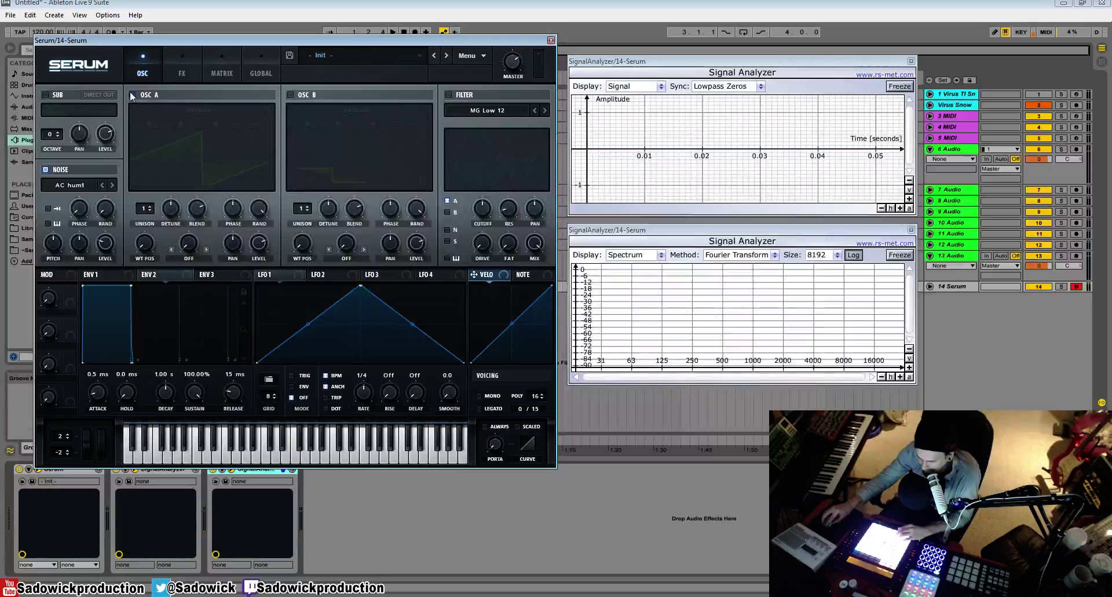
- Audition the noise oscillator's Analog samples one after another, including J 60 and J106 HP, and load SID whine
left_click(68, 183)
left_click(113, 184)
left_click(115, 183)
left_click(113, 184)
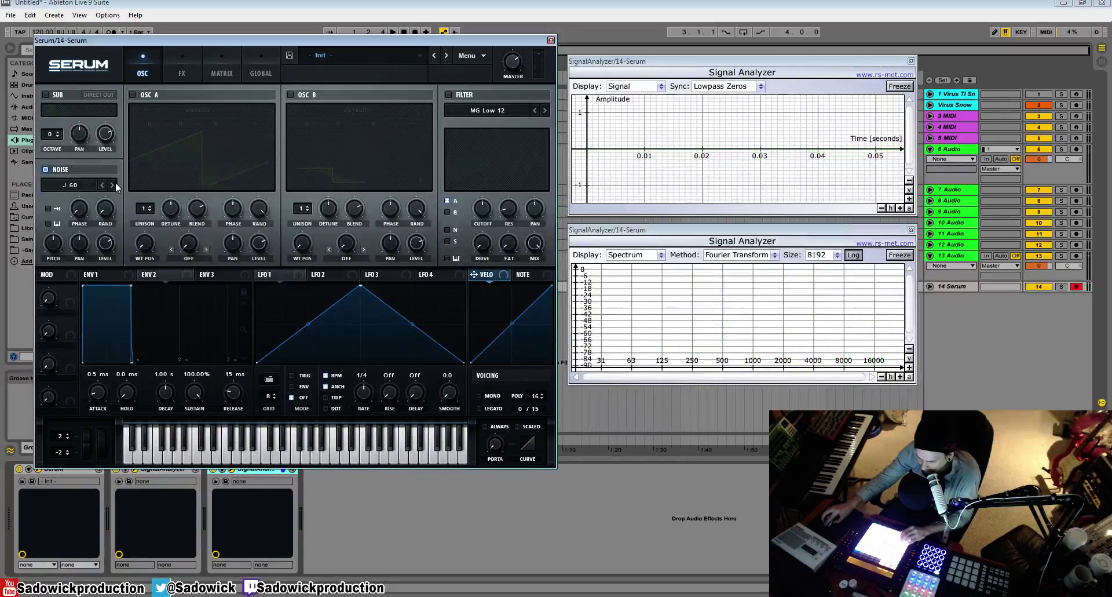
left_click(116, 183)
left_click(85, 185)
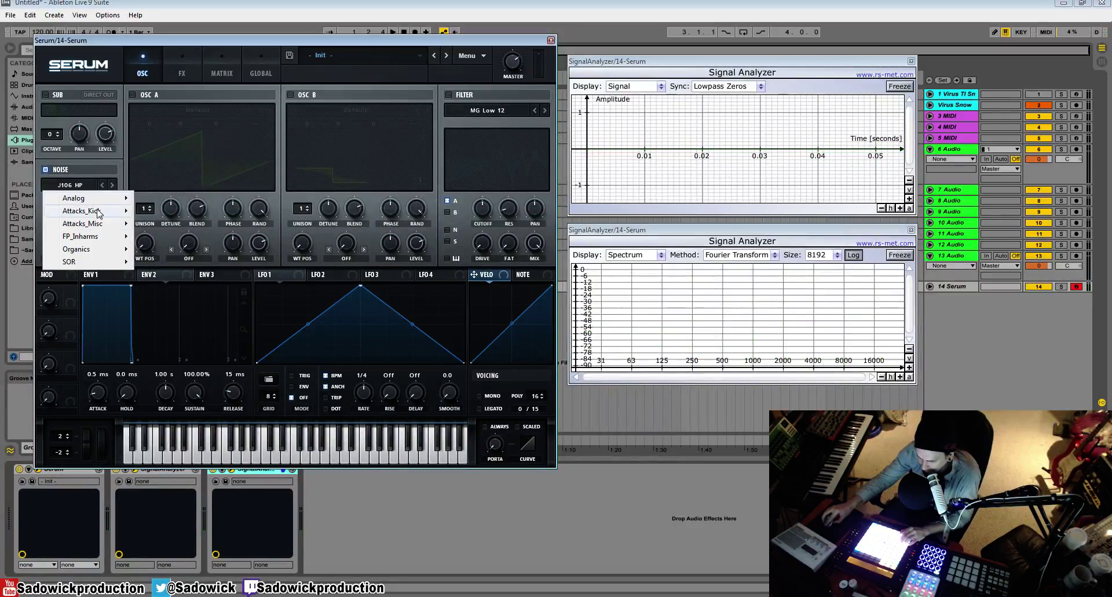
mouse_move(98, 198)
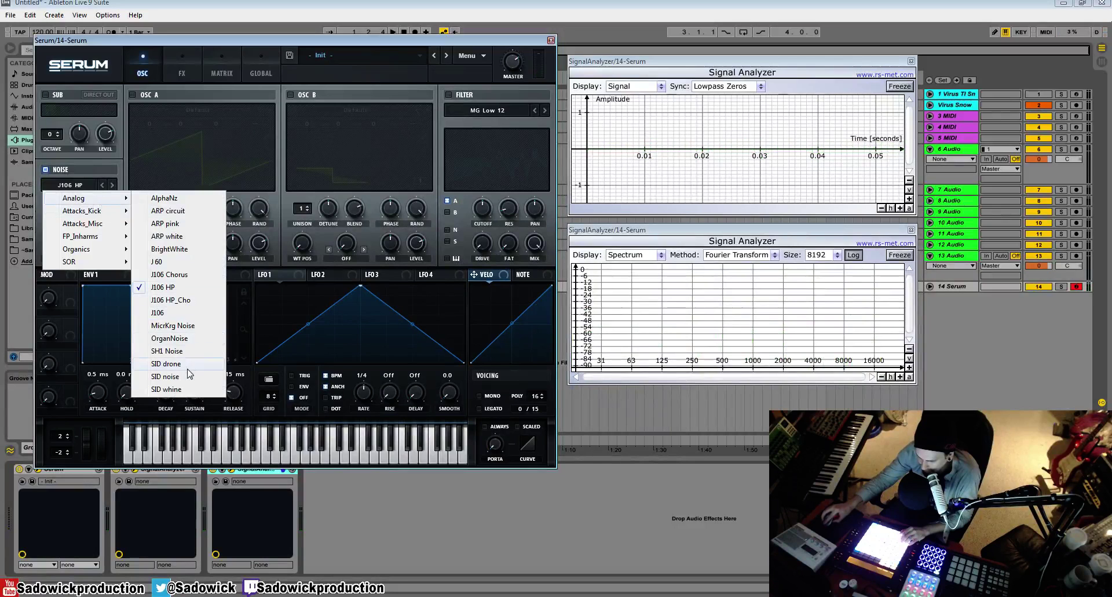
left_click(190, 389)
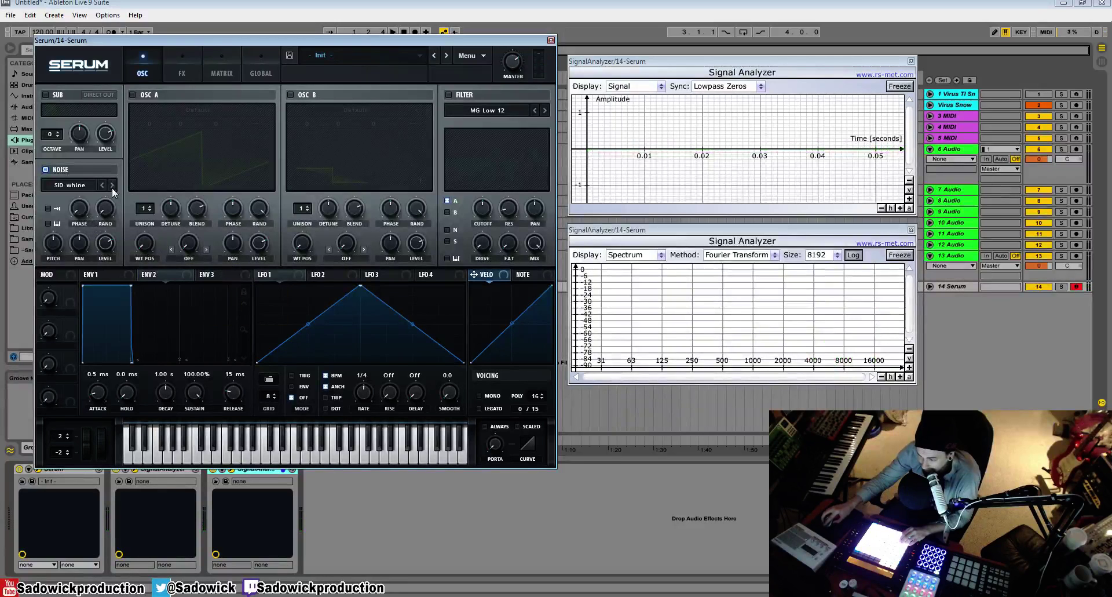
- Load icon_hat b from the Attacks_Misc noise samples and advance to icon_kick a
left_click(85, 187)
mouse_move(93, 221)
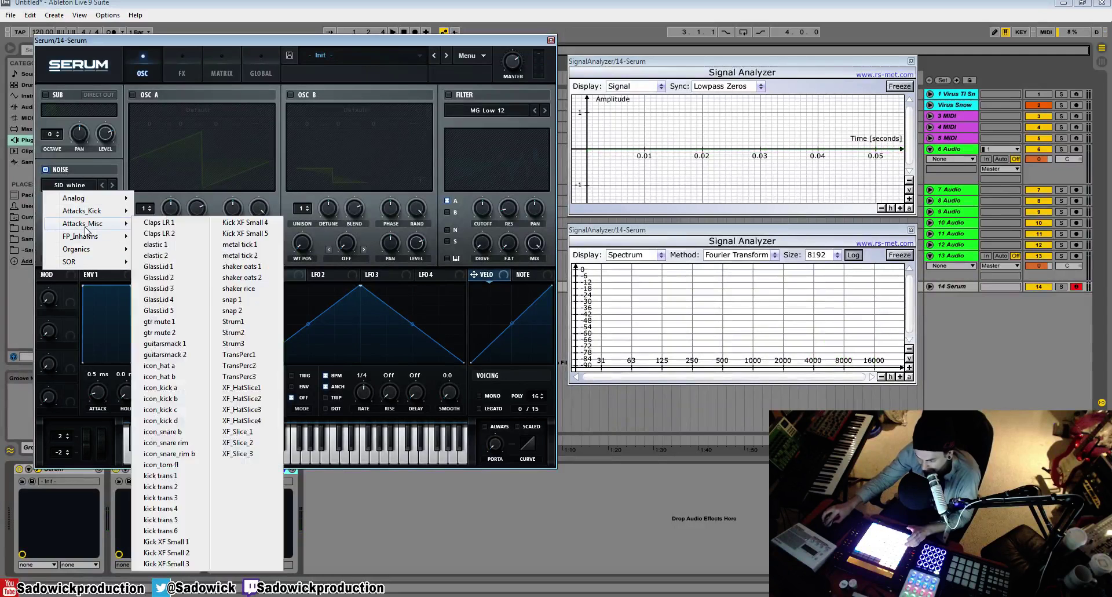
left_click(172, 377)
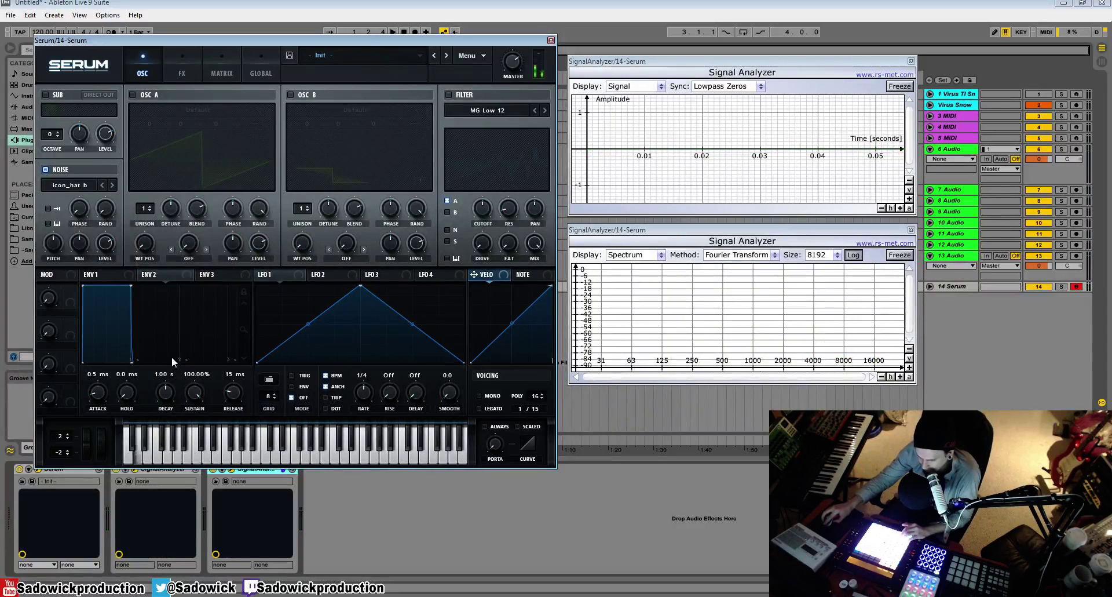
left_click(112, 185)
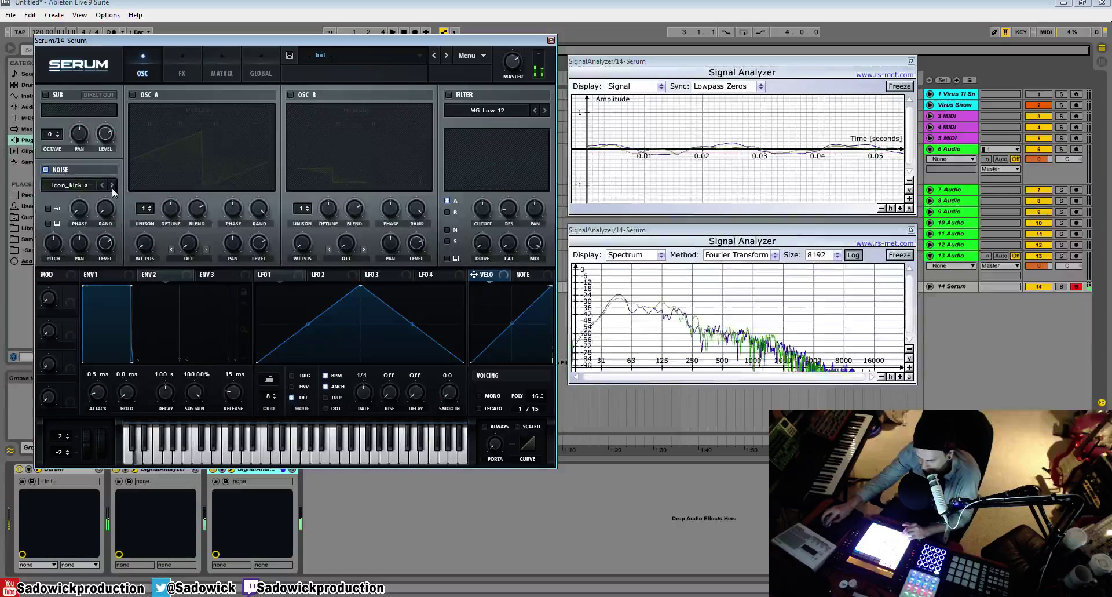
- Load the Inharmx 2 noise sample from the FP_Inharms category and enable one-shot playback for the noise oscillator
left_click(91, 185)
mouse_move(95, 265)
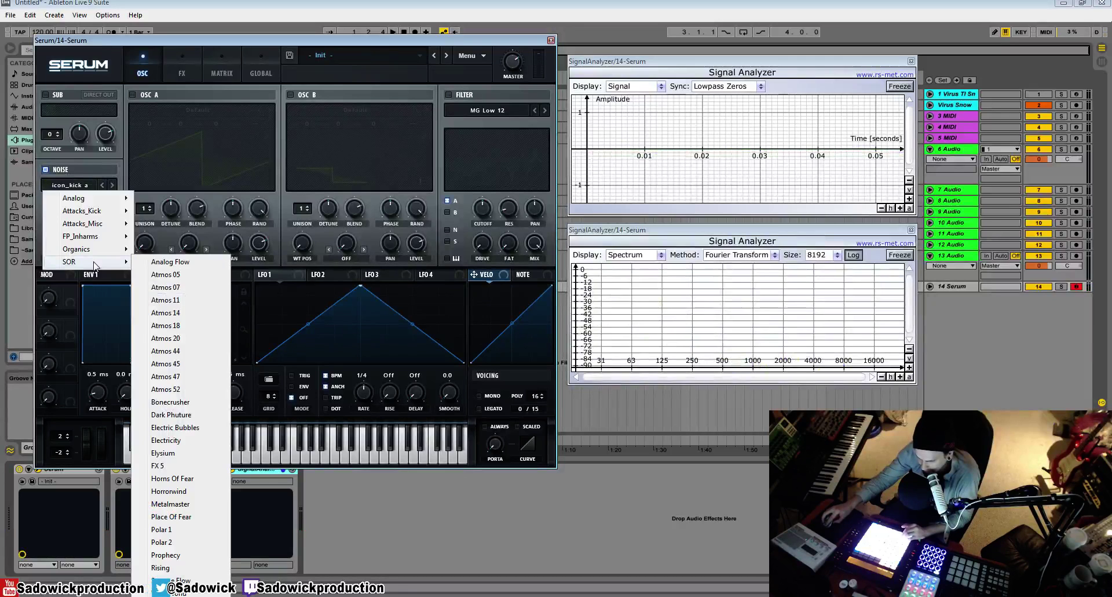
mouse_move(106, 236)
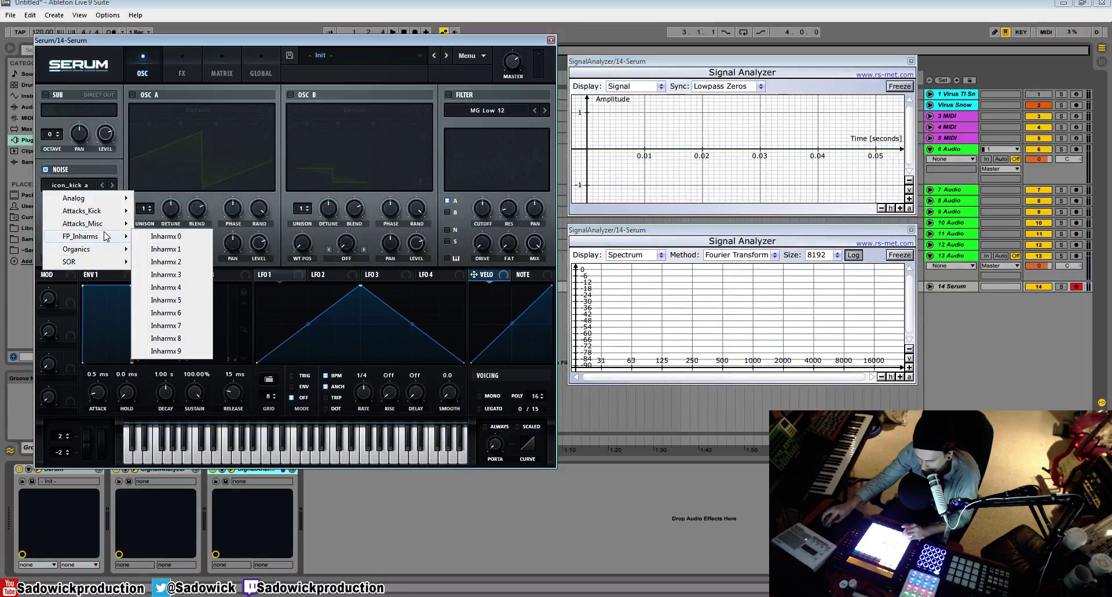
left_click(159, 261)
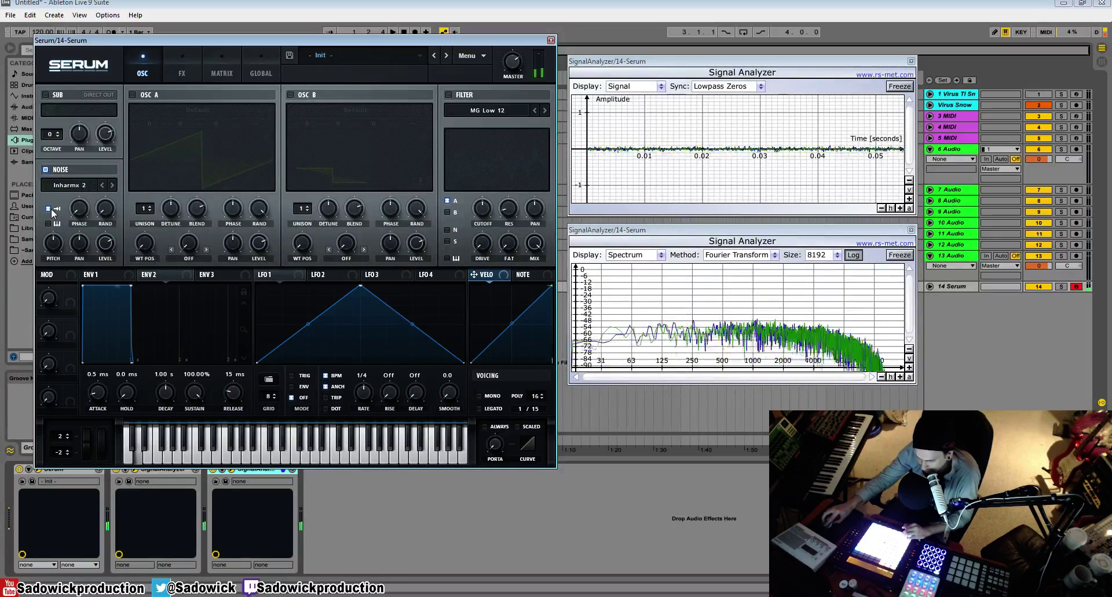
- Load the snap 1 noise sample from Attacks_Misc and turn on oscillator A so both sources sound together
left_click(82, 188)
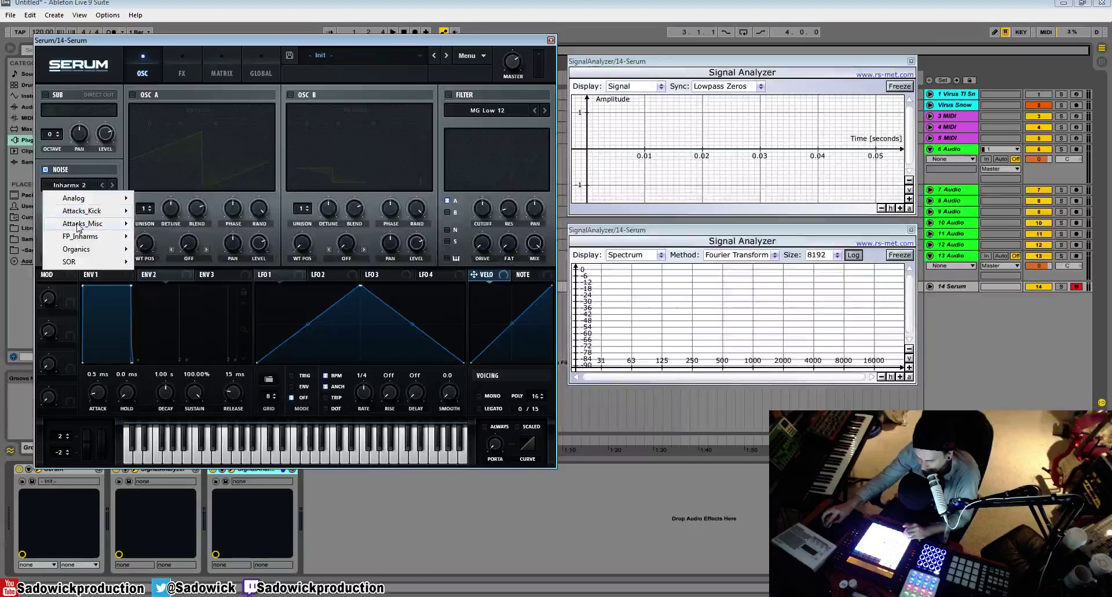
mouse_move(78, 224)
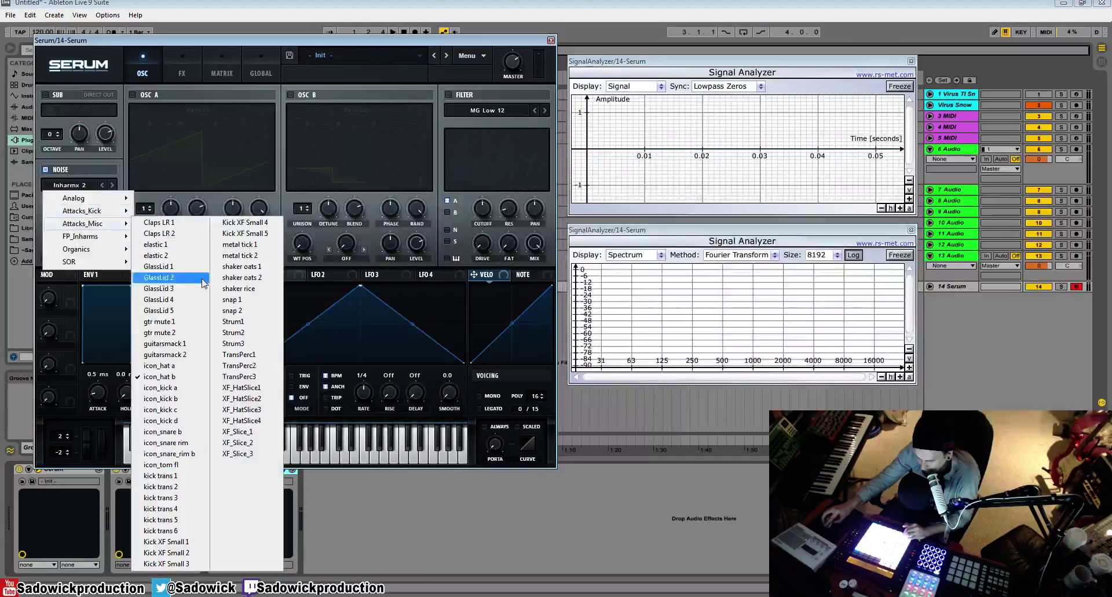
left_click(243, 299)
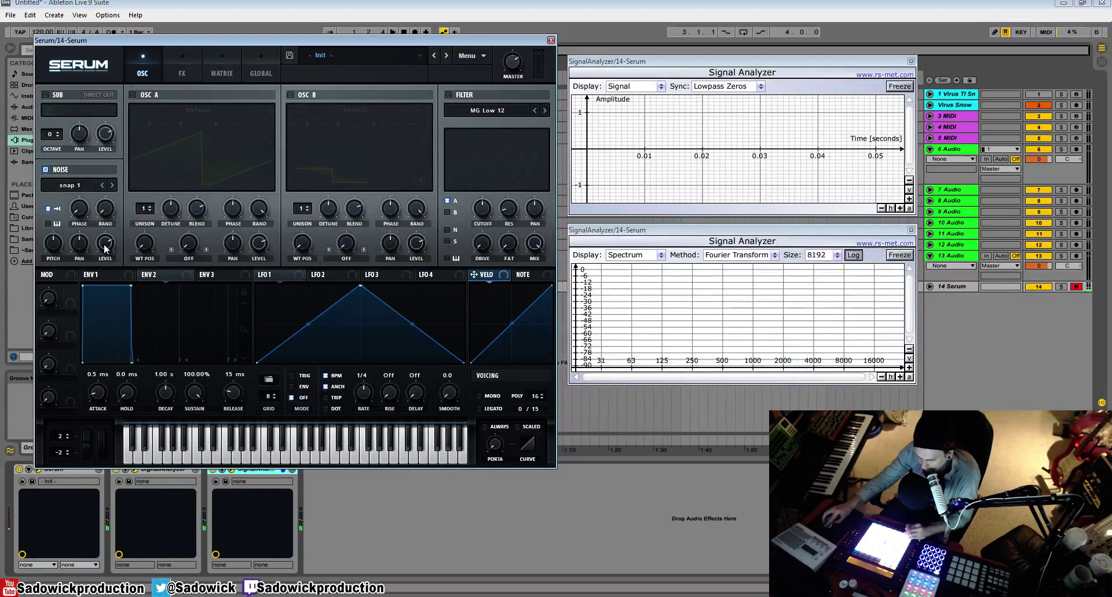
left_click(133, 95)
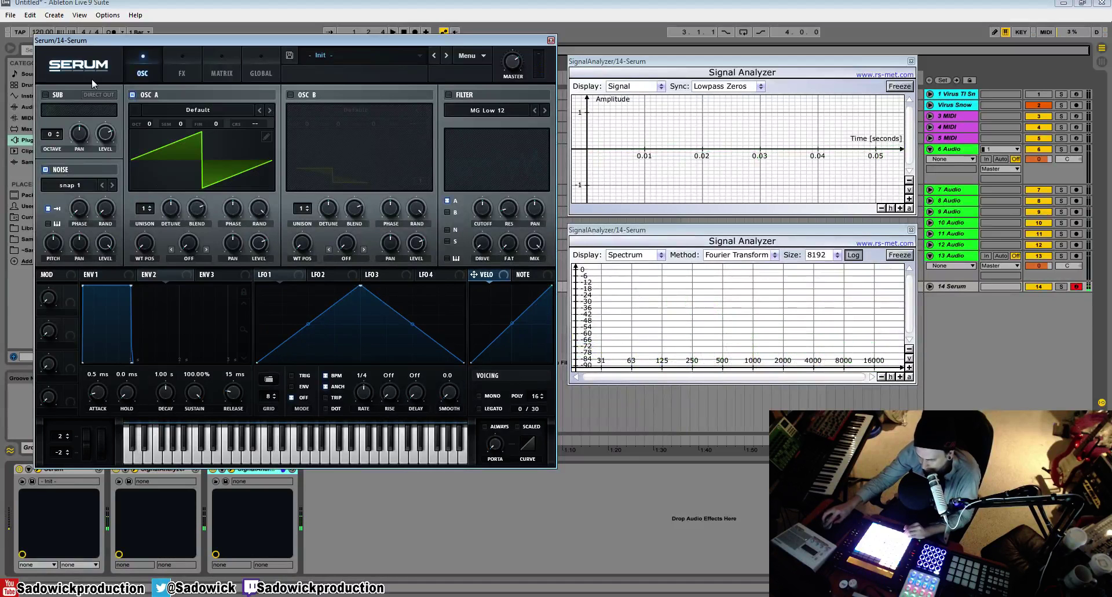
left_click(45, 169)
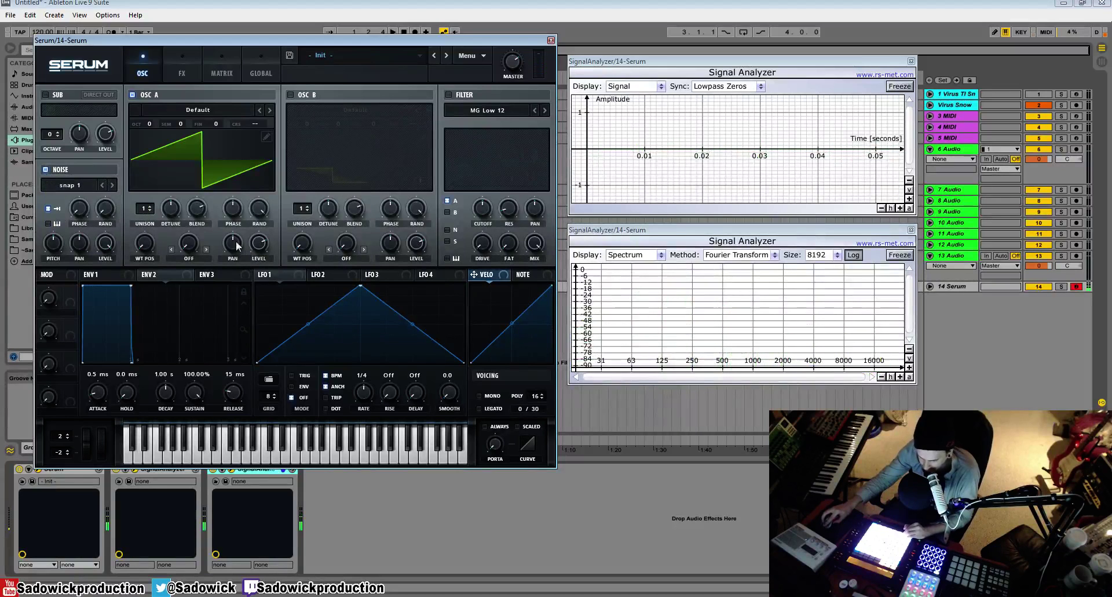
- Shape Env 1 into a short pluck with a 515 ms decay and the sustain at -oo dB
left_click_drag(132, 285, 111, 340)
left_click(116, 275)
left_click_drag(132, 285, 107, 371)
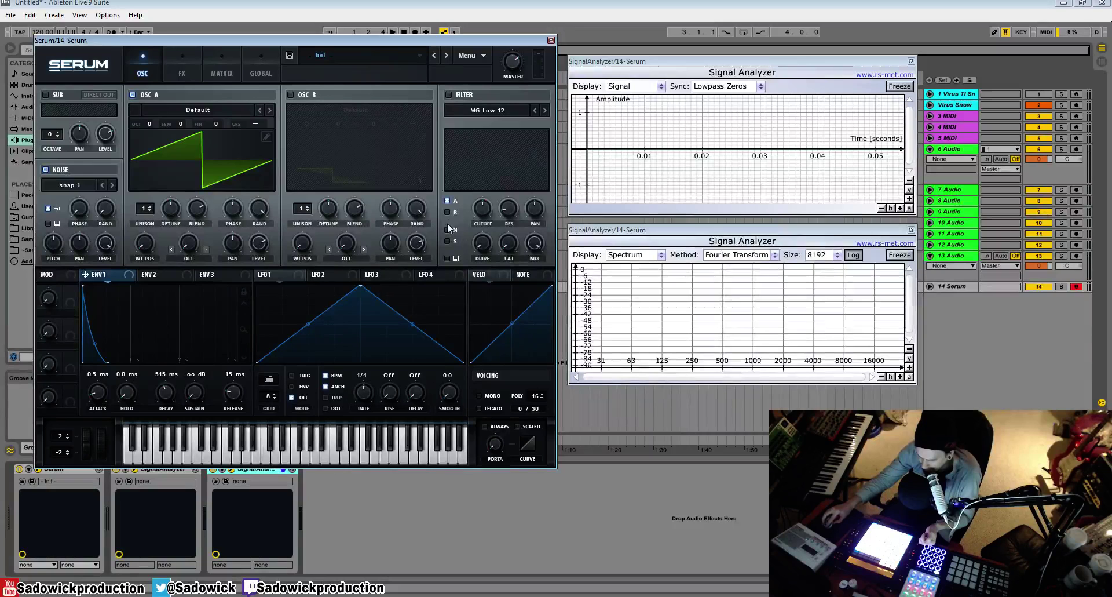
- Enable the MG Low 12 filter for oscillator A and adjust its cutoff
left_click(476, 108)
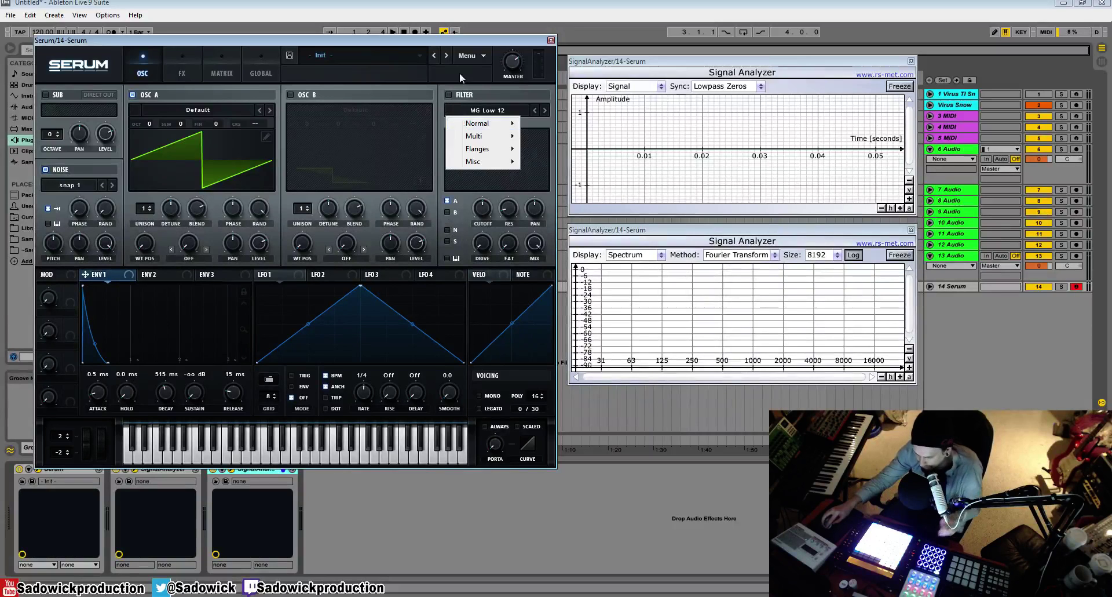
left_click(450, 93)
left_click(450, 95)
mouse_move(483, 208)
left_mouse_down()
mouse_move(484, 239)
mouse_move(492, 218)
mouse_move(491, 227)
left_mouse_up()
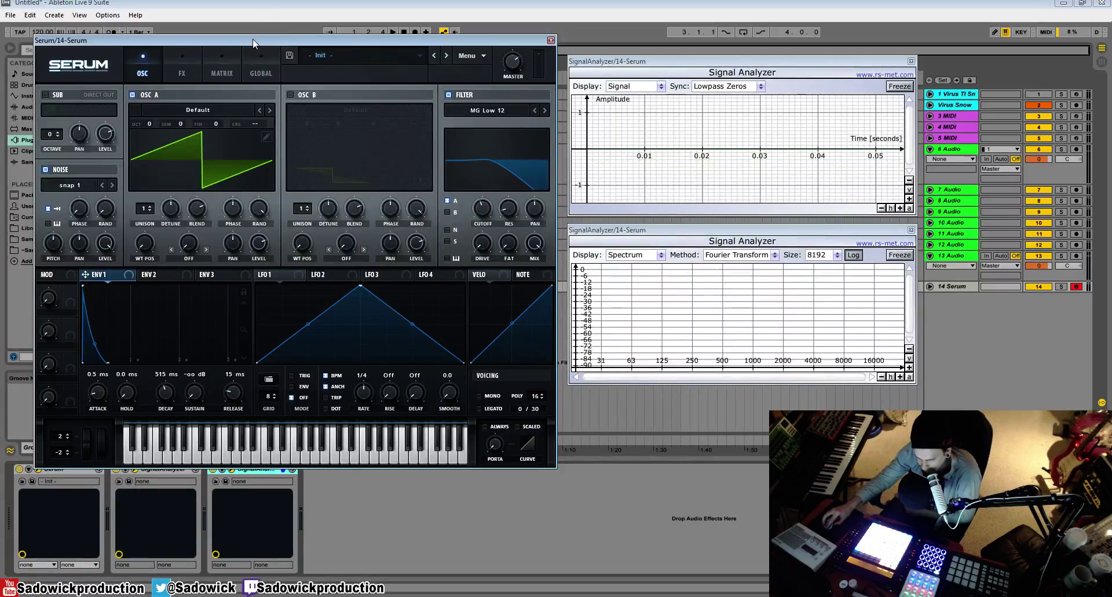
- Move the analyzer and Serum windows aside to uncover the browser, and expand the club sounds 4 folder in the Library
left_click_drag(766, 70, 878, 65)
left_click_drag(727, 227, 850, 222)
left_click_drag(422, 40, 548, 30)
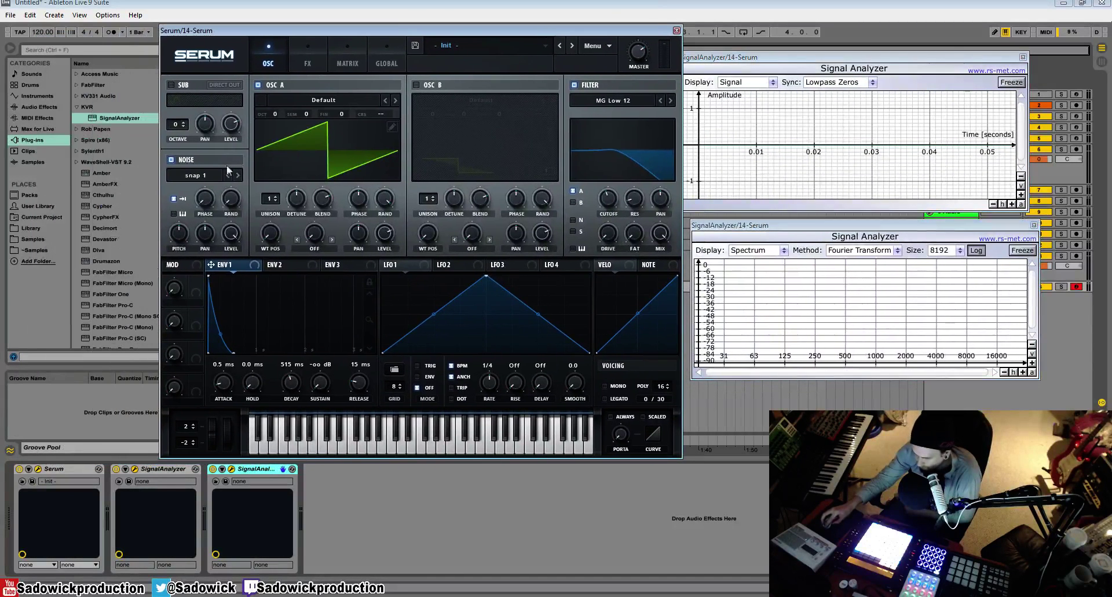
left_click(37, 228)
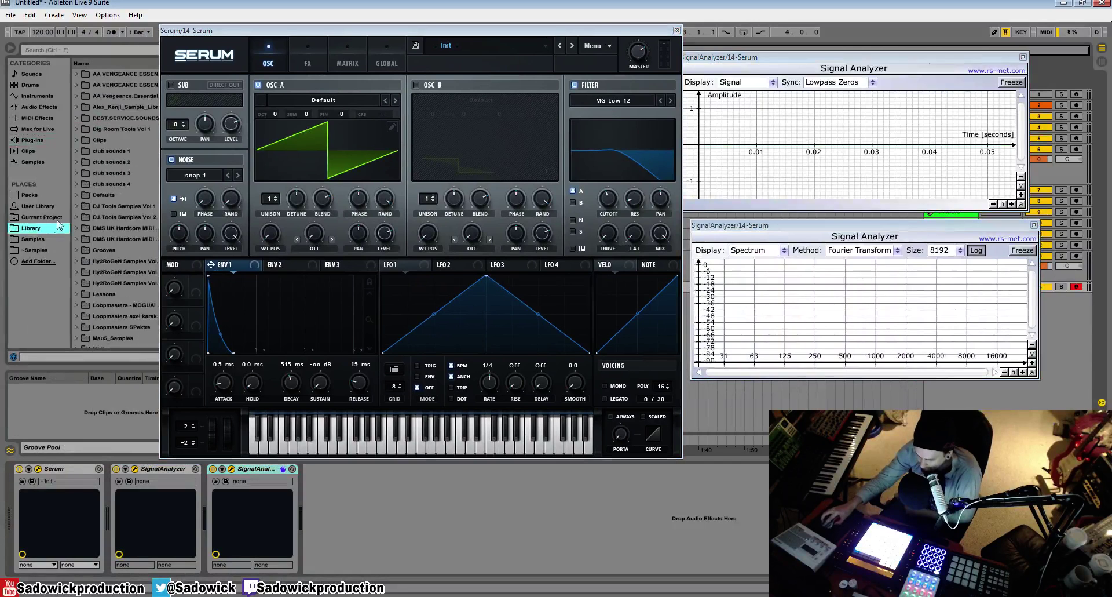
left_click(78, 182)
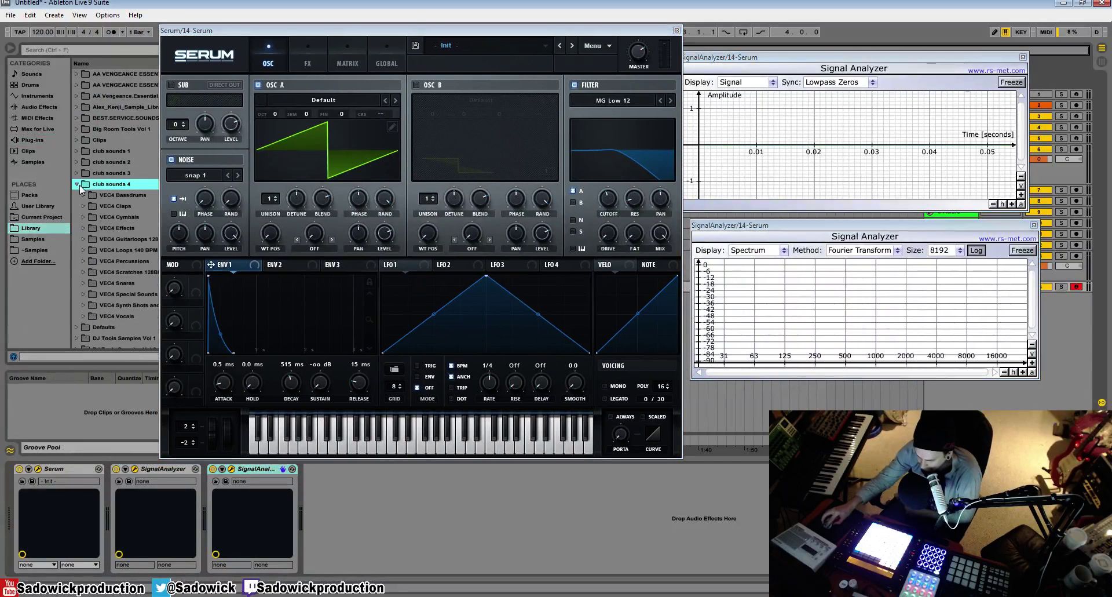
- Initialize the Serum patch, list the ~Samples folder in the browser, and move the Serum window clear of the file names
left_click(606, 46)
left_click(624, 107)
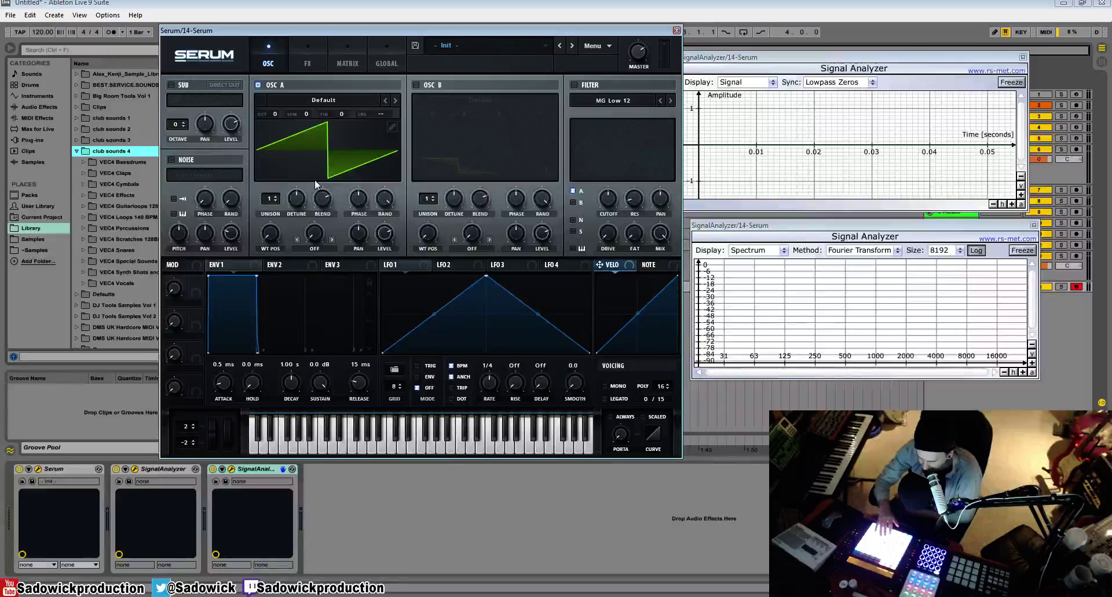
left_click(37, 248)
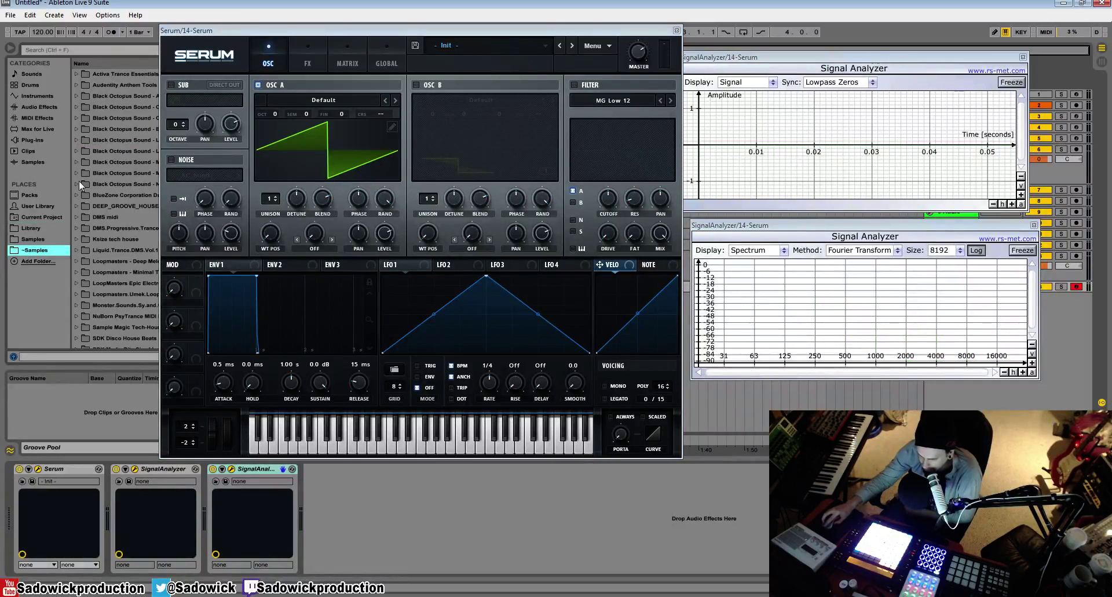
left_click_drag(219, 31, 269, 43)
- Find Lev_Bass_Oneshot_A_20.wav among the Black Octopus bass one-shots and import it as oscillator A's wavetable
left_click(77, 140)
scroll(101, 202, "down", 4)
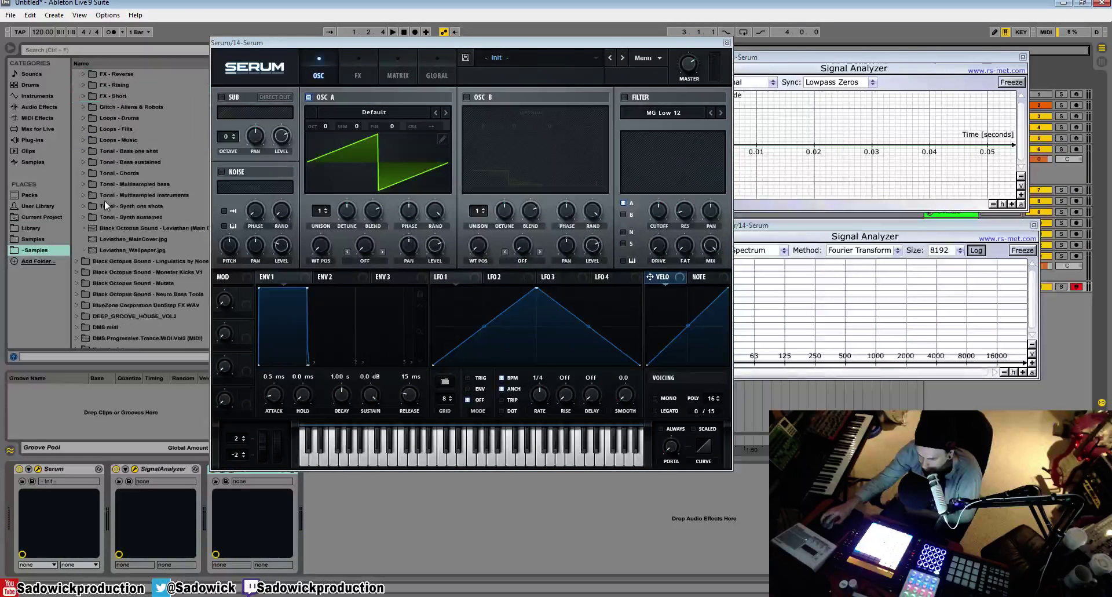
left_click(81, 152)
left_click(103, 218)
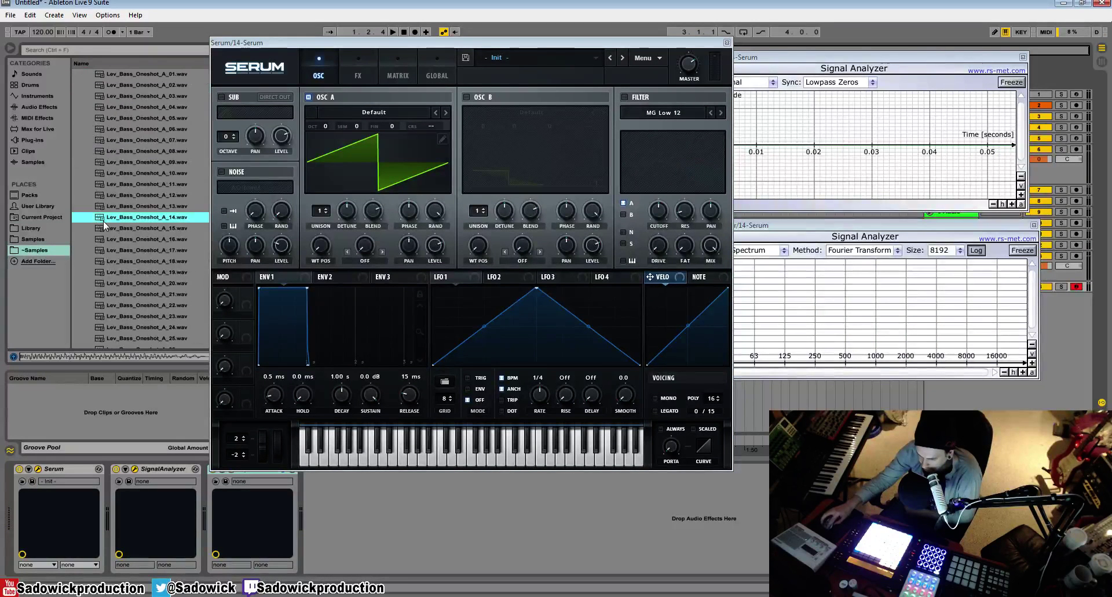
left_click(98, 283)
scroll(99, 284, "down", 5)
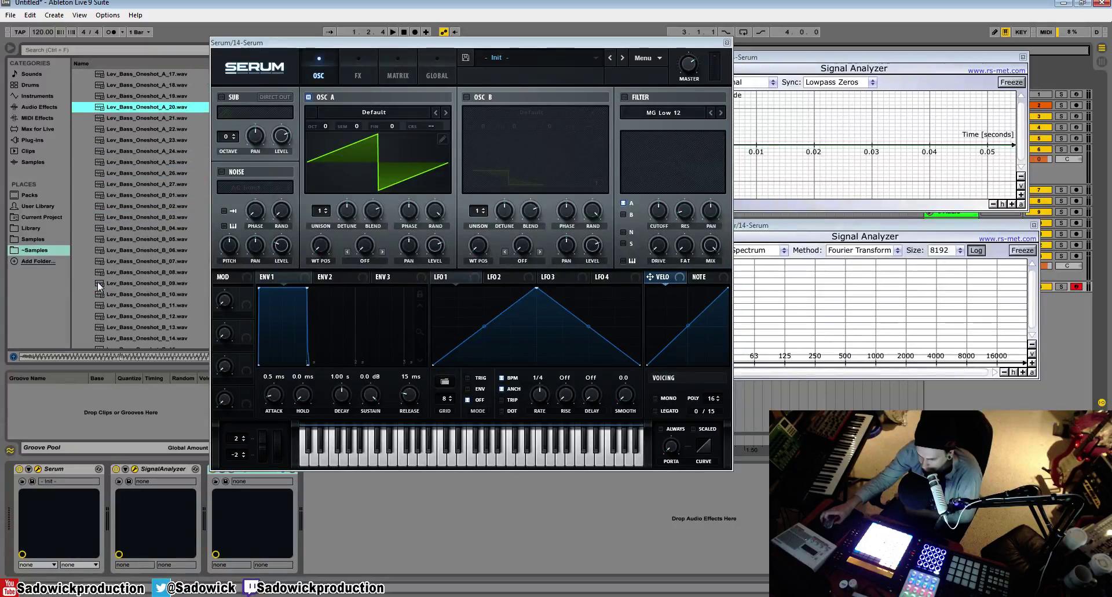
left_click_drag(127, 110, 365, 141)
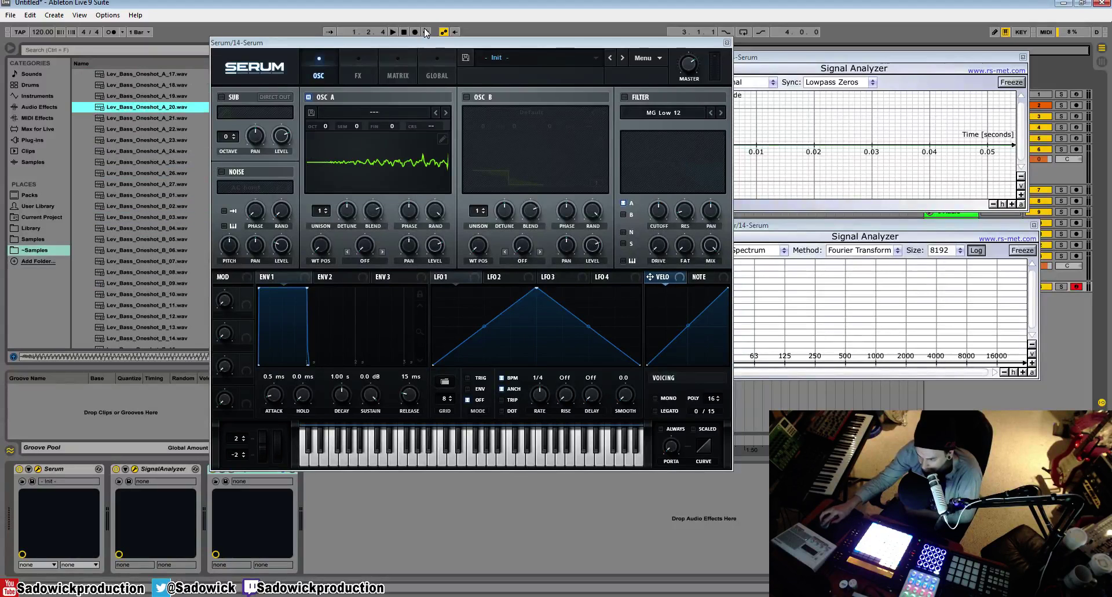
- Examine the imported sample's frames in oscillator A's wavetable editor, with the Serum window moved off the analyzers, and close the editor
left_click_drag(422, 47, 356, 43)
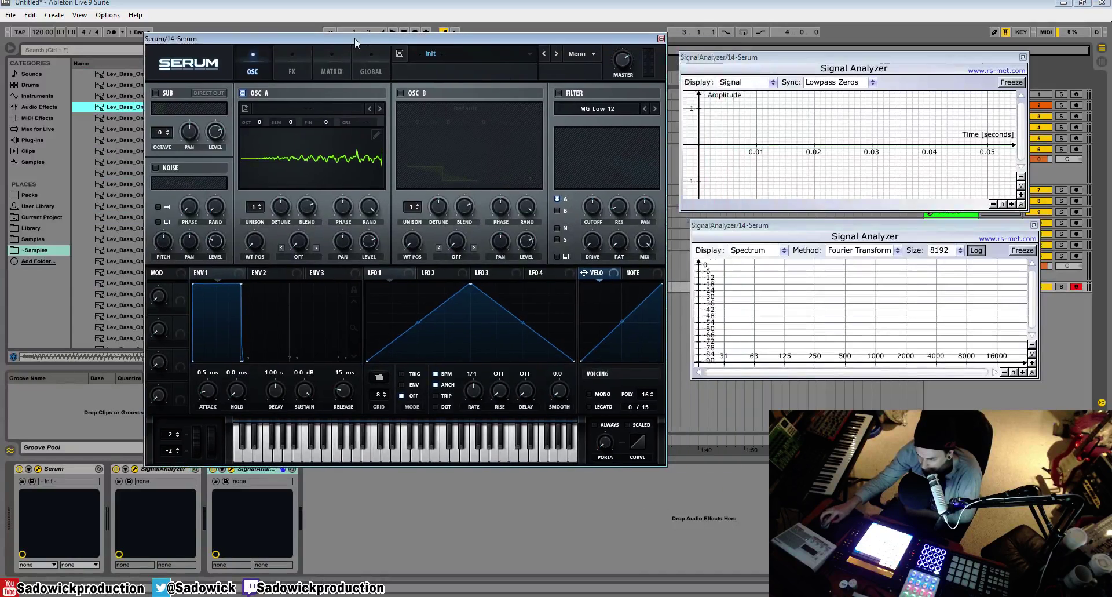
left_click(376, 136)
left_click_drag(253, 409, 221, 412)
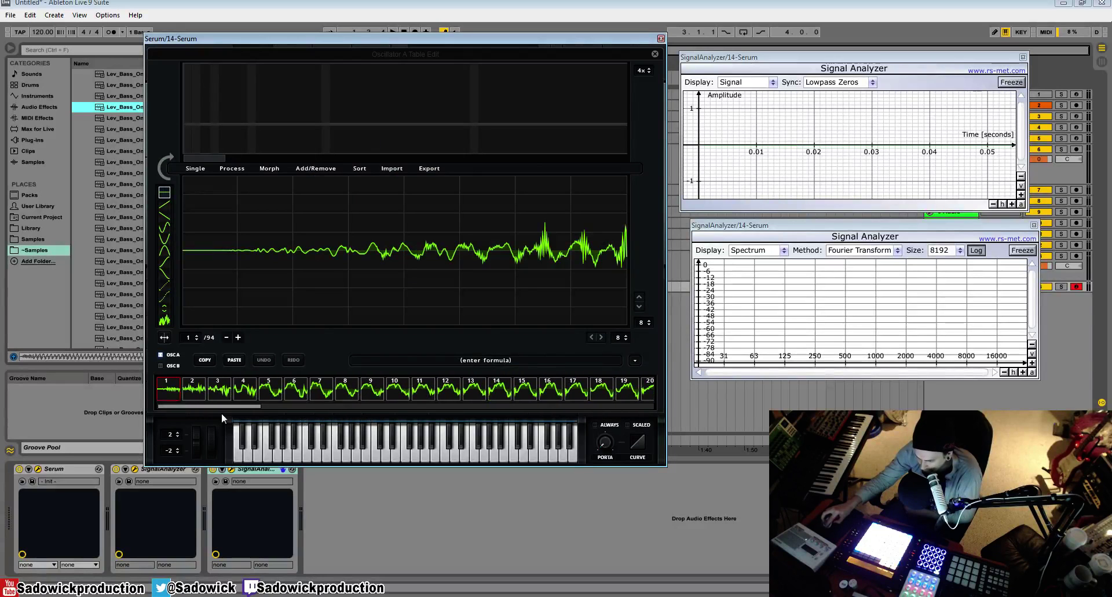
left_click(655, 54)
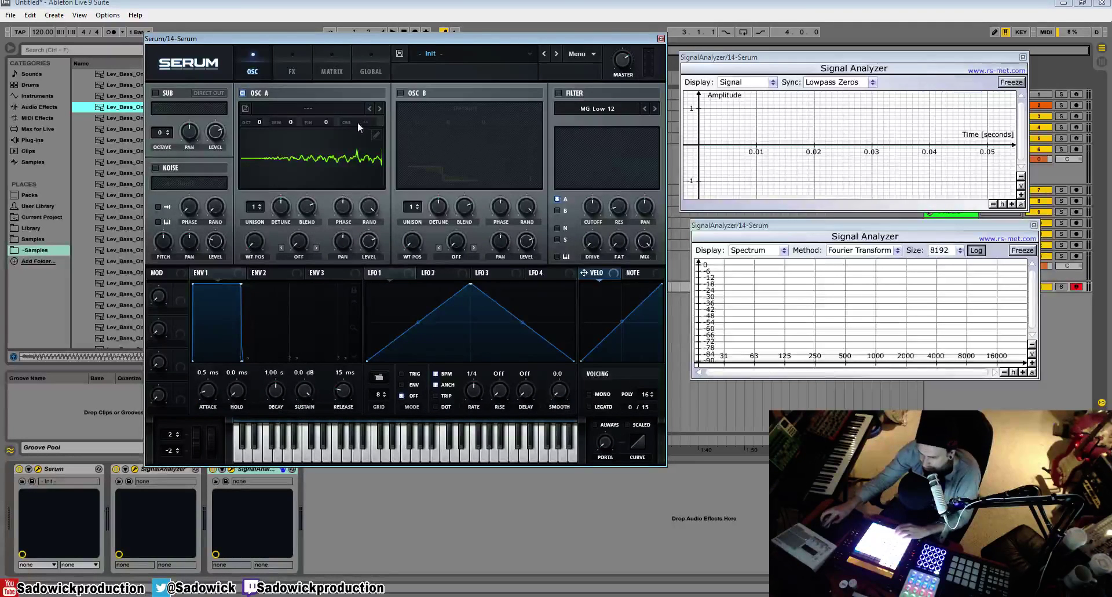
- Apply Morph - Crossfade to oscillator A's imported wavetable in the wavetable editor and show the resulting table in 3D view
left_click(375, 135)
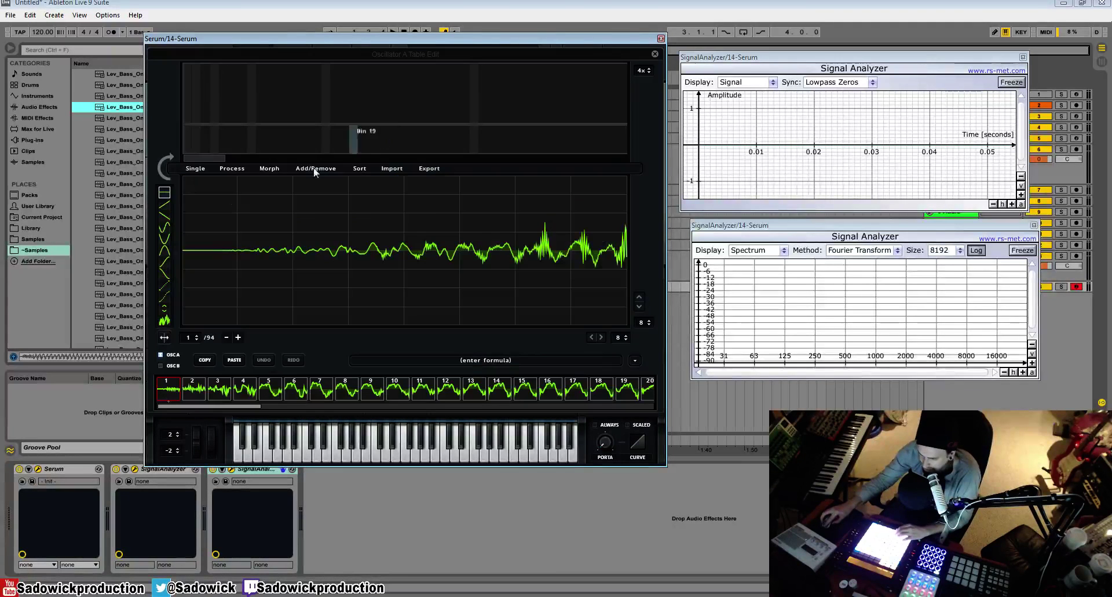
left_click(114, 107)
left_click(264, 169)
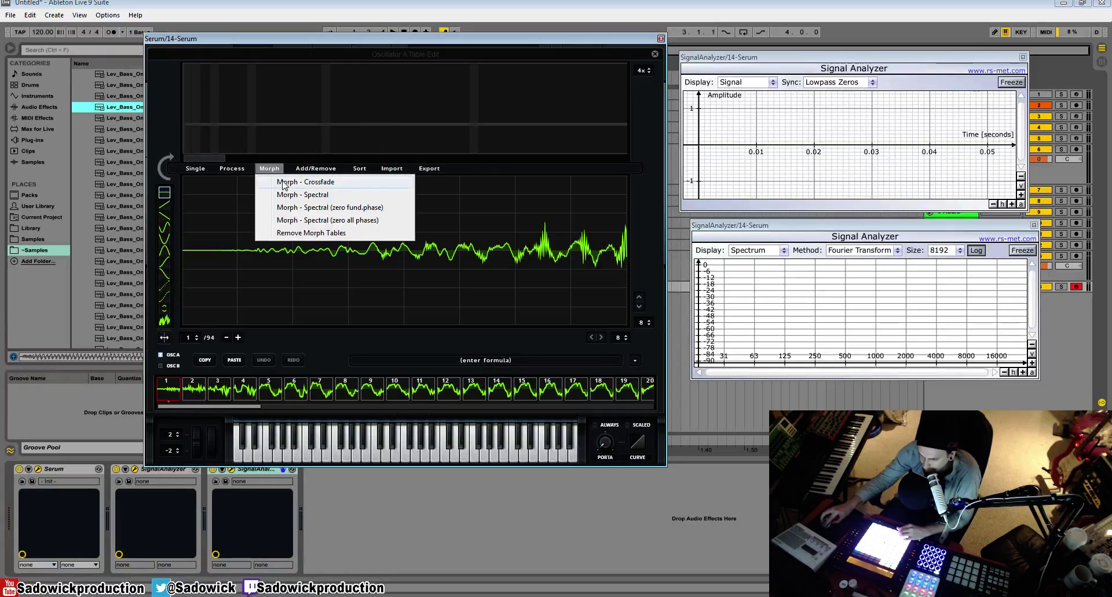
left_click(284, 182)
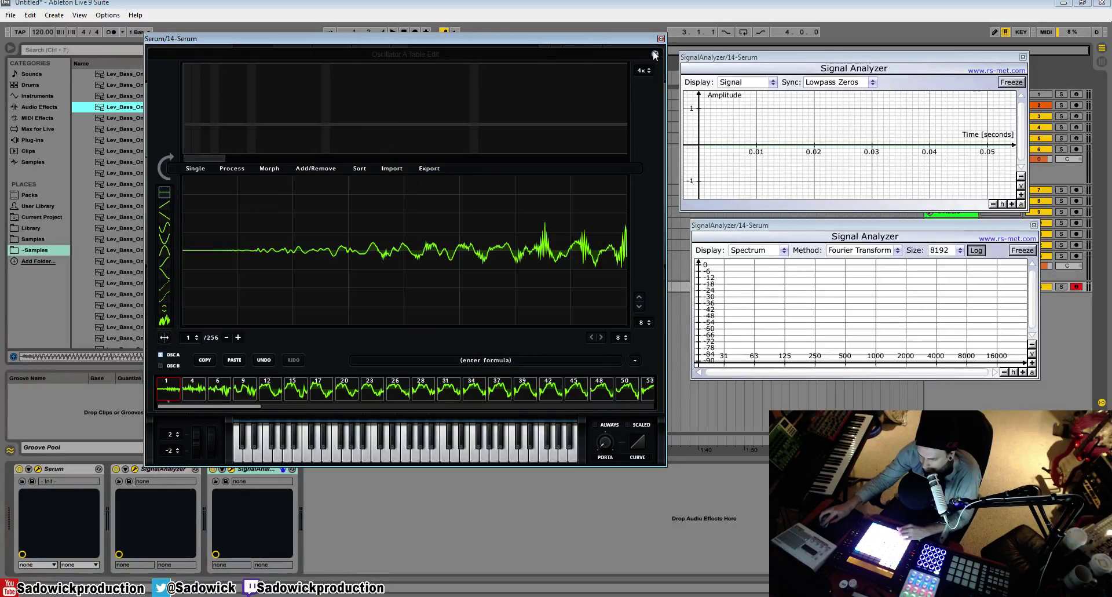
left_click(655, 54)
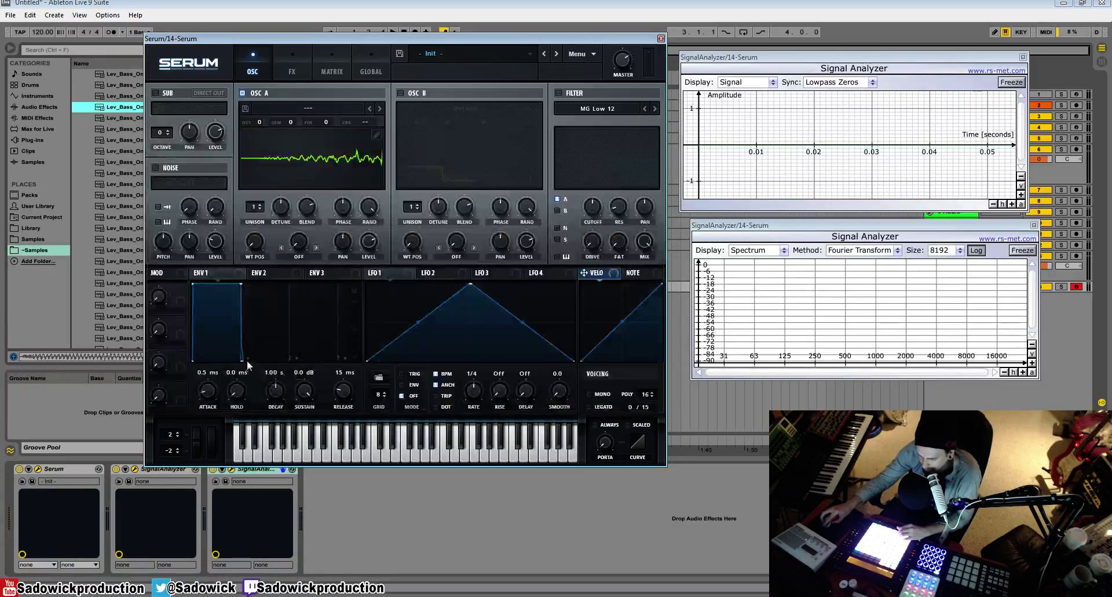
left_click(289, 159)
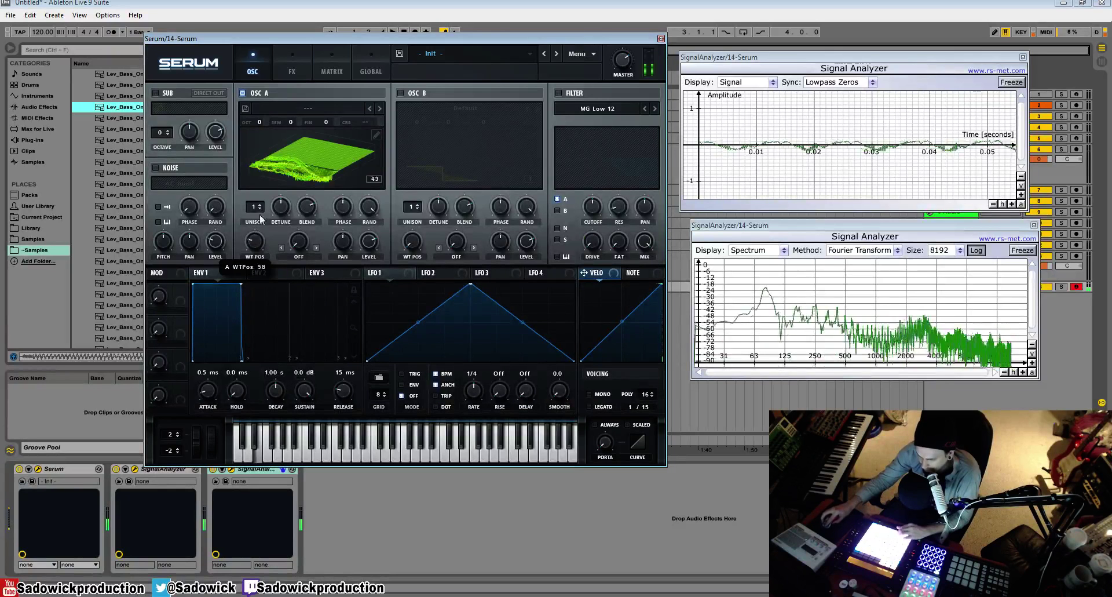
- Lower oscillator A's wavetable position to 14, and audition more bass one-shots to import another as its wavetable
left_click_drag(270, 251, 301, 277)
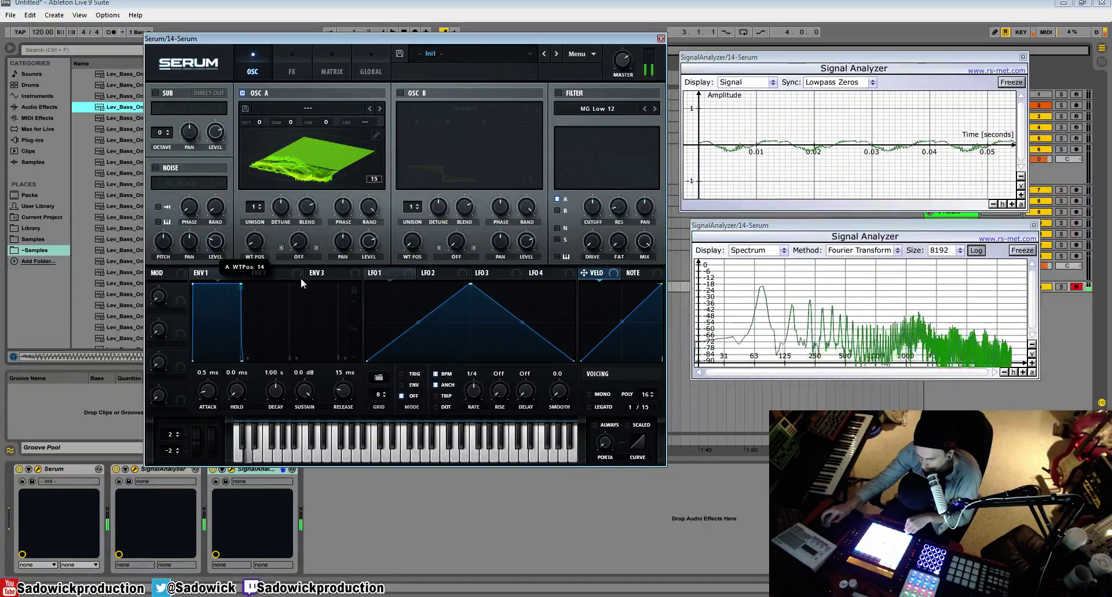
left_click(124, 132)
left_click(122, 162)
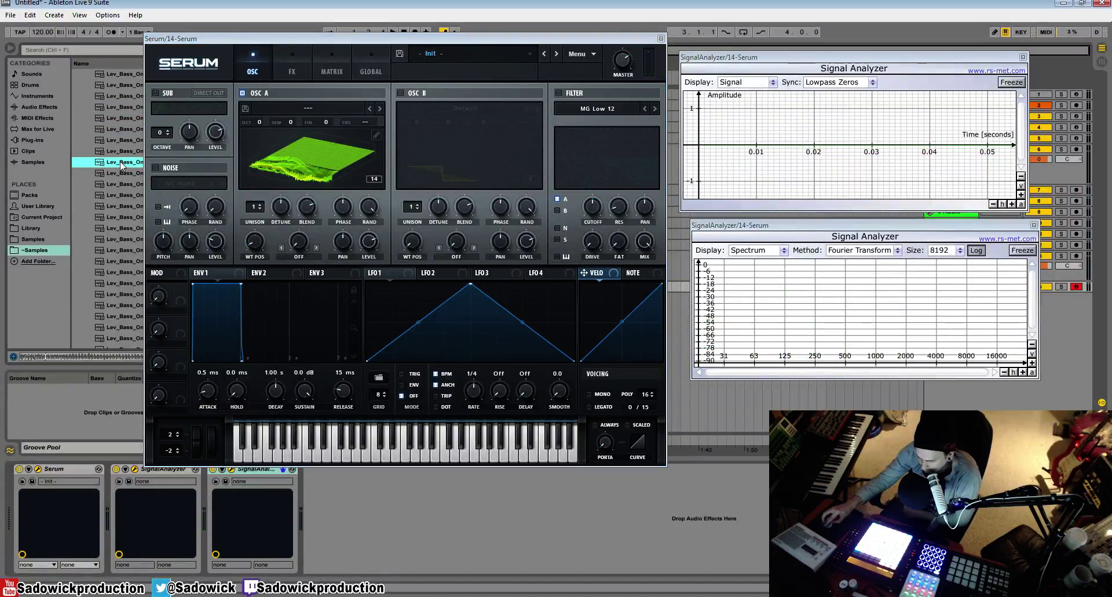
left_click_drag(117, 176, 293, 137)
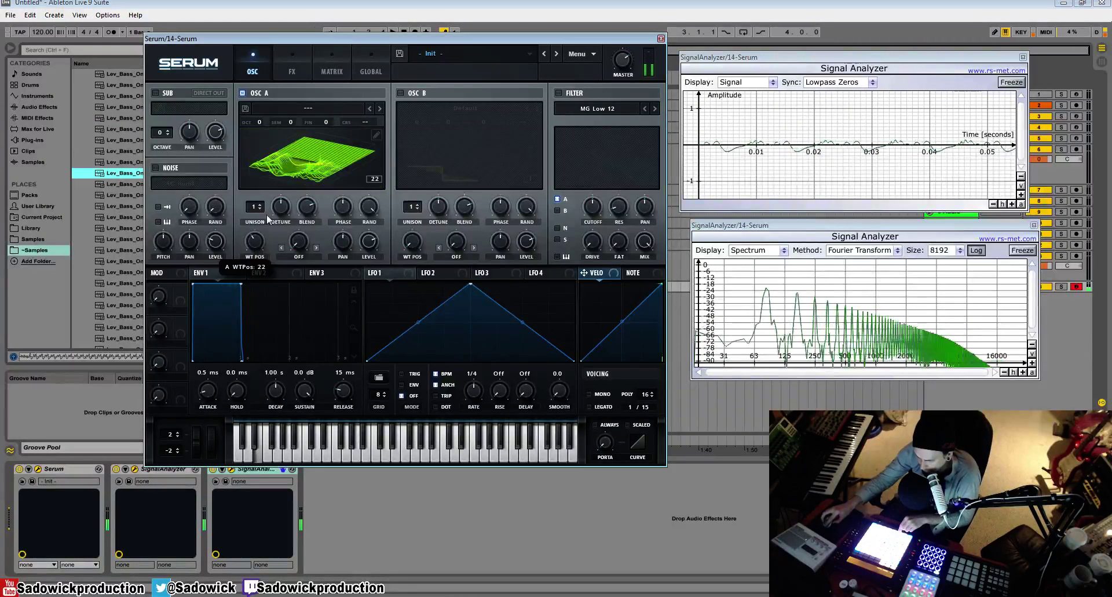
- Sweep oscillator A's wavetable position through the imported frames, settle on 14 and switch the waveform display to 2D view
left_click_drag(268, 259, 280, 225)
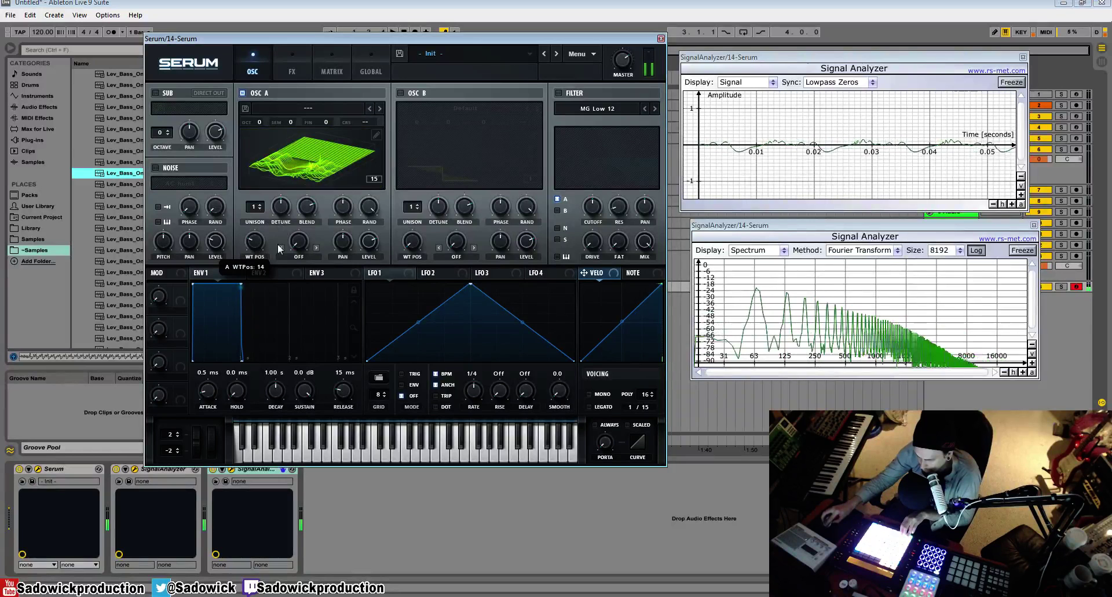
left_click_drag(277, 266, 287, 251)
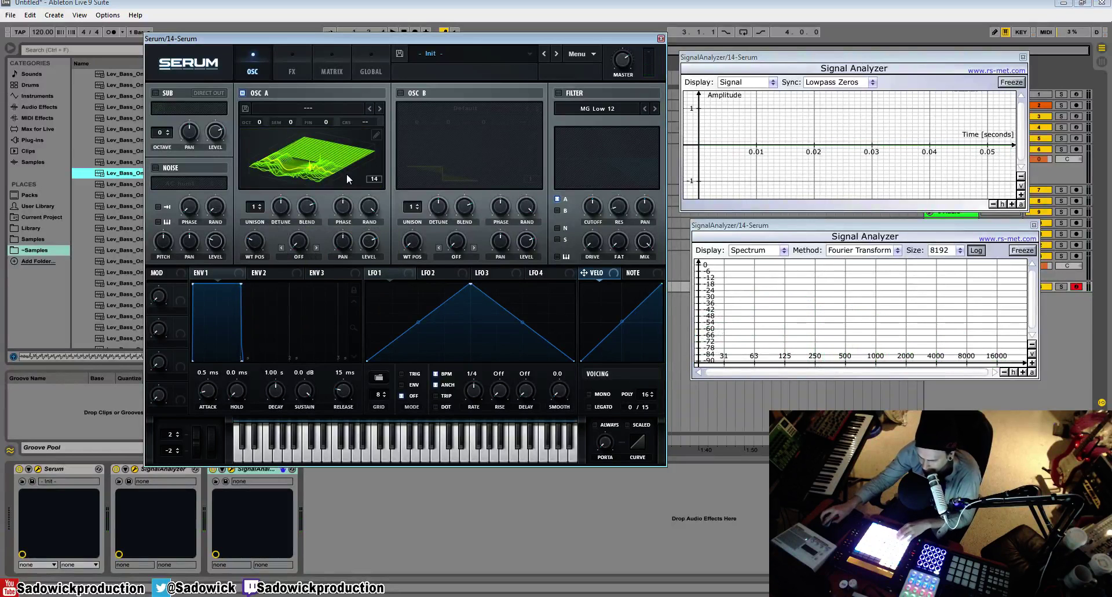
left_click(347, 154)
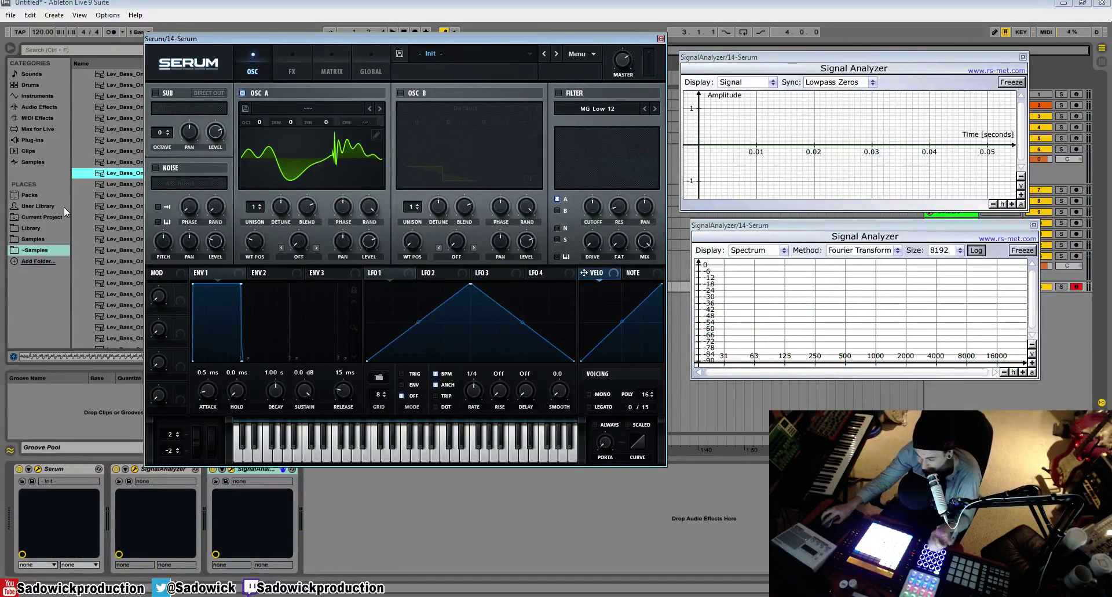
- Enable the sub oscillator, drop it to octave -1, and set its waveform to sine after trying another shape
left_click(158, 93)
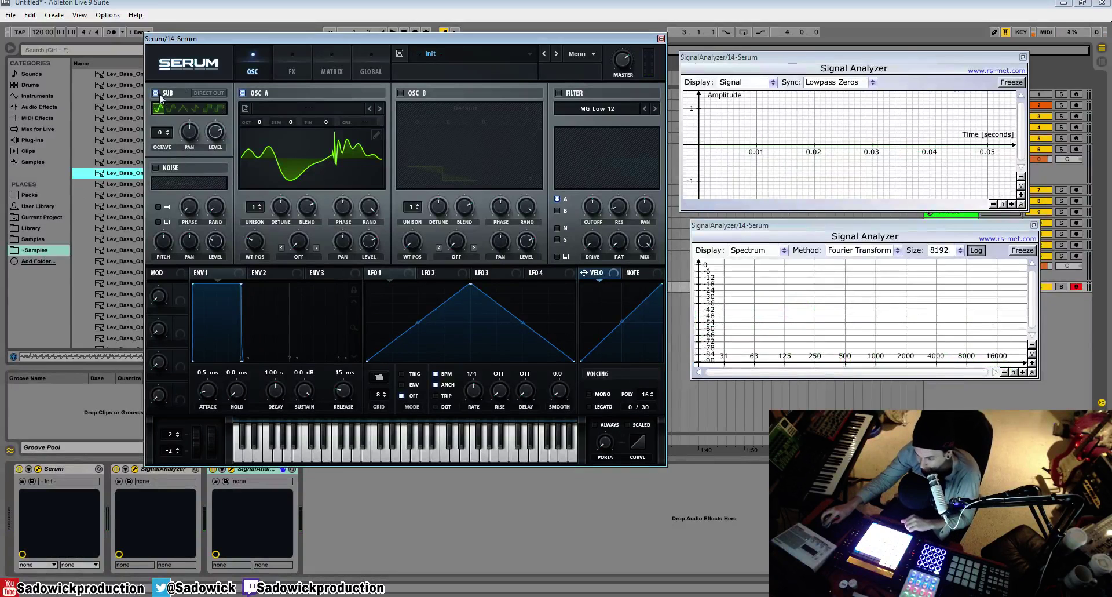
left_click(204, 108)
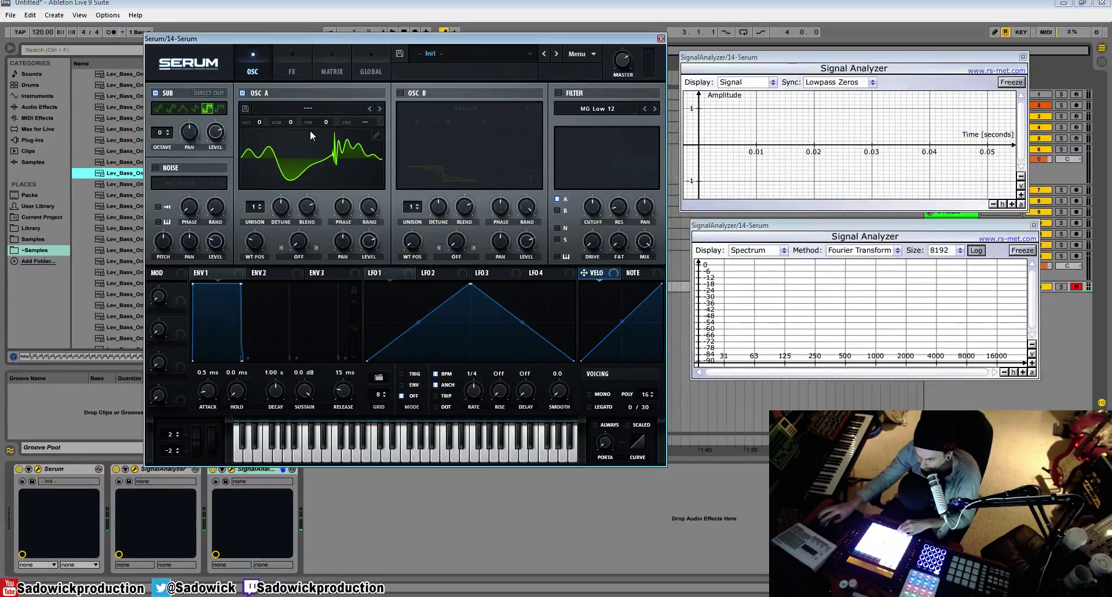
left_click_drag(163, 134, 161, 141)
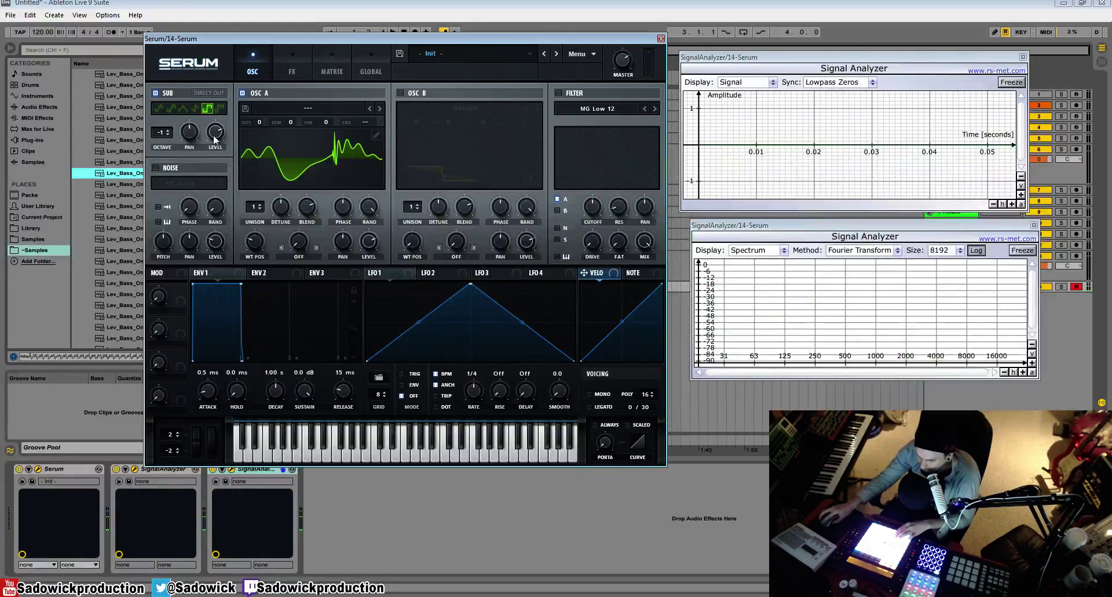
left_click(163, 109)
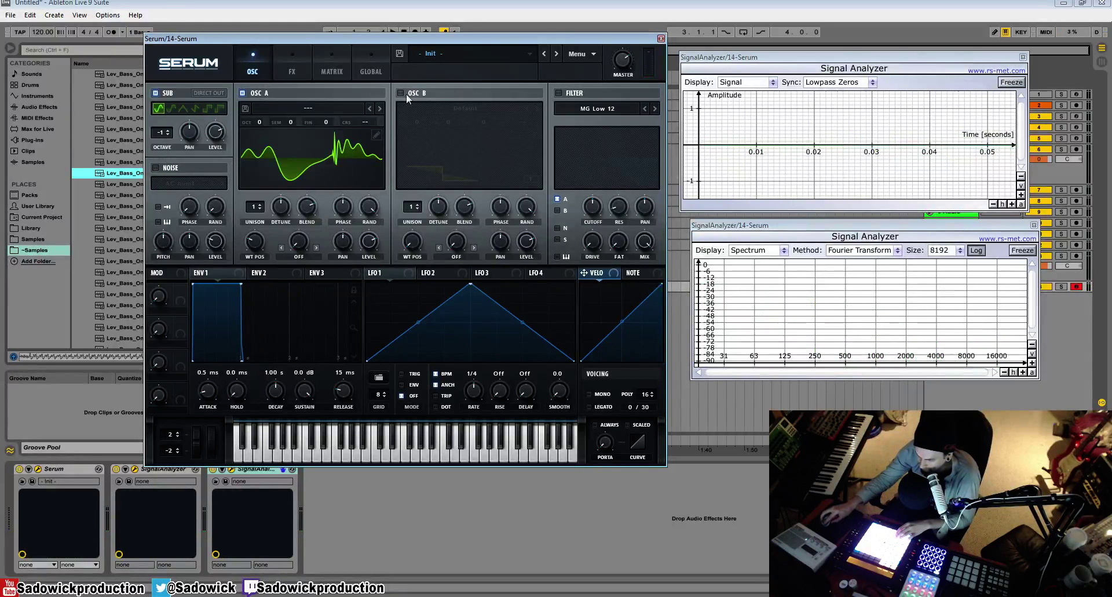
- Switch on the MG Low 12 filter for oscillator A and adjust its cutoff to about 5300 Hz
left_click(581, 97)
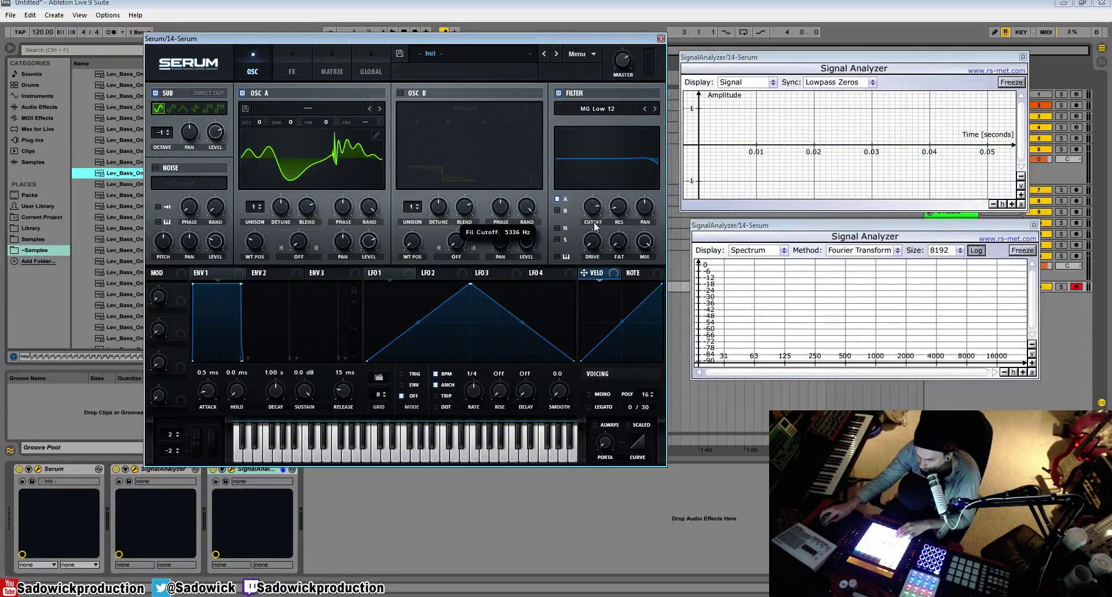
left_click_drag(600, 210, 601, 217)
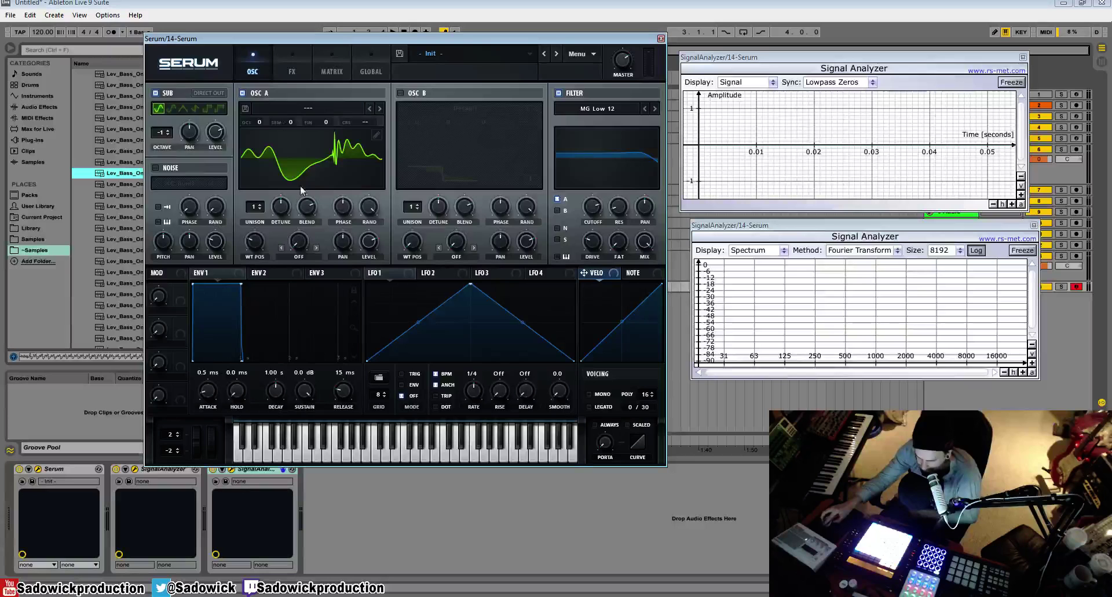
- Apply Morph - Crossfade to oscillator A's wavetable in the editor, close the editor and lower the wavetable position
left_click(375, 134)
left_click(269, 168)
left_click(348, 188)
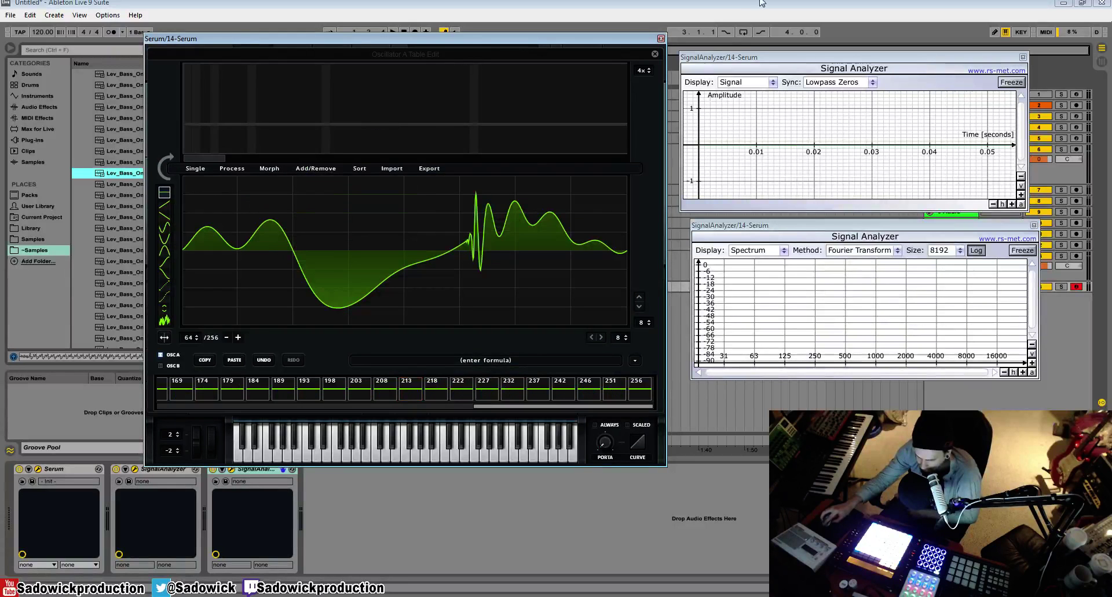
left_click(656, 54)
mouse_move(263, 251)
left_mouse_down()
mouse_move(263, 262)
mouse_move(266, 241)
mouse_move(268, 265)
left_mouse_up()
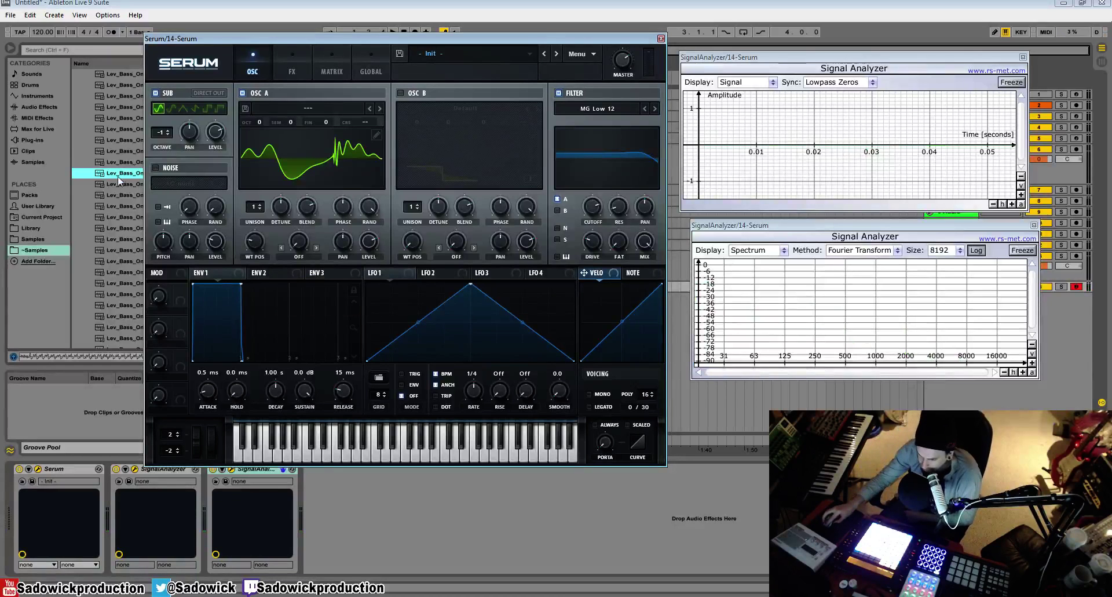
- Import a different bass one-shot into oscillator A with the constant framesize (pitch avg) option and sweep its wavetable position
left_click(105, 96)
left_click_drag(105, 100, 291, 150)
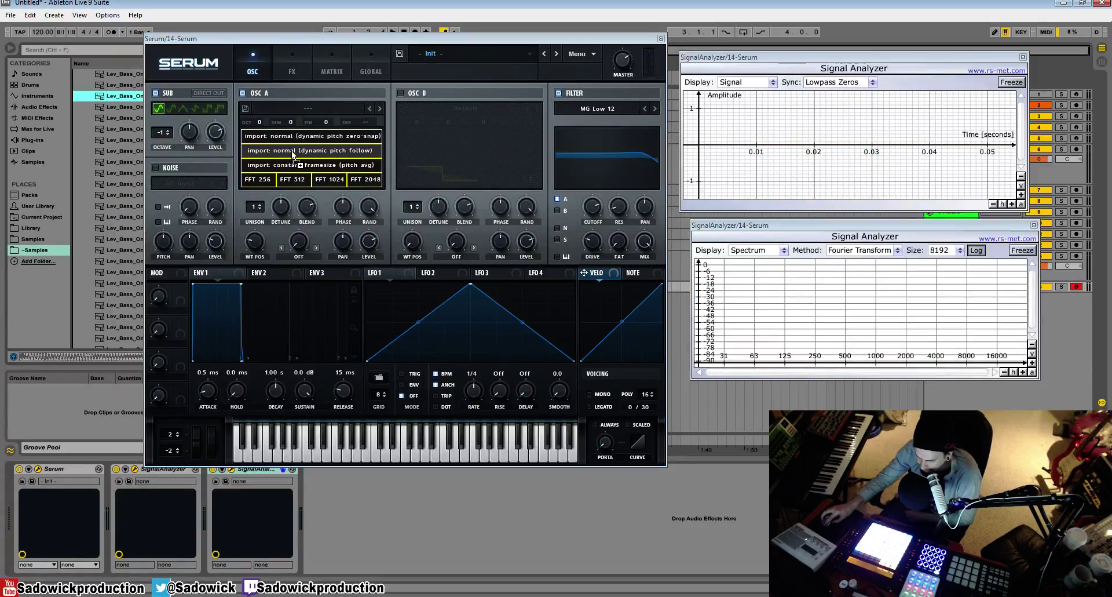
mouse_move(291, 150)
left_mouse_down()
mouse_move(311, 136)
mouse_move(300, 161)
left_mouse_up()
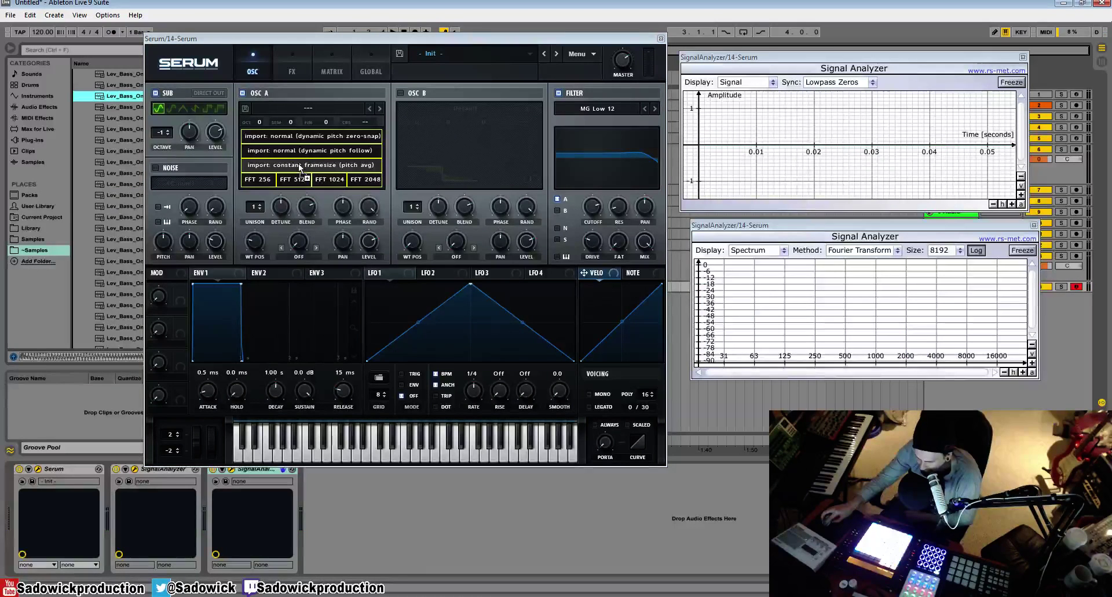
mouse_move(300, 167)
left_mouse_down()
mouse_move(301, 145)
mouse_move(304, 163)
left_mouse_up()
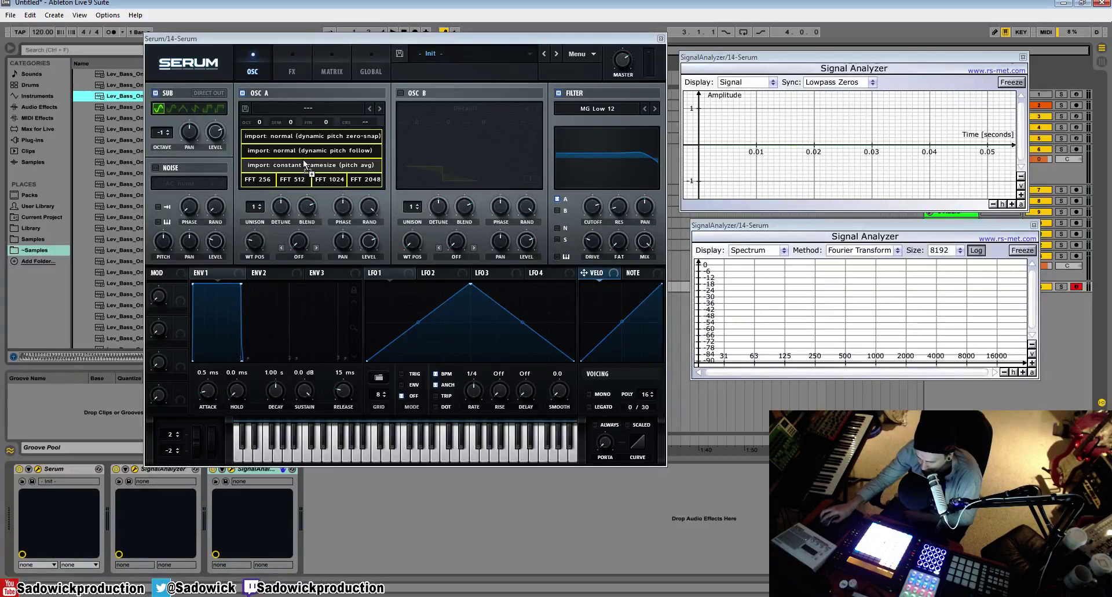
left_click_drag(304, 164, 306, 162)
mouse_move(266, 245)
left_mouse_down()
mouse_move(285, 259)
mouse_move(306, 201)
mouse_move(311, 210)
left_mouse_up()
- Apply Morph - Crossfade to the new wavetable in oscillator A's editor, close the editor and set the wavetable position to 45
left_click(377, 136)
left_click(269, 168)
left_click(278, 181)
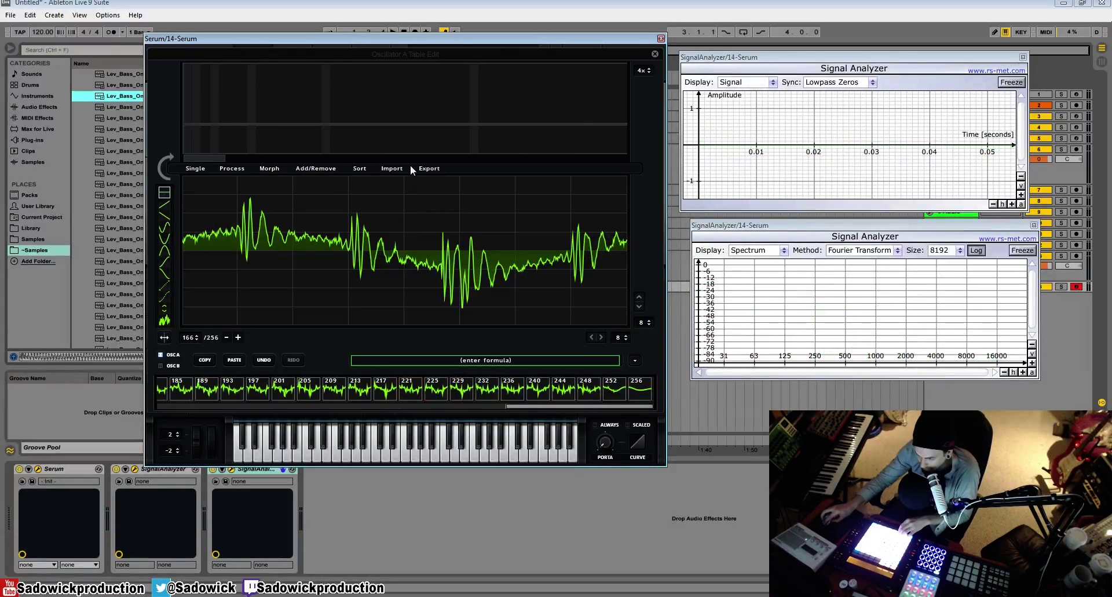
left_click(655, 54)
left_click_drag(261, 238, 269, 276)
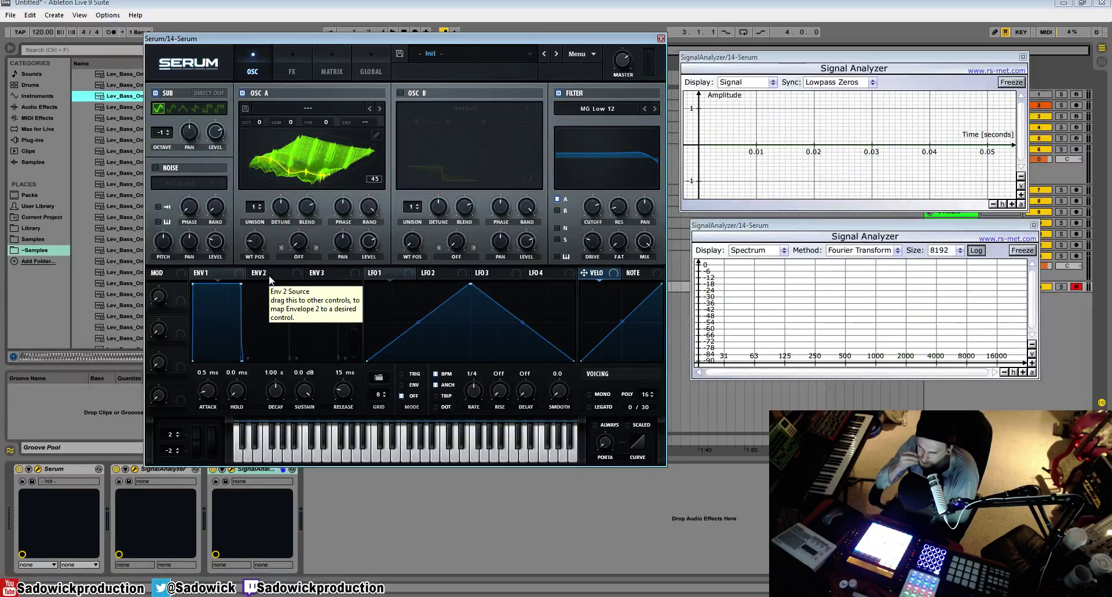
- Move the Serum window and both Signal Analyzer windows toward the browser side, uncovering Ableton's track mixer
left_click_drag(482, 41, 401, 41)
left_click_drag(869, 59, 794, 48)
left_click_drag(800, 225, 735, 215)
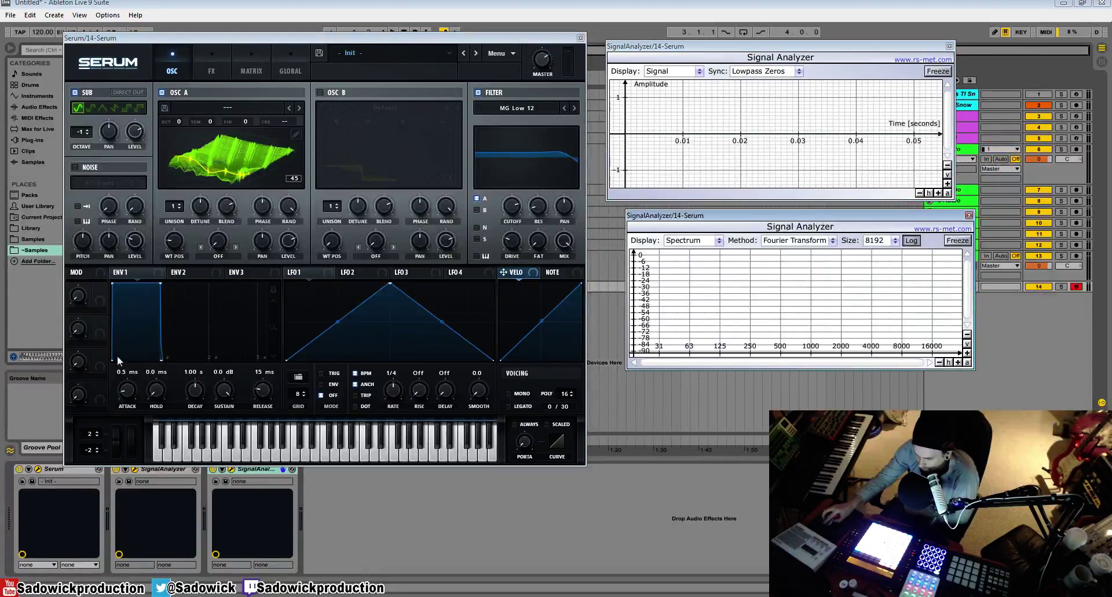
- Try envelope 1 with a 682 ms decay and no sustain, and restore full sustain with 906 ms decay and 62 ms release
left_click(134, 272)
left_click_drag(160, 284, 138, 353)
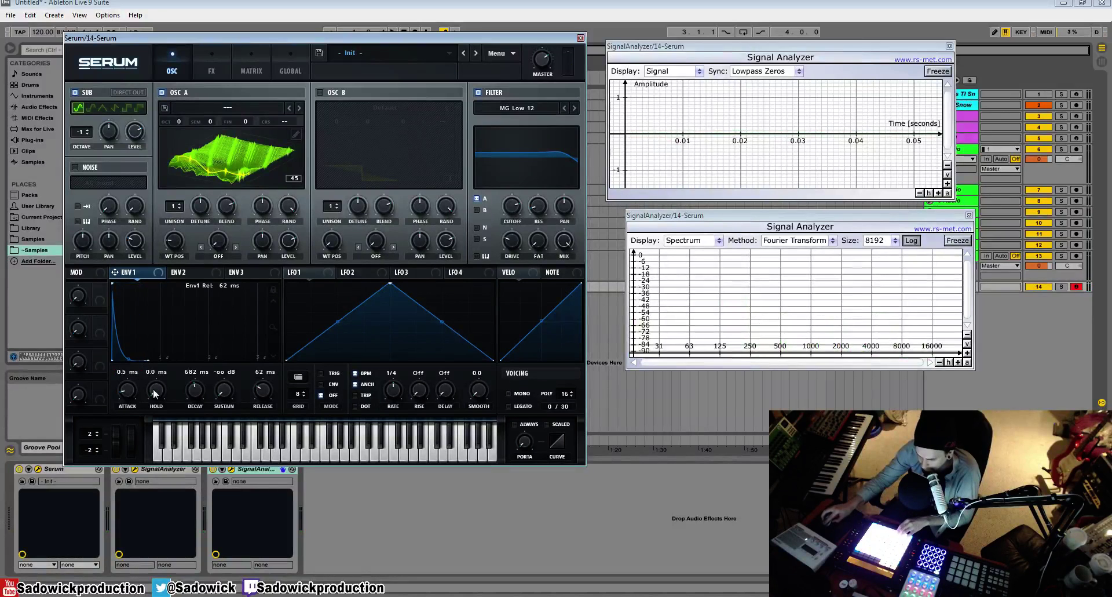
left_click_drag(148, 360, 157, 284)
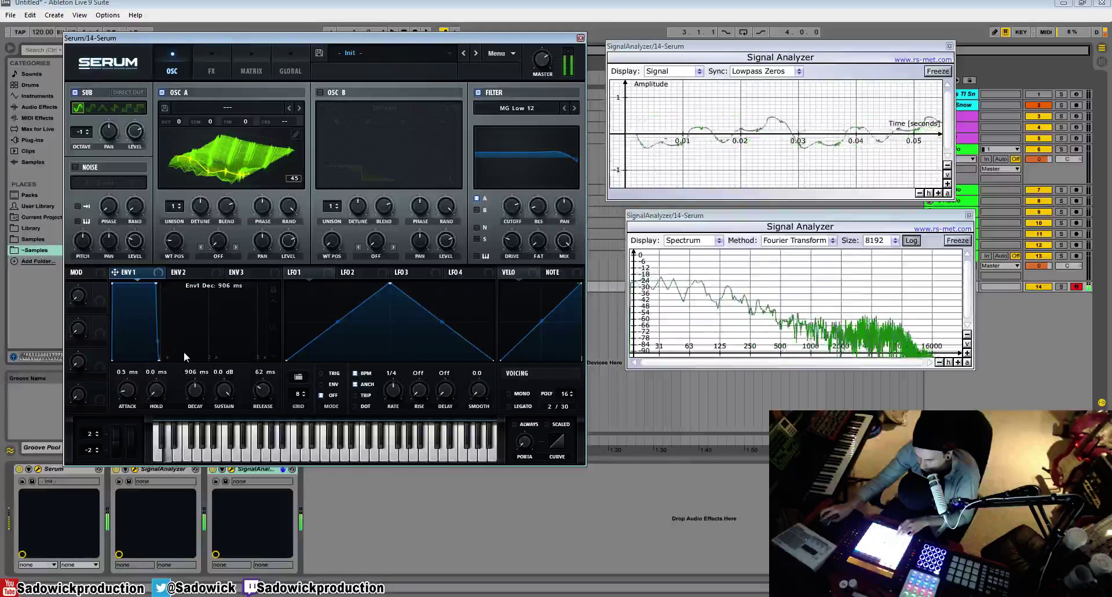
- Modulate oscillator A's wavetable position, based at 12, with envelope 2 set to 596 ms decay and 0% sustain
left_click(186, 271)
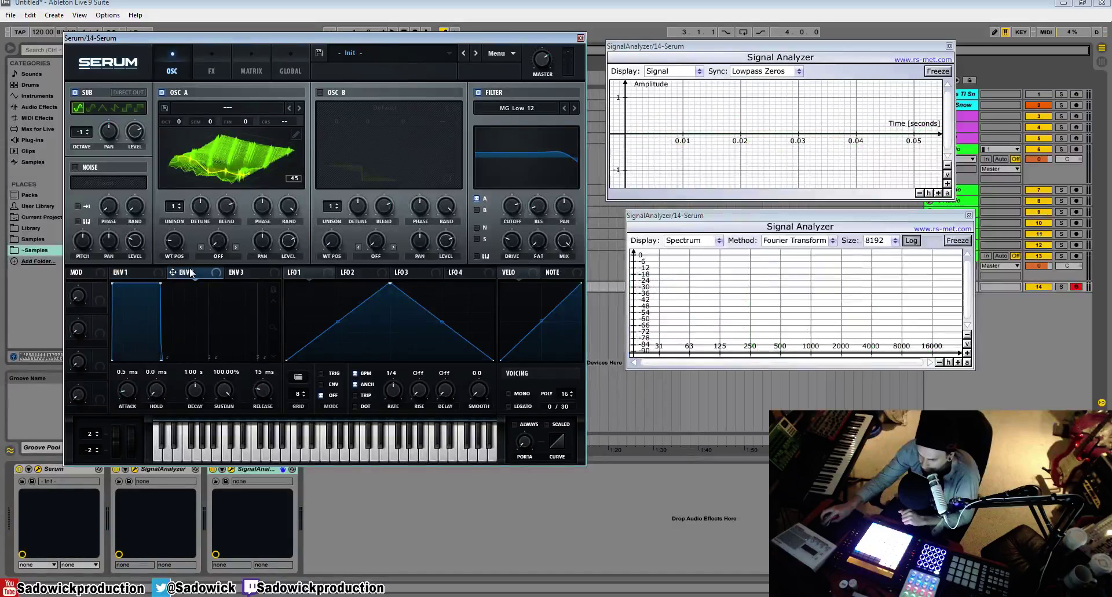
left_click(252, 272)
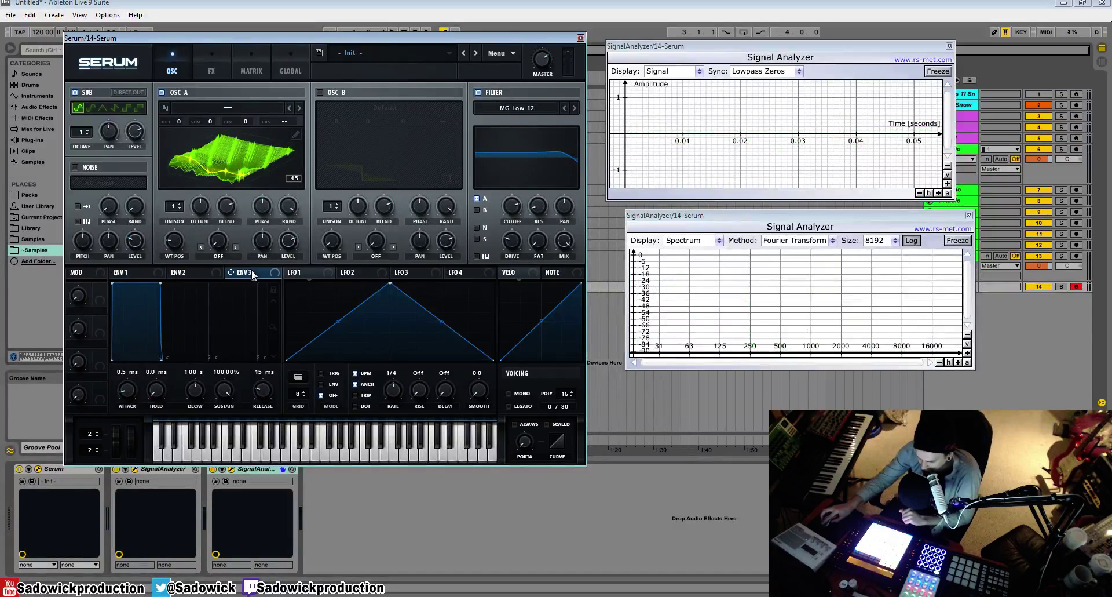
left_click(204, 270)
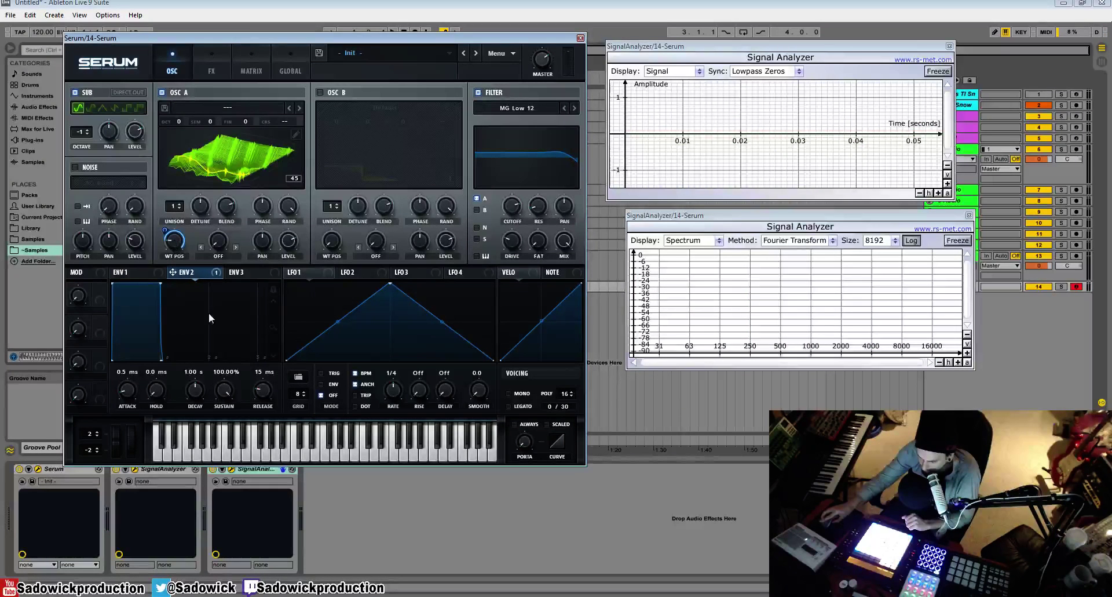
left_click_drag(160, 282, 137, 376)
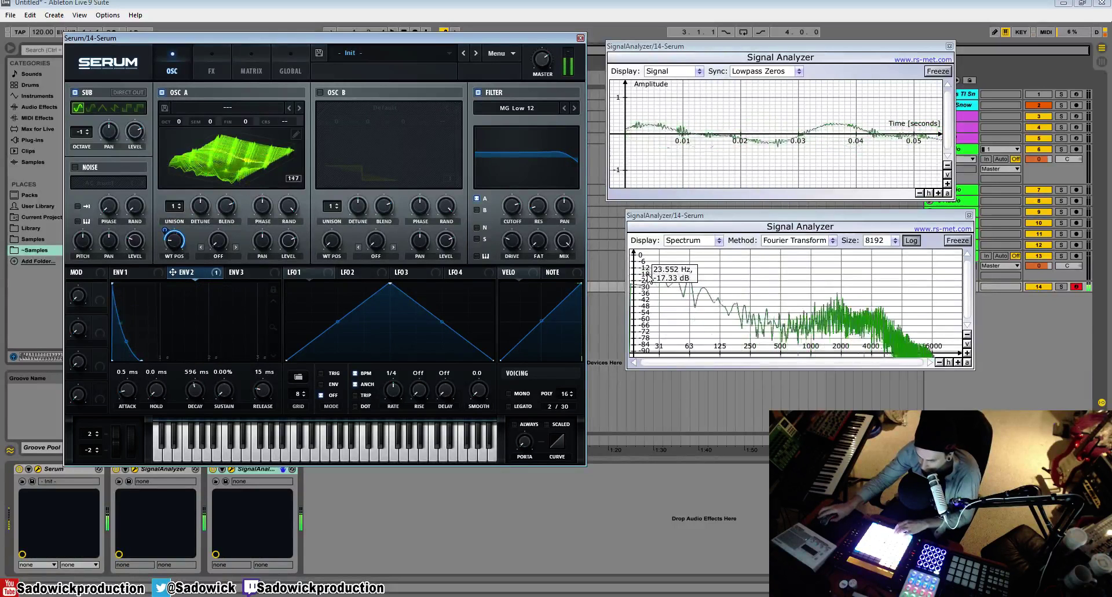
left_click_drag(165, 230, 172, 266)
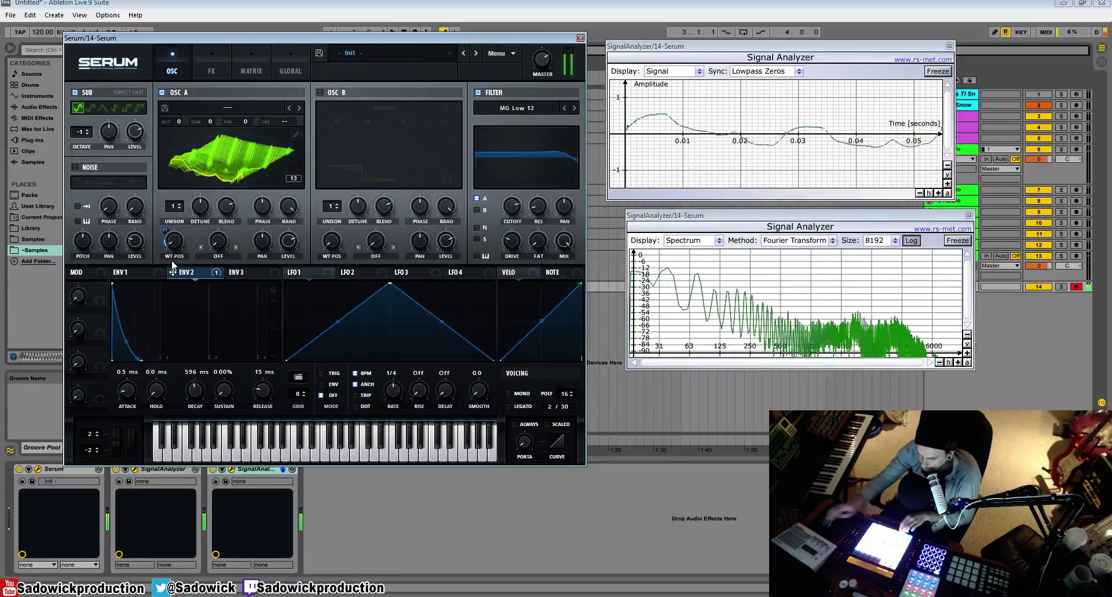
- Enable mono voicing, set oscillator A's warp mode to Bend +/- and modulate the warp amount with envelope 2
left_click(508, 394)
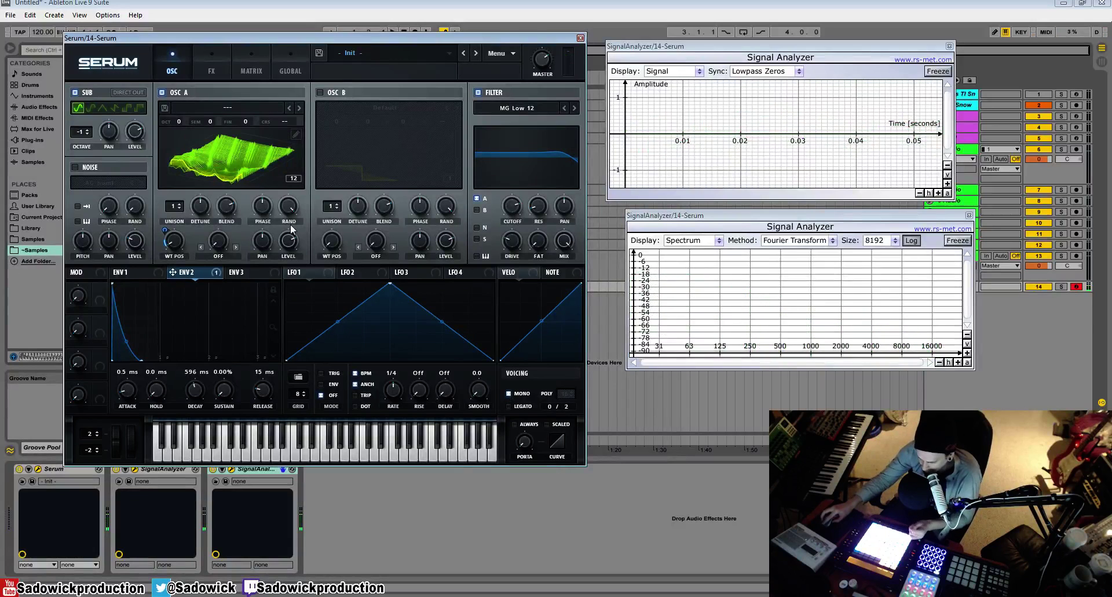
left_click(218, 256)
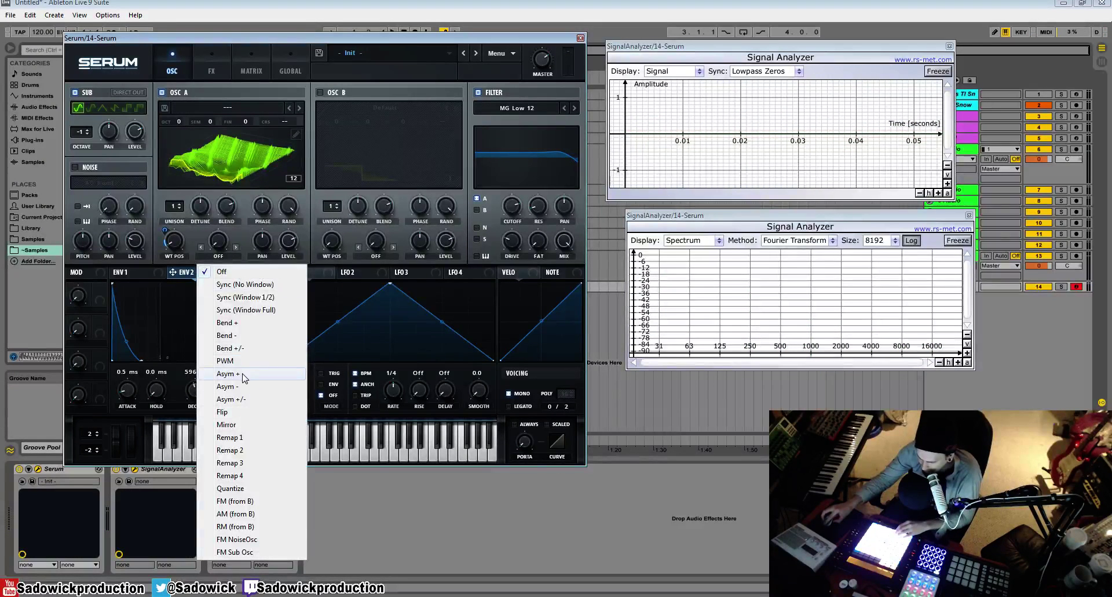
left_click(245, 349)
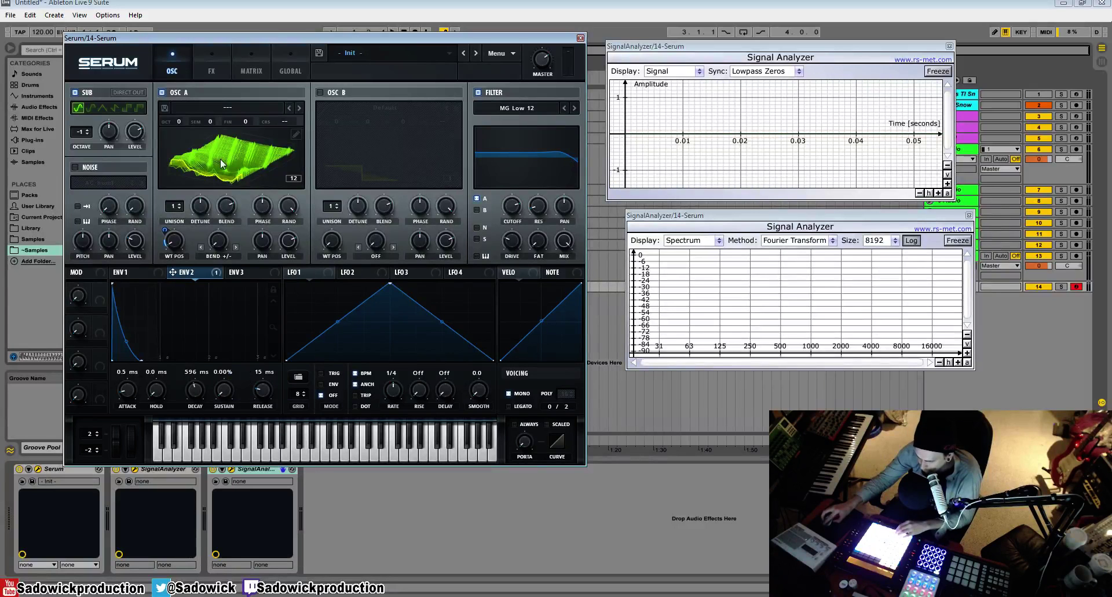
left_click_drag(235, 207, 214, 257)
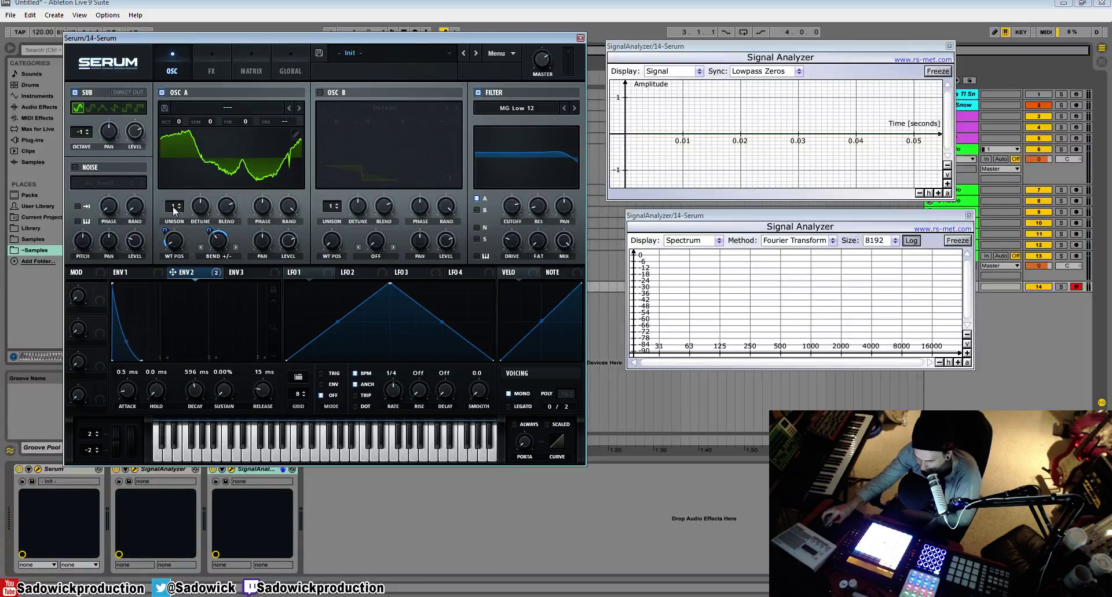
- Set oscillator A's unison to 5 voices
left_click_drag(173, 206, 177, 186)
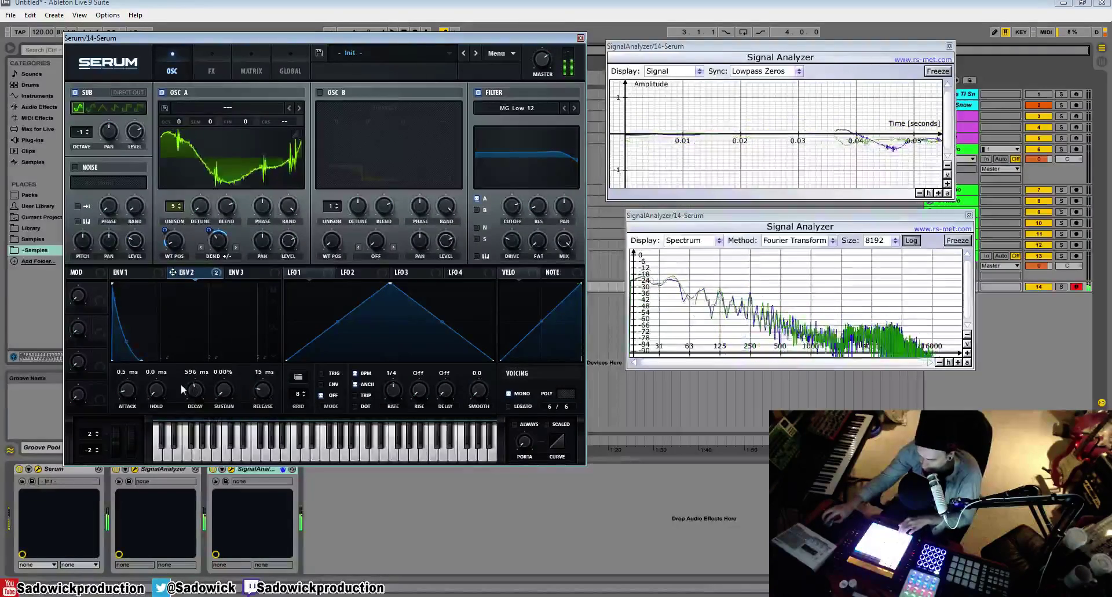
double_click(214, 371)
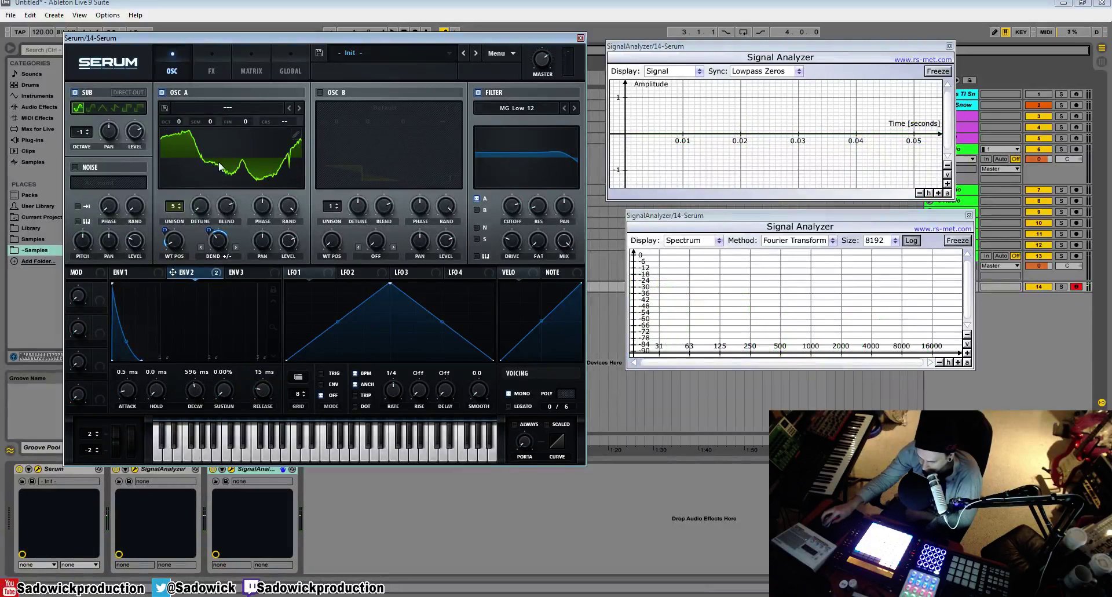
- Initialize the Serum patch and switch on the MG Low 12 filter for oscillator A's default saw
left_click(497, 53)
left_click(519, 114)
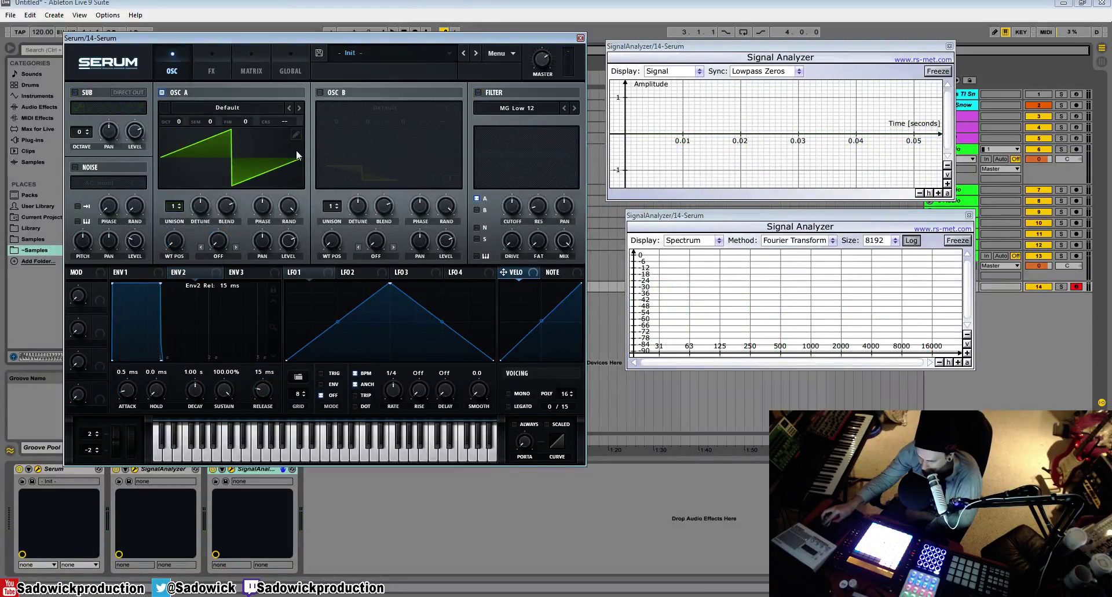
left_click(479, 92)
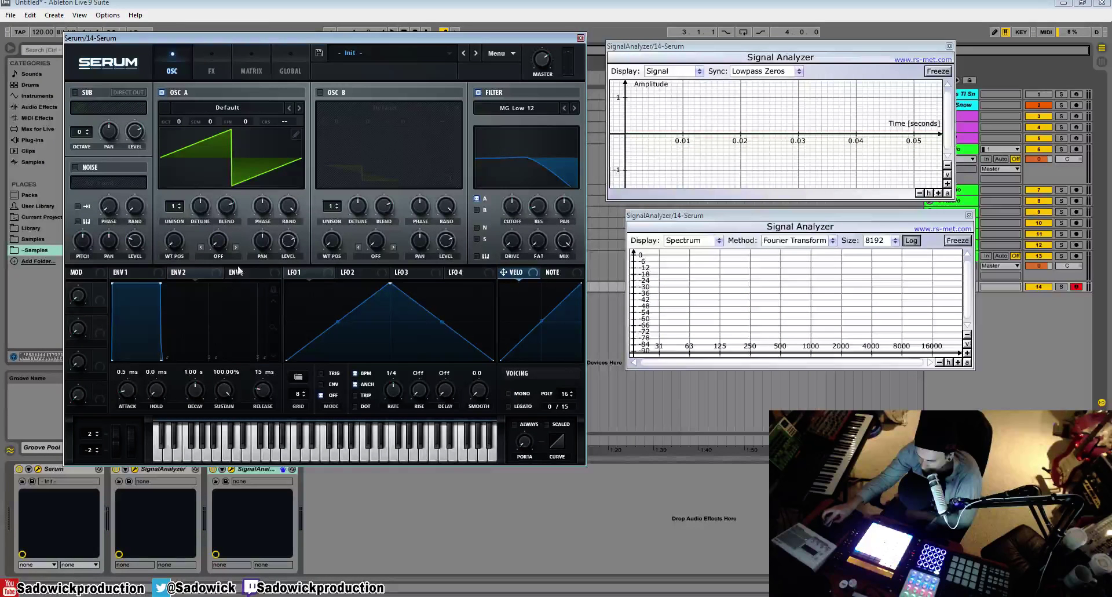
- Lower the filter cutoff and modulate it with envelope 2 set to 793 ms decay and 0% sustain
left_click_drag(509, 207, 511, 206)
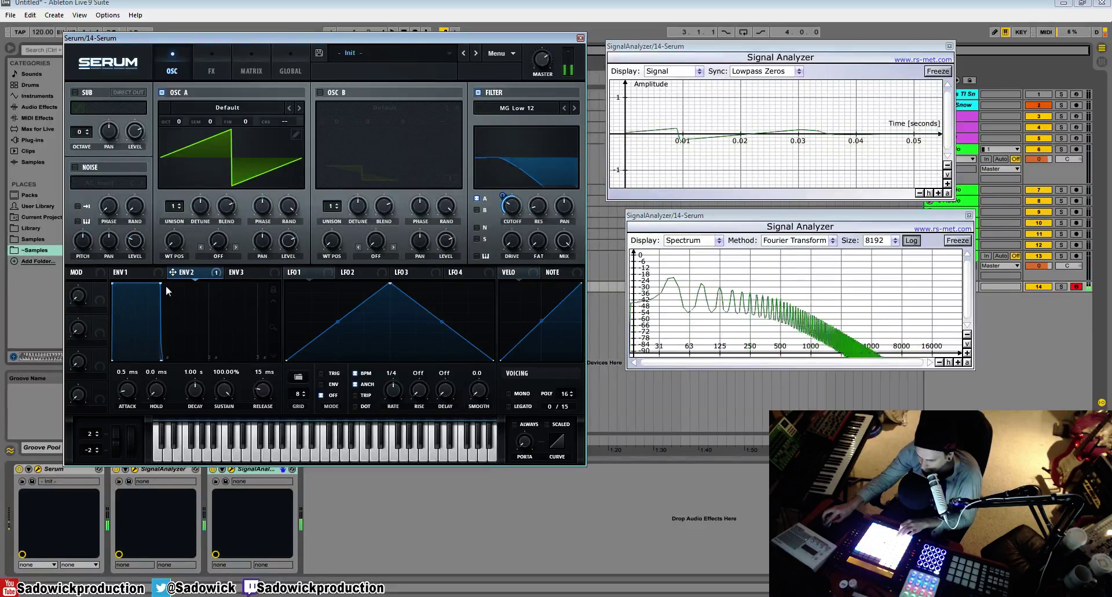
left_click_drag(159, 284, 150, 374)
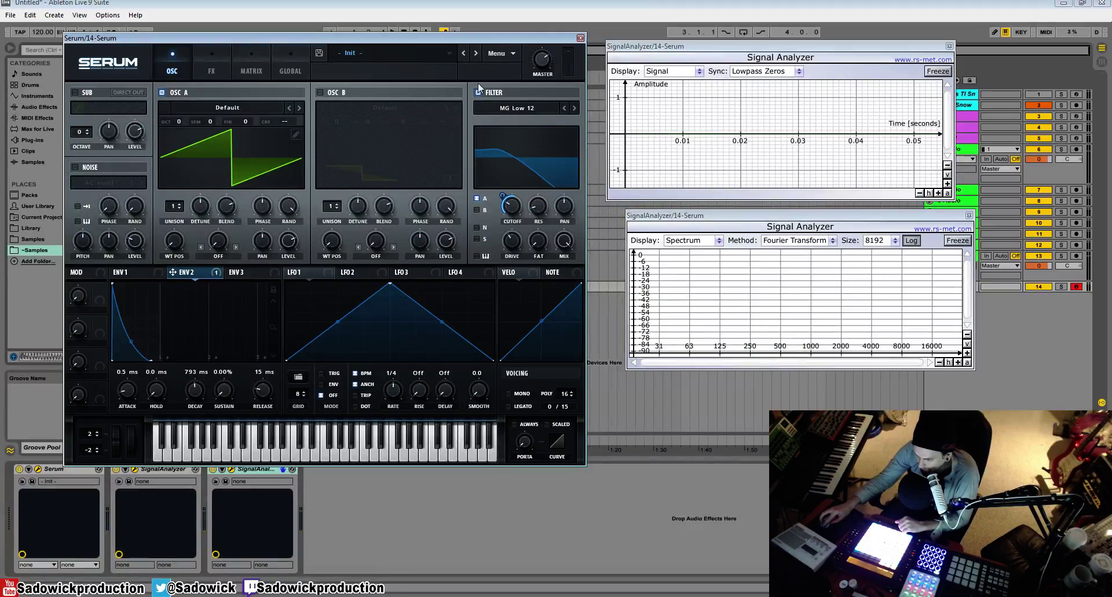
- Initialize the Serum patch and load the FM_Freak wavetable from the Digital category into oscillator A
left_click(504, 54)
left_click(526, 111)
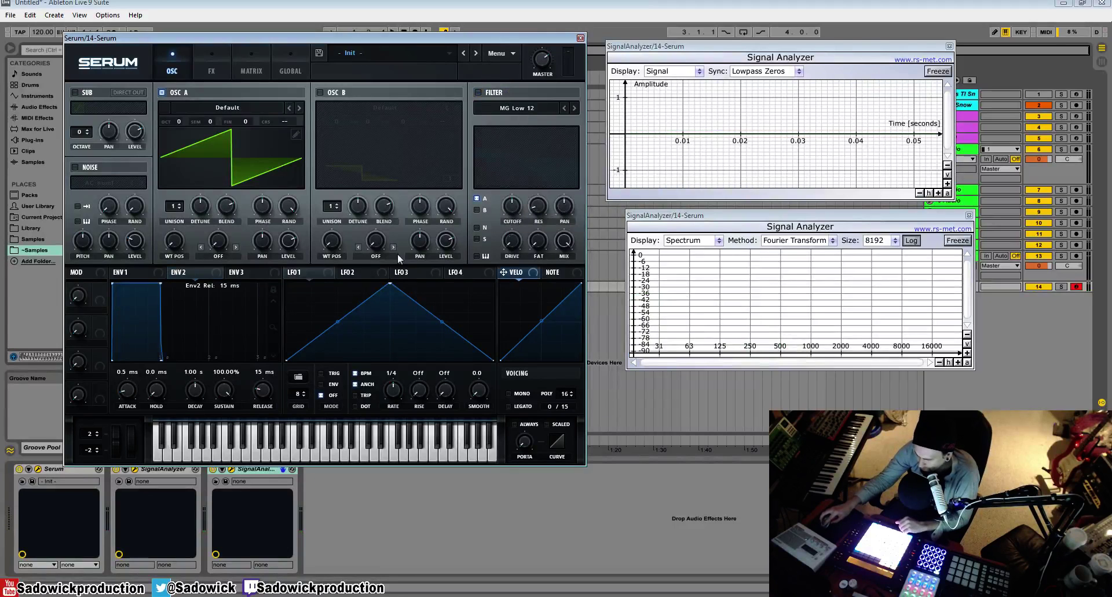
left_click(235, 107)
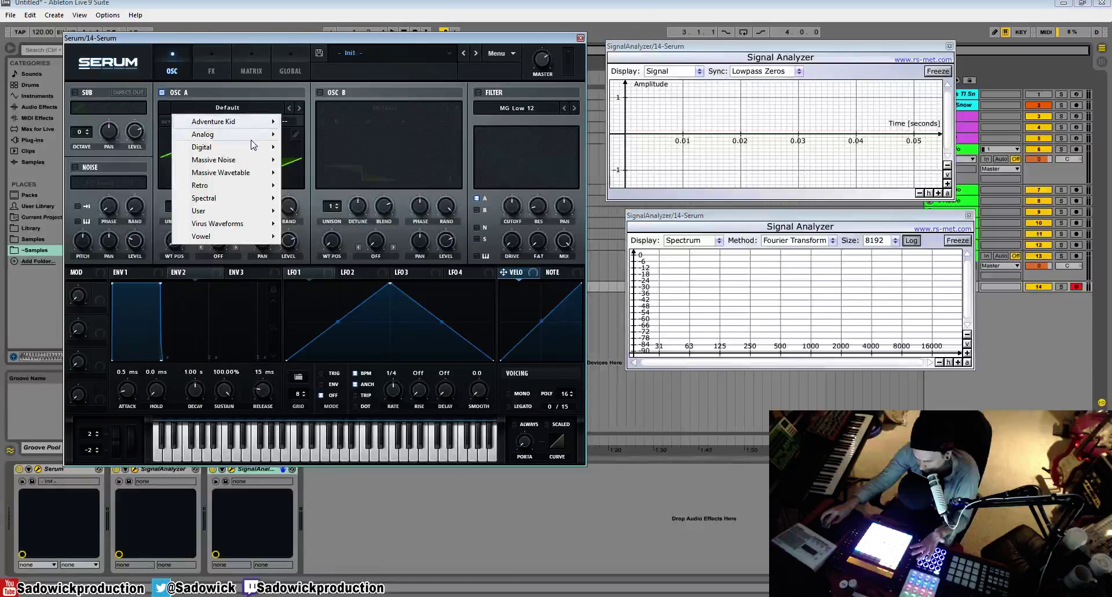
mouse_move(252, 137)
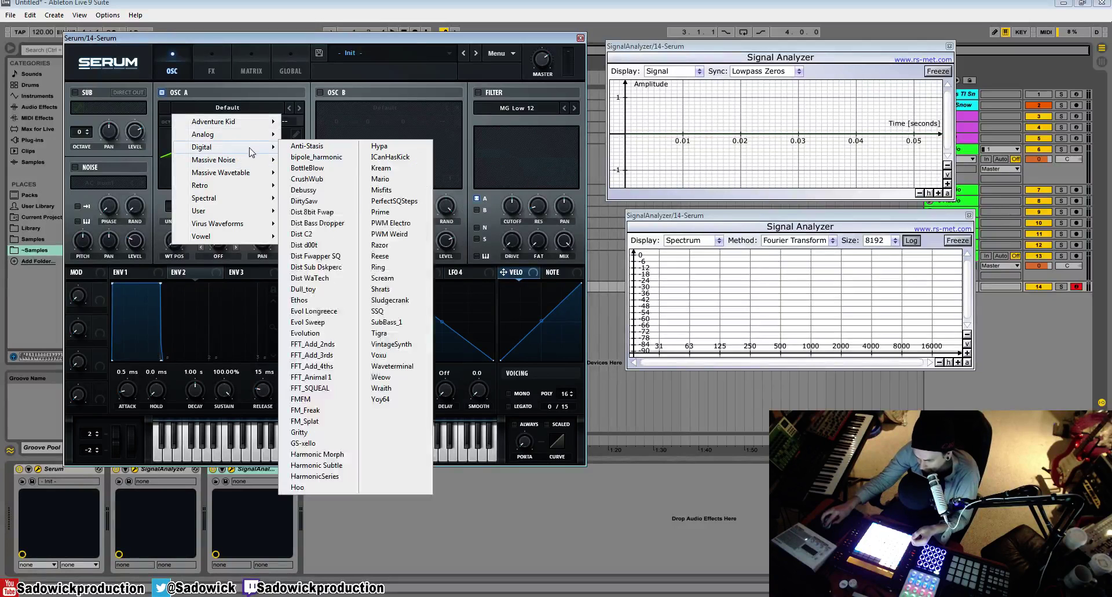
left_click(322, 413)
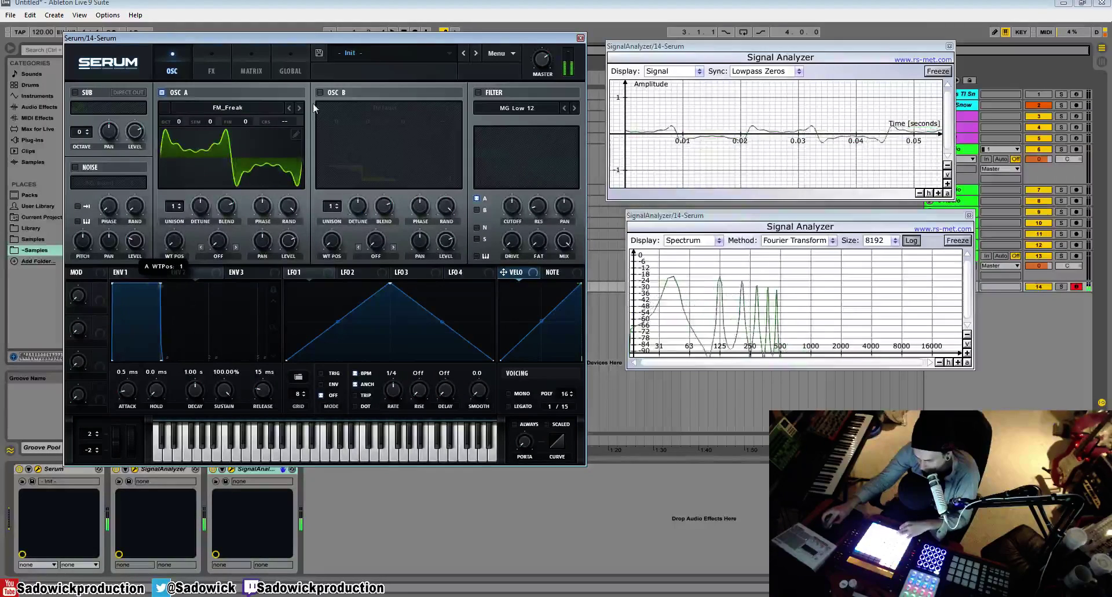
- Audition the FMFM, FFT_SQUEAL and FFT_Animal 1 wavetables in oscillator A, sweeping the wavetable position of each
left_click(289, 108)
left_click_drag(172, 238, 230, 228)
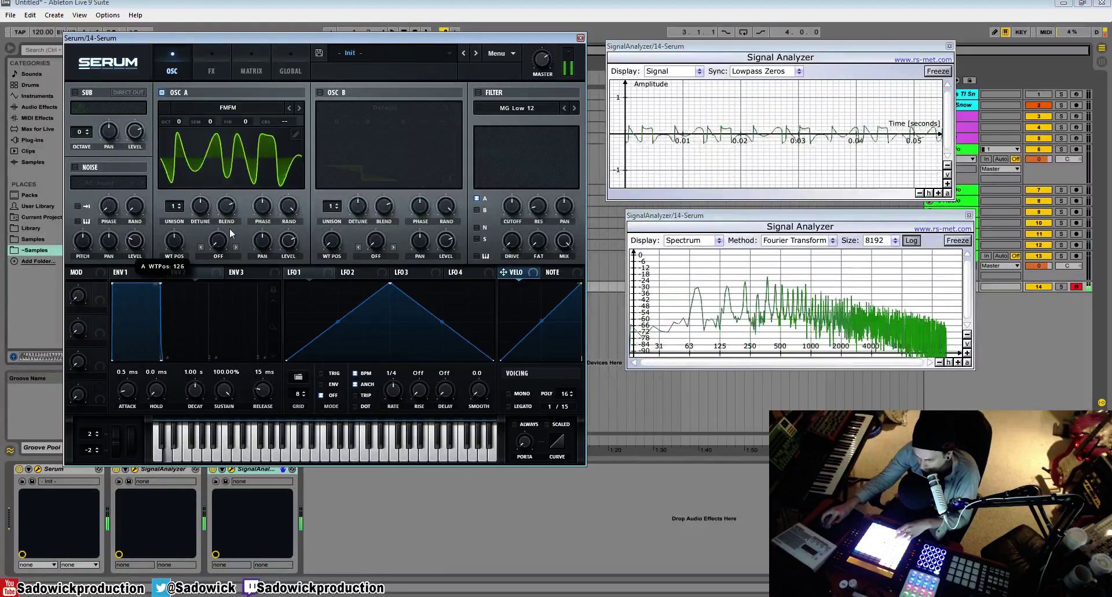
left_click(289, 107)
left_click_drag(174, 240, 181, 222)
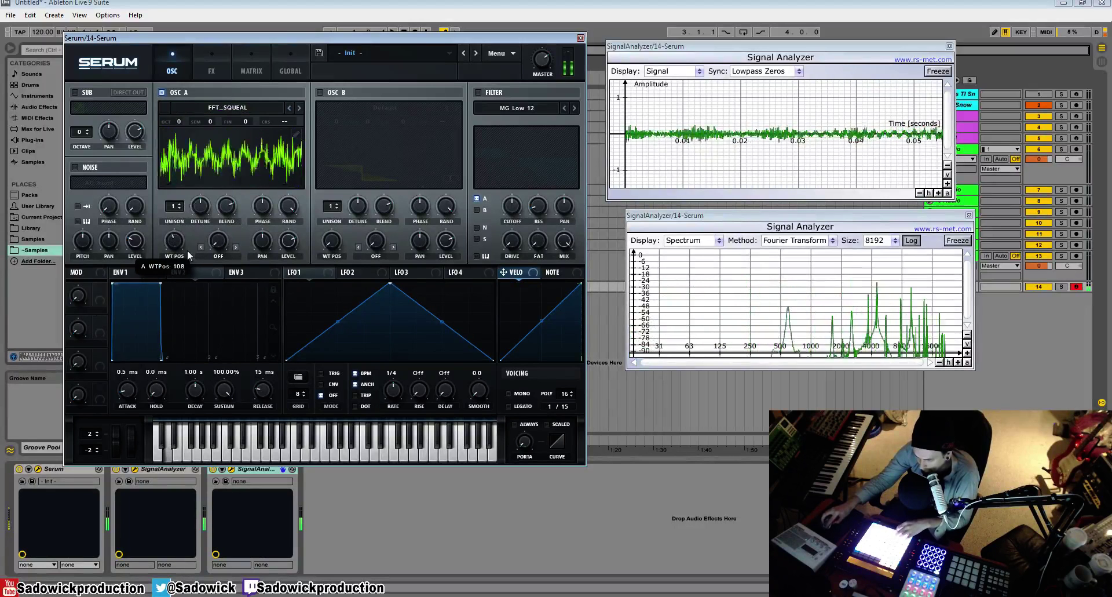
left_click(289, 108)
left_click_drag(173, 241, 174, 223)
- Browse oscillator A's Spectral wavetables from Monster 9 [SL] to Monster 8 [SL] and sweep the wavetable position
left_click(213, 104)
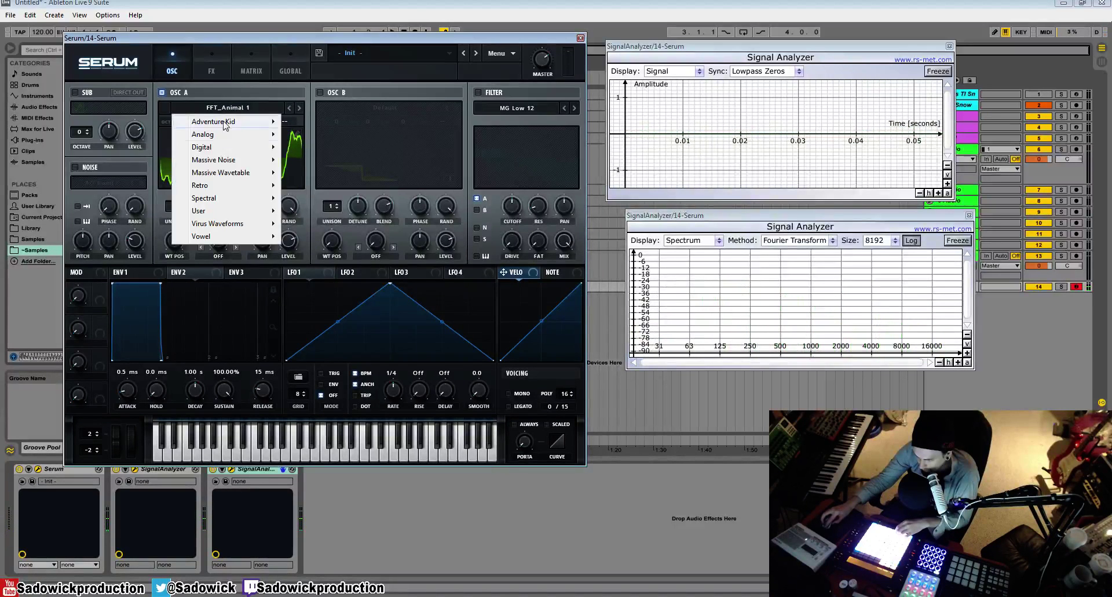
mouse_move(229, 148)
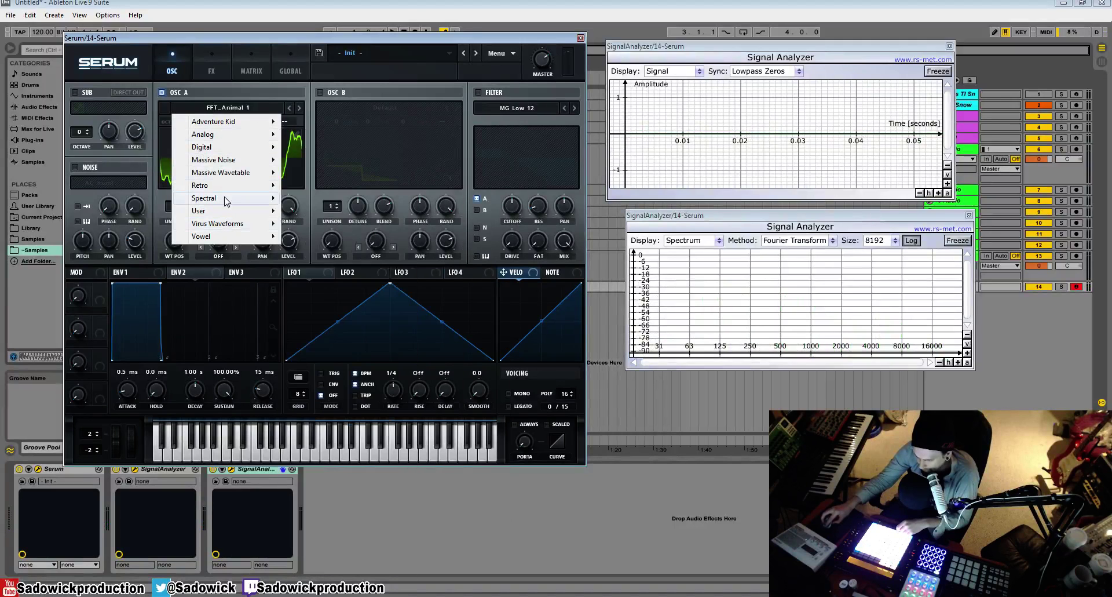
mouse_move(227, 199)
left_click(310, 364)
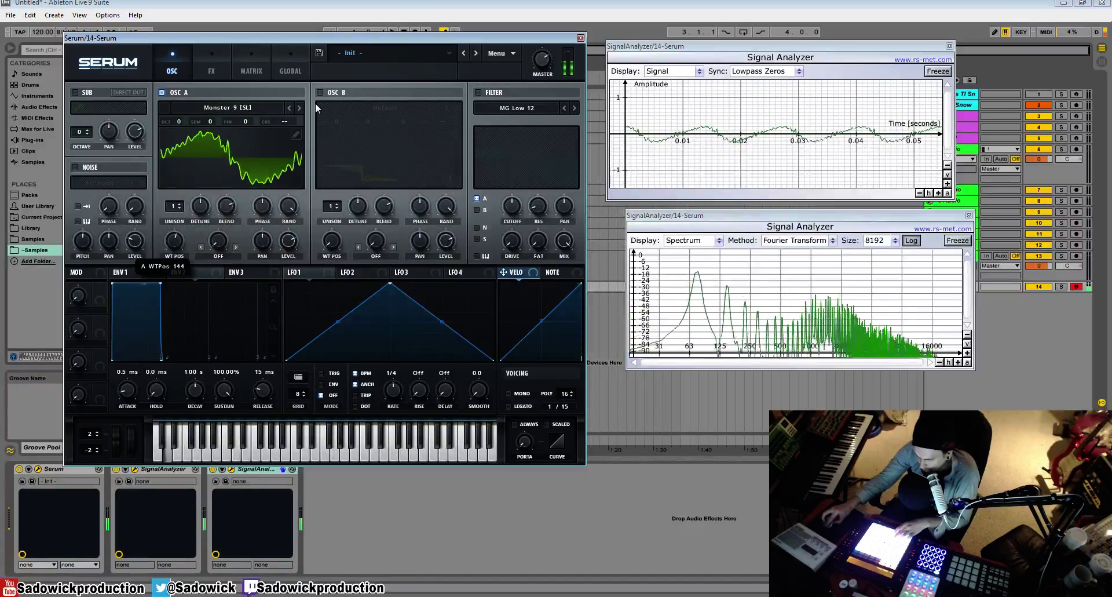
left_click(289, 107)
left_click_drag(174, 241, 195, 304)
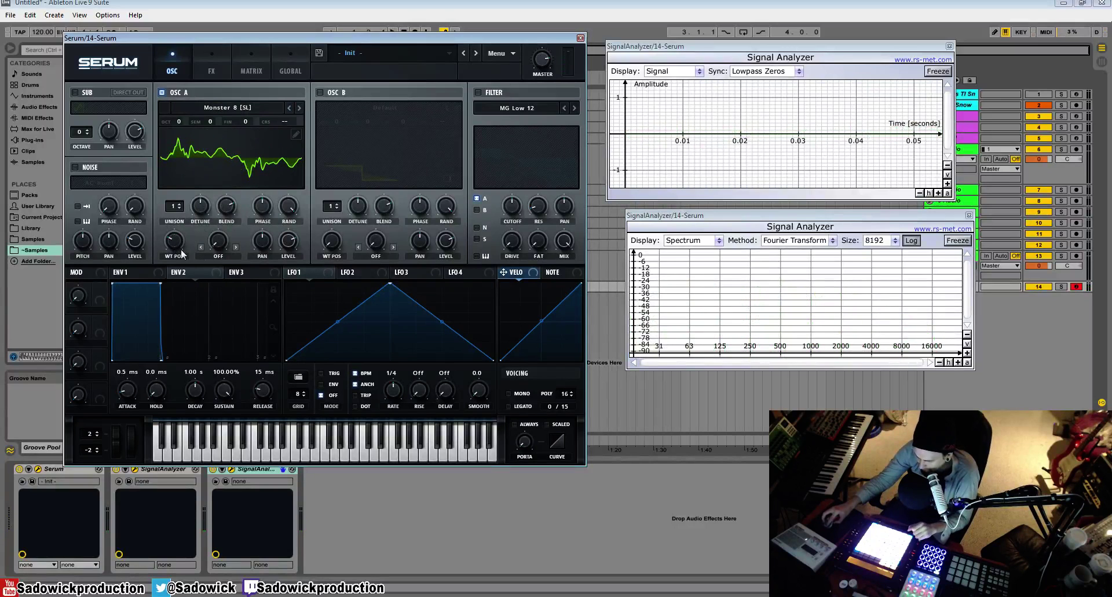
left_click_drag(184, 255, 181, 230)
- Modulate oscillator A's wavetable position with LFO 1 in trigger mode and adjust the modulation range
left_click_drag(328, 273, 169, 247)
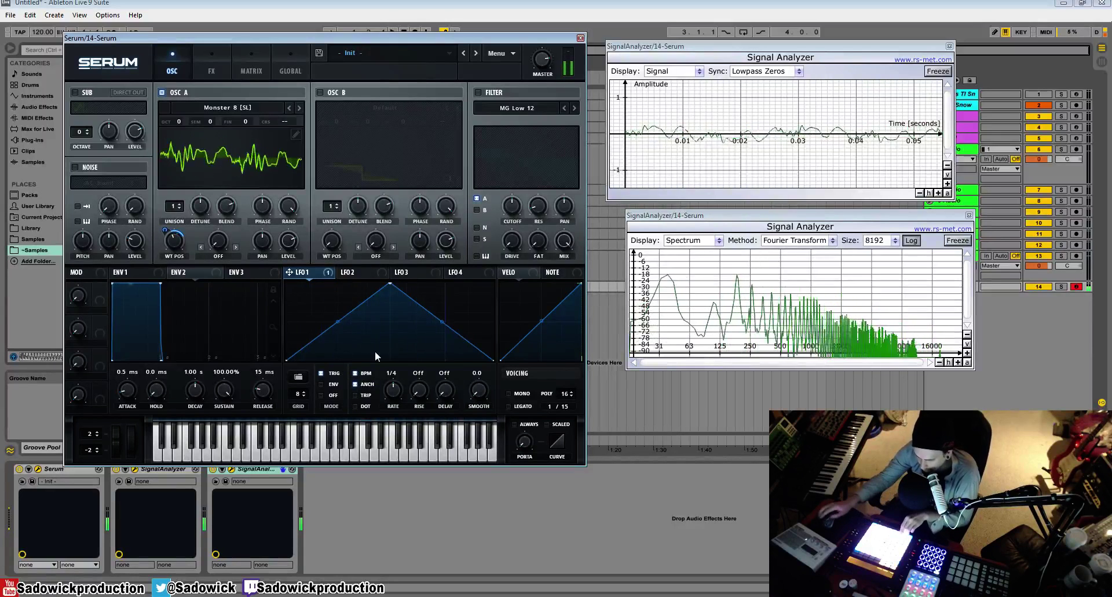
mouse_move(166, 233)
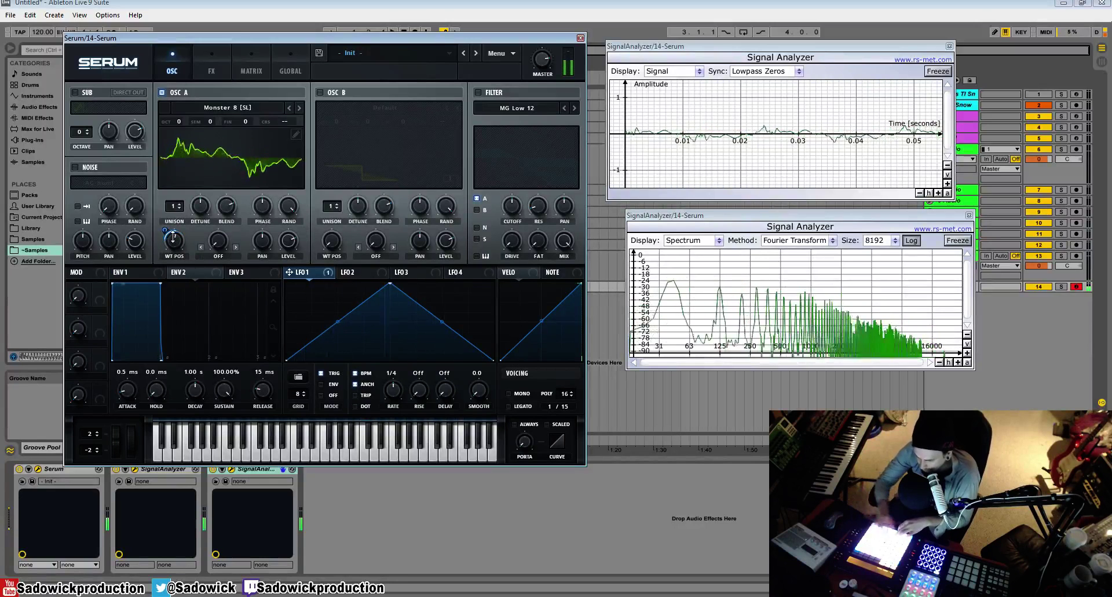
left_click_drag(174, 236, 187, 186)
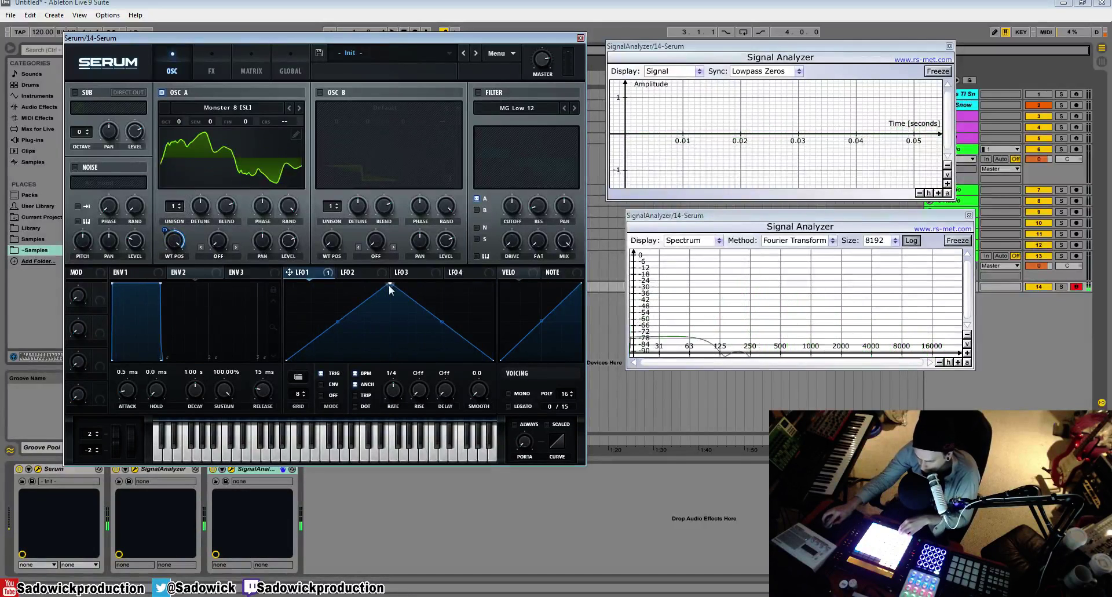
- Move LFO 1's peak point to the end of its cycle and back to the middle
left_click_drag(390, 284, 541, 233)
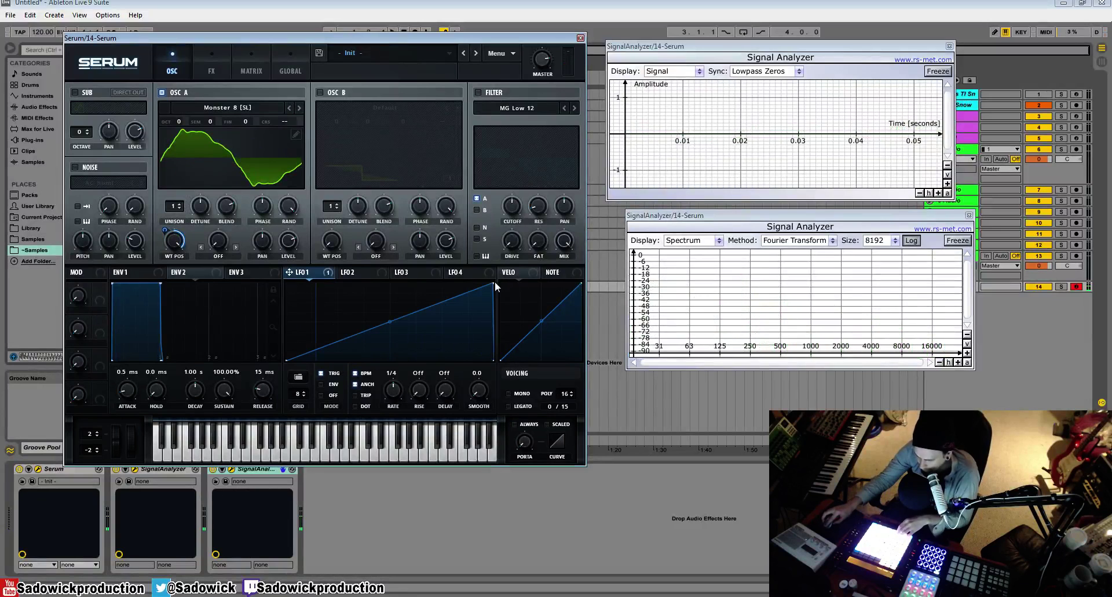
left_click_drag(494, 283, 390, 258)
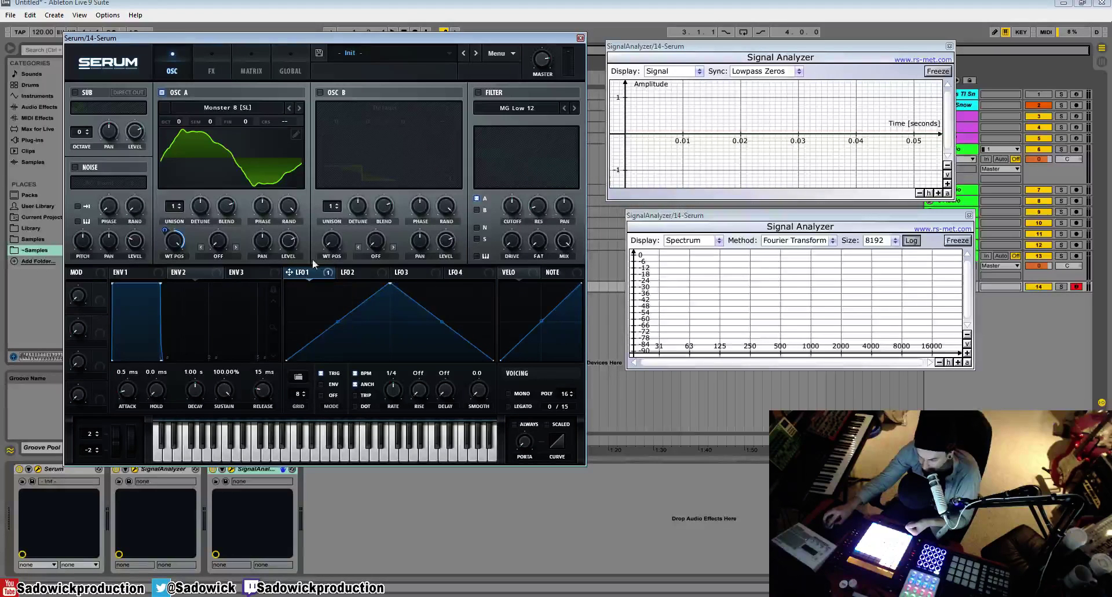
mouse_move(390, 283)
left_mouse_down()
mouse_move(281, 303)
mouse_move(333, 348)
mouse_move(397, 295)
mouse_move(390, 276)
left_mouse_up()
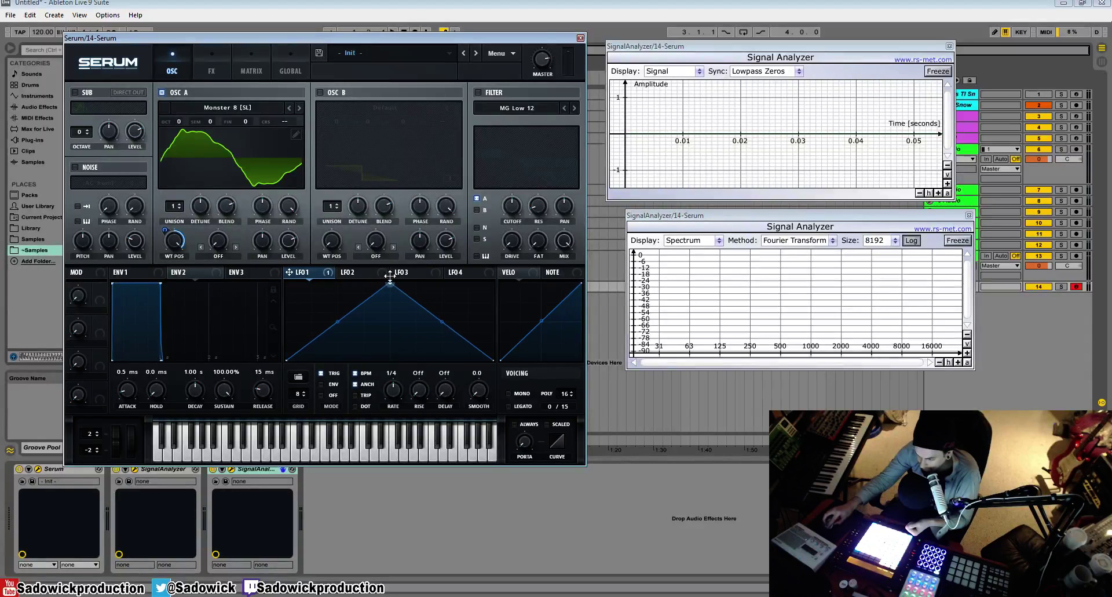
- Add four points to LFO 1's triangle to form an irregular multi-peak shape, and set its rate to bar
double_click(309, 306)
double_click(349, 317)
double_click(435, 304)
left_click_drag(435, 304, 413, 333)
double_click(460, 306)
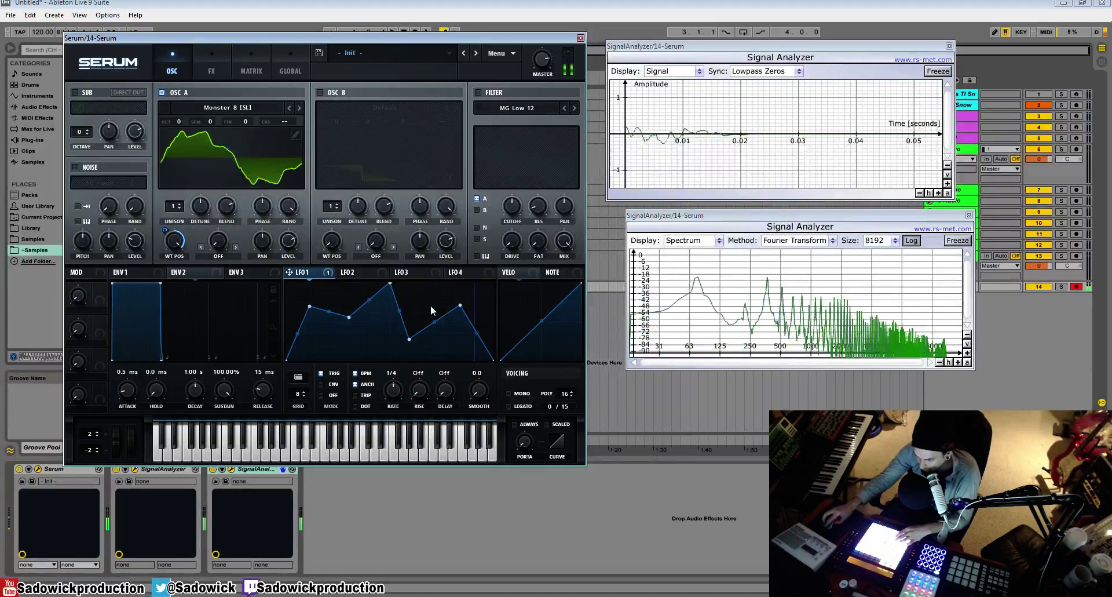
left_click_drag(393, 400, 393, 410)
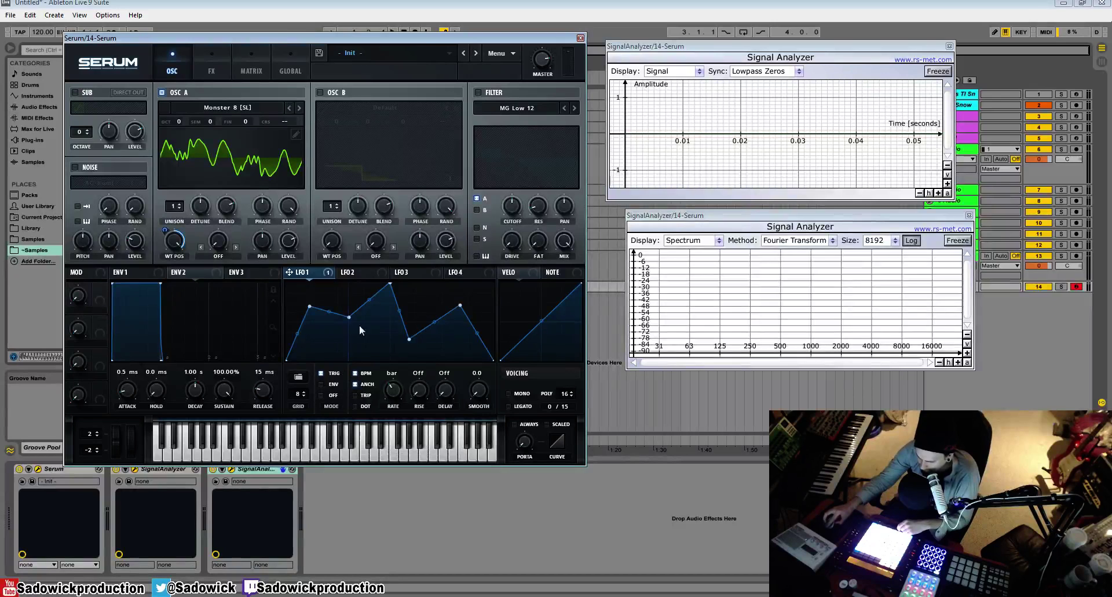
- Load the basic sine shape into LFO 1 and set its rate to 1/2
left_click(299, 378)
mouse_move(322, 381)
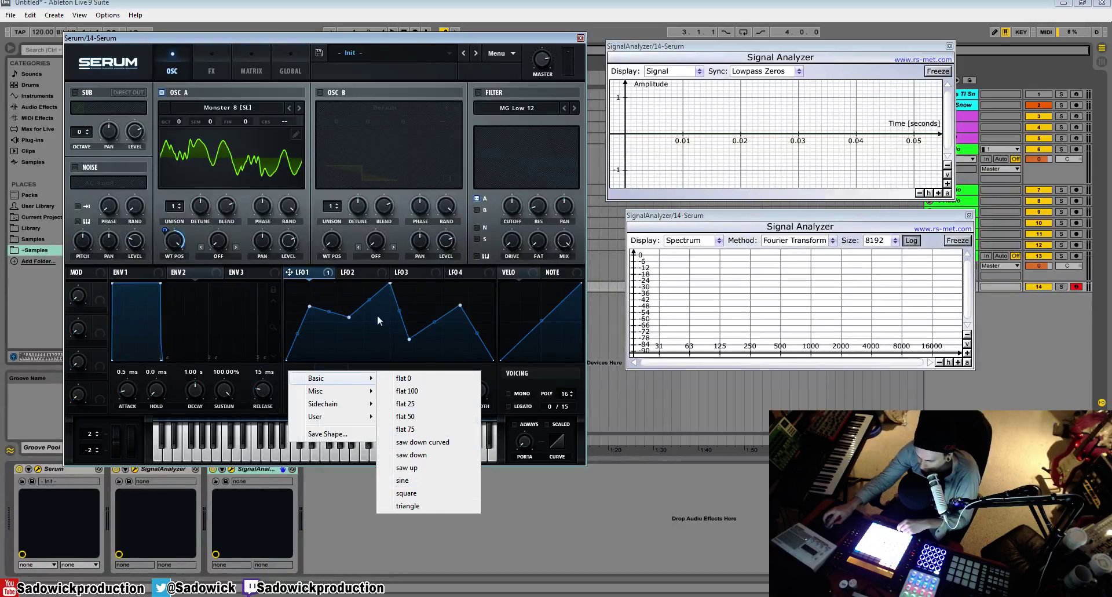
left_click(425, 483)
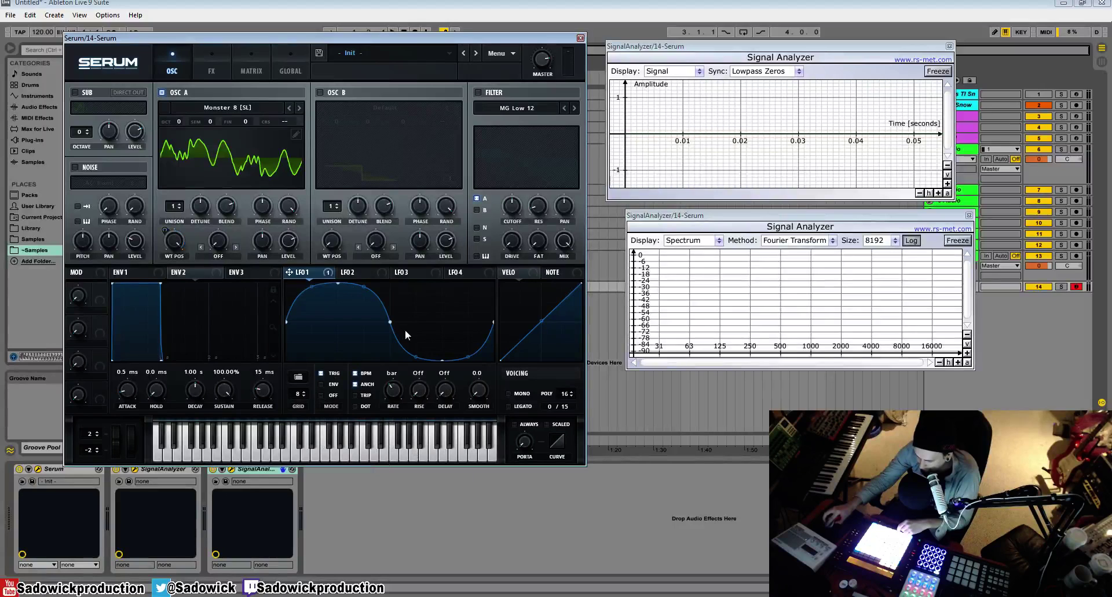
mouse_move(398, 388)
left_mouse_down()
mouse_move(407, 360)
mouse_move(414, 392)
left_mouse_up()
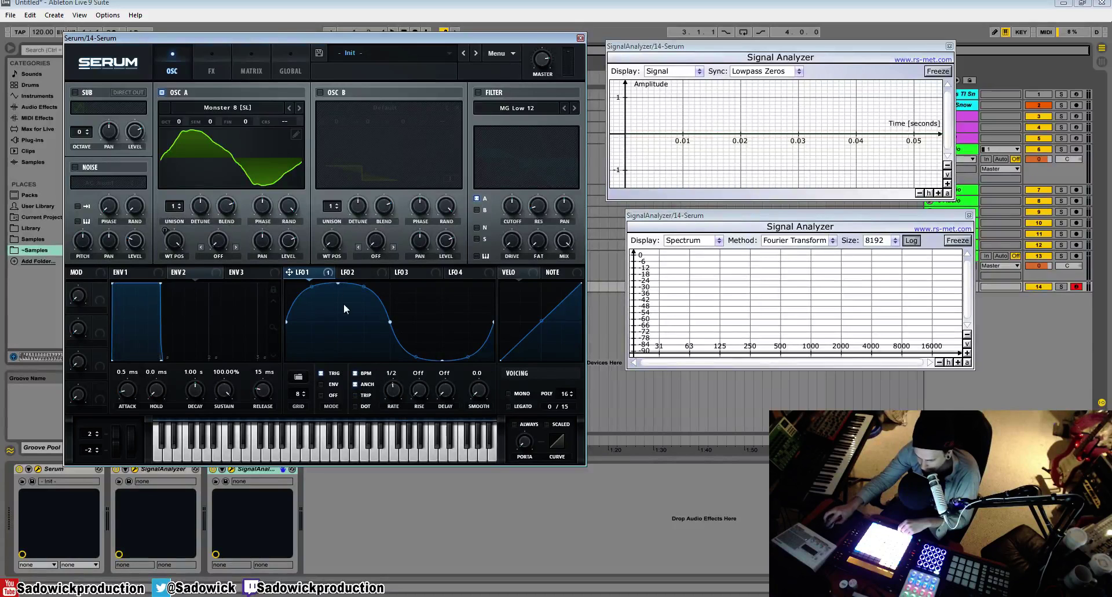
- Load the basic flat 0 shape into LFO 1 and switch it to envelope mode
left_click(300, 377)
mouse_move(311, 382)
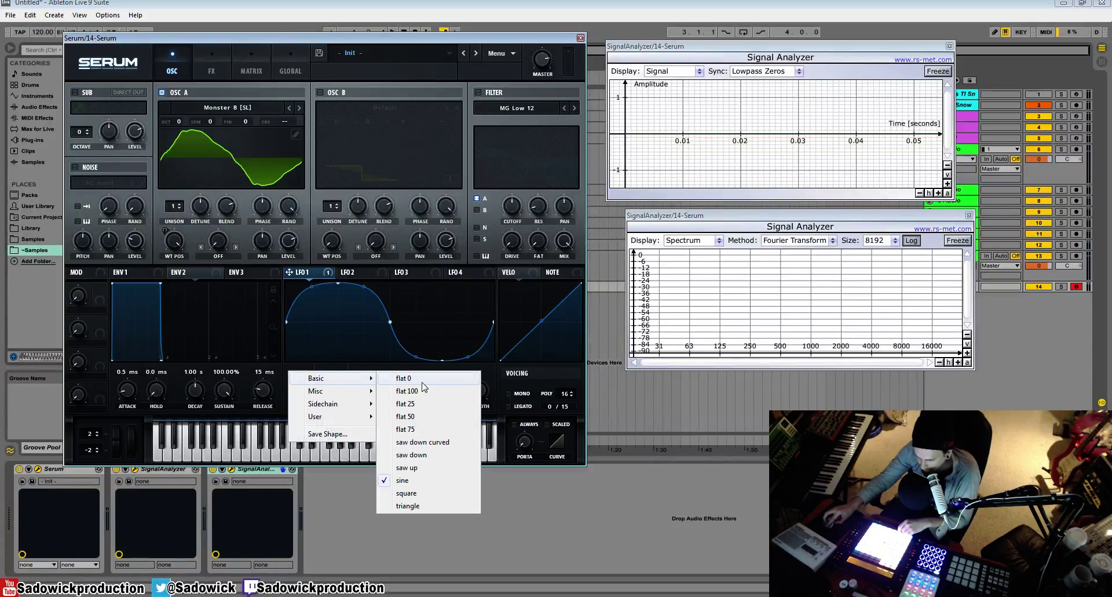
left_click(426, 380)
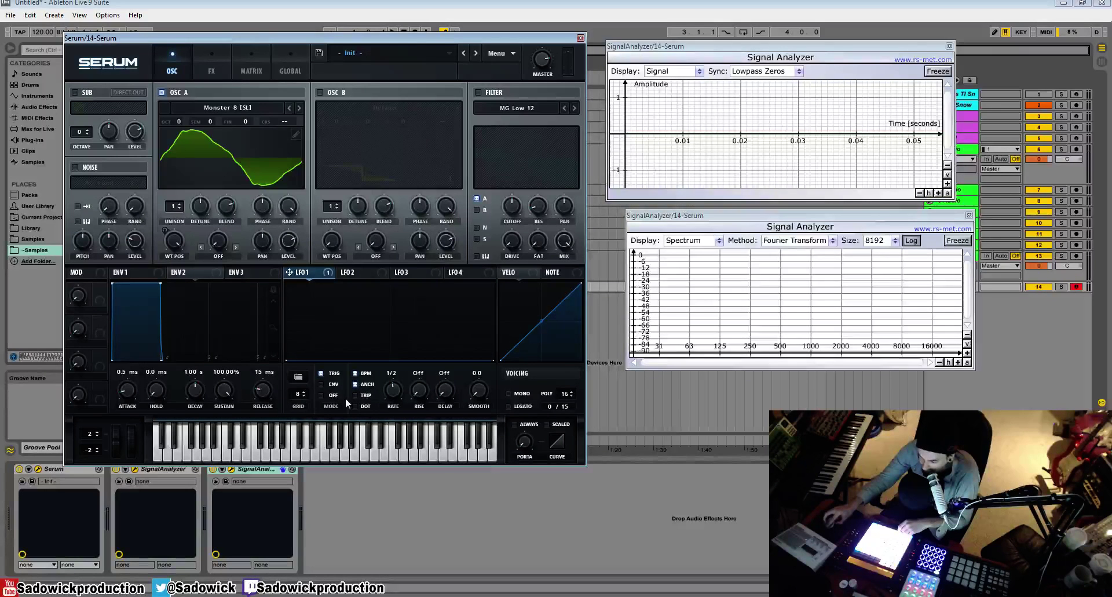
left_click(322, 383)
- Shape LFO 1 into a curve falling from maximum at the start to zero at the end, with its rate at bar
left_click_drag(287, 358, 322, 312)
left_click_drag(287, 358, 281, 271)
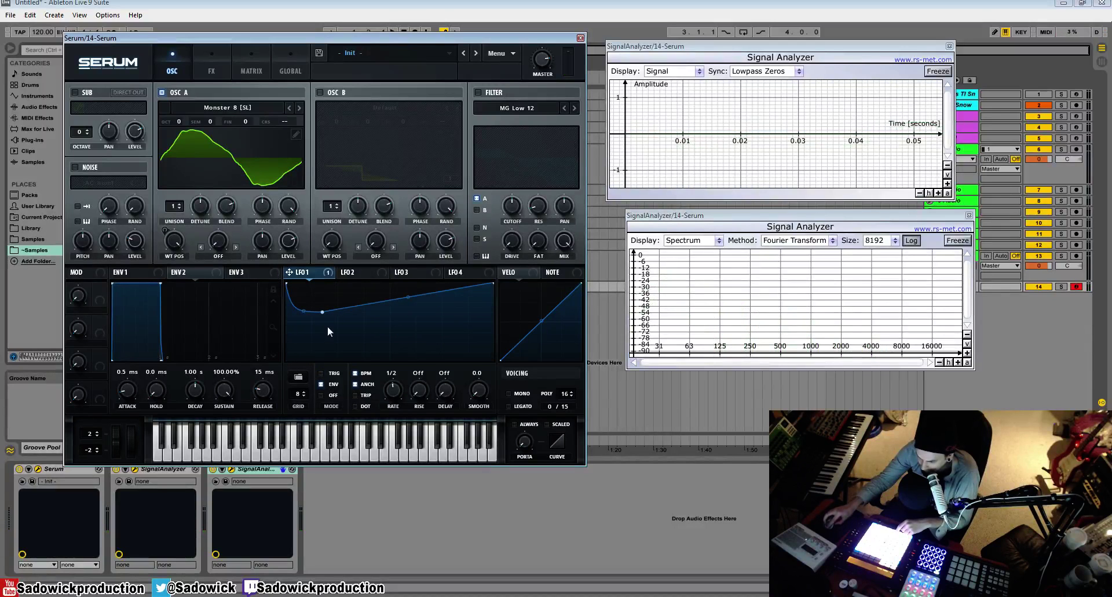
left_click_drag(322, 312, 350, 344)
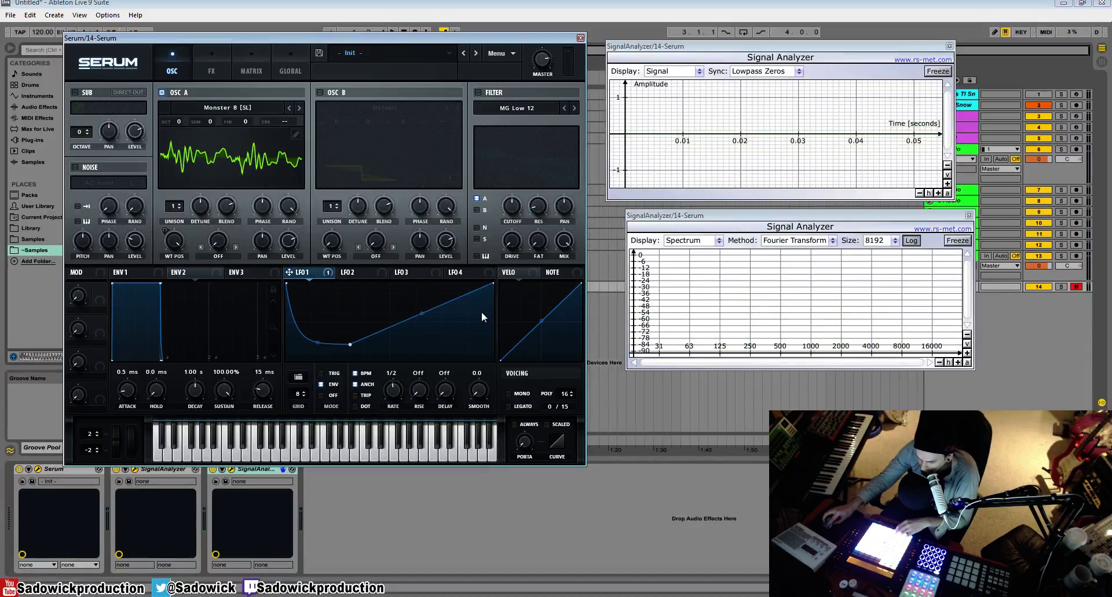
left_click_drag(493, 283, 493, 360)
left_click_drag(350, 344, 339, 321)
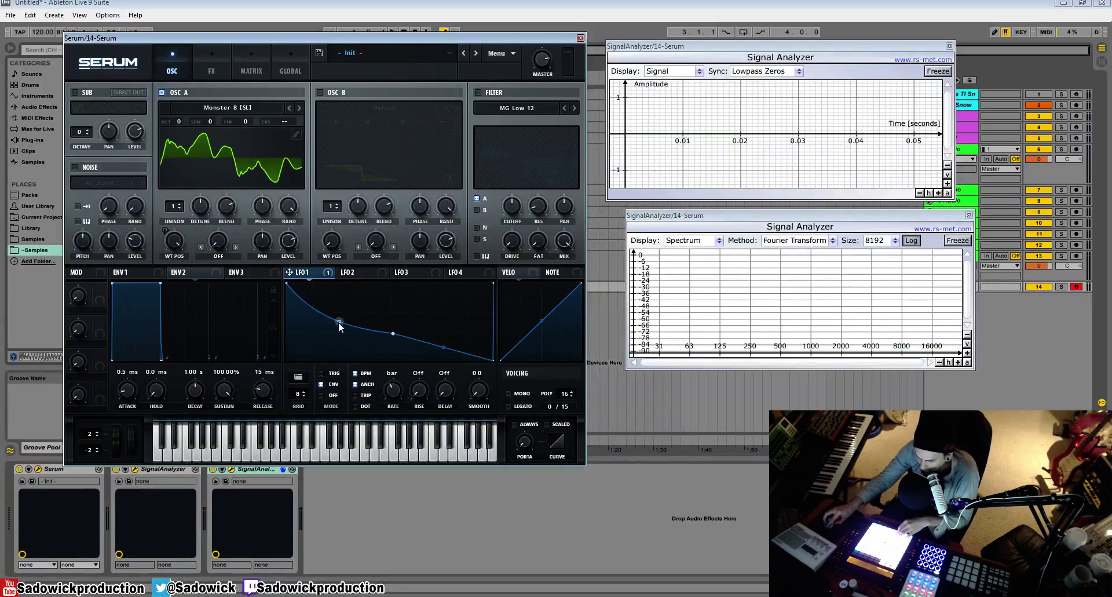
- Add two points to LFO 1, forming a second peak late in the cycle, and set its rate to 1/2
double_click(399, 308)
double_click(373, 309)
left_click_drag(373, 310, 433, 290)
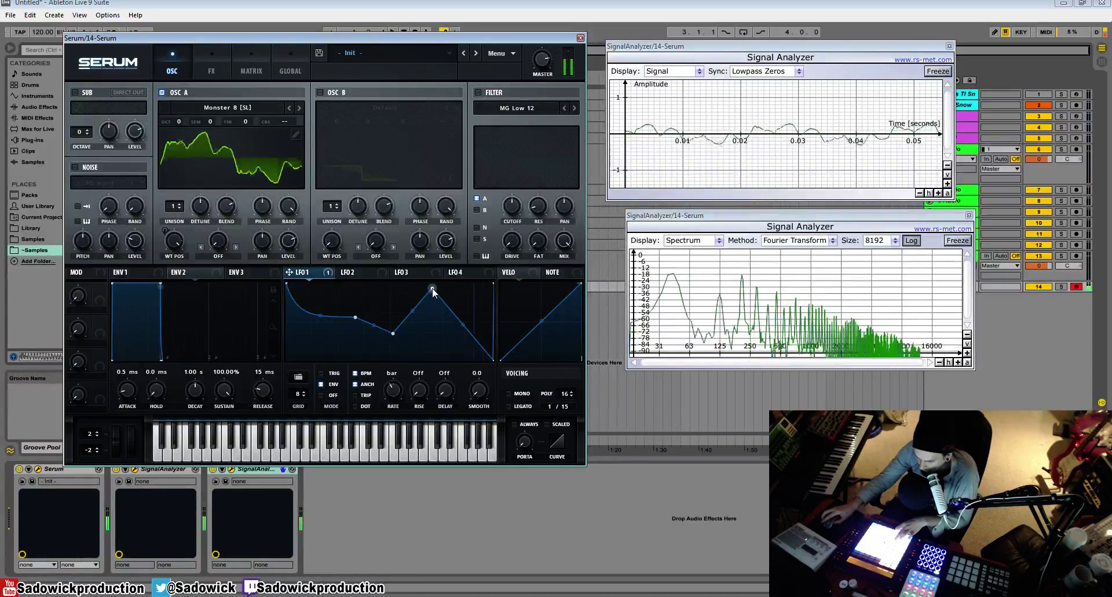
mouse_move(400, 390)
left_mouse_down()
mouse_move(404, 369)
mouse_move(402, 410)
left_mouse_up()
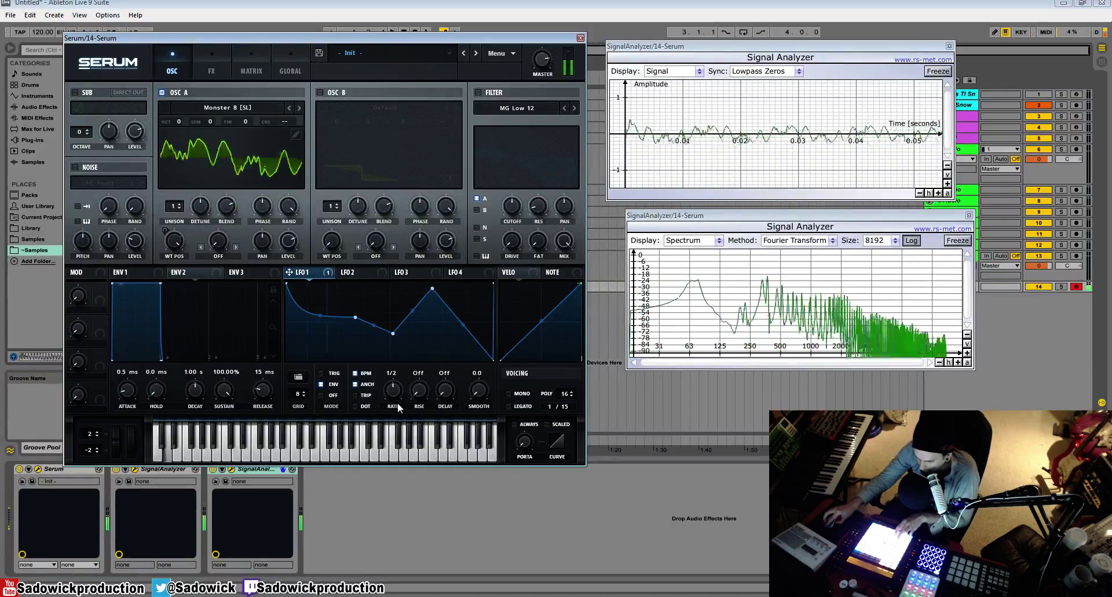
- Modulate oscillator A's wavetable position with LFO 2 as well and set LFO 2's rate to 1/8
left_click(364, 273)
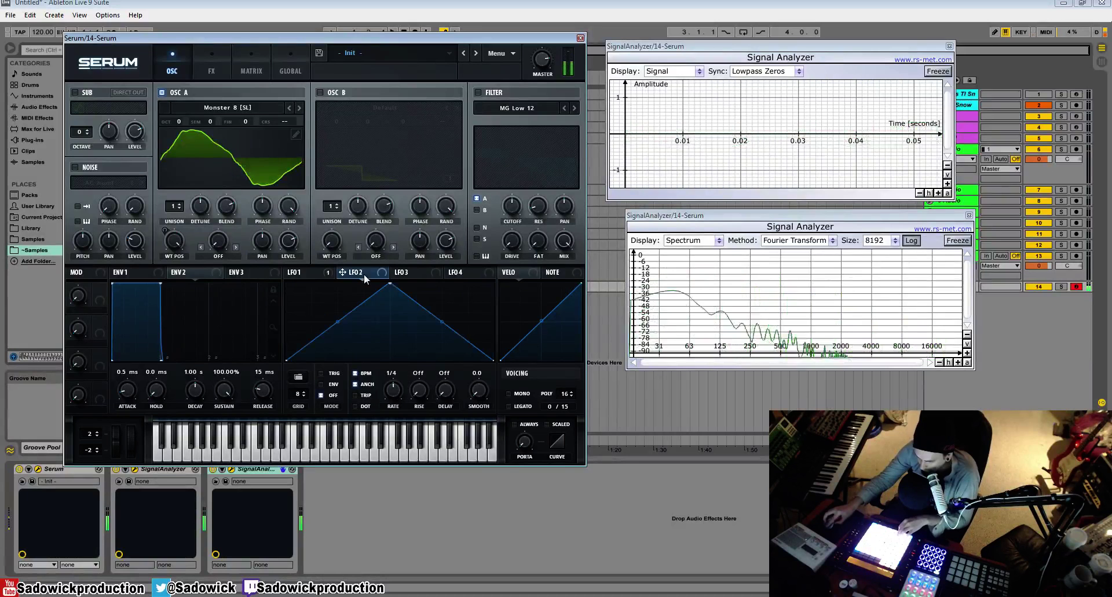
left_click_drag(385, 273, 166, 255)
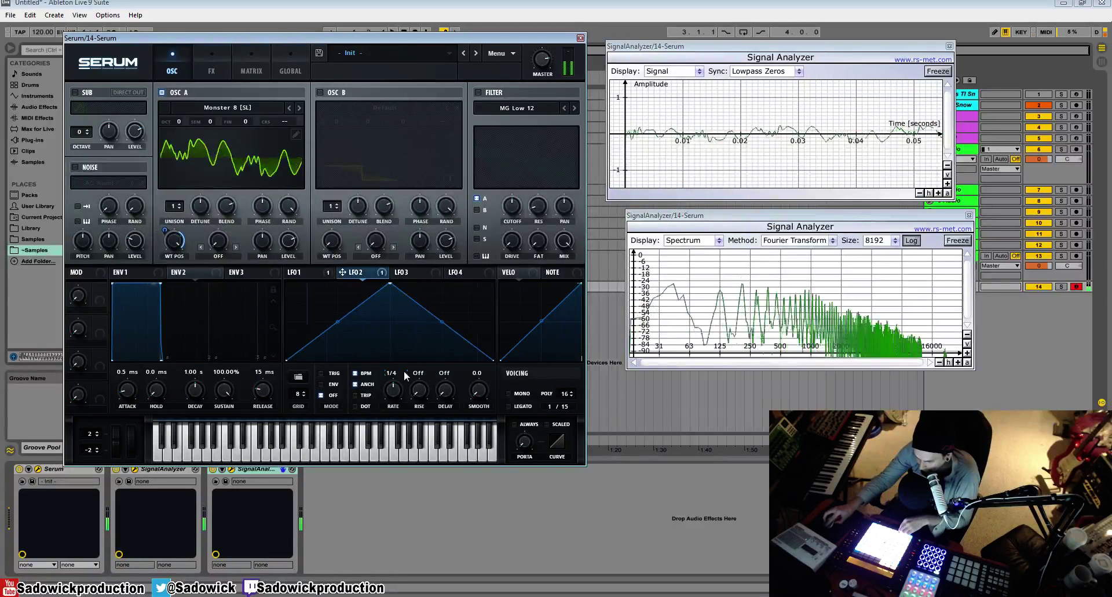
mouse_move(393, 388)
left_mouse_down()
mouse_move(391, 410)
mouse_move(401, 384)
mouse_move(401, 397)
left_mouse_up()
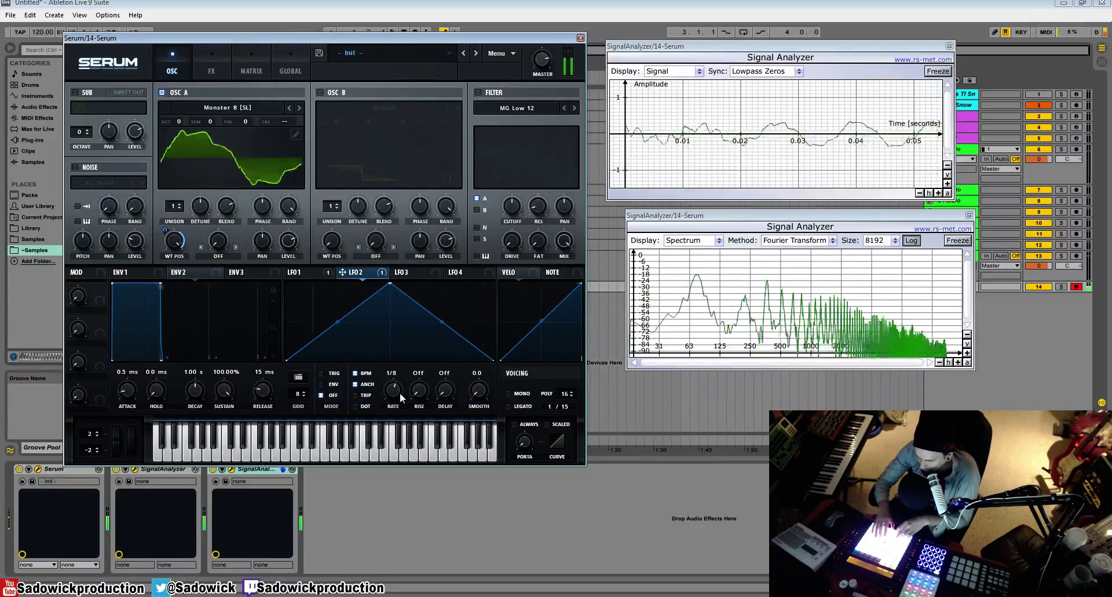
- View oscillator A's wavetable in 3D and show LFO 1's shape
left_click(228, 162)
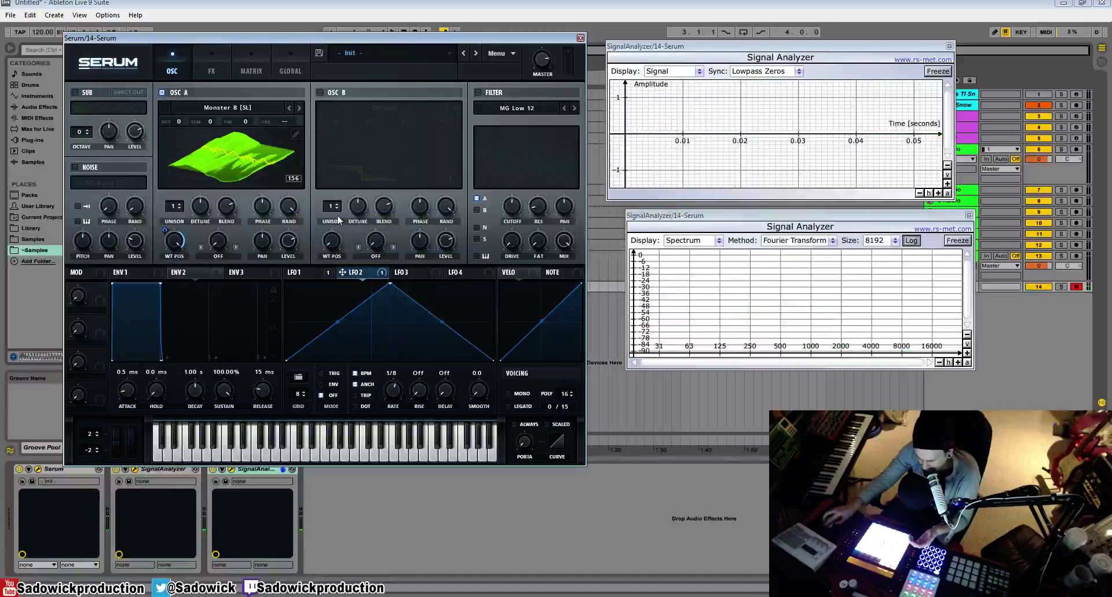
left_click(307, 273)
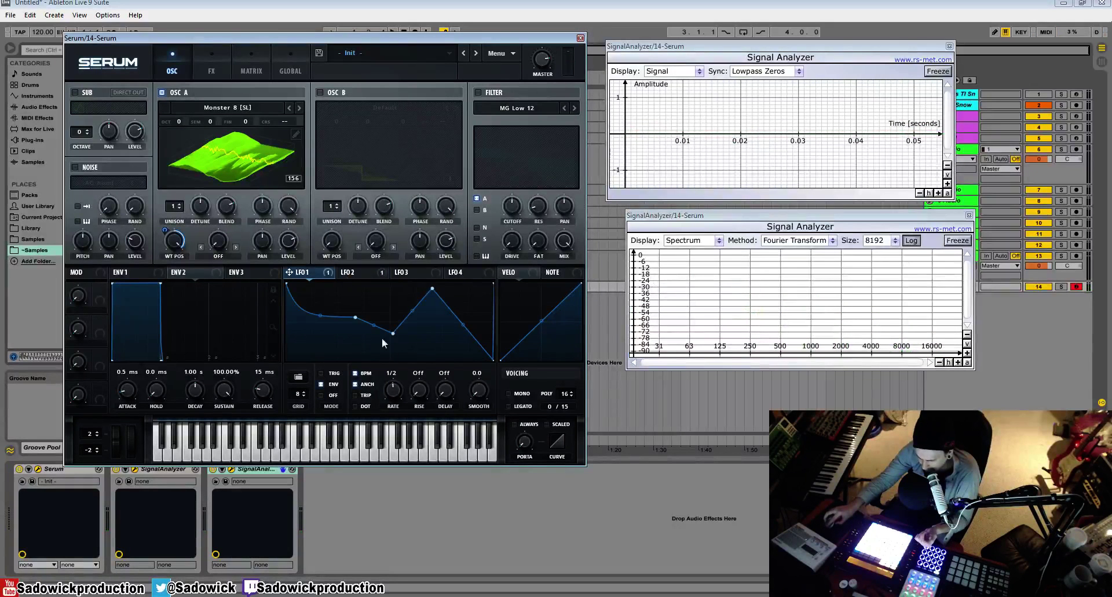
- Show LFO 2's shape and look over the synth's preset management options
left_click(351, 274)
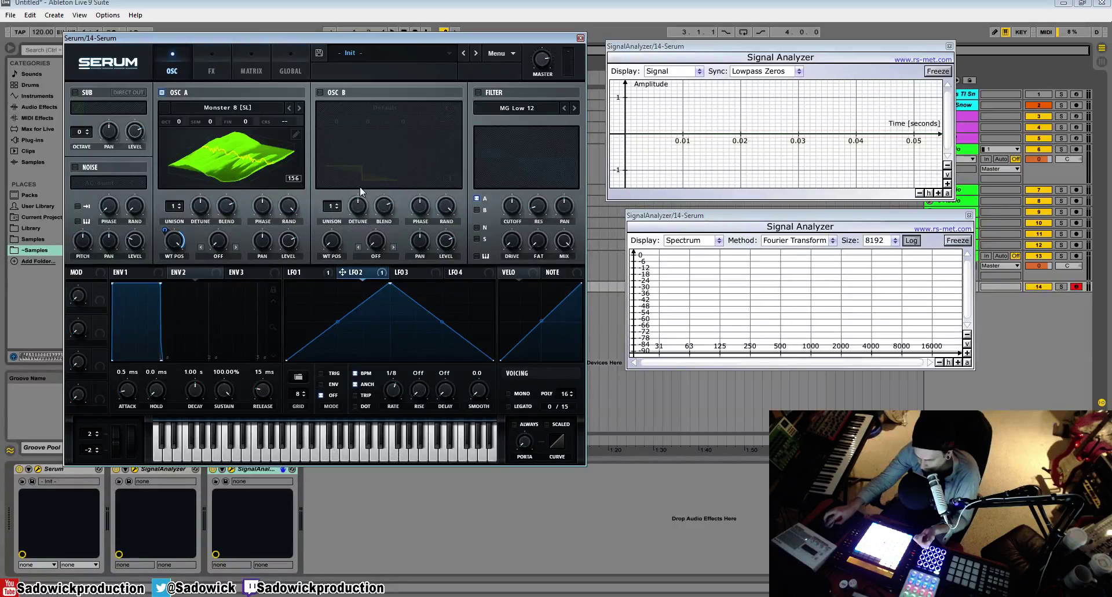
left_click(497, 54)
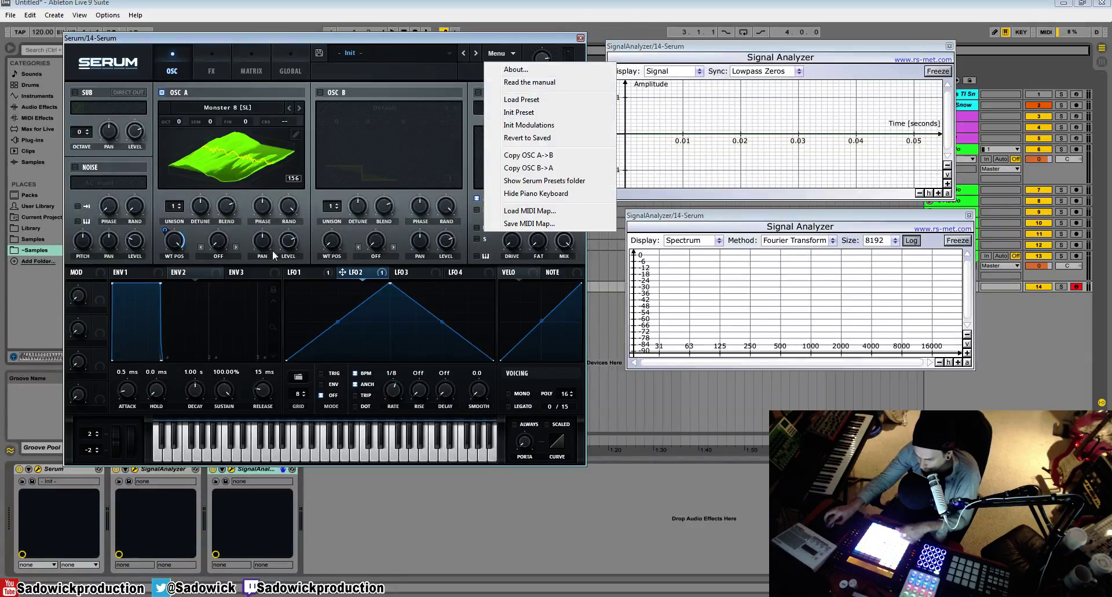
left_click(184, 244)
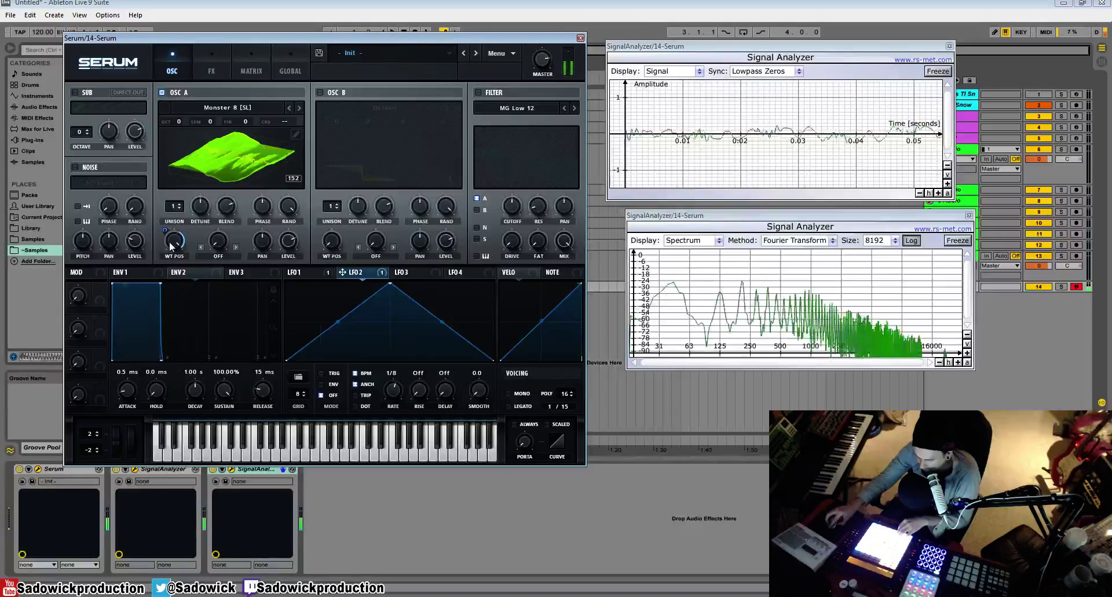
- Enable the filter, modulate its cutoff with envelope 2, and set envelope 2's decay to 1.16 s and sustain to 0%
mouse_move(161, 284)
left_mouse_down()
mouse_move(164, 335)
mouse_move(157, 284)
left_mouse_up()
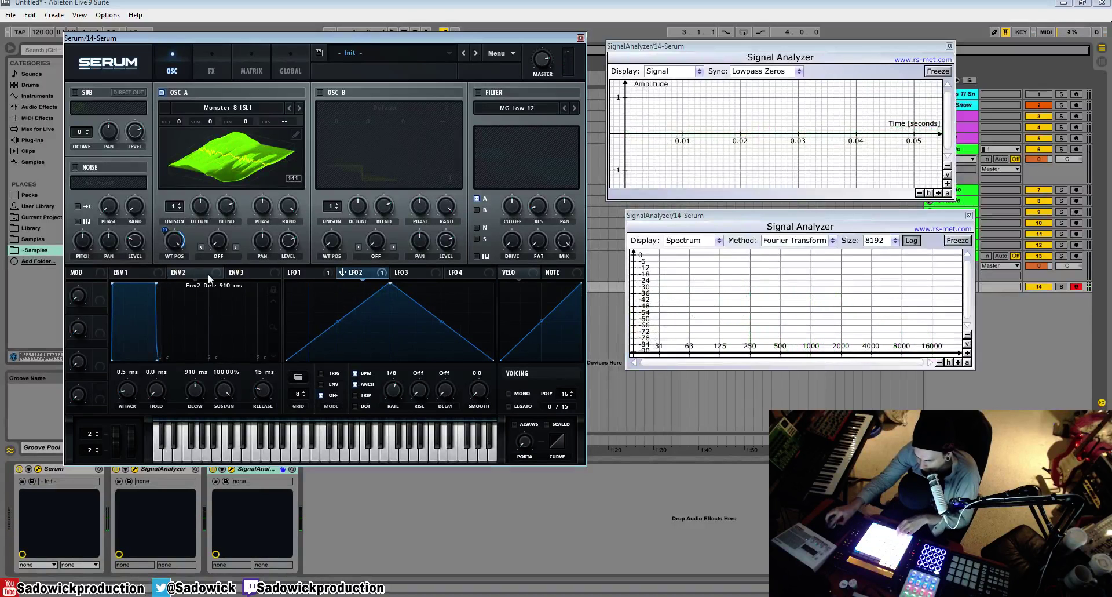
left_click(478, 92)
mouse_move(512, 206)
left_mouse_down()
mouse_move(512, 242)
mouse_move(512, 182)
mouse_move(512, 192)
left_mouse_up()
left_click_drag(185, 272, 510, 206)
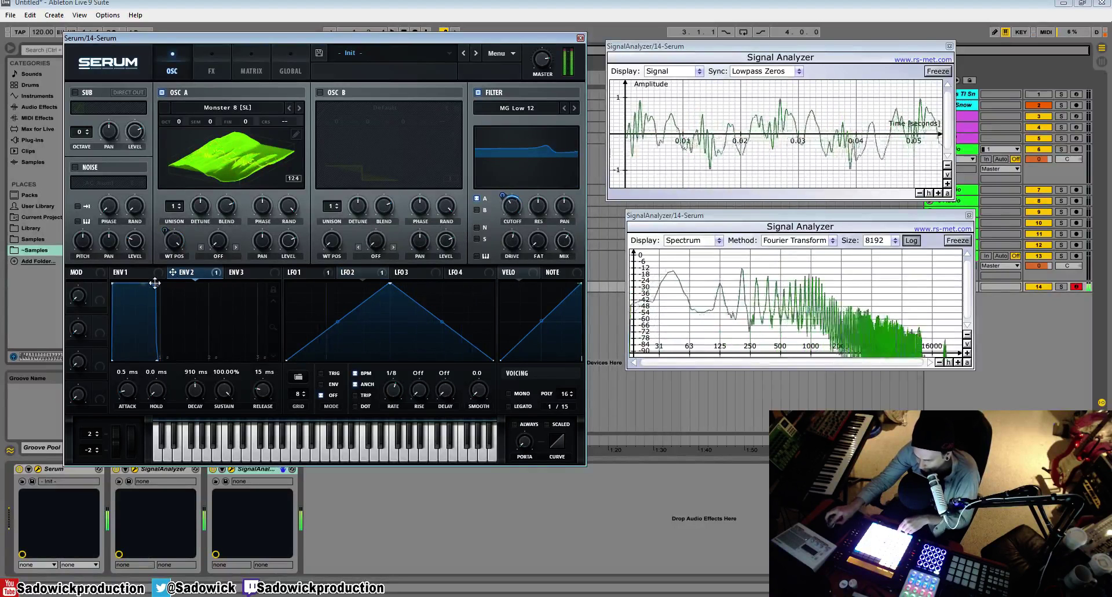
left_click_drag(155, 283, 168, 359)
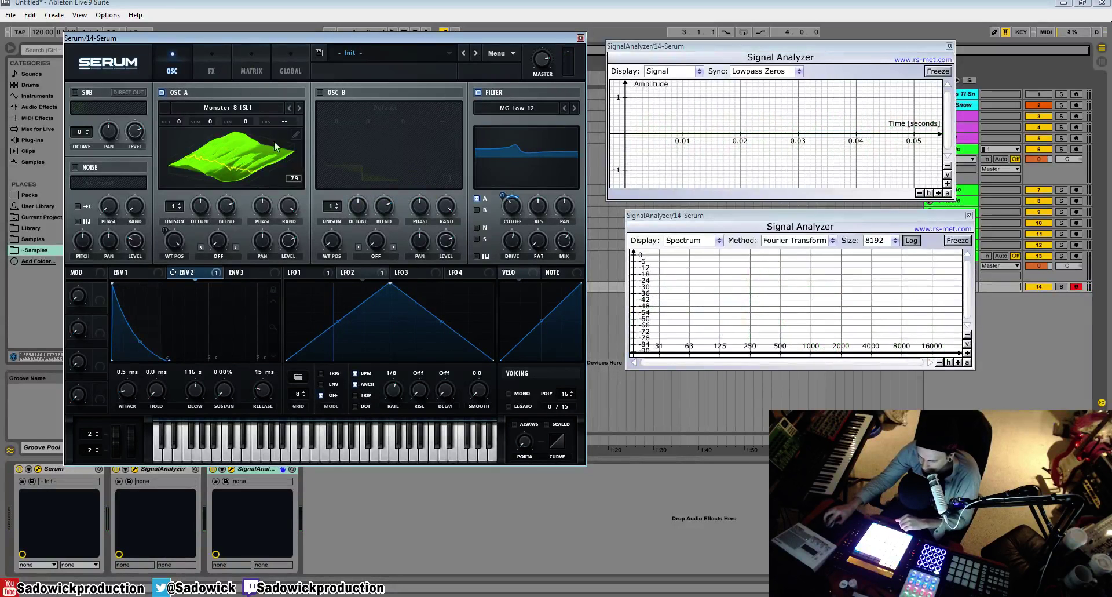
- Review the LFO and envelope routings in the modulation matrix, then view the list of available effects
left_click(259, 60)
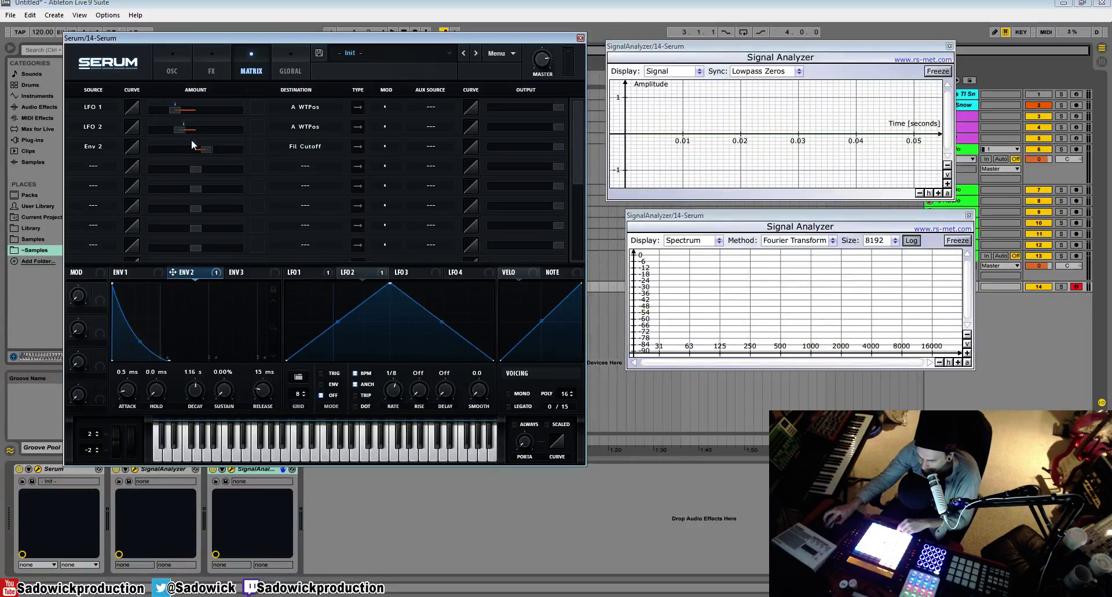
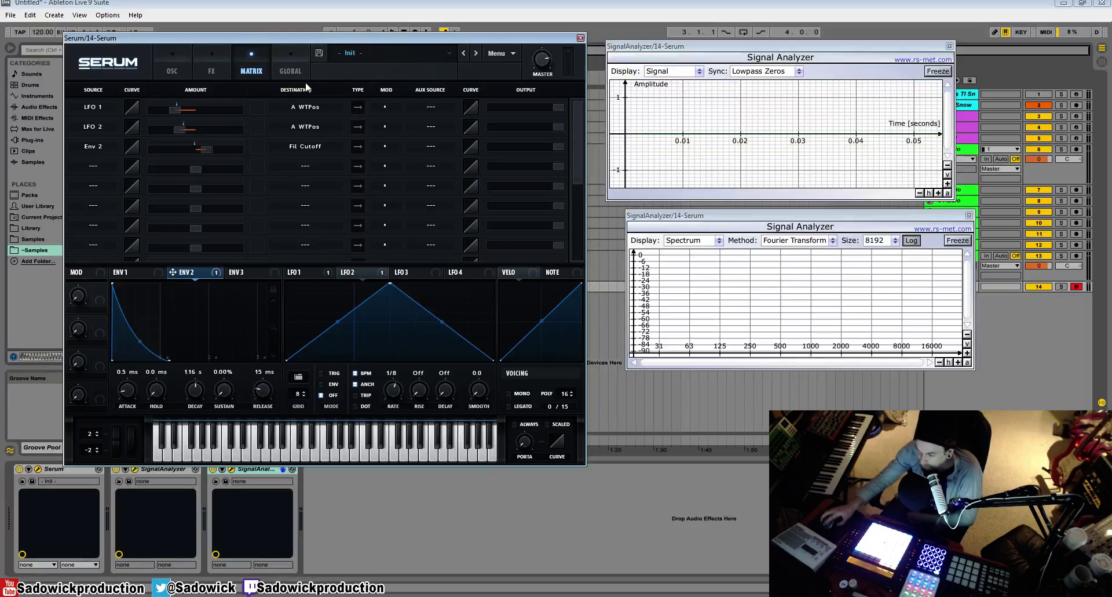
left_click(221, 71)
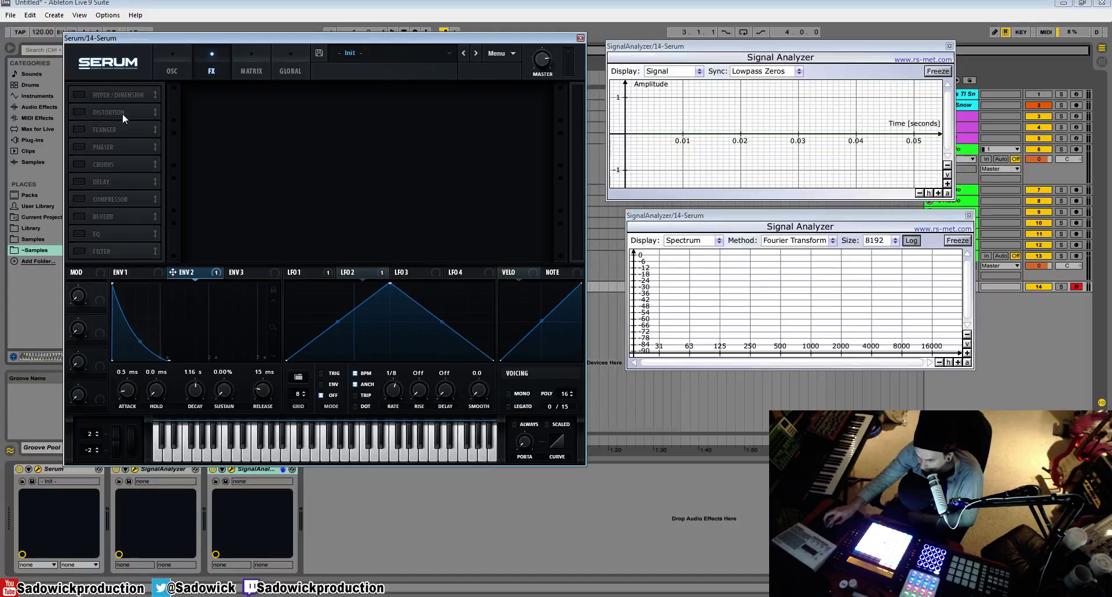
mouse_move(139, 113)
left_mouse_down()
mouse_move(137, 205)
mouse_move(151, 110)
left_mouse_up()
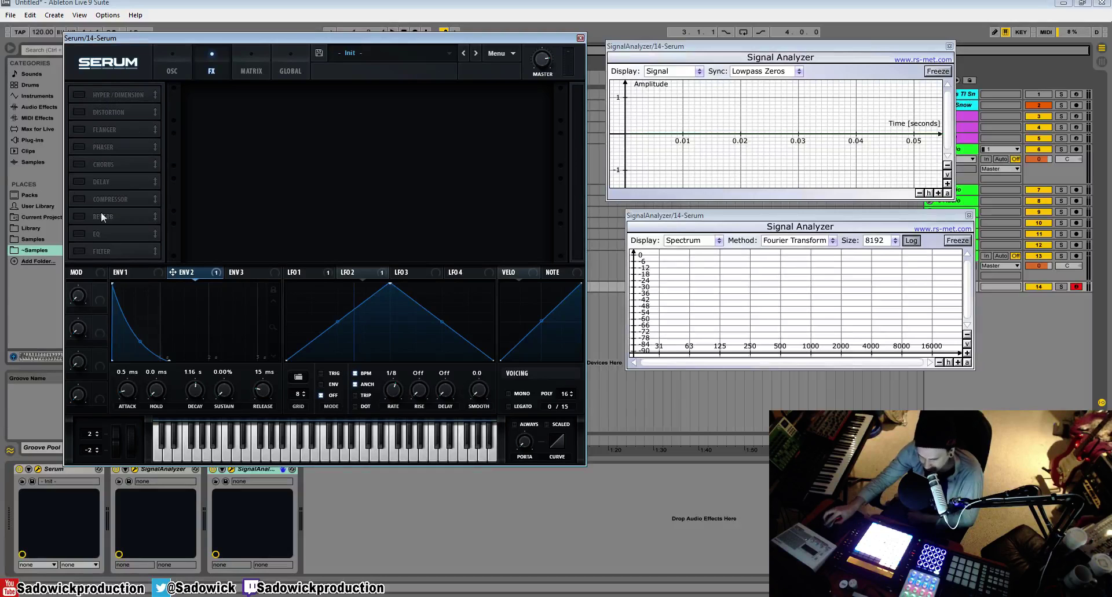
- Enable the Hyper/Dimension effect to show its controls, then switch it off again
left_click(80, 95)
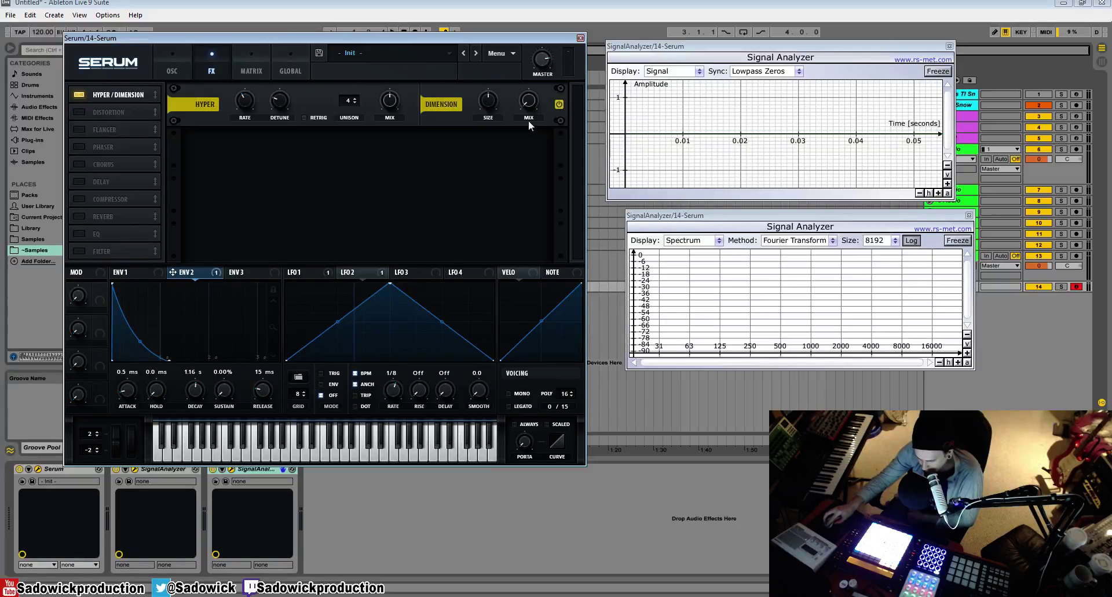
left_click_drag(541, 113, 541, 139)
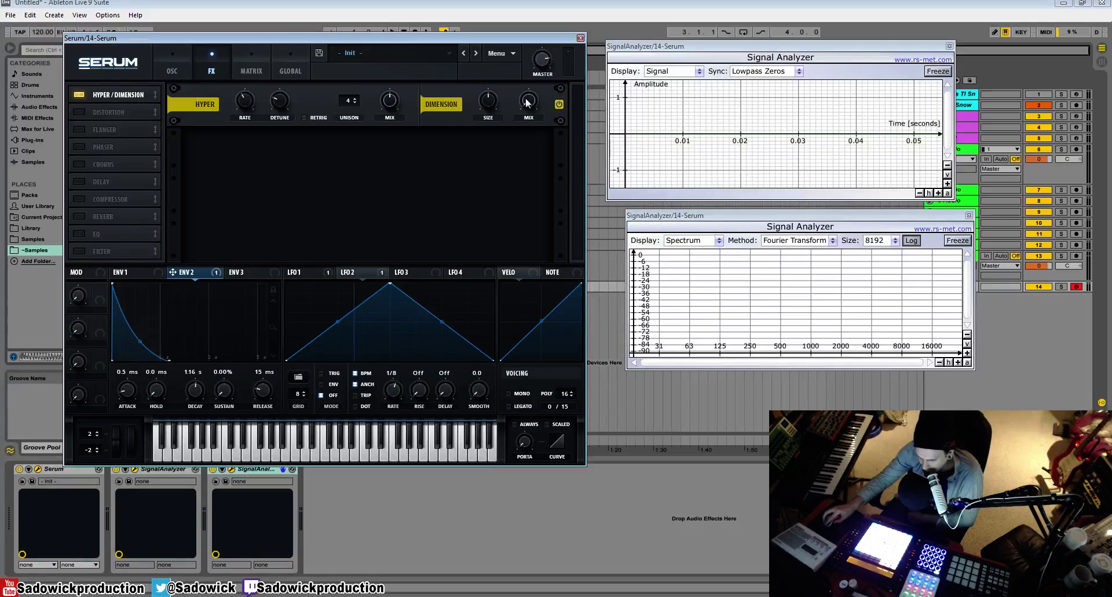
left_click(76, 96)
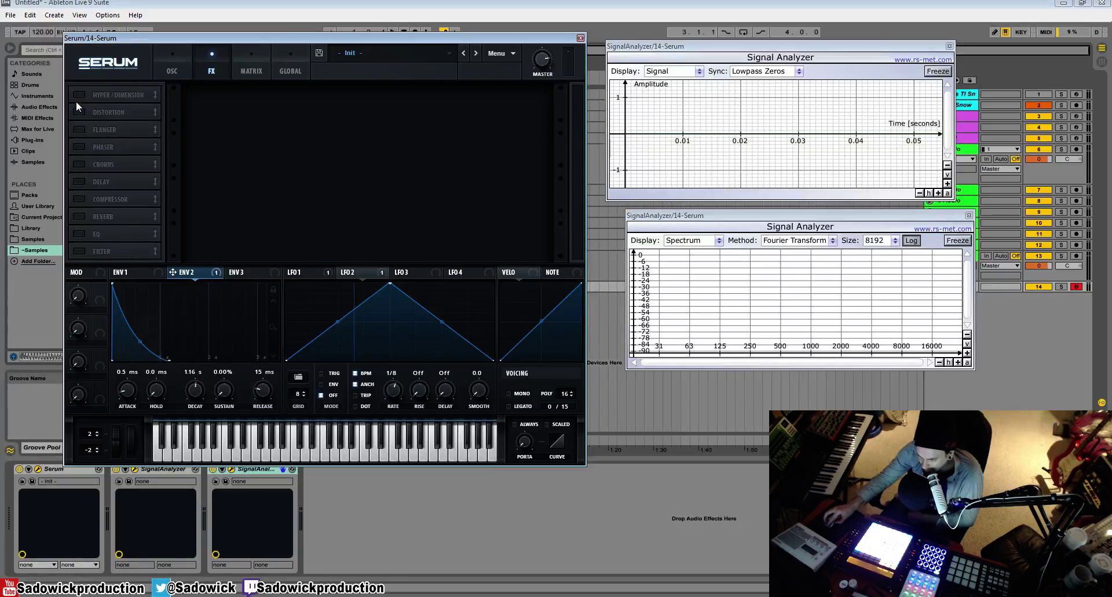
- Enable the Distortion effect, look through its distortion types while keeping Tube, and try different drive amounts
left_click(77, 111)
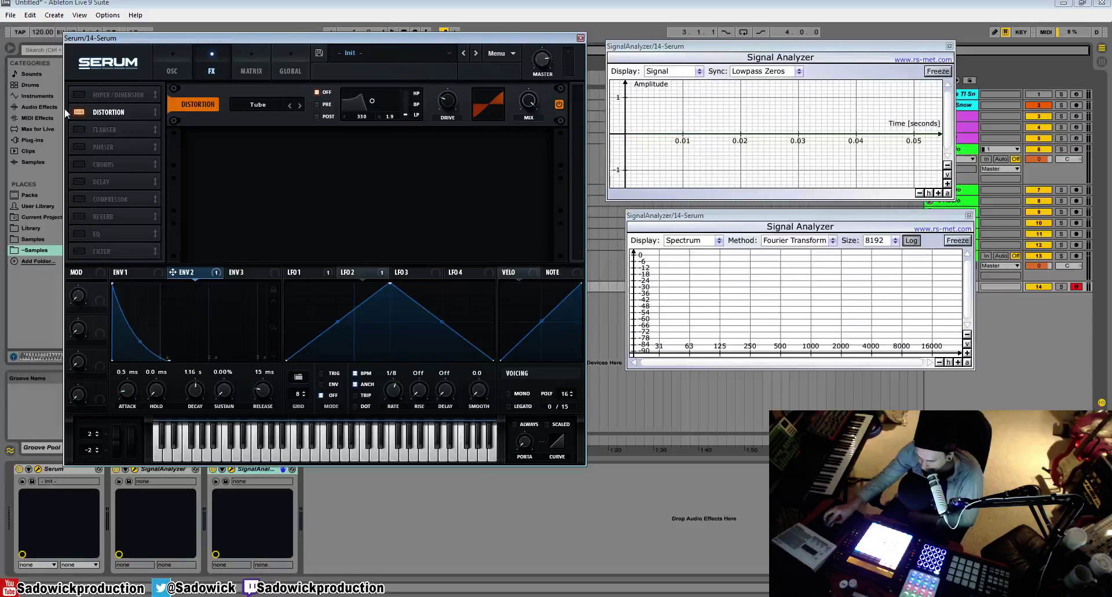
left_click(268, 103)
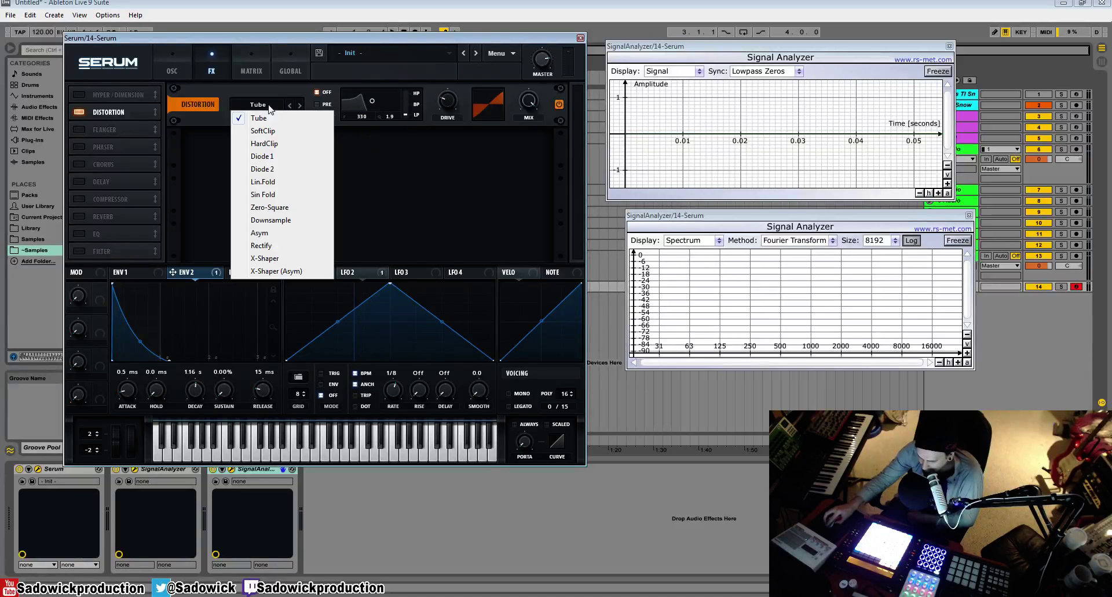
left_click(270, 120)
left_click_drag(447, 101, 467, 79)
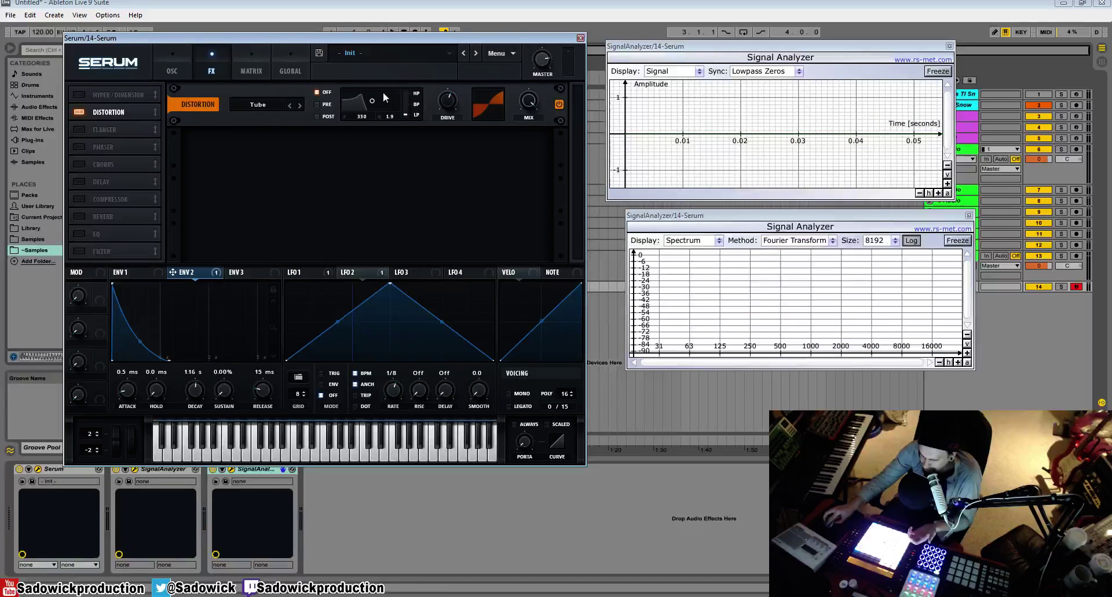
mouse_move(455, 101)
left_click_drag(489, 122, 488, 104)
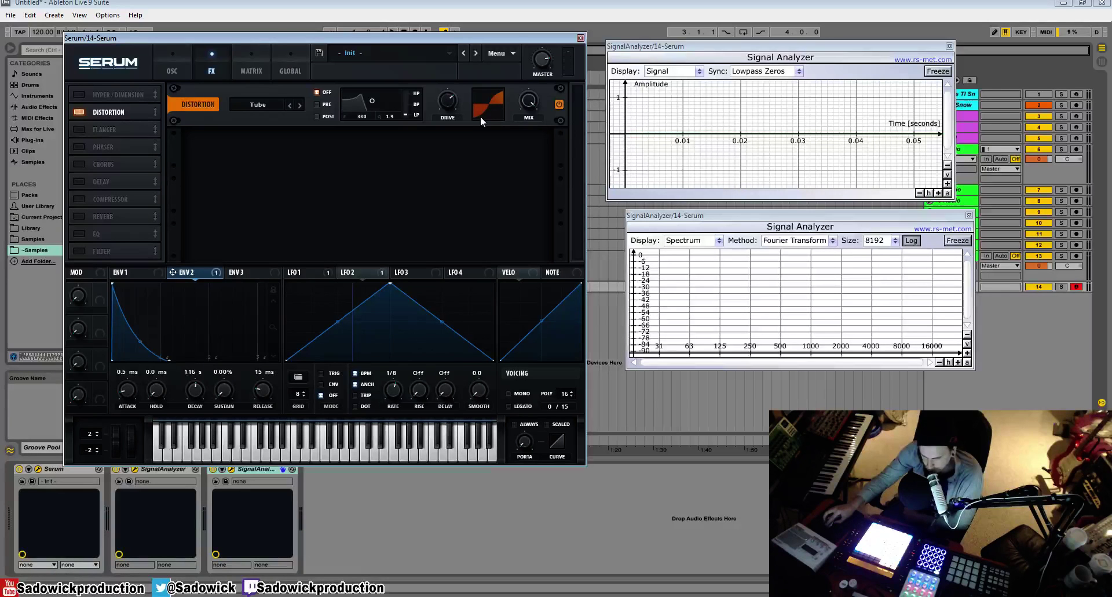
left_click(278, 106)
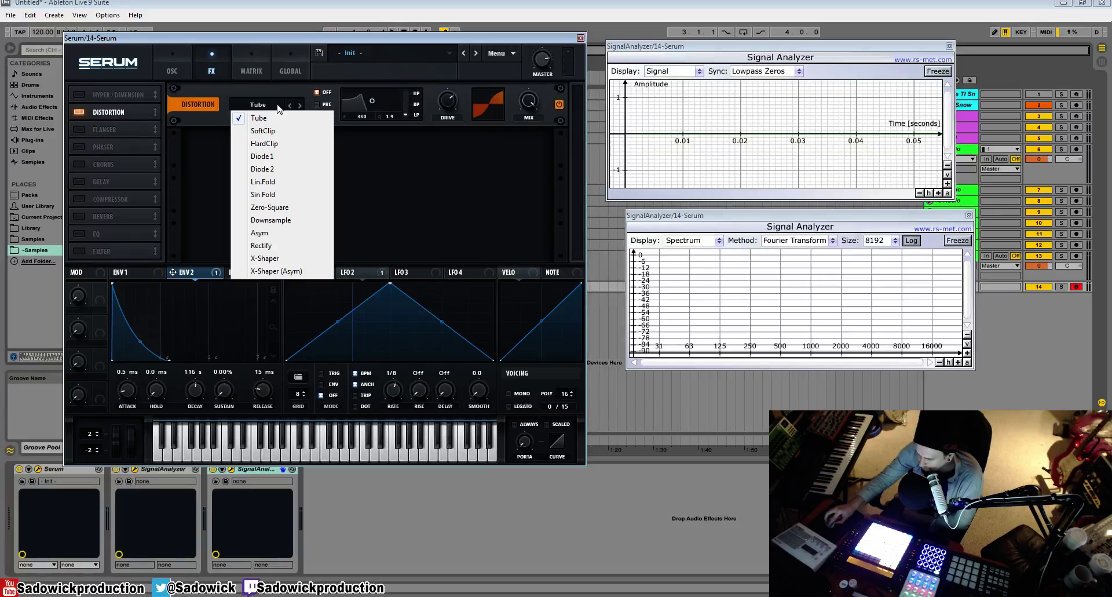
left_click(550, 117)
left_click_drag(448, 102, 452, 126)
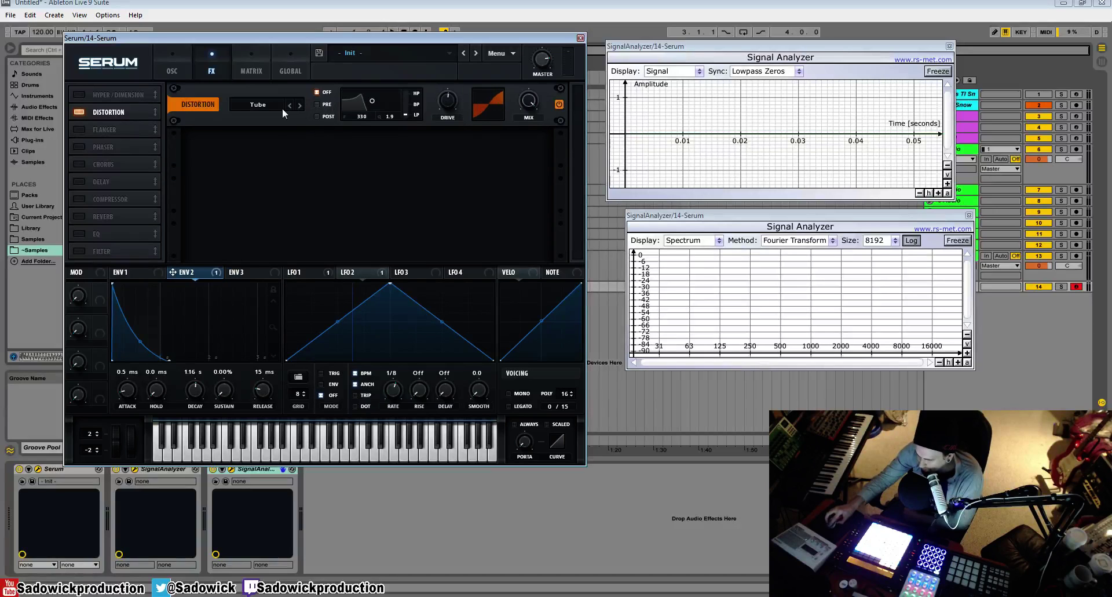
- Change the distortion type to Diode 1 and vary its drive amount
left_click(300, 105)
left_click(300, 106)
left_click(300, 105)
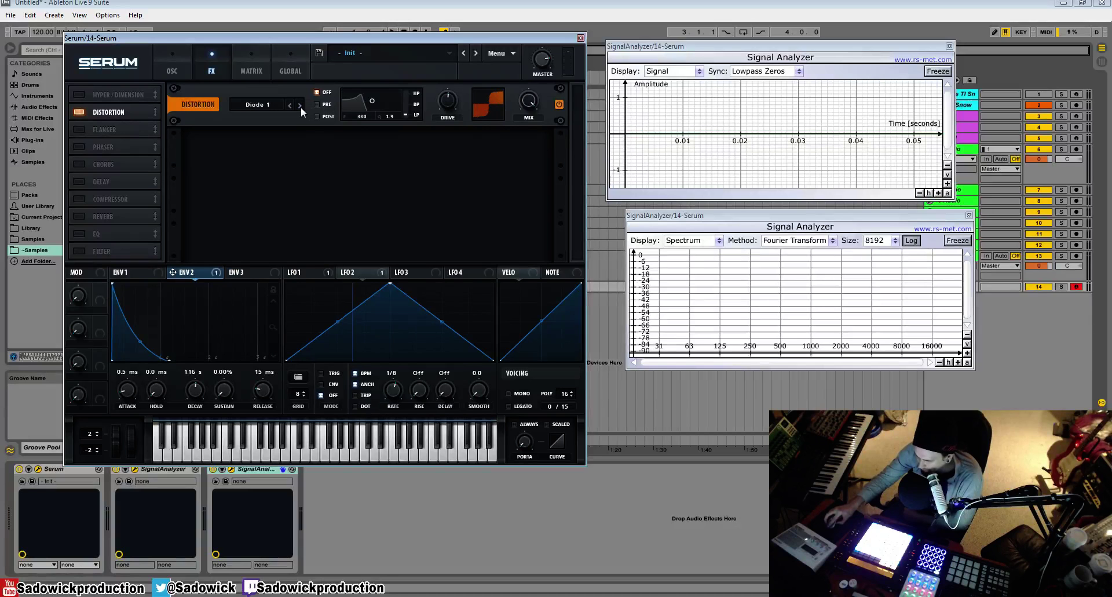
left_click(300, 105)
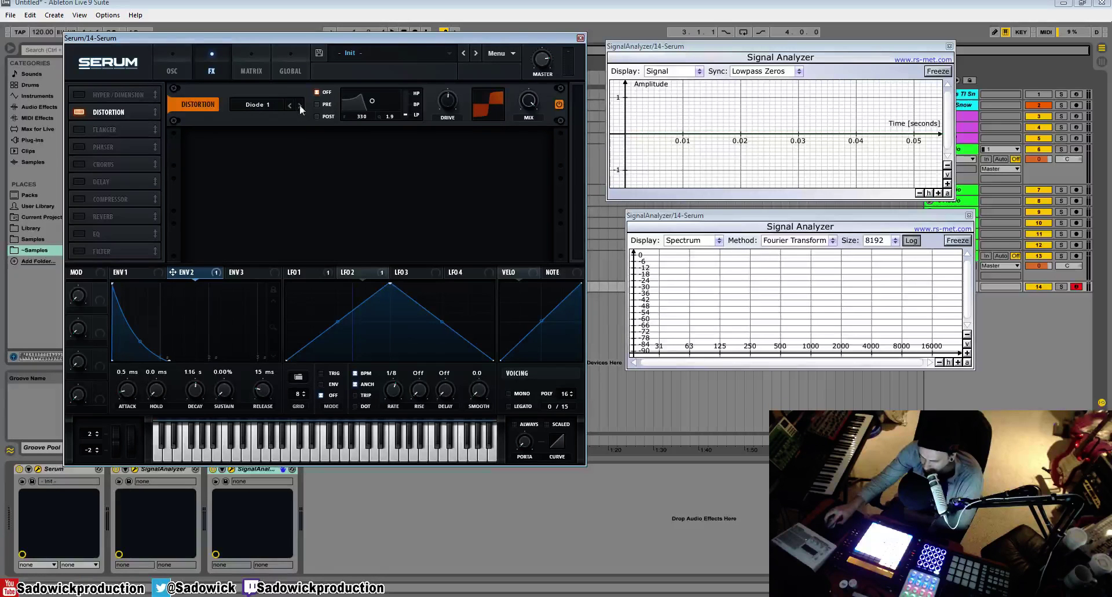
left_click_drag(447, 104, 452, 144)
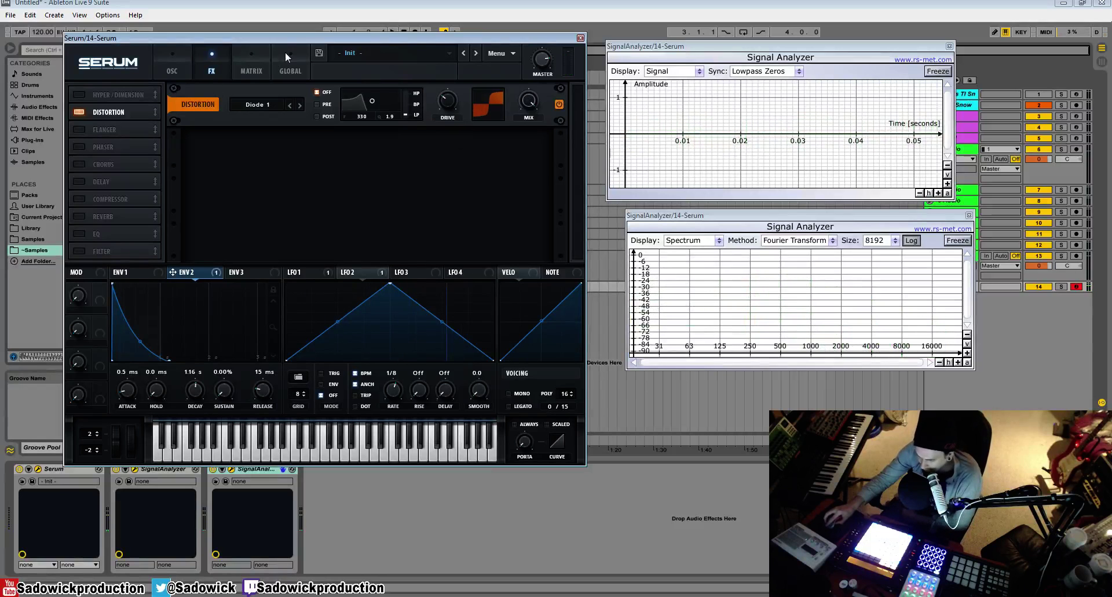
- Reset the synth to the initial preset and show its oscillator section
left_click(505, 54)
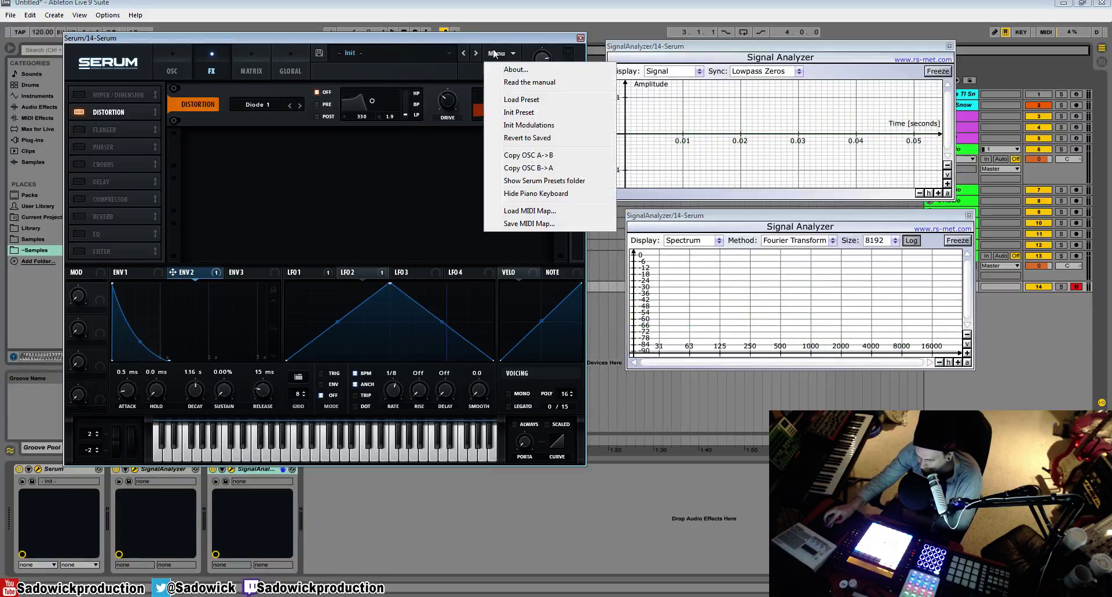
left_click(515, 113)
left_click(179, 64)
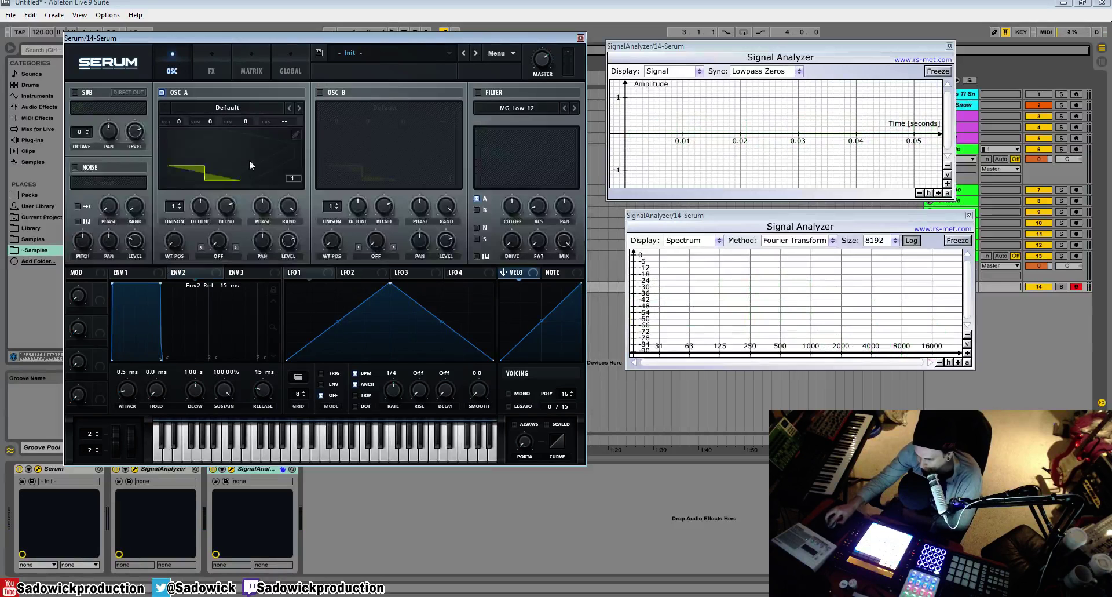
- Enable the Distortion effect with the Diode 1 type and a drive of 69%
left_click(226, 62)
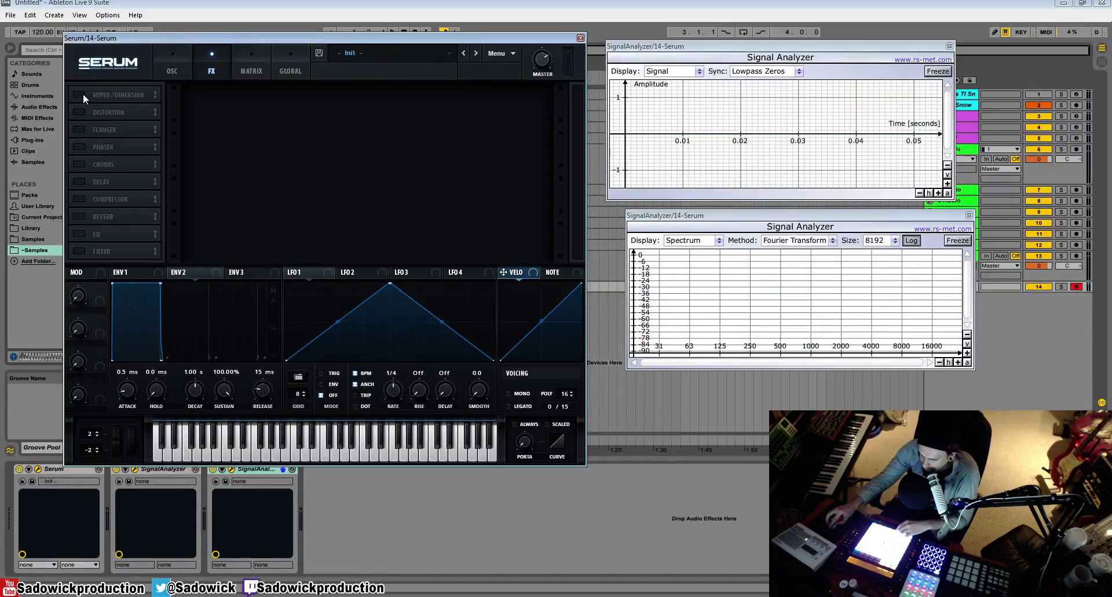
left_click(79, 112)
left_click(256, 105)
left_click(269, 159)
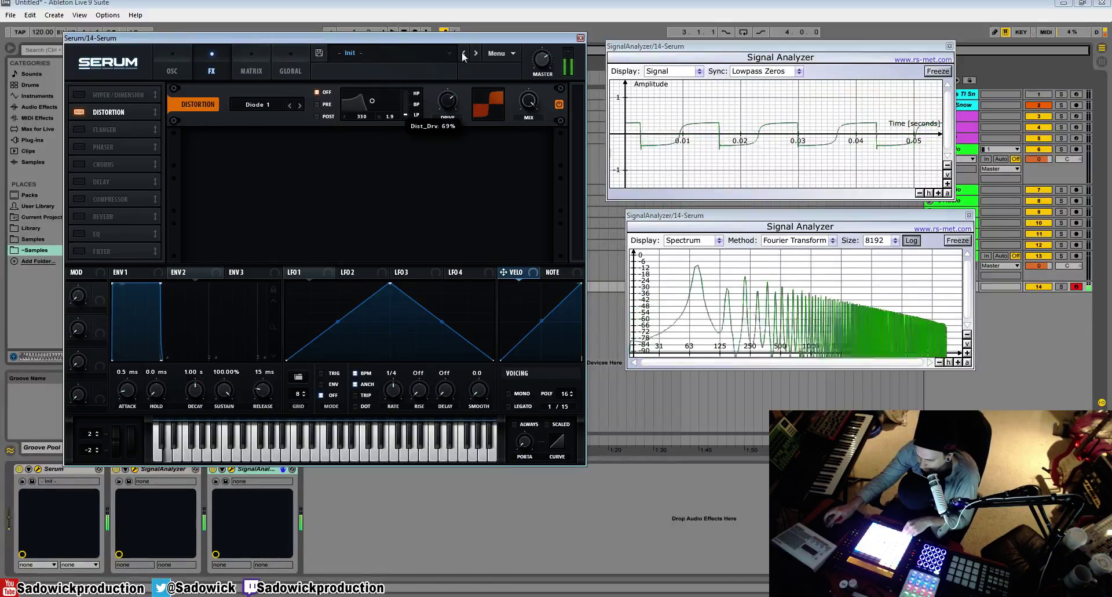
- Place the distortion's filter before the distortion and shape it as a band-pass with frequency 485 and resonance 3.5
left_click(316, 104)
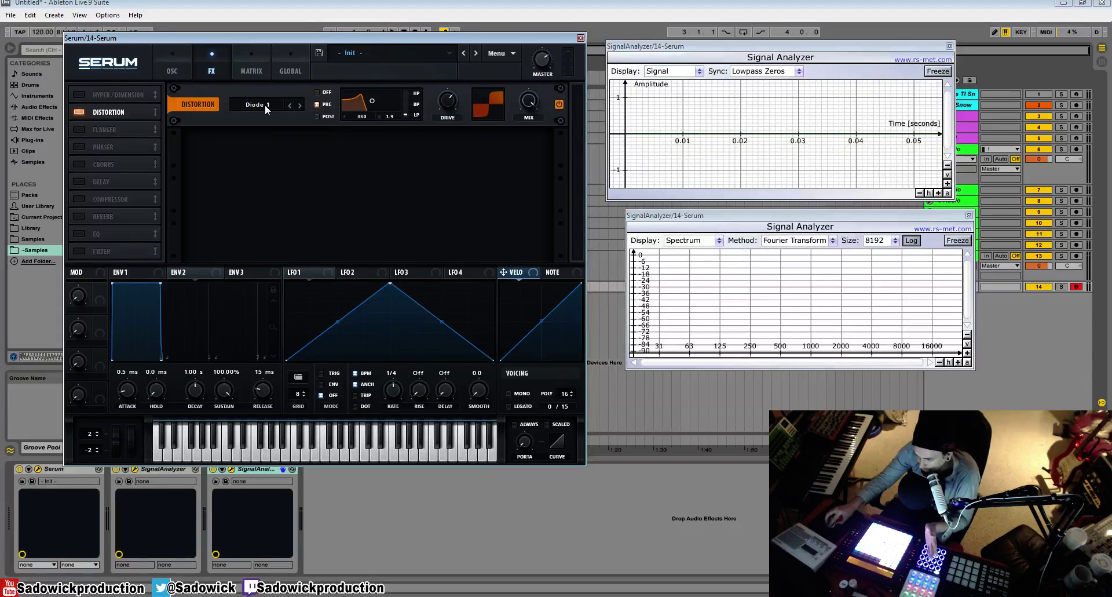
left_click_drag(372, 100, 374, 94)
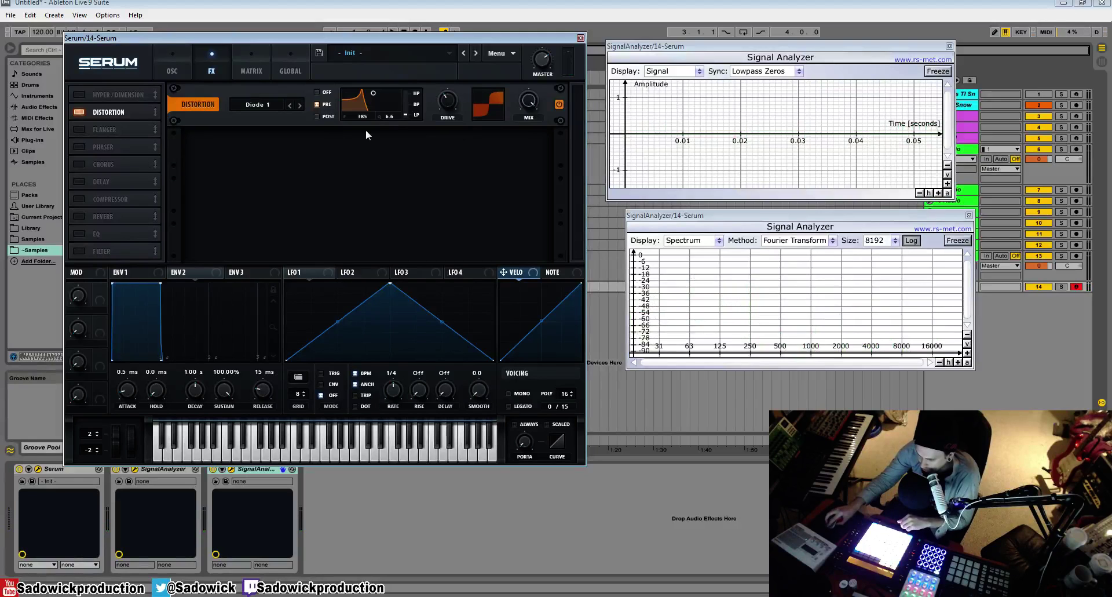
left_click_drag(364, 117, 376, 145)
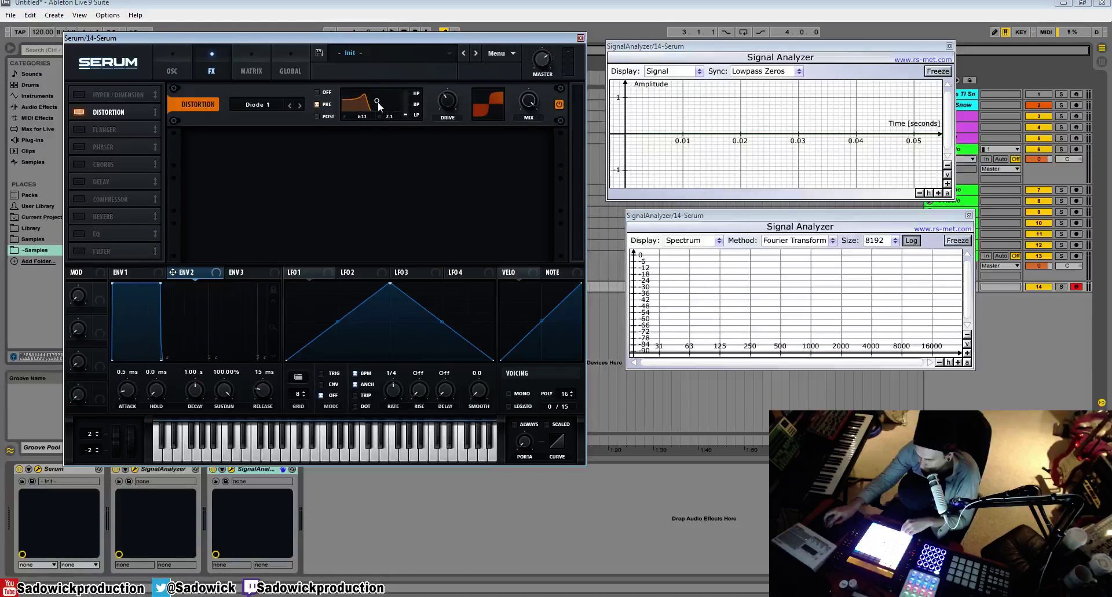
left_click_drag(377, 102, 378, 95)
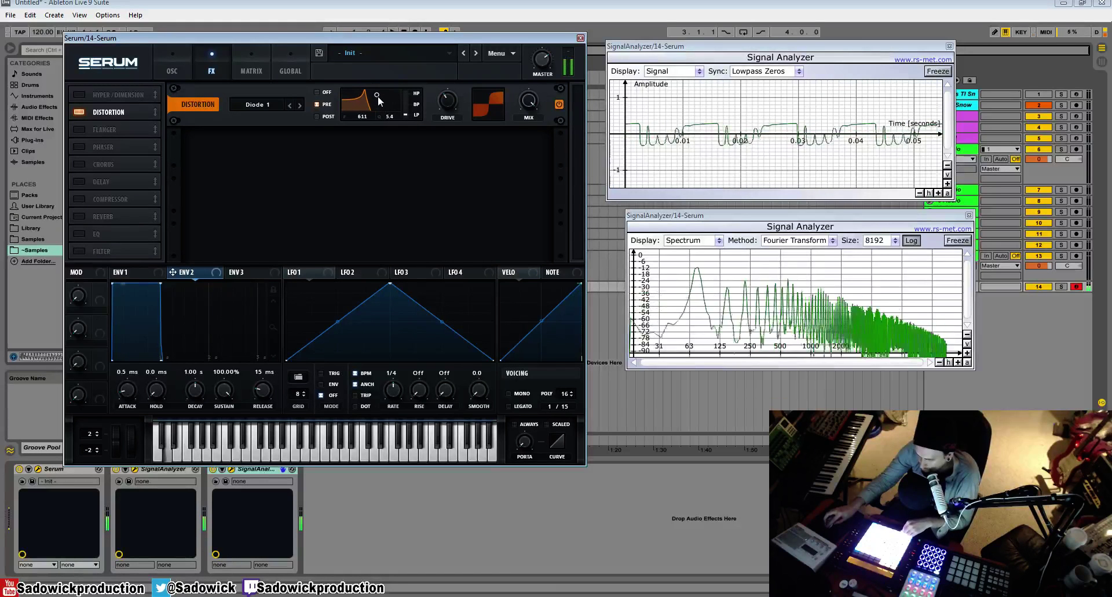
left_click_drag(401, 107, 376, 99)
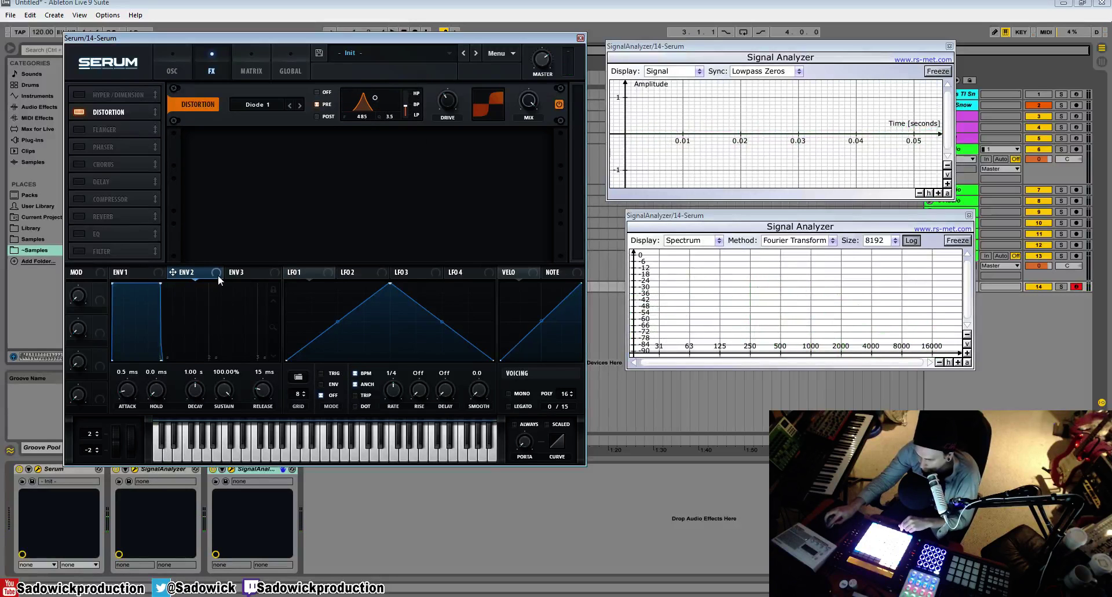
- Modulate the distortion filter's frequency with envelope 2 and set envelope 2's decay to 803 ms and sustain to 0%
left_click_drag(374, 118, 375, 132)
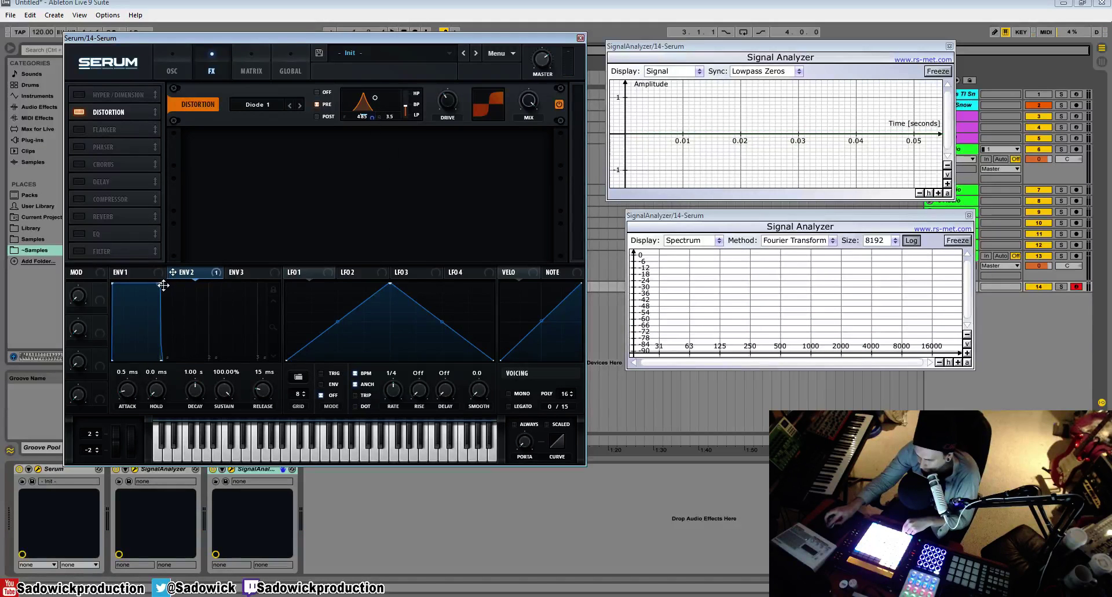
left_click_drag(160, 283, 152, 404)
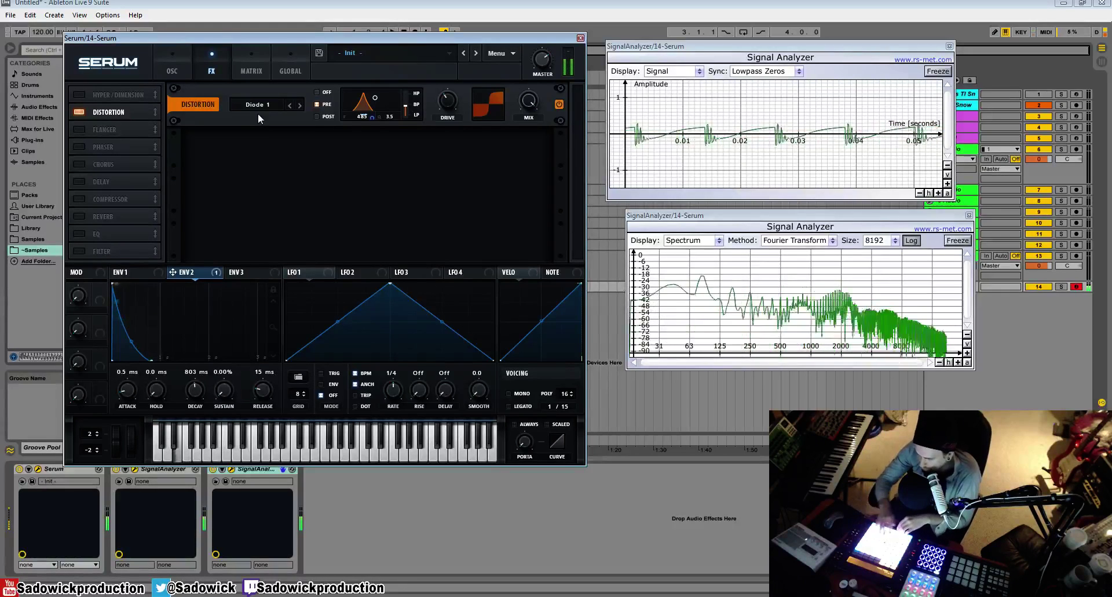
- Adjust the distortion drive and the filter's envelope modulation, and set the distortion filter to frequency 262 and resonance 5.8
left_click_drag(452, 102, 457, 79)
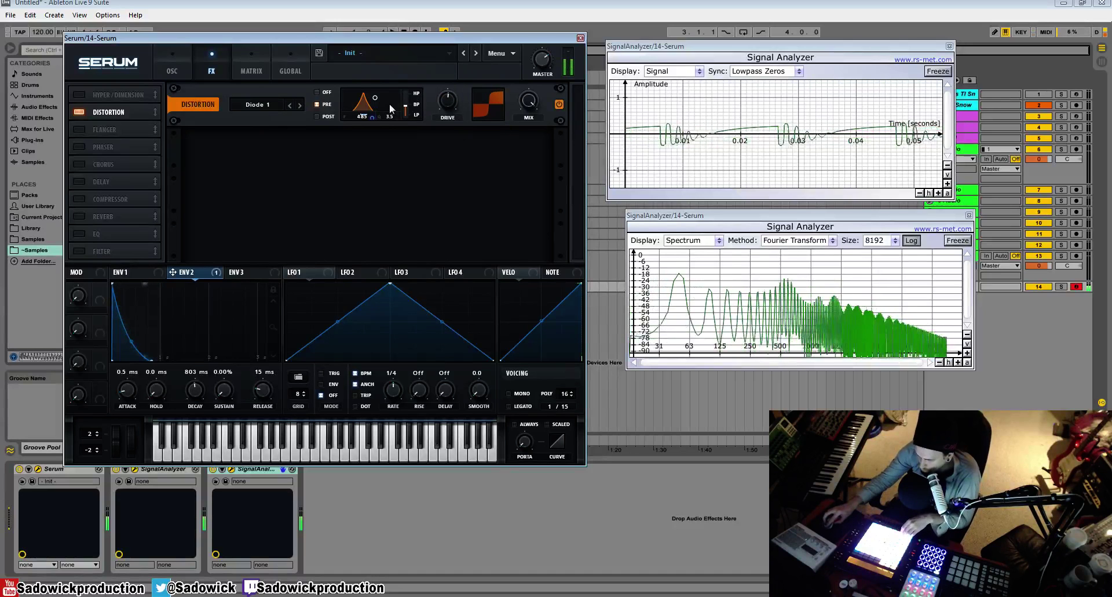
left_click_drag(371, 116, 363, 143)
left_click_drag(365, 97, 372, 97)
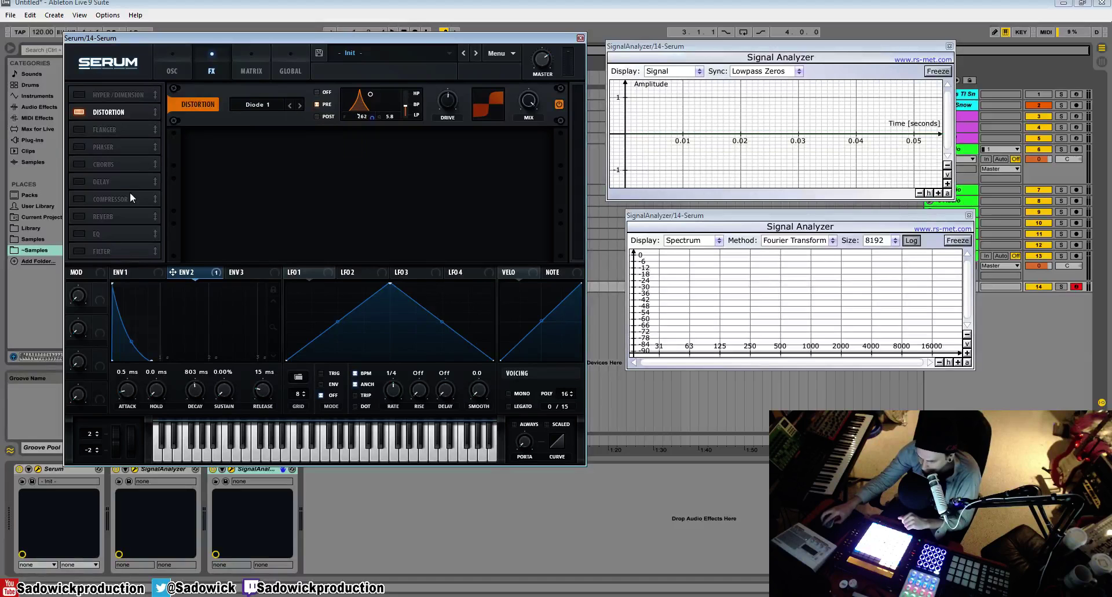
- Enable the Filter effect and place it ahead of the Distortion at the start of the effects chain
left_click(80, 251)
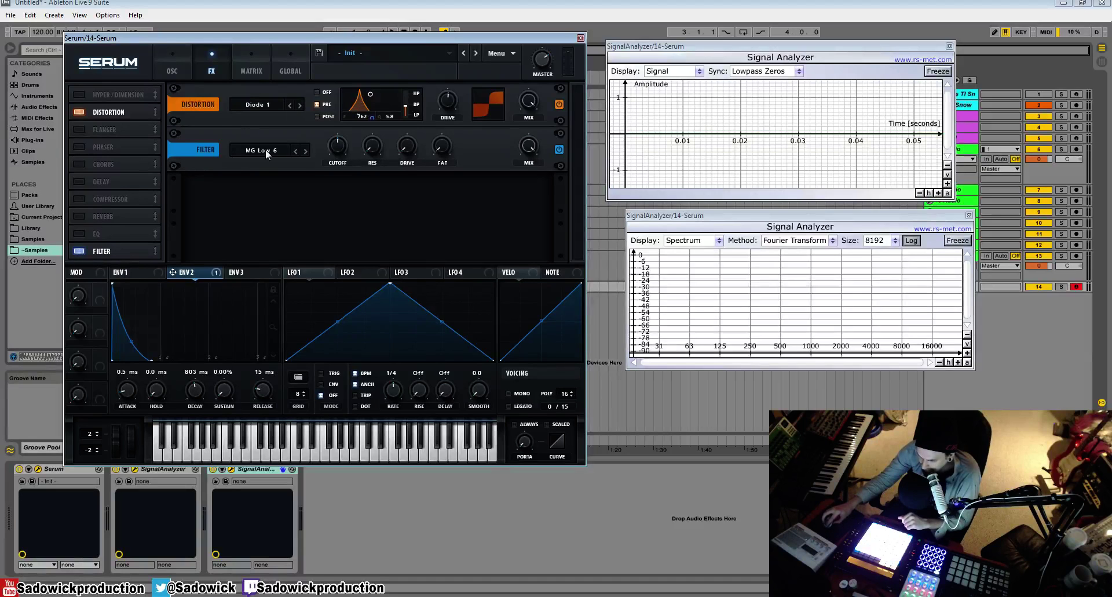
left_click(172, 68)
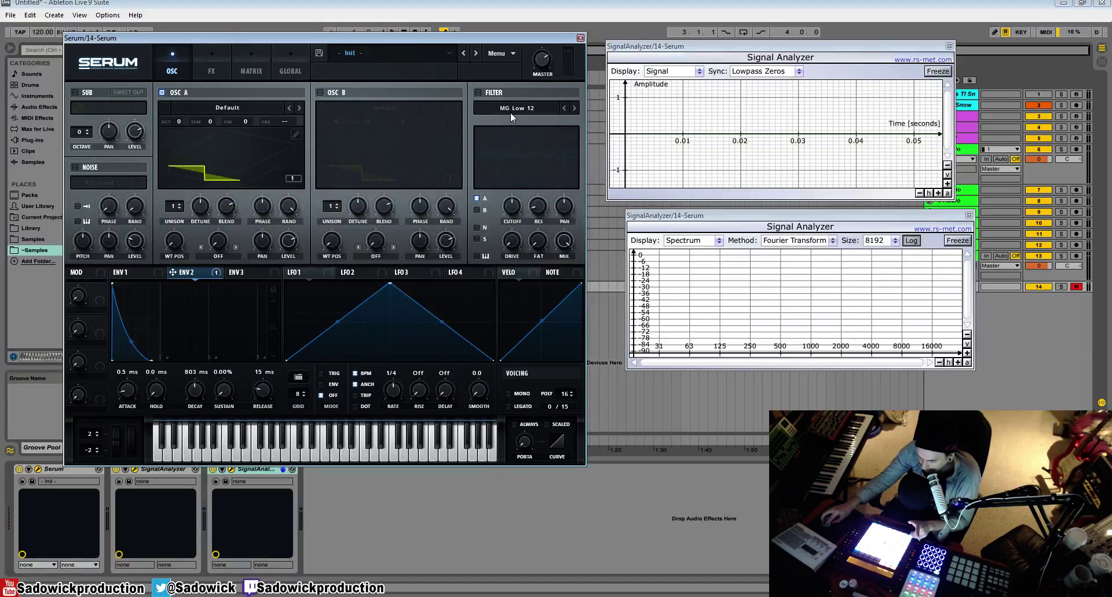
left_click(252, 71)
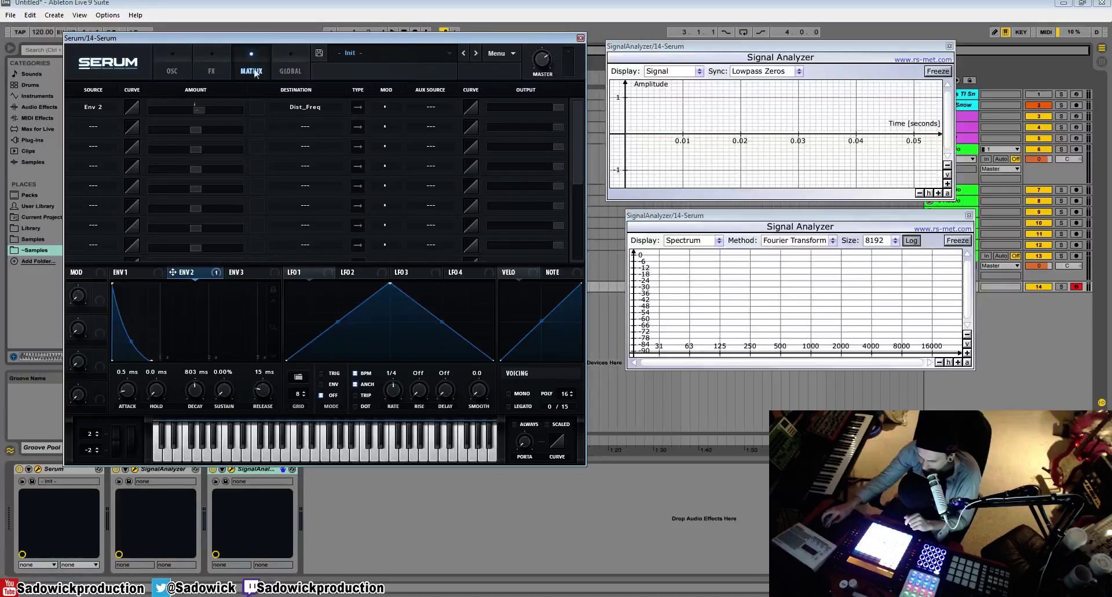
left_click(221, 61)
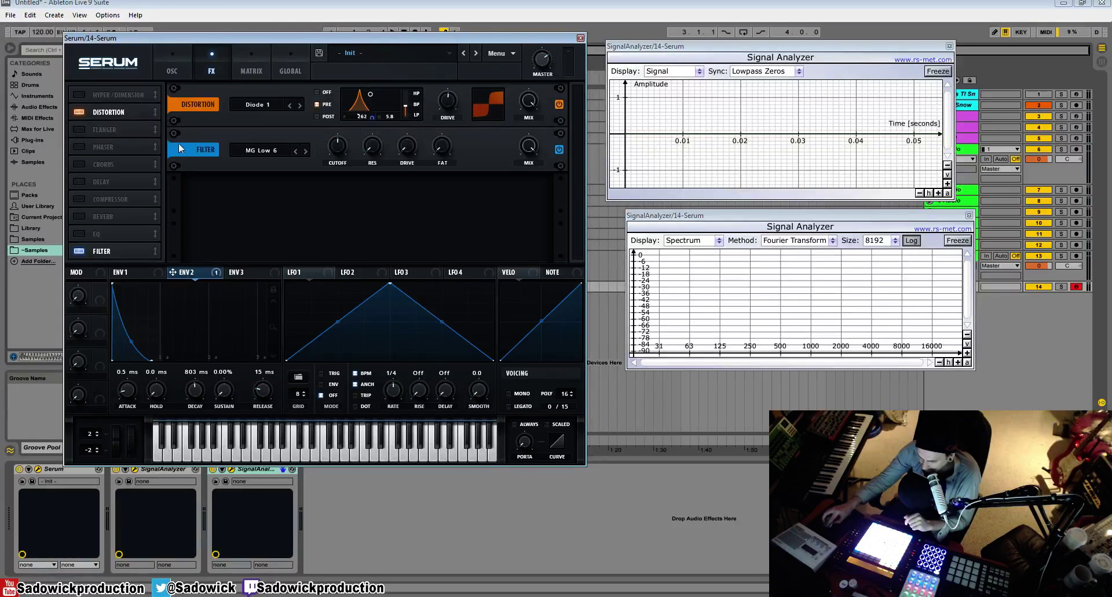
left_click_drag(110, 96, 110, 113)
left_click_drag(88, 252, 92, 94)
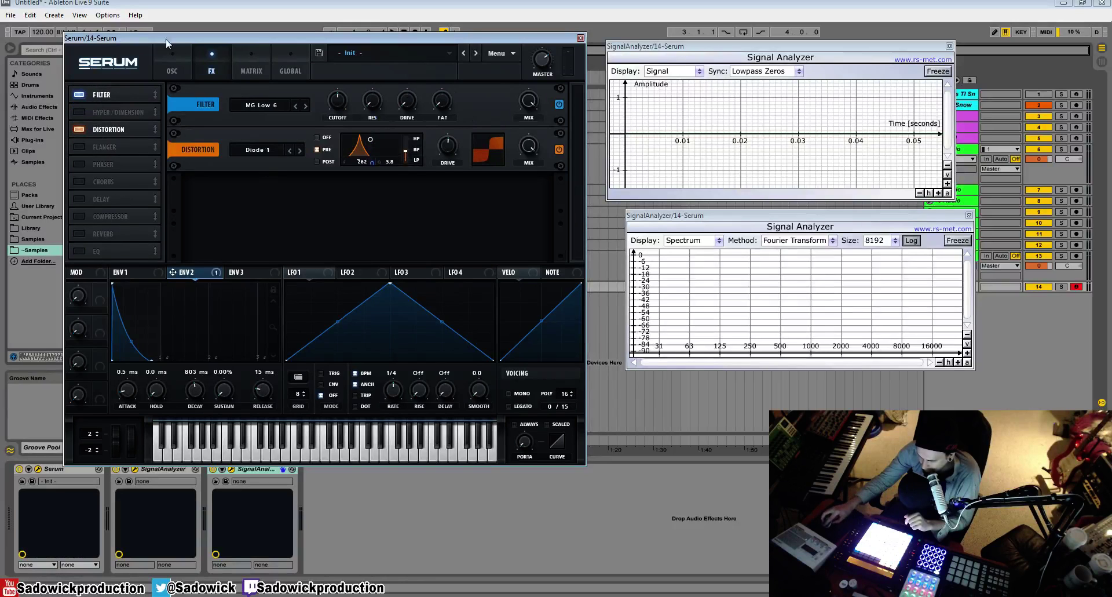
- Set the Filter effect's type to Formant-II and turn off the Distortion's built-in filter
left_click(261, 110)
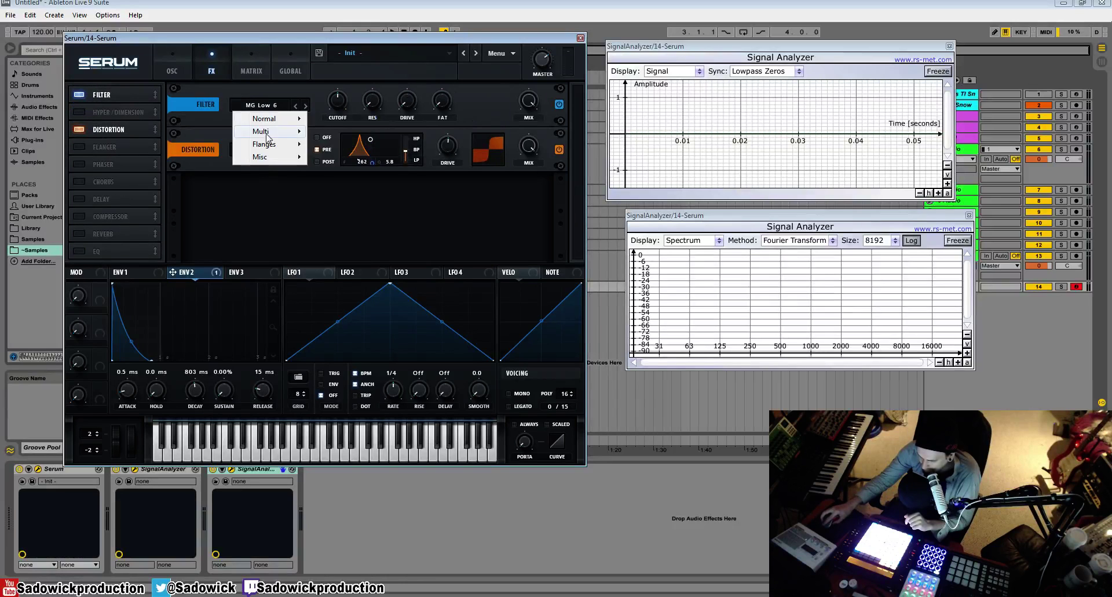
mouse_move(271, 123)
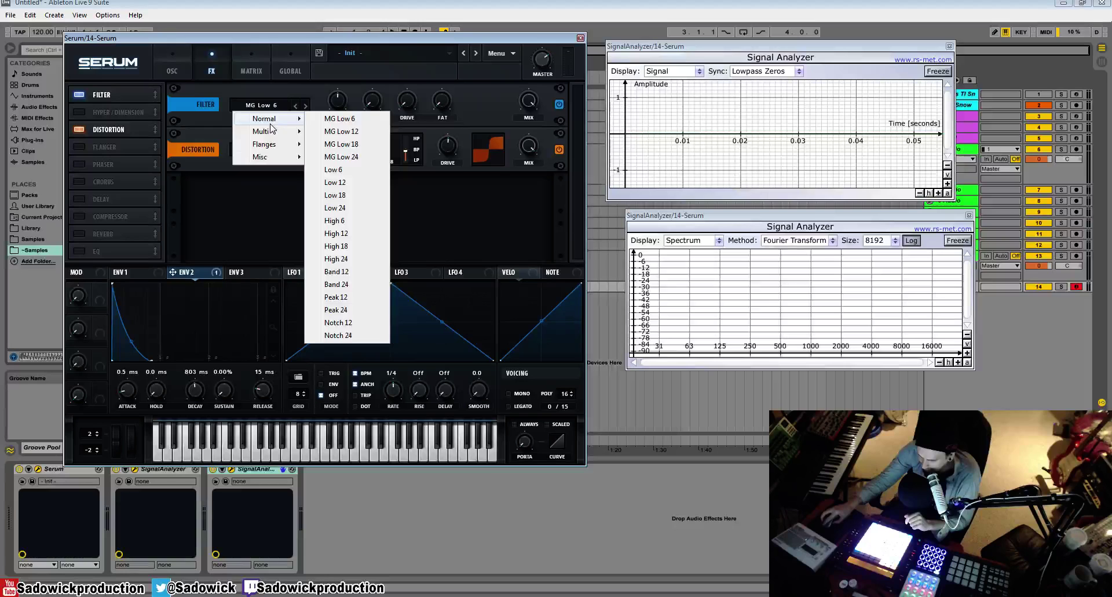
mouse_move(288, 165)
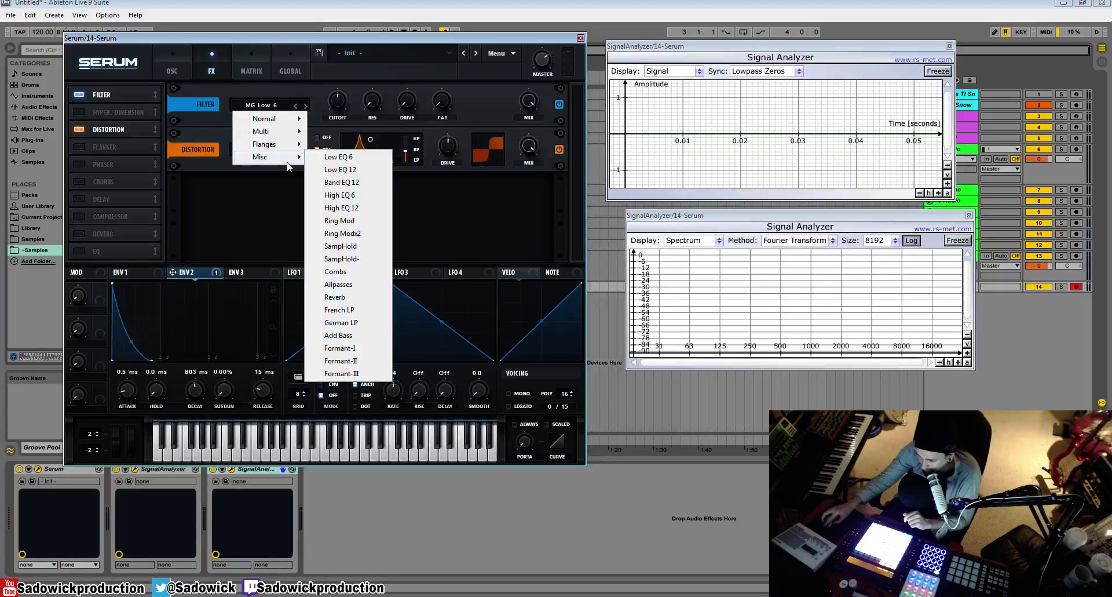
left_click(354, 360)
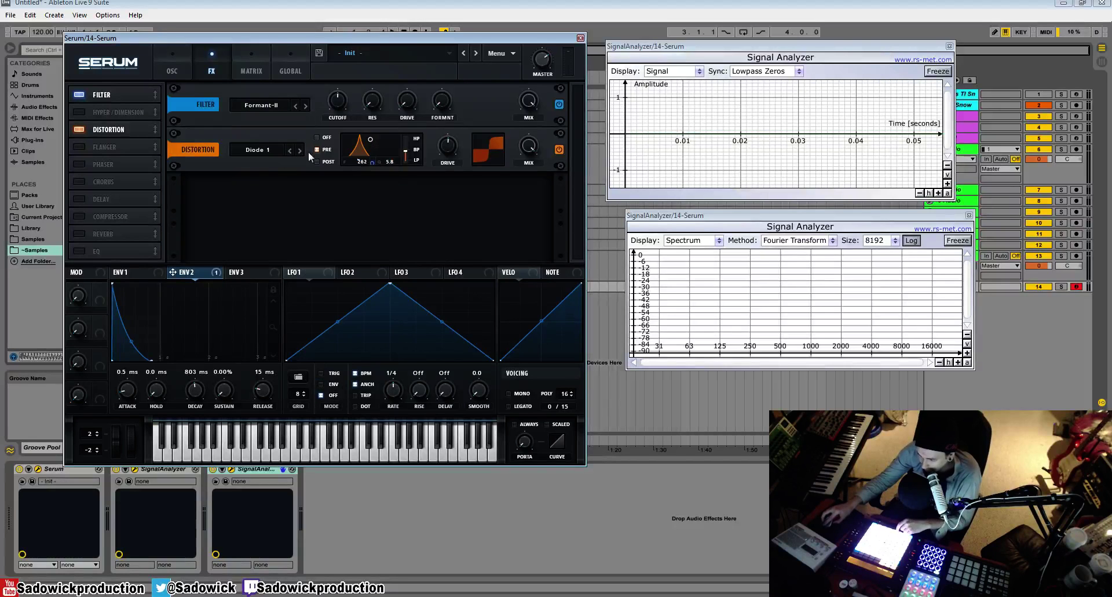
left_click(318, 137)
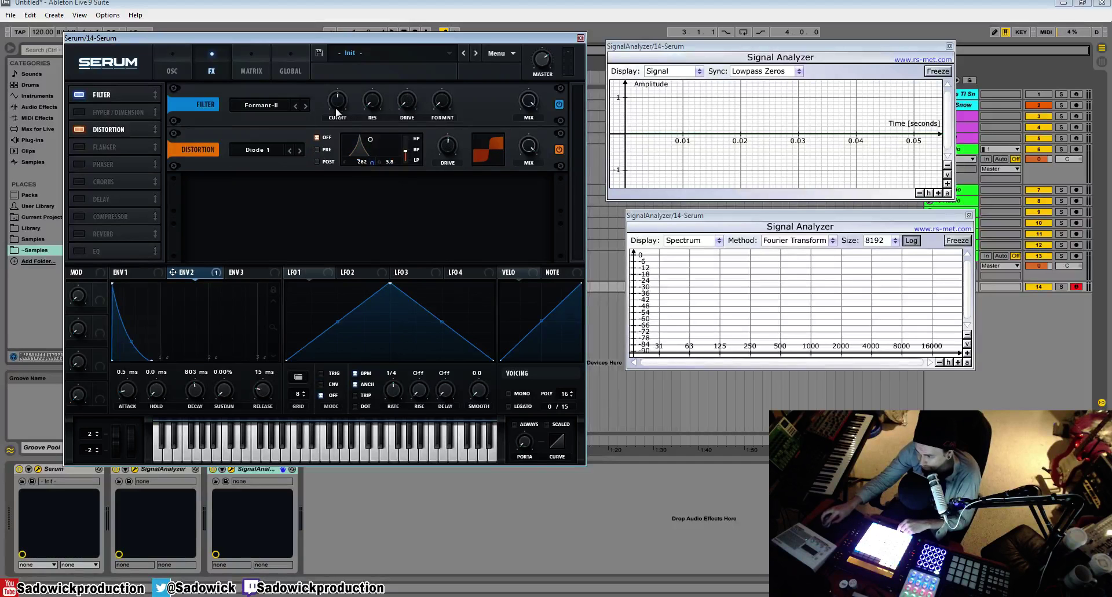
- Change the Filter effect's type to Formant-I and adjust its cutoff and resonance
mouse_move(338, 113)
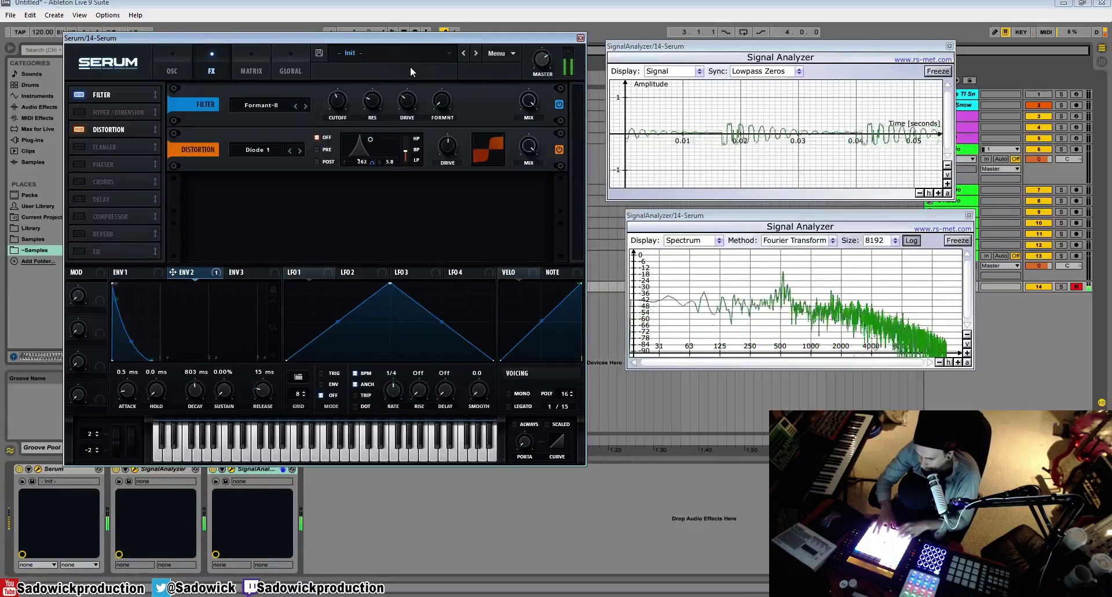
left_click(296, 105)
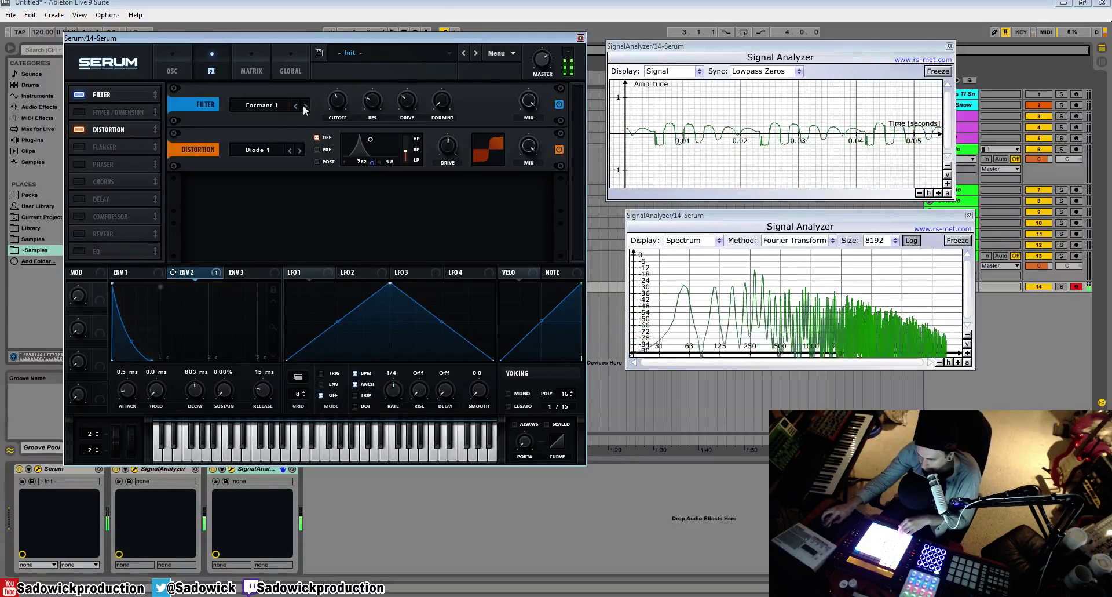
left_click_drag(361, 123, 396, 176)
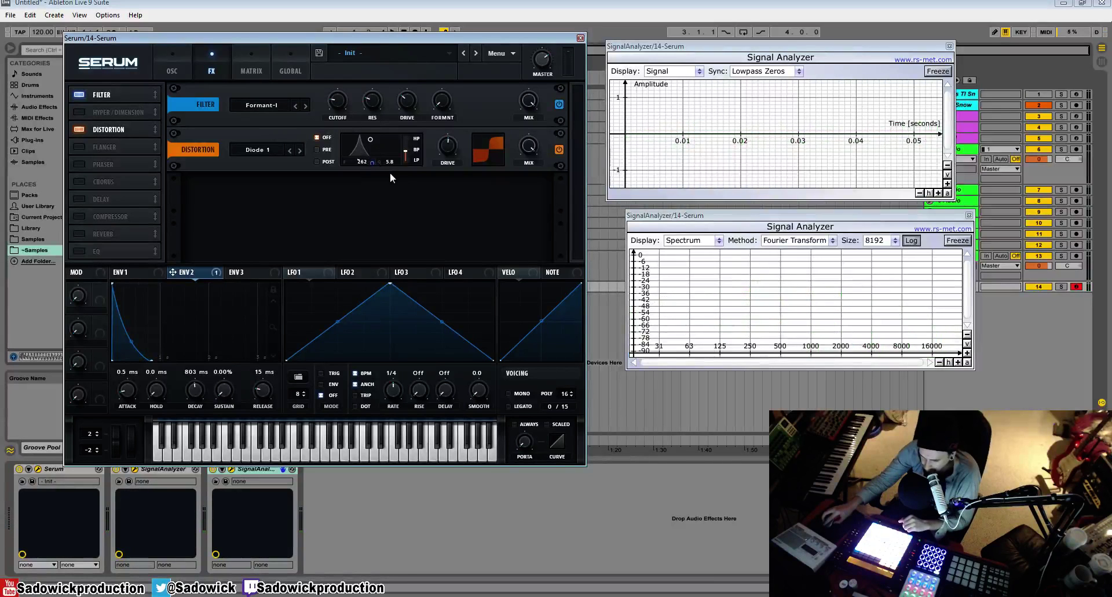
- Look over the distortion types, and switch the Flanger, Phaser, Chorus, Delay, Compressor and Reverb effects on and off in turn
left_click(270, 150)
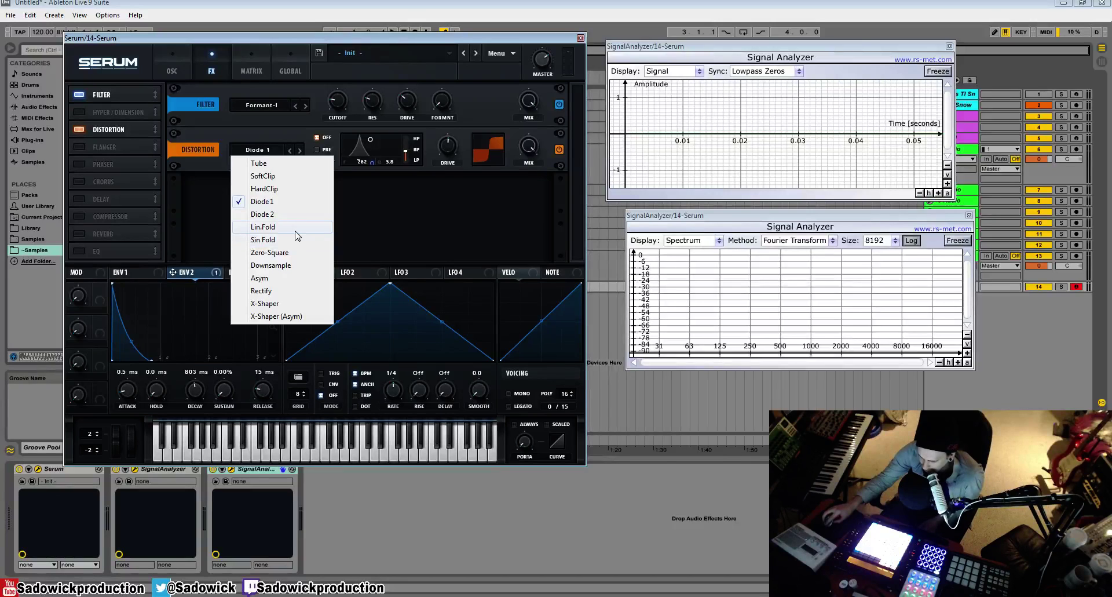
left_click(452, 235)
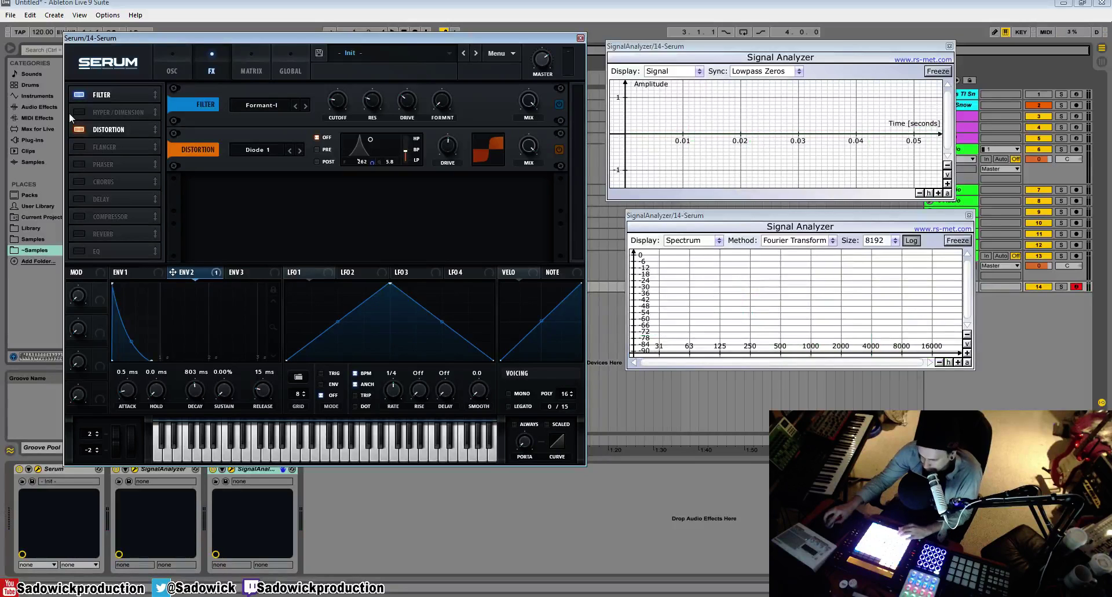
left_click(82, 150)
left_click(81, 149)
left_click(81, 164)
left_click(81, 164)
left_click(82, 183)
left_click(82, 183)
left_click(79, 200)
left_click(79, 202)
left_click(79, 217)
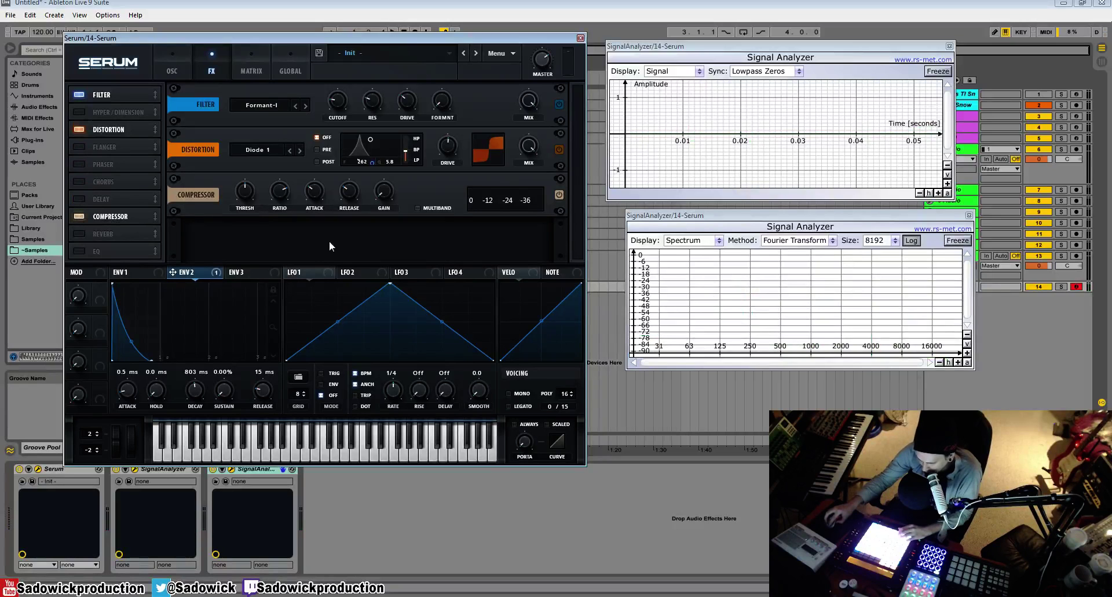
left_click(79, 216)
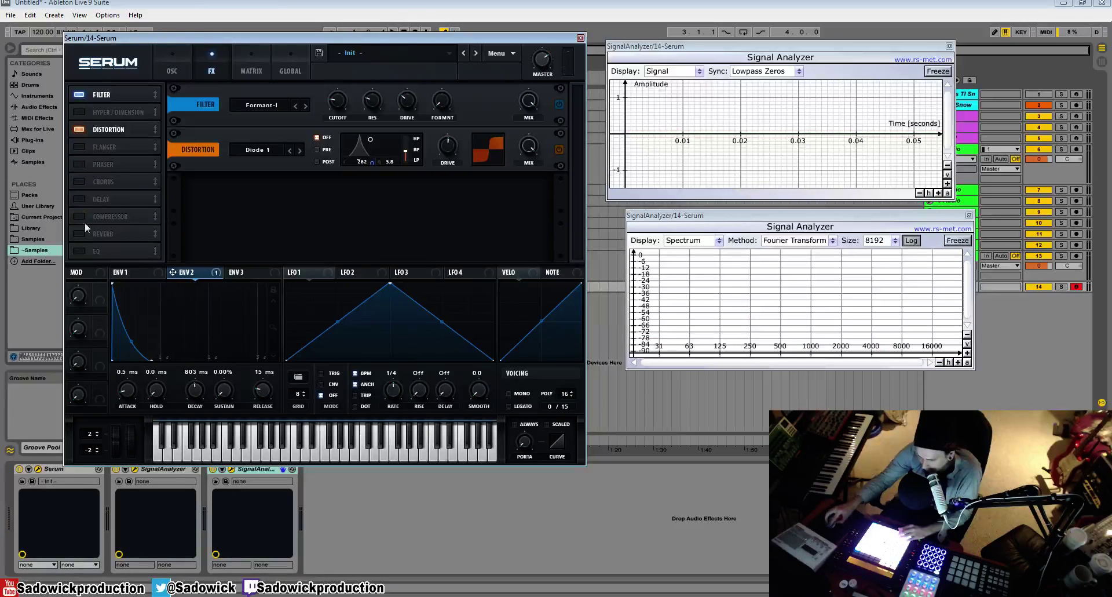
left_click(79, 234)
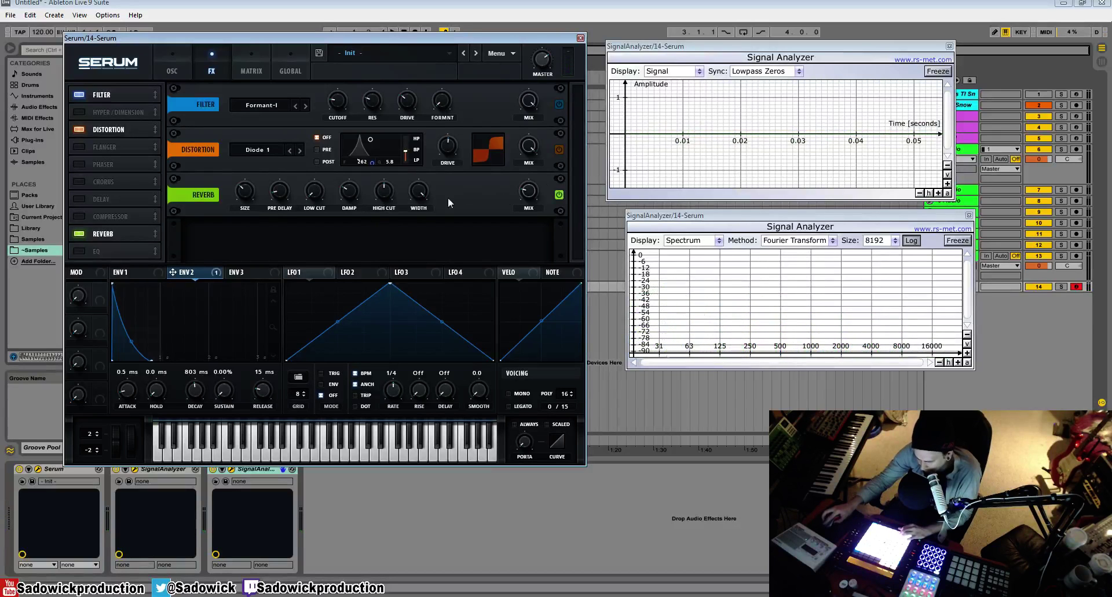
left_click(85, 234)
- Enable the EQ and Reverb effects, and reorder the chain with the EQ before the Reverb and the Phaser after the Delay
left_click(86, 251)
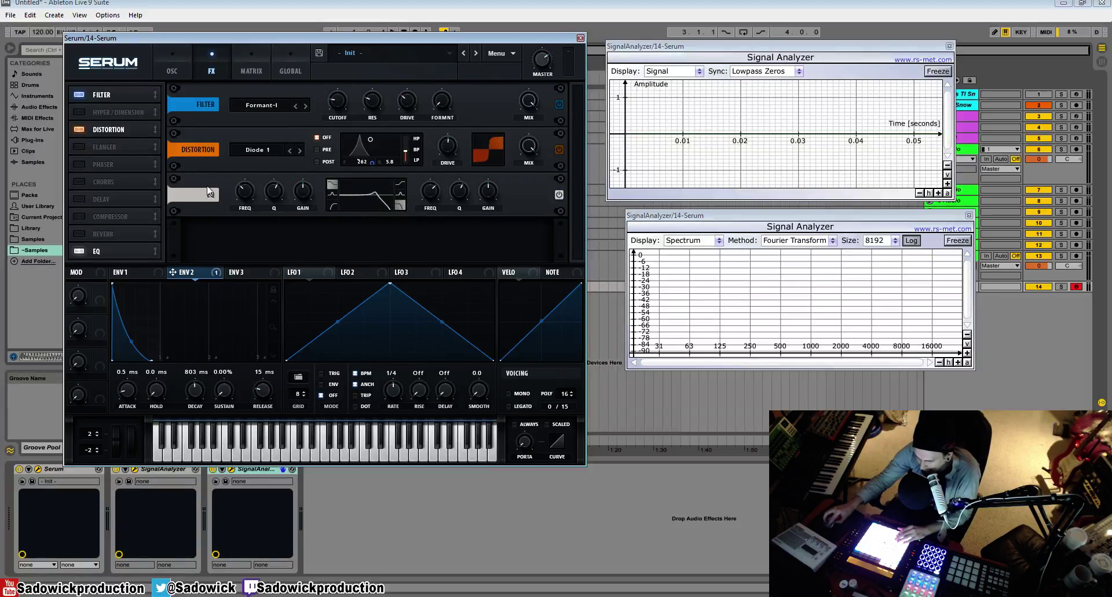
left_click(493, 53)
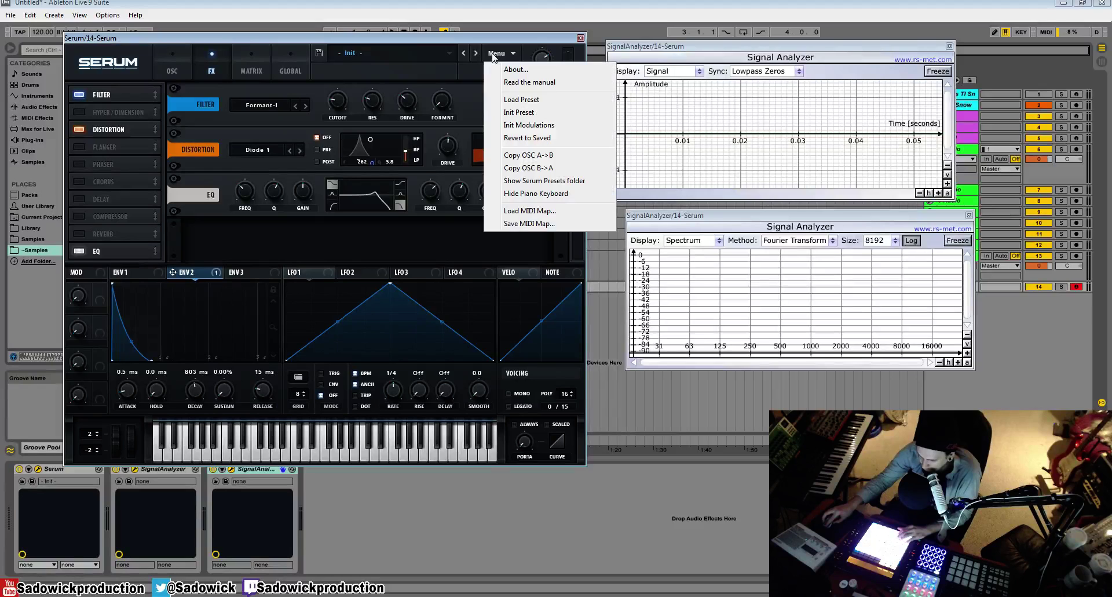
left_click(503, 35)
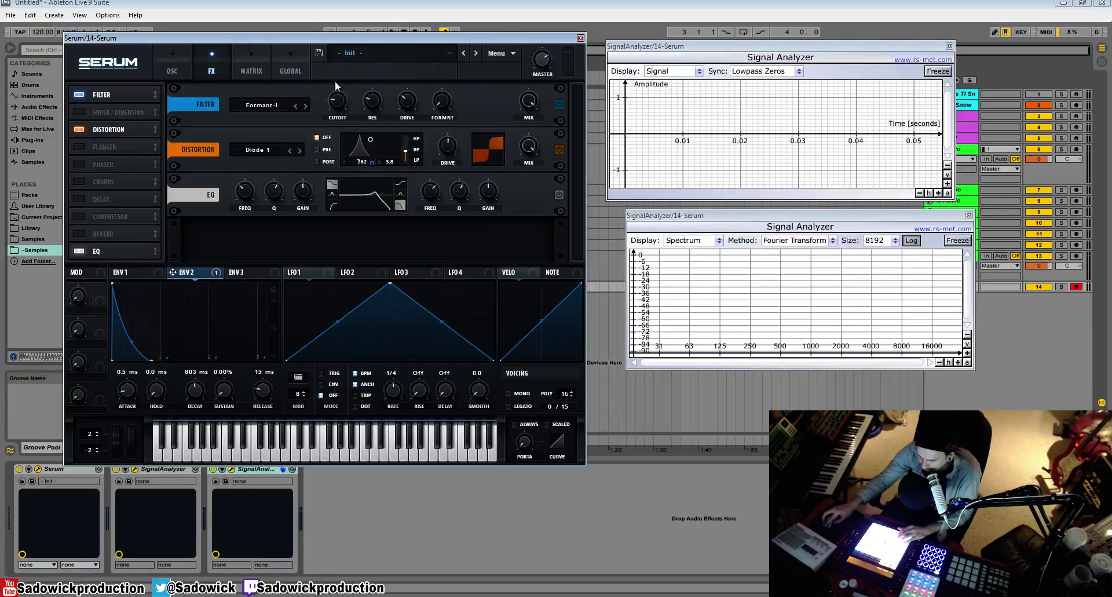
left_click(77, 234)
left_click_drag(117, 221, 120, 217)
left_click_drag(123, 168, 124, 217)
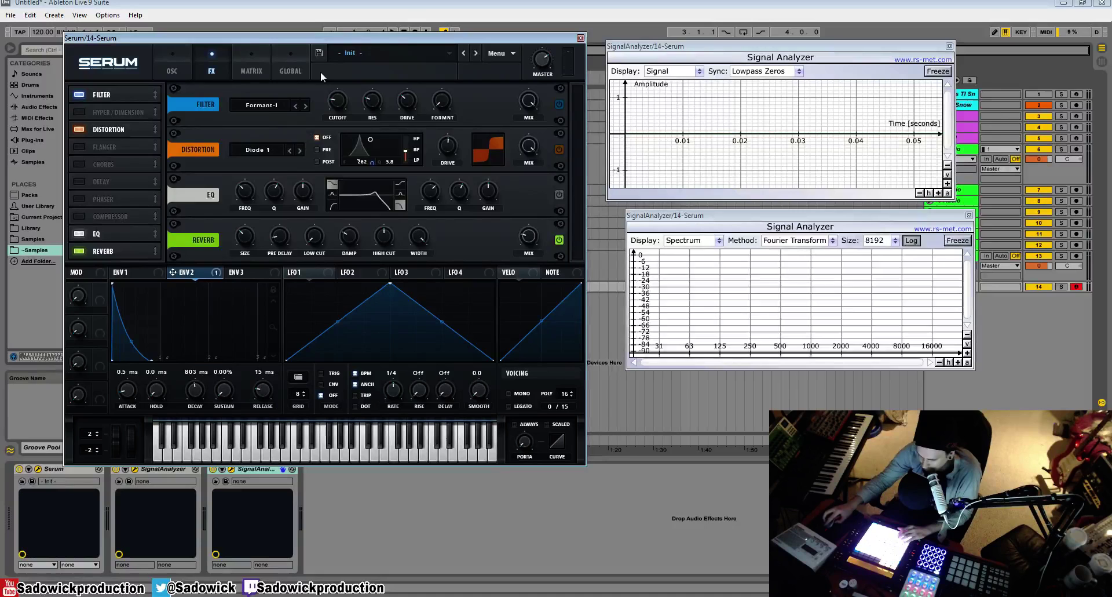
- Browse the wavetable categories available for oscillator A
left_click(165, 59)
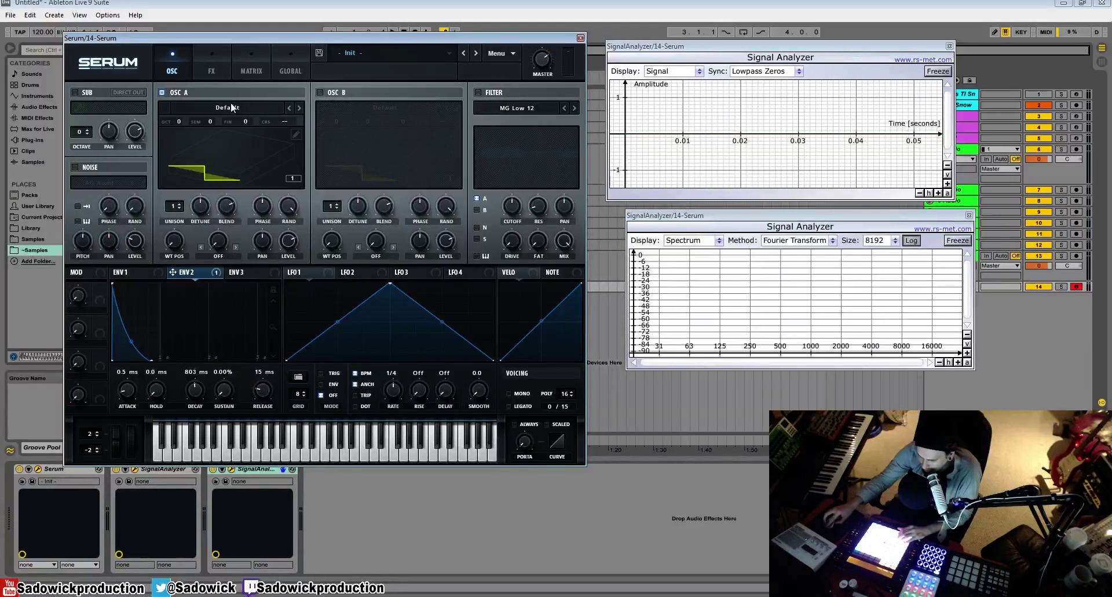
left_click(231, 107)
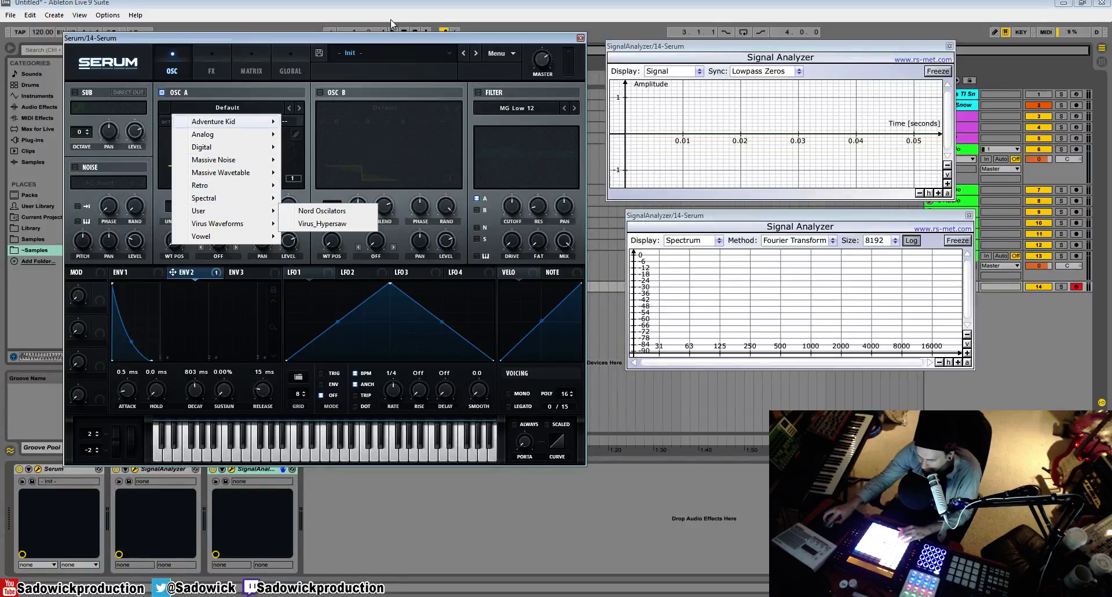
left_click(371, 43)
- Reset the patch to the Init preset and set oscillator A's unison to 8 voices
left_click(498, 53)
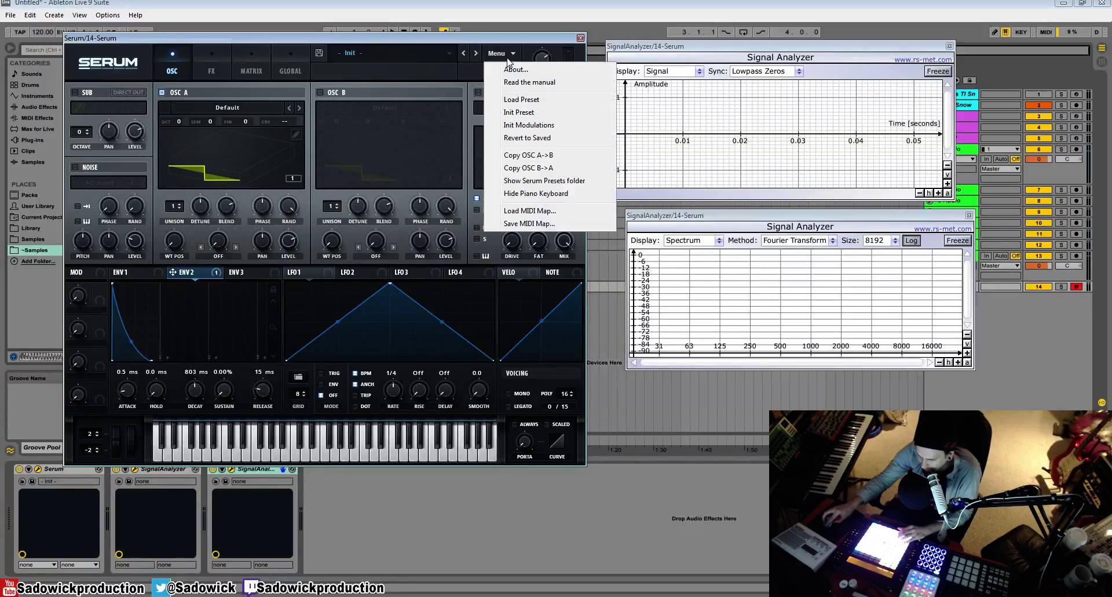
left_click(522, 113)
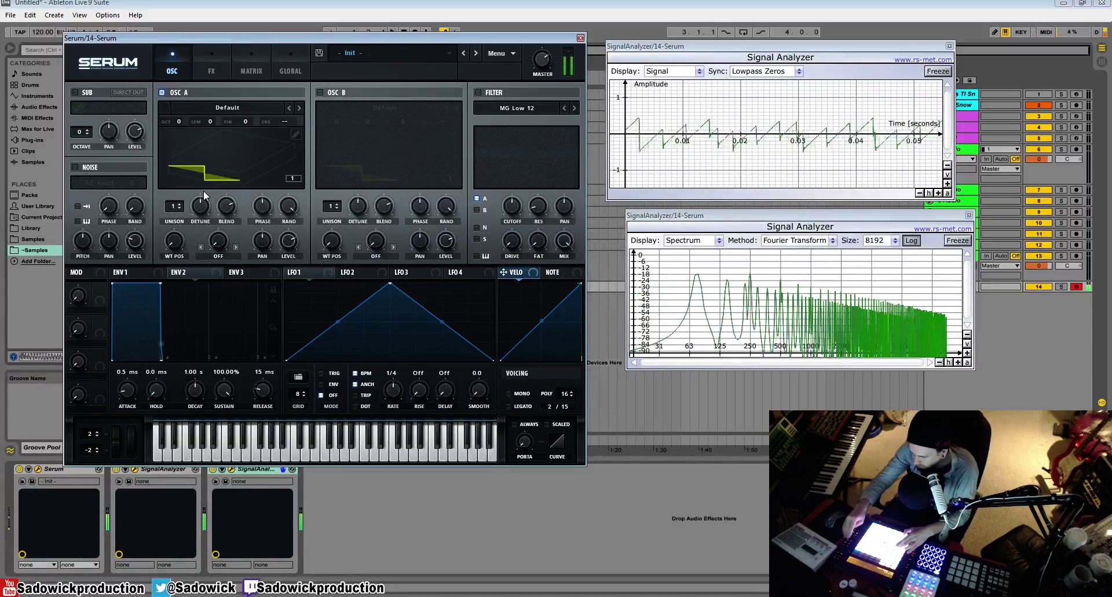
left_click_drag(173, 205, 193, 166)
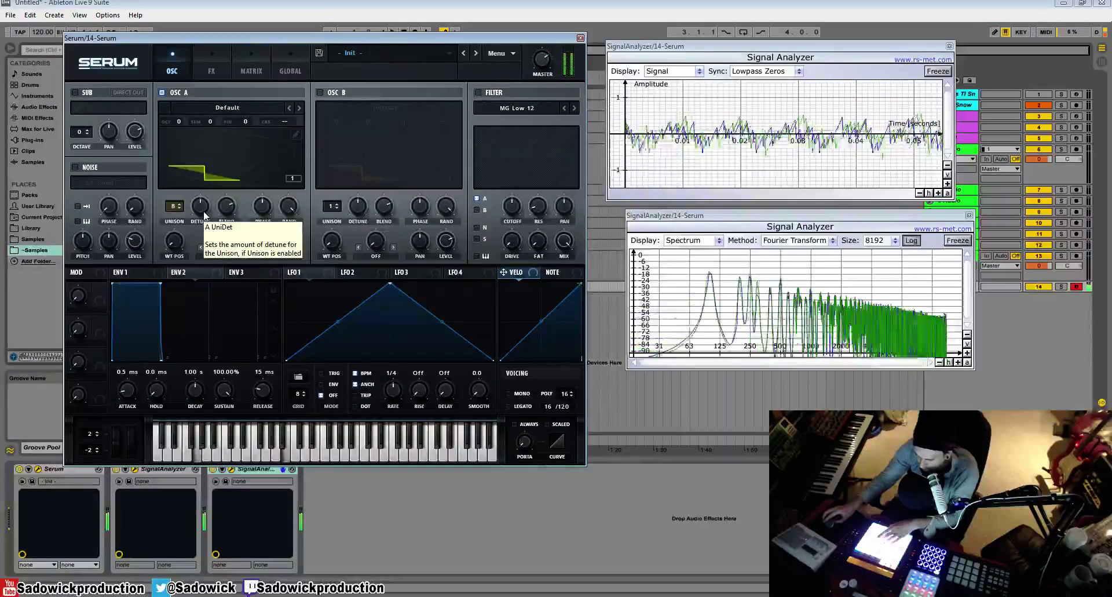
- Enable the Reverb and Delay effects and set the delay times to 1/8 left and 1/16 right
left_click(221, 74)
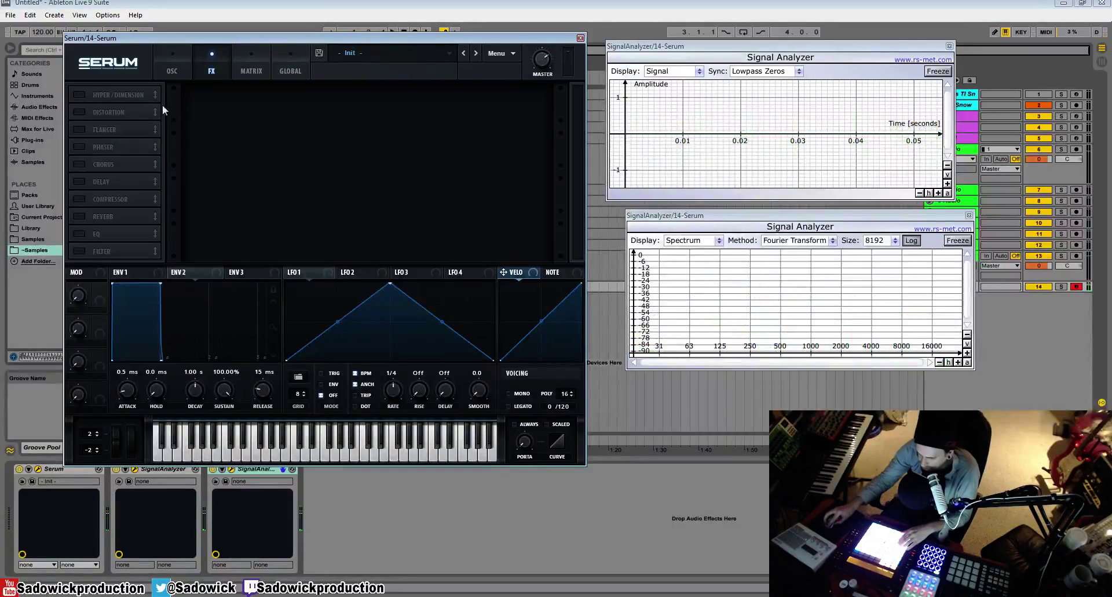
left_click(79, 215)
left_click(87, 182)
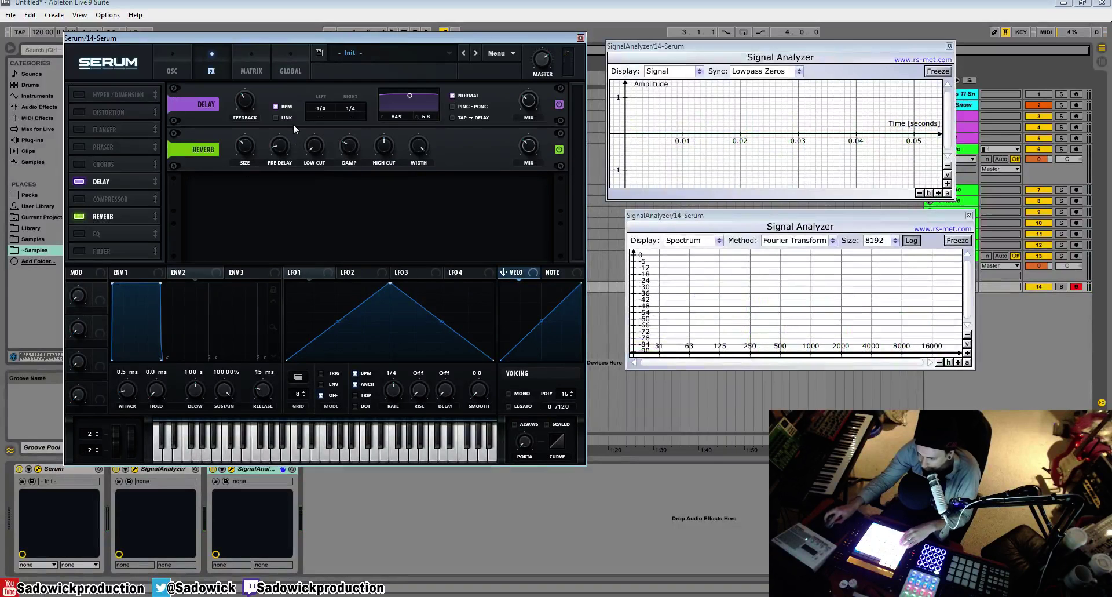
left_click_drag(355, 112, 354, 133)
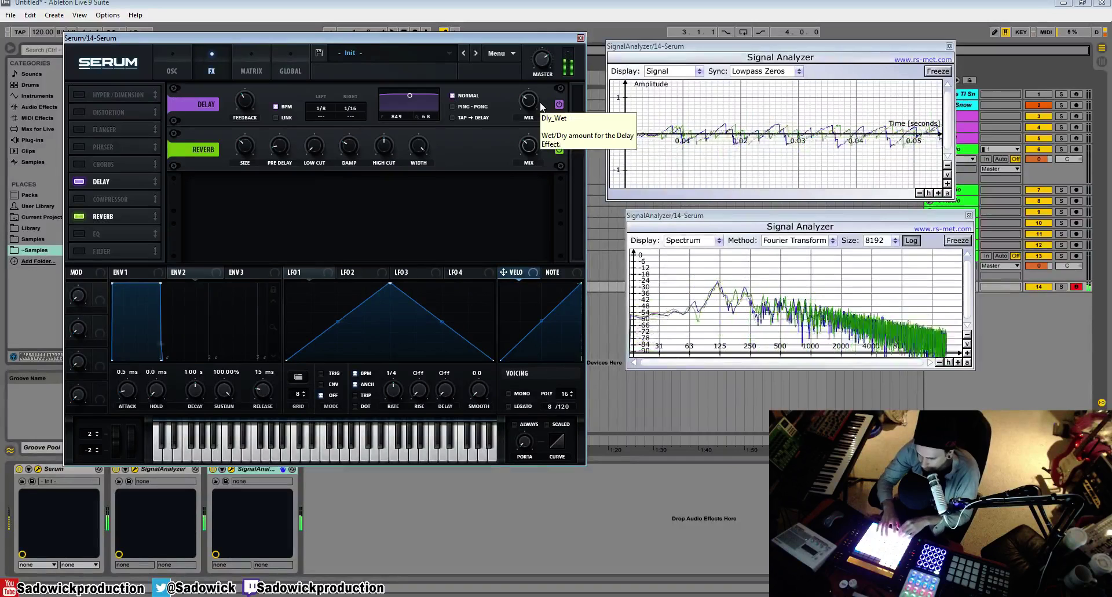
- Enable the oscillator section's filter with the MG Low 24 type and adjust its cutoff and resonance
left_click(182, 74)
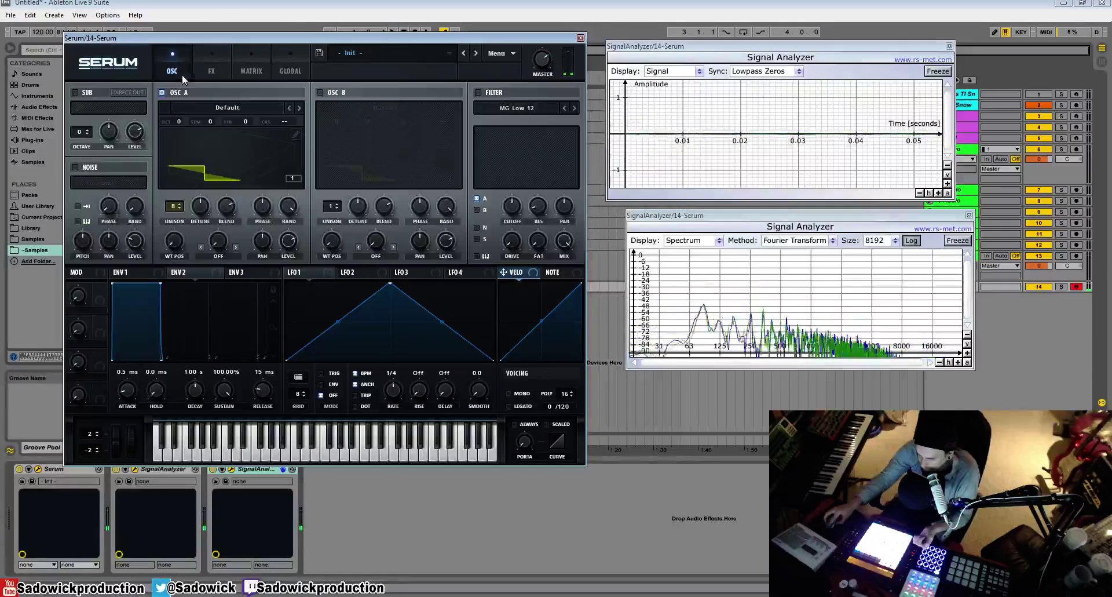
left_click(534, 109)
left_click(479, 92)
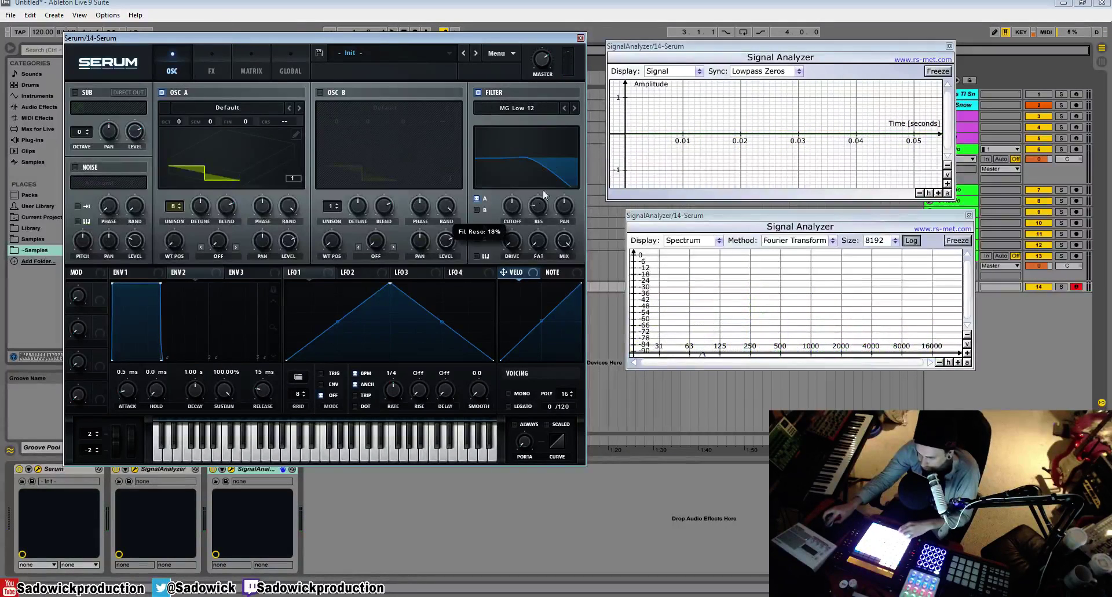
left_click_drag(519, 209, 548, 192)
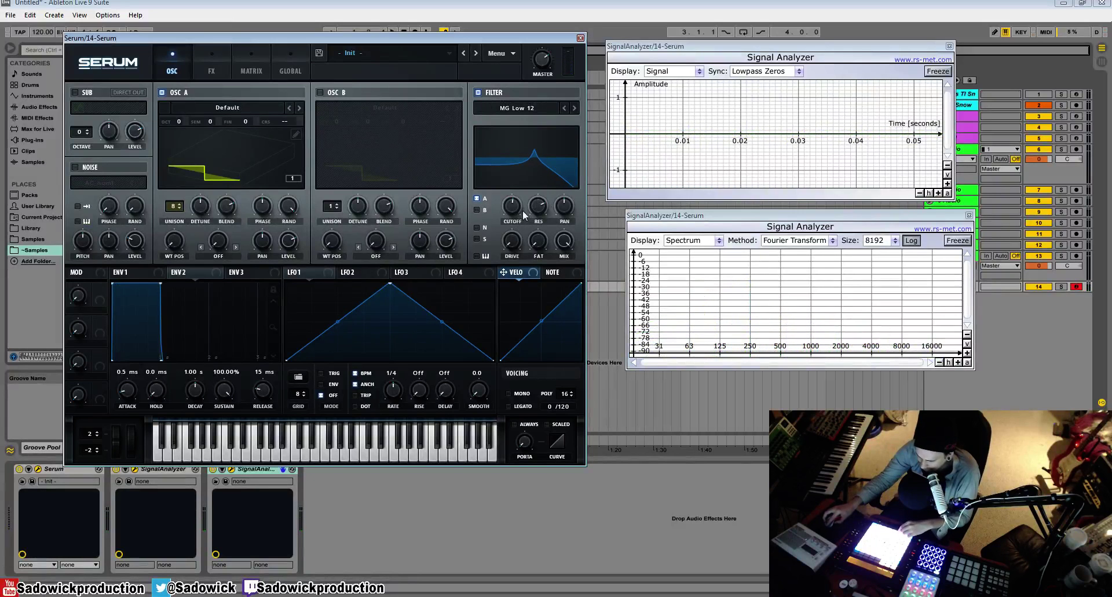
left_click(575, 108)
left_click(575, 108)
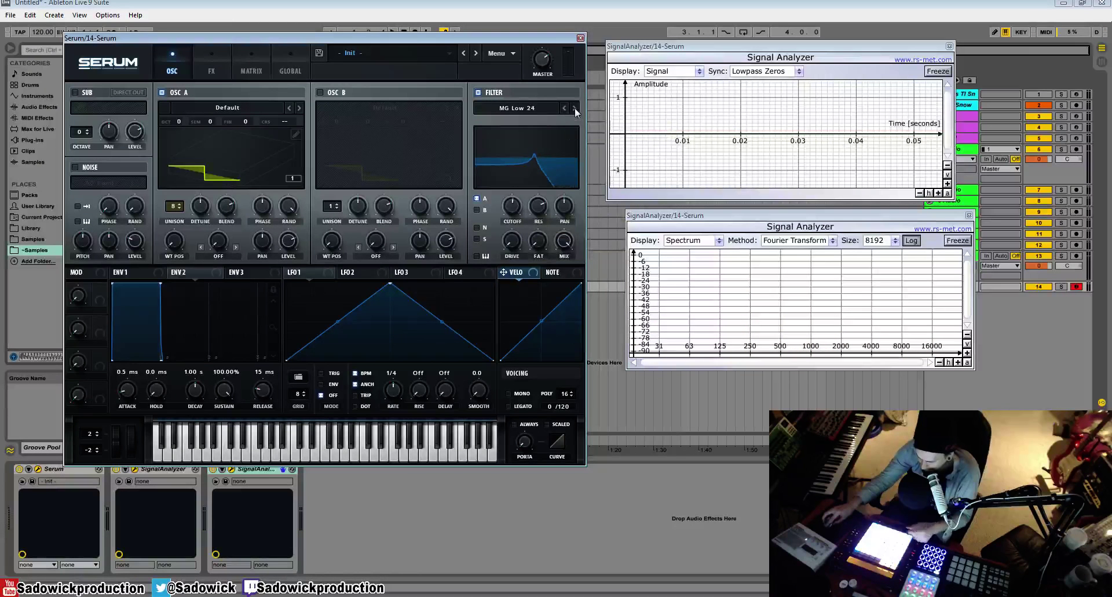
left_click_drag(510, 210, 530, 197)
- Modulate the filter cutoff with envelope 2 at 634 ms decay and 0% sustain, and lower the filter's resonance
left_click_drag(212, 275, 450, 207)
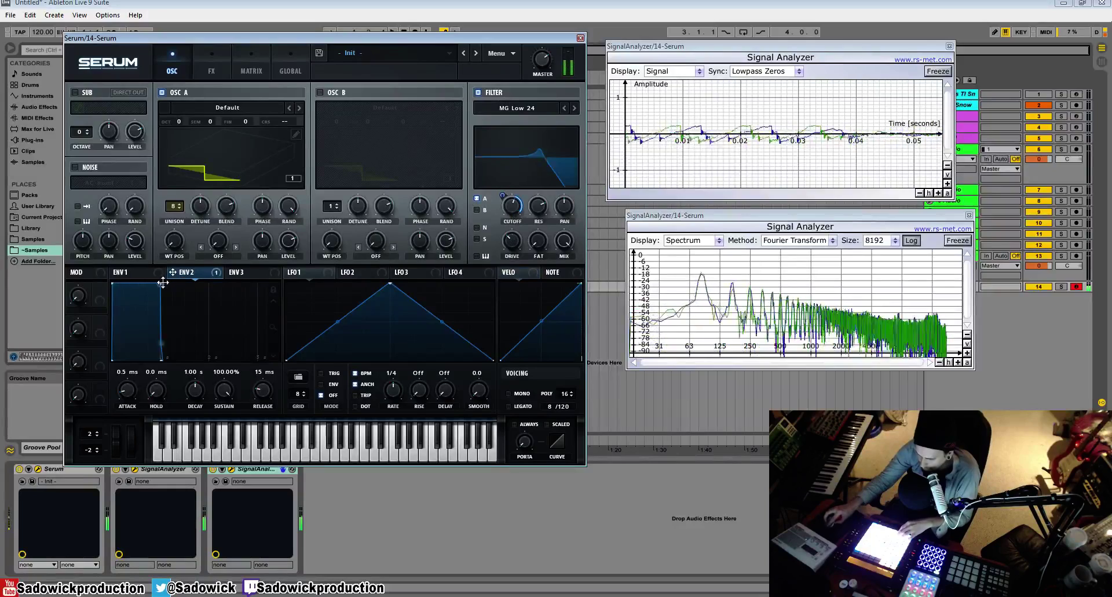
left_click_drag(163, 282, 129, 358)
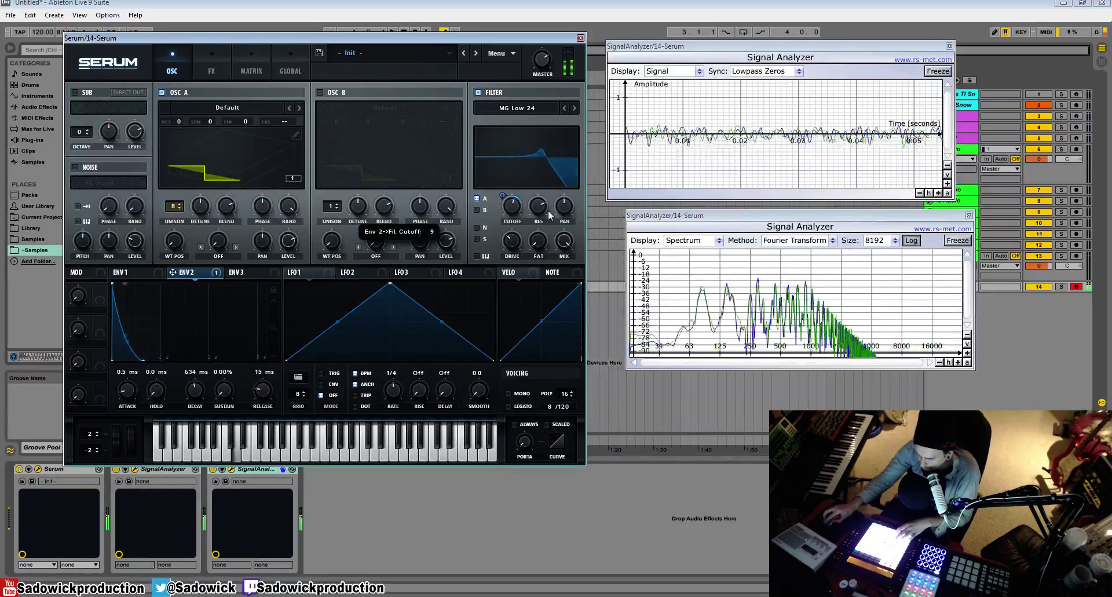
left_click_drag(540, 208, 541, 242)
left_click_drag(503, 198, 503, 197)
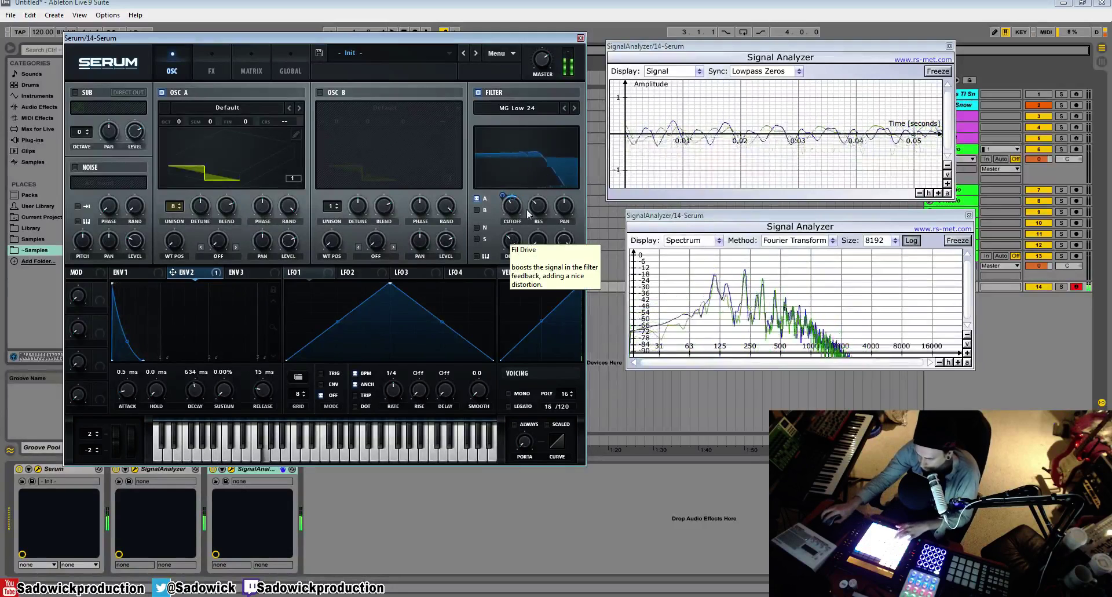
- Change the oscillator section's filter type to MG Low 18, and review the modulation matrix and the effects chain
left_click(548, 108)
left_click(565, 109)
left_click(565, 108)
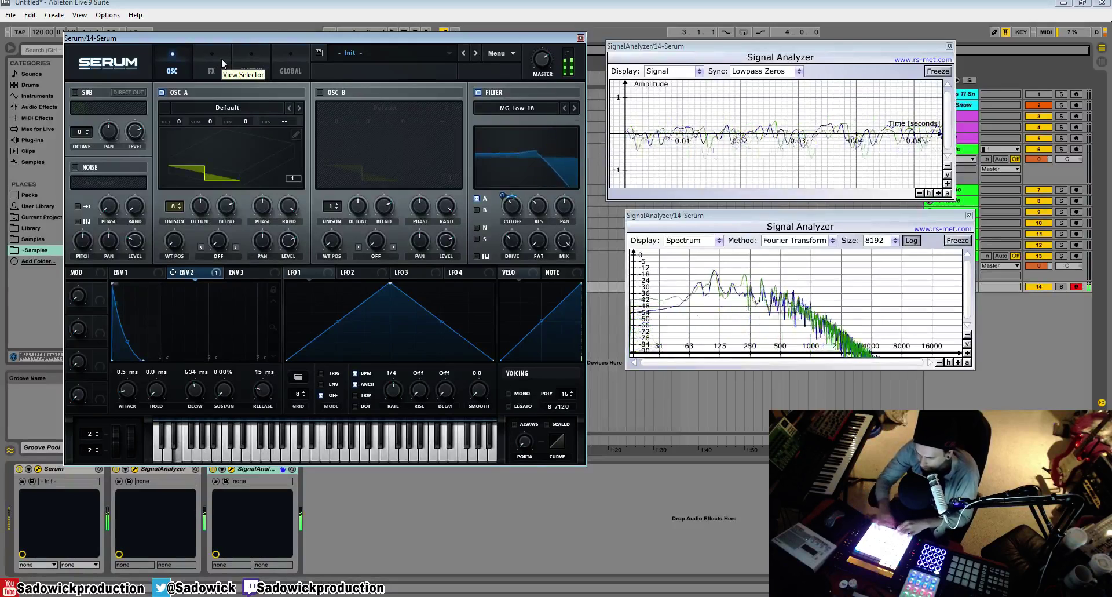
left_click(251, 68)
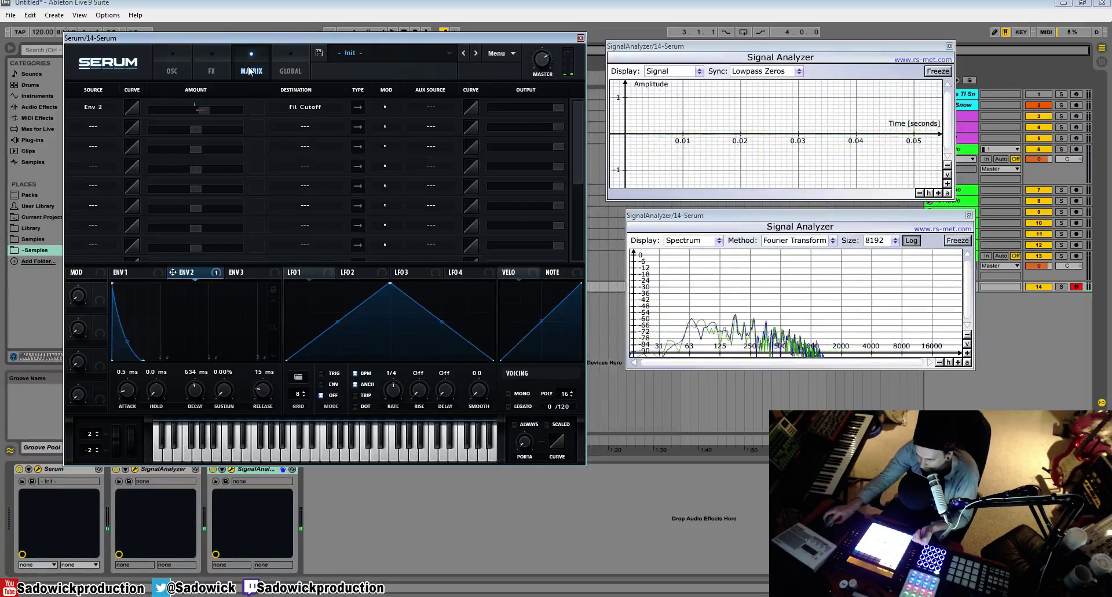
left_click(204, 67)
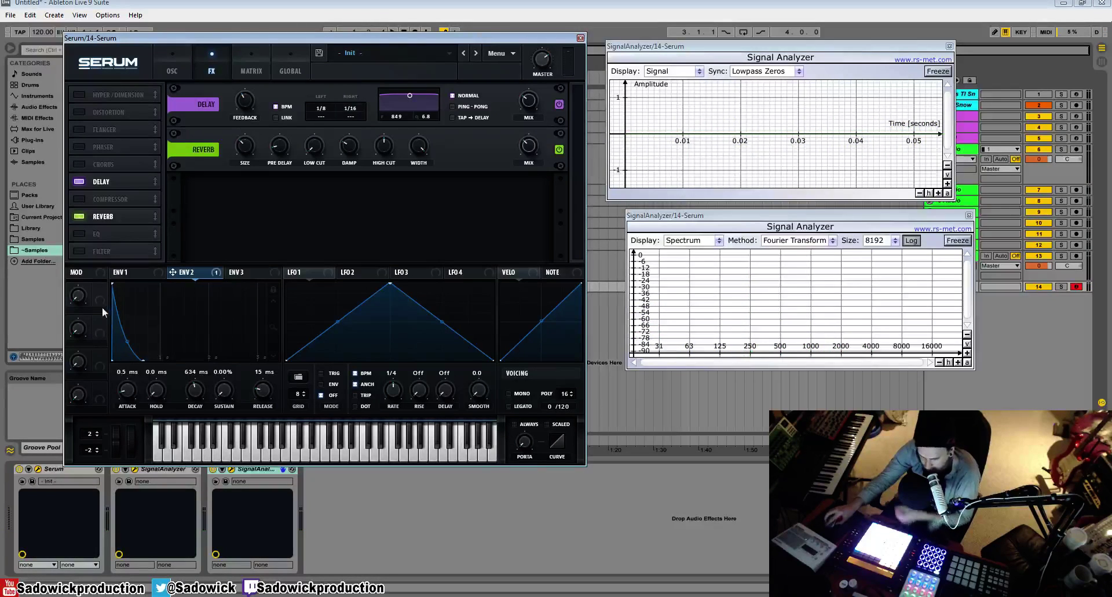